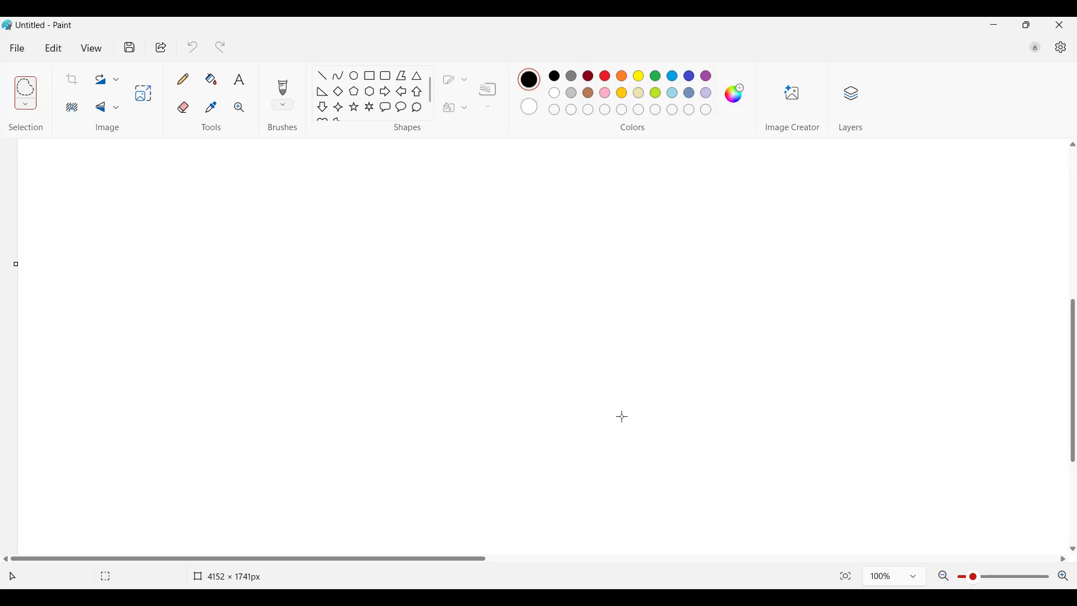
- Switch to the brush and begin handwriting the 'J' of the heading near the canvas top
left_click(295, 110)
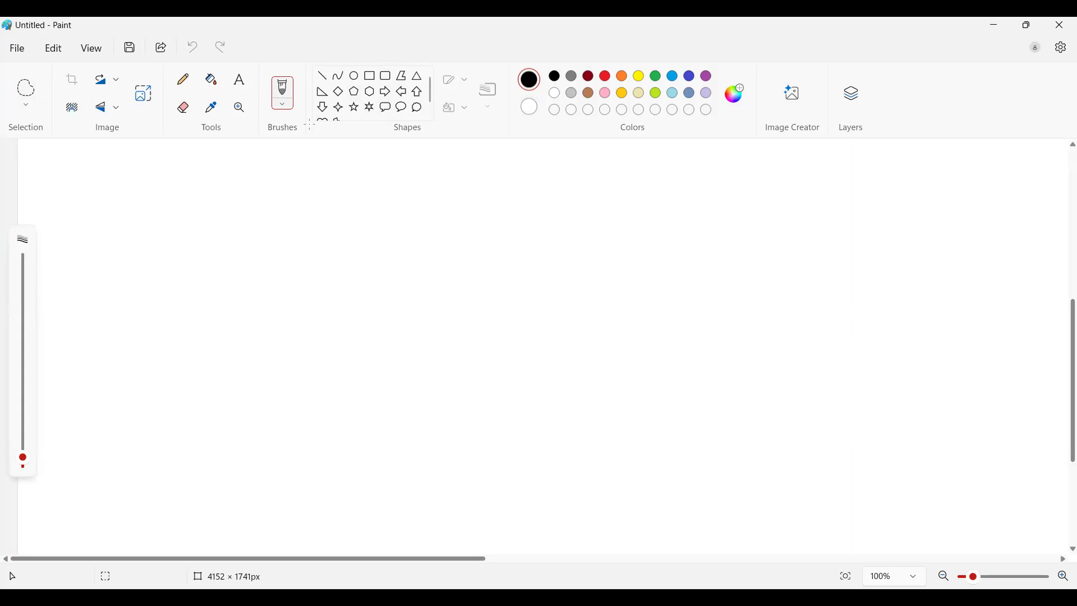
mouse_move(364, 167)
left_mouse_down()
mouse_move(368, 181)
mouse_move(439, 173)
mouse_move(515, 186)
mouse_move(574, 168)
left_mouse_up()
- Handwrite 'Jump Server' and underline part of the heading
left_click(523, 172)
mouse_move(583, 167)
left_mouse_down()
mouse_move(595, 184)
mouse_move(640, 176)
left_mouse_up()
left_click_drag(439, 202, 576, 203)
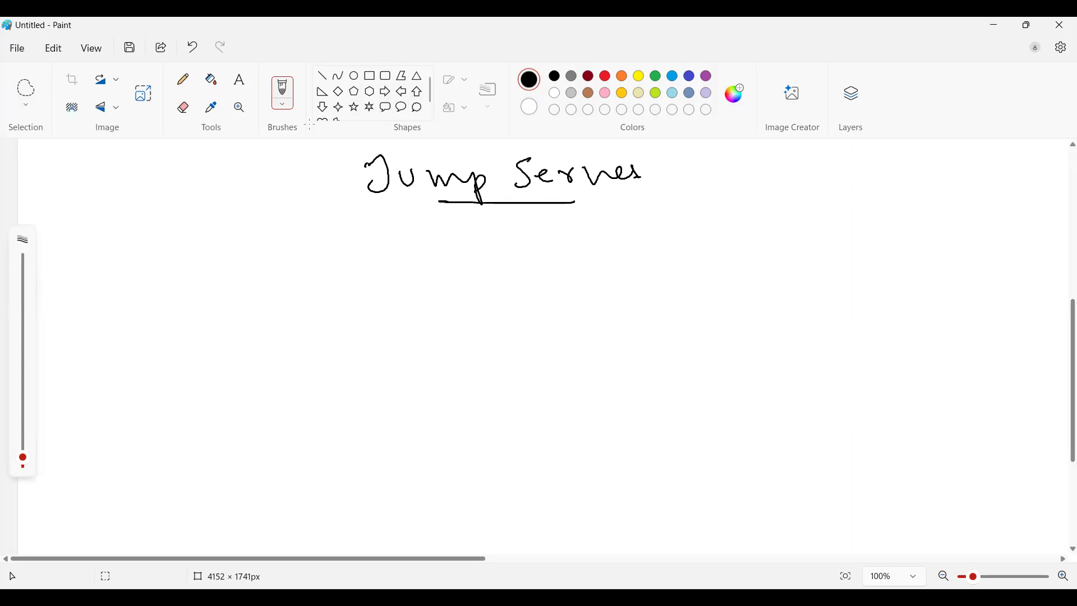
- Draw a left-pointing arrow from the heading to a handwritten, circled 'Networking'
left_click_drag(345, 176, 278, 193)
left_click_drag(297, 170, 277, 194)
left_click_drag(295, 195, 279, 194)
mouse_move(80, 217)
left_mouse_down()
mouse_move(102, 189)
mouse_move(116, 212)
mouse_move(173, 193)
mouse_move(166, 203)
left_mouse_up()
left_click_drag(177, 186, 193, 196)
left_click_drag(193, 191, 224, 202)
mouse_move(84, 251)
left_mouse_down()
mouse_move(221, 216)
mouse_move(80, 198)
mouse_move(95, 257)
left_mouse_up()
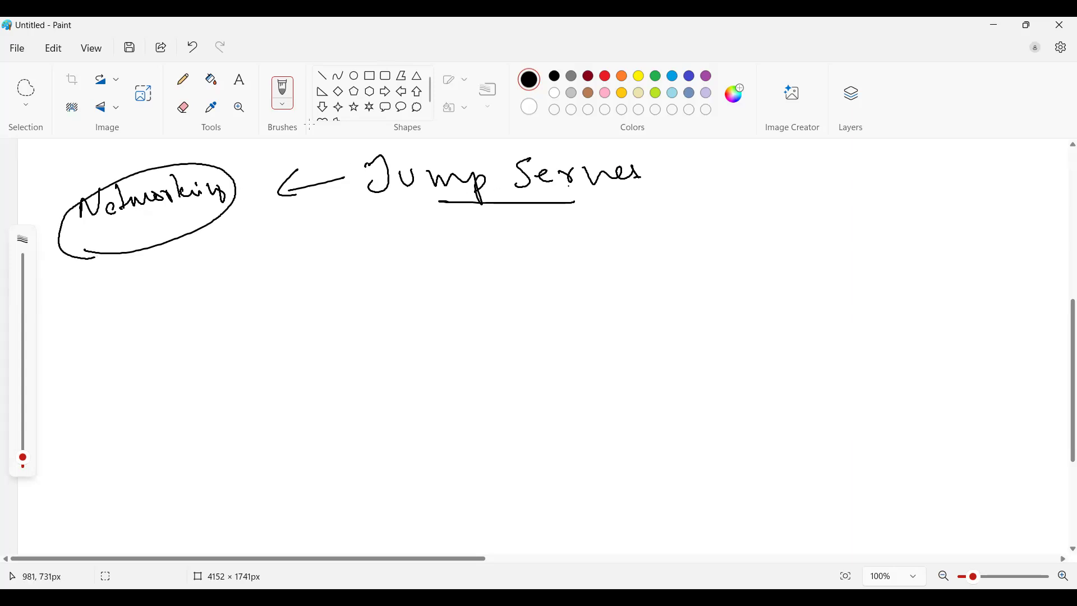
- Add a slash after 'Jump Server' and handwrite 'Bastion Host'
left_click_drag(685, 155, 658, 202)
left_click_drag(852, 361, 854, 379)
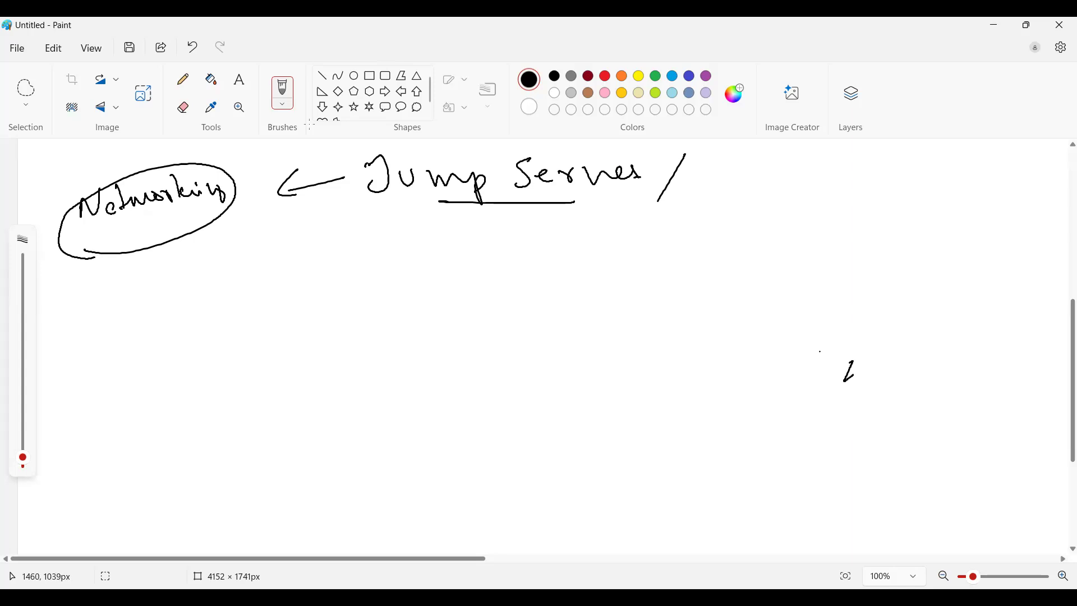
mouse_move(702, 168)
left_mouse_down()
mouse_move(717, 162)
mouse_move(707, 172)
mouse_move(715, 181)
left_mouse_up()
left_click_drag(752, 172, 763, 185)
left_click_drag(781, 169, 792, 177)
left_click_drag(803, 184, 804, 183)
left_click_drag(815, 175, 818, 174)
left_click_drag(825, 176, 867, 185)
mouse_move(883, 171)
left_mouse_down()
mouse_move(892, 191)
mouse_move(890, 183)
left_mouse_up()
left_click_drag(904, 180, 905, 181)
mouse_move(920, 180)
left_mouse_down()
mouse_move(913, 191)
mouse_move(939, 190)
left_mouse_up()
left_click_drag(931, 184, 942, 182)
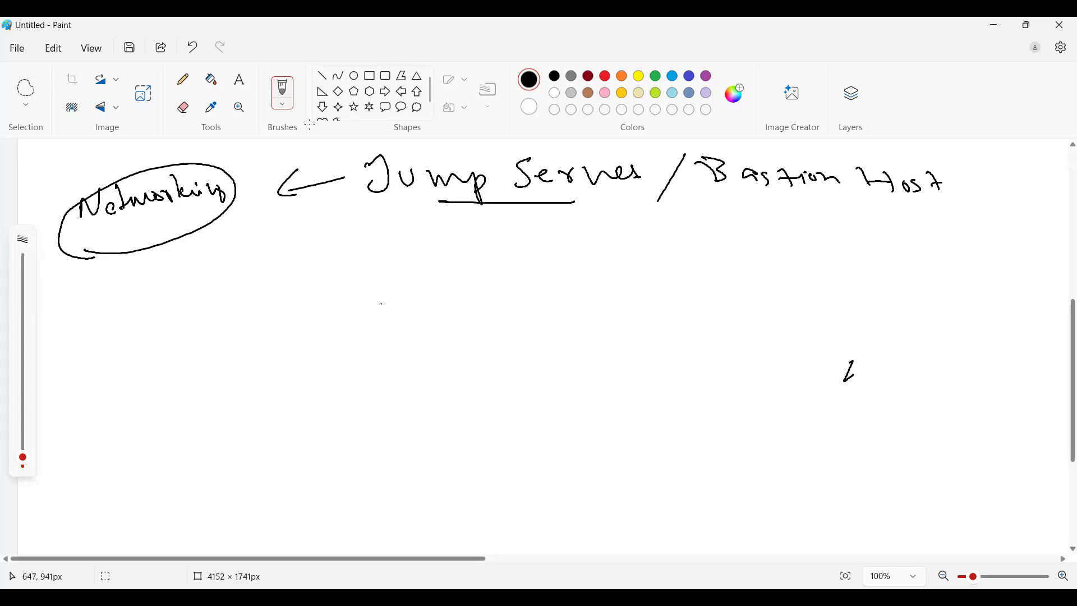
- Draw a box below the heading and label it 'Subnet 1-public' with an underline
left_click_drag(386, 293, 395, 402)
mouse_move(386, 293)
left_mouse_down()
mouse_move(550, 286)
mouse_move(565, 328)
mouse_move(570, 428)
mouse_move(397, 435)
mouse_move(394, 402)
left_mouse_up()
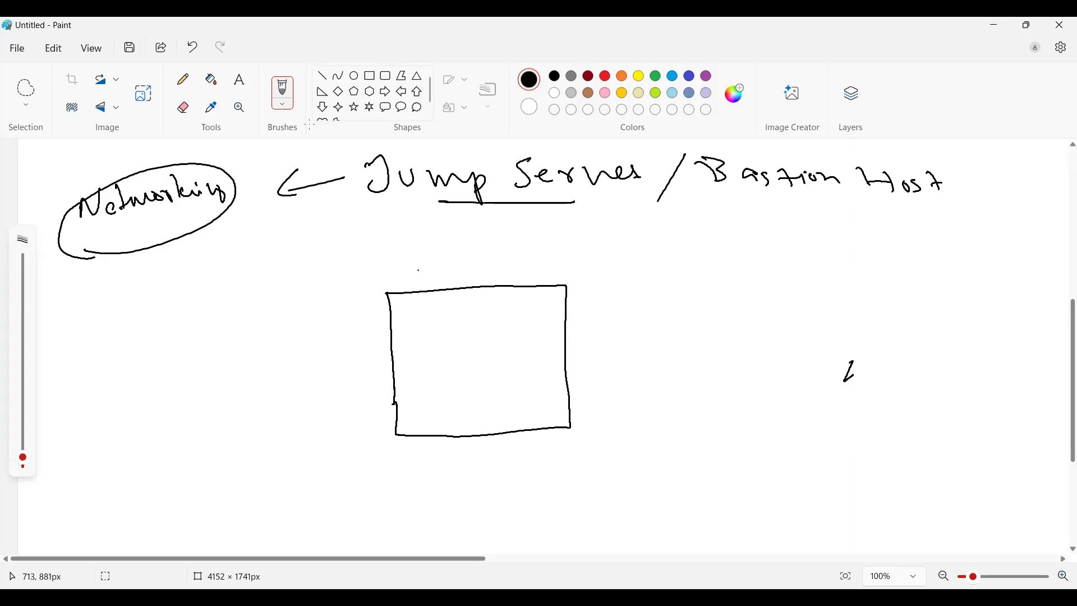
mouse_move(434, 250)
left_mouse_down()
mouse_move(409, 280)
mouse_move(451, 257)
mouse_move(465, 272)
mouse_move(516, 270)
mouse_move(494, 263)
mouse_move(536, 262)
mouse_move(535, 254)
left_mouse_up()
mouse_move(548, 245)
left_mouse_down()
mouse_move(554, 259)
mouse_move(597, 240)
mouse_move(587, 253)
mouse_move(639, 250)
left_mouse_up()
left_click_drag(645, 242, 657, 252)
left_click_drag(667, 243, 668, 243)
left_click_drag(505, 276, 571, 269)
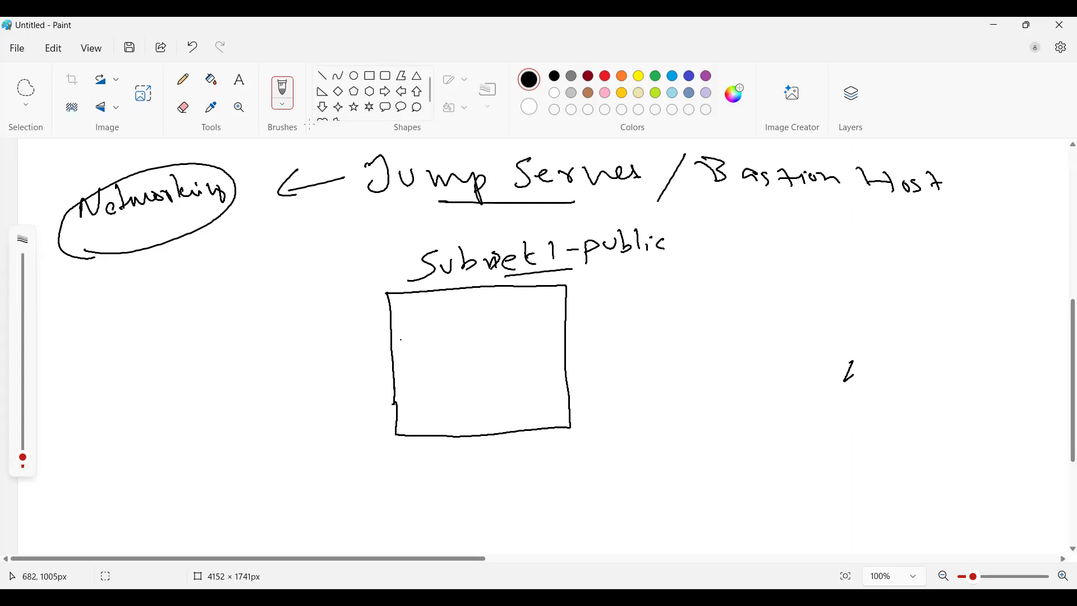
- Draw a small 'VM' box inside the subnet and tick the label
mouse_move(407, 312)
left_mouse_down()
mouse_move(412, 341)
mouse_move(463, 345)
mouse_move(422, 356)
mouse_move(415, 325)
mouse_move(430, 334)
mouse_move(441, 319)
left_mouse_up()
mouse_move(446, 322)
left_mouse_down()
mouse_move(441, 333)
mouse_move(459, 324)
left_mouse_up()
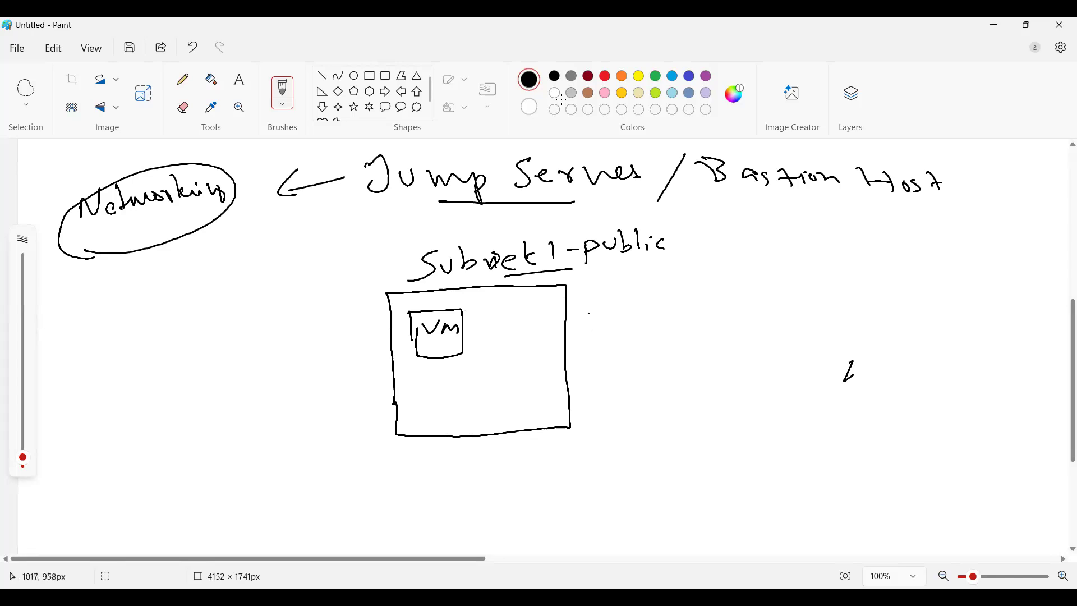
left_click_drag(398, 242, 440, 231)
- Draw a large rectangle enclosing the public subnet
mouse_move(361, 229)
left_mouse_down()
mouse_move(974, 223)
mouse_move(966, 320)
mouse_move(982, 472)
left_mouse_up()
left_click(387, 244)
mouse_move(368, 225)
left_mouse_down()
mouse_move(350, 301)
mouse_move(355, 484)
mouse_move(984, 474)
left_mouse_up()
- Add a second box on the right labelled 'Private' containing its own VM box
mouse_move(683, 274)
left_mouse_down()
mouse_move(698, 392)
mouse_move(902, 396)
mouse_move(926, 292)
mouse_move(876, 248)
mouse_move(708, 255)
mouse_move(685, 277)
left_mouse_up()
left_click_drag(761, 224, 762, 238)
mouse_move(758, 223)
left_mouse_down()
mouse_move(769, 223)
mouse_move(763, 232)
left_mouse_up()
left_click_drag(774, 231, 784, 239)
mouse_move(792, 229)
left_mouse_down()
mouse_move(800, 238)
mouse_move(820, 227)
left_mouse_up()
mouse_move(832, 233)
left_mouse_down()
mouse_move(824, 240)
mouse_move(873, 244)
left_mouse_up()
left_click_drag(846, 227, 900, 238)
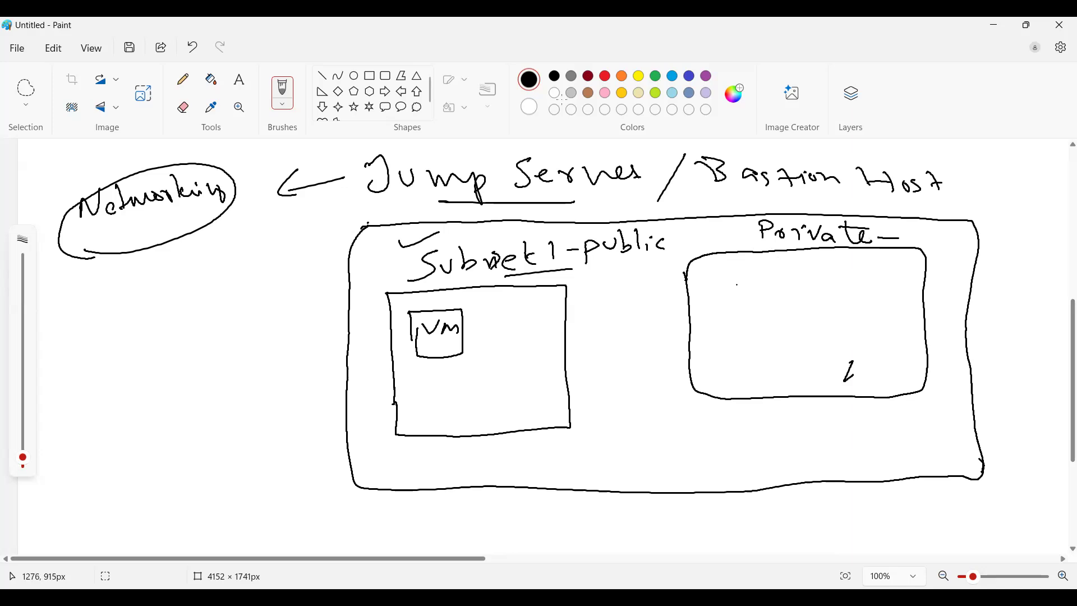
left_click_drag(713, 276, 751, 315)
mouse_move(713, 276)
left_mouse_down()
mouse_move(764, 274)
mouse_move(767, 306)
mouse_move(738, 314)
mouse_move(733, 288)
mouse_move(760, 298)
left_mouse_up()
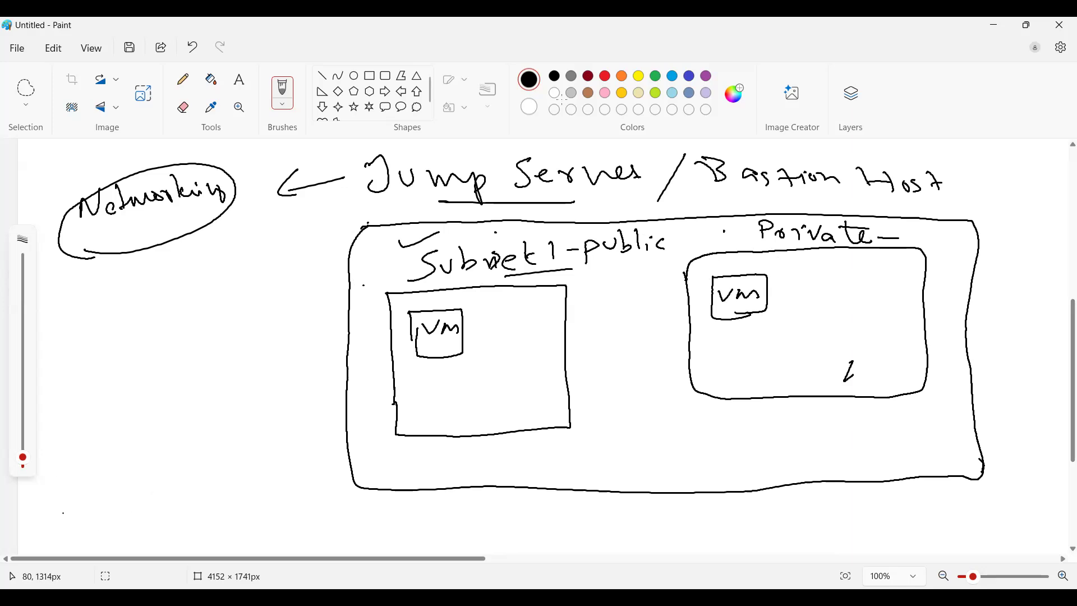
- Draw two stacked boxes at lower left and label the private VM 'Ec2'
left_click_drag(66, 495, 72, 520)
left_click_drag(101, 484, 82, 528)
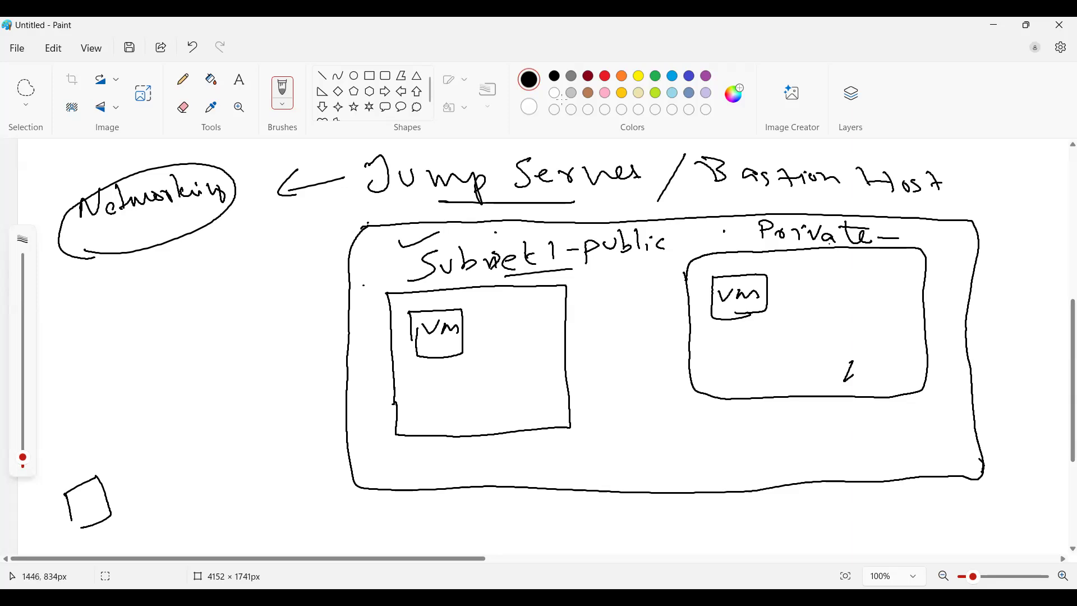
mouse_move(765, 285)
left_mouse_down()
mouse_move(796, 281)
mouse_move(805, 292)
left_mouse_up()
left_click_drag(793, 286, 817, 292)
left_click_drag(827, 286, 847, 294)
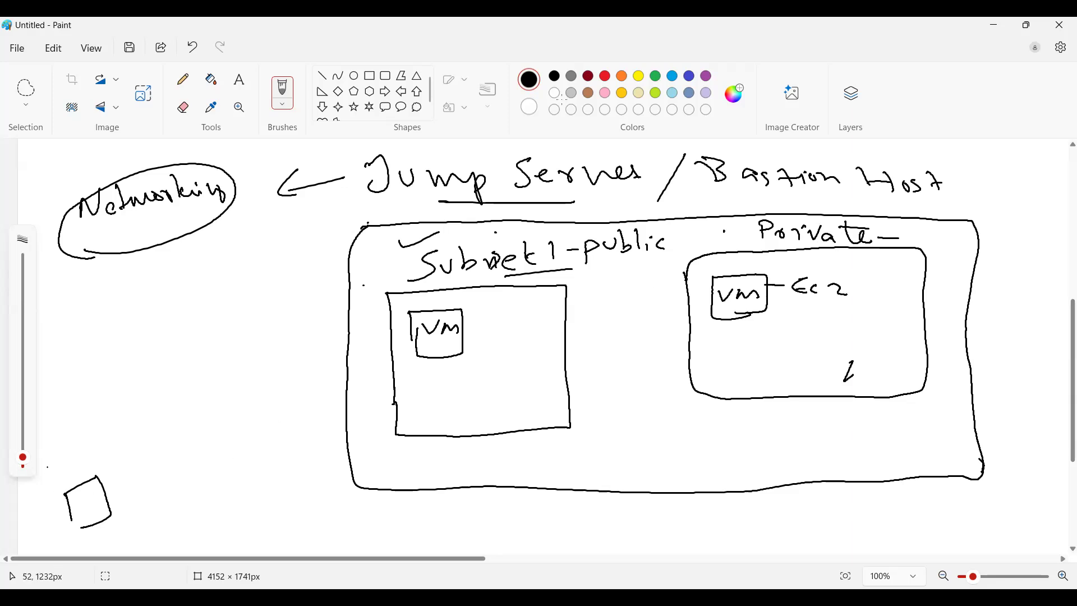
mouse_move(52, 461)
left_mouse_down()
mouse_move(71, 488)
mouse_move(94, 474)
left_mouse_up()
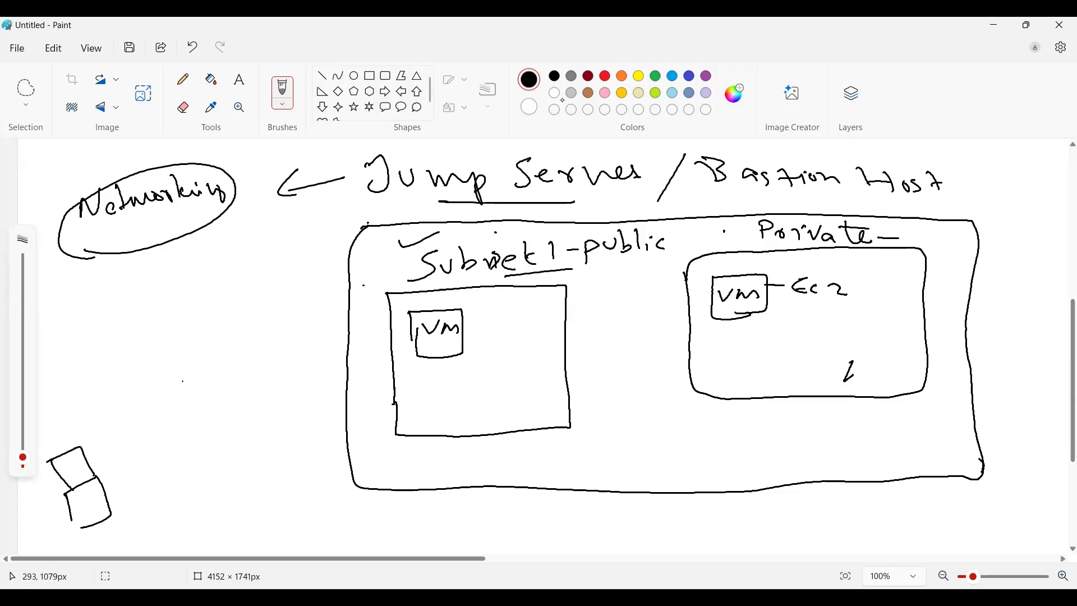
- Underline 'Jump', mark above 'Ec2', and draw a new box in the public subnet
left_click_drag(392, 203, 439, 194)
left_click_drag(768, 271, 805, 264)
mouse_move(436, 390)
left_mouse_down()
mouse_move(436, 419)
mouse_move(473, 376)
mouse_move(486, 420)
mouse_move(436, 420)
left_mouse_up()
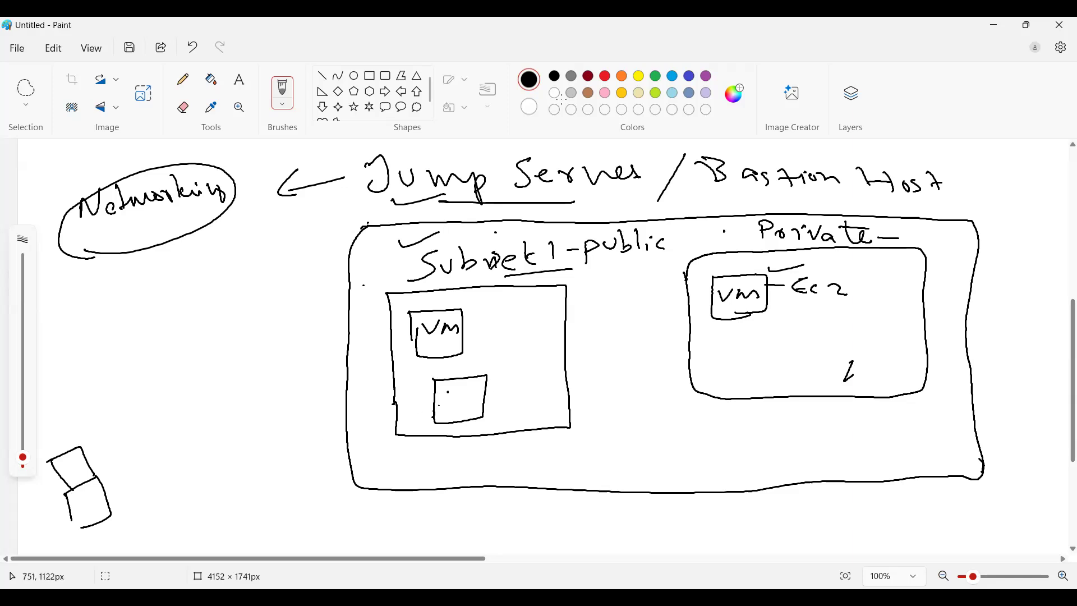
- Label the bottom-left figure 'User' and the public box 'Jumpserver', underlined
mouse_move(51, 405)
left_mouse_down()
mouse_move(85, 409)
mouse_move(103, 388)
left_mouse_up()
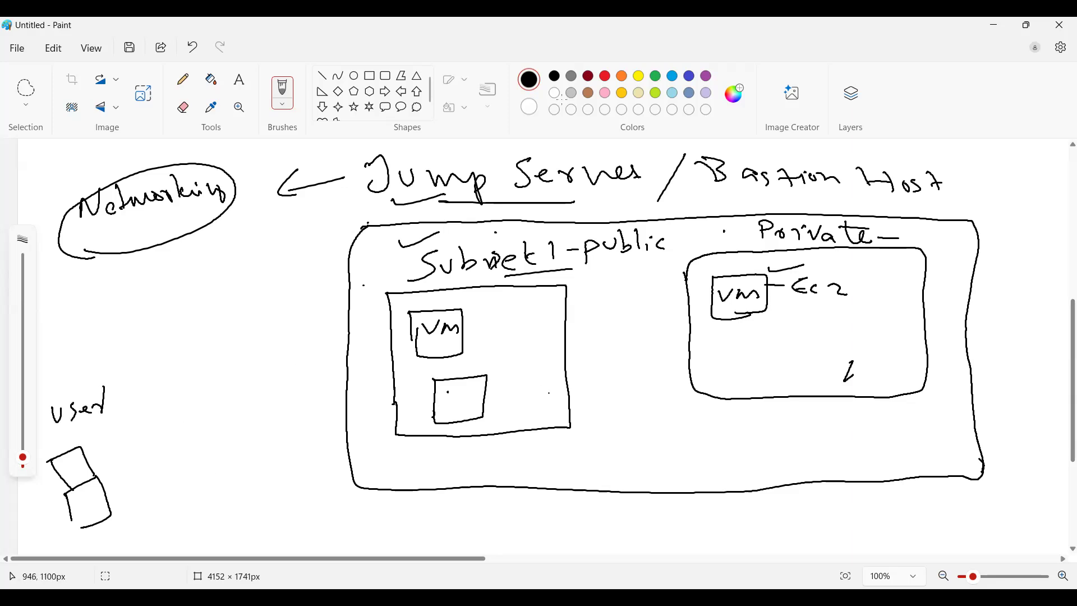
left_click_drag(473, 395, 605, 382)
left_click_drag(517, 405, 568, 402)
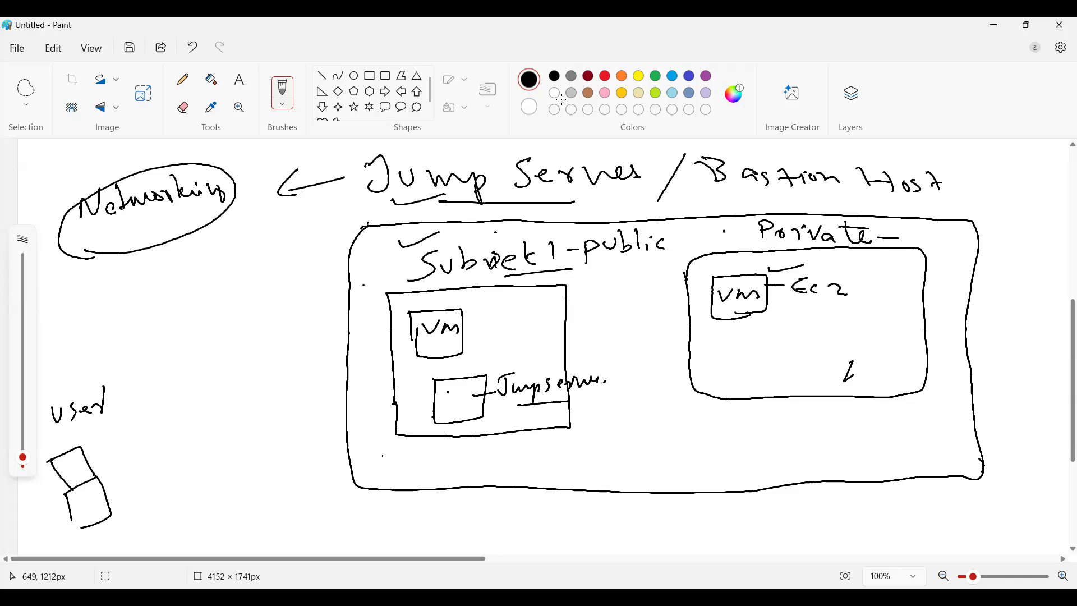
- Draw curved arrows from User to Jumpserver and from Jumpserver to the private VM
mouse_move(104, 468)
left_mouse_down()
mouse_move(203, 402)
mouse_move(384, 381)
mouse_move(421, 398)
mouse_move(404, 405)
left_mouse_up()
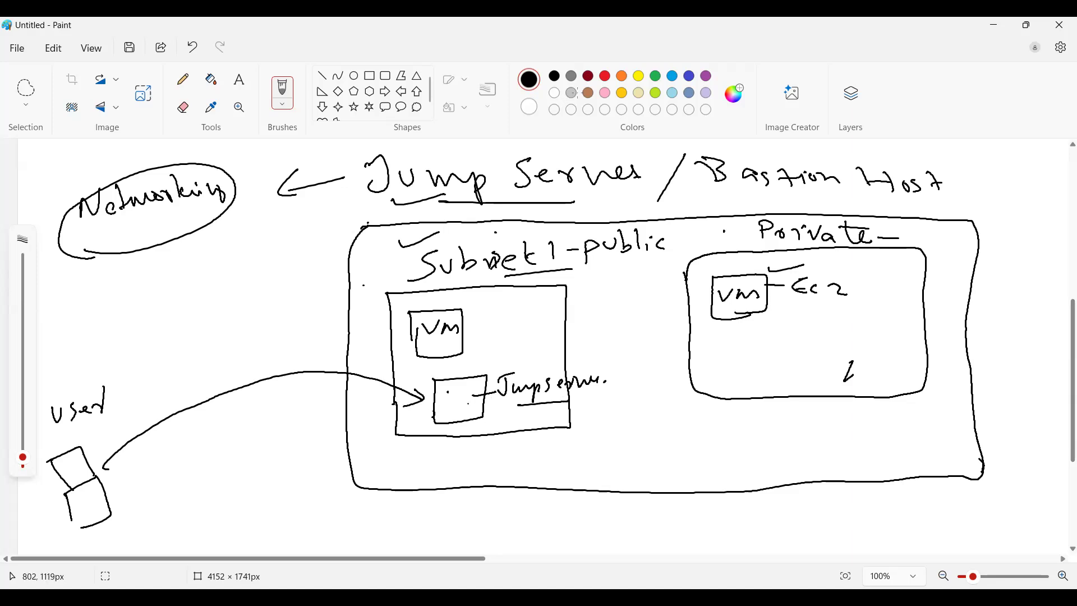
mouse_move(459, 400)
left_mouse_down()
mouse_move(538, 342)
mouse_move(666, 309)
mouse_move(712, 311)
left_mouse_up()
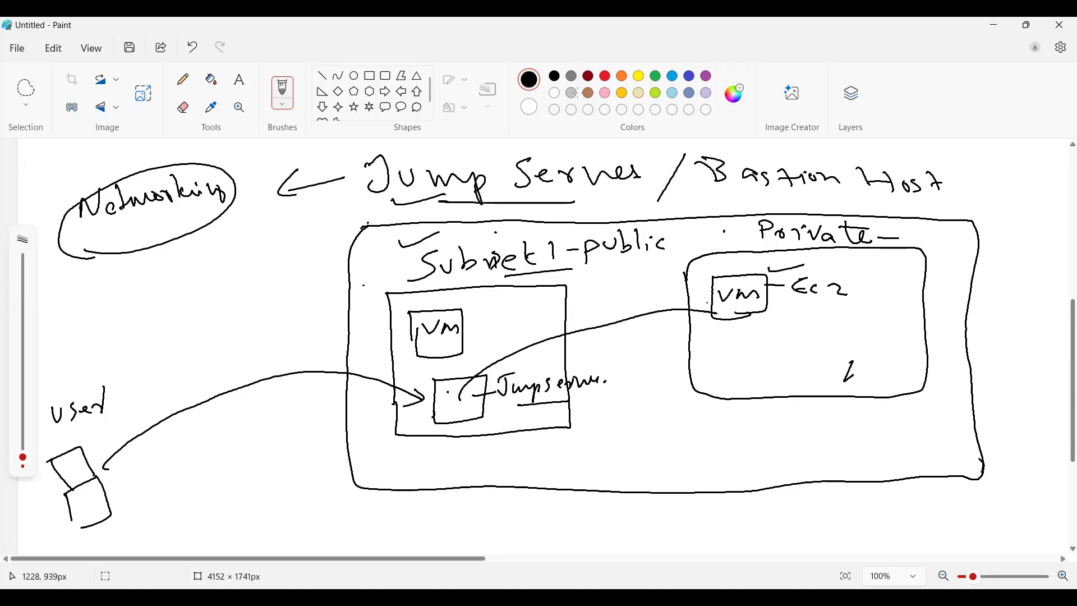
left_click_drag(713, 307, 686, 328)
- Drag a long horizontal brush stroke across the lower part of the canvas
left_click_drag(457, 558, 962, 562)
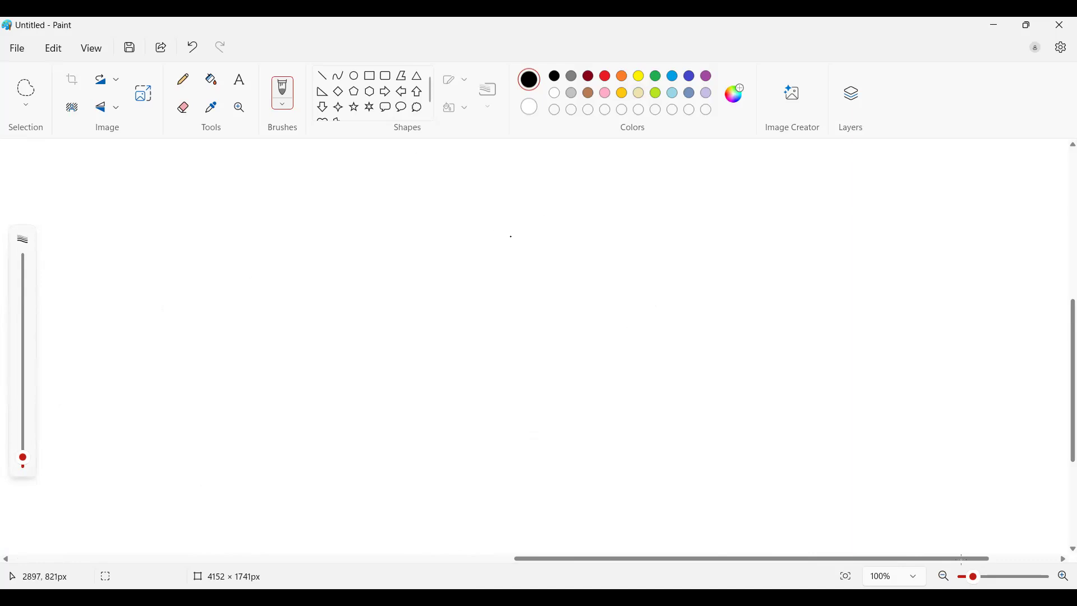
- Handwrite 'Abc' and draw a large box beneath it
mouse_move(309, 189)
left_mouse_down()
mouse_move(293, 217)
mouse_move(318, 217)
mouse_move(325, 200)
left_mouse_up()
mouse_move(322, 190)
left_mouse_down()
mouse_move(325, 217)
mouse_move(353, 218)
left_mouse_up()
mouse_move(287, 237)
left_mouse_down()
mouse_move(409, 238)
mouse_move(414, 394)
left_mouse_up()
mouse_move(286, 245)
left_mouse_down()
mouse_move(263, 240)
mouse_move(252, 365)
mouse_move(295, 419)
mouse_move(412, 404)
left_mouse_up()
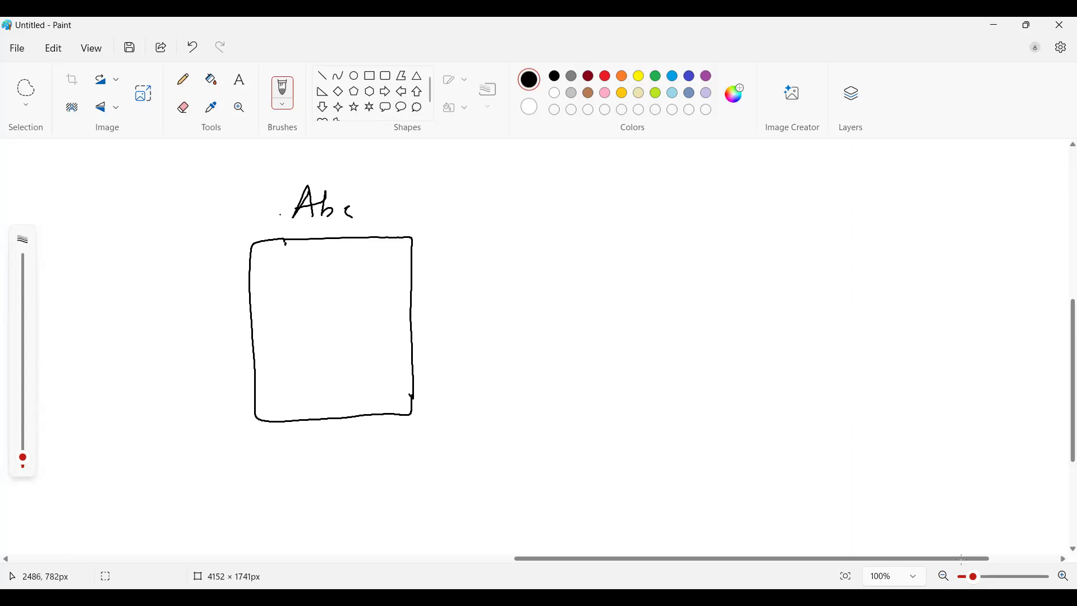
- Write and underline 'Clouds', then draw two small right-hand boxes labelled VS and uk
mouse_move(671, 199)
left_mouse_down()
mouse_move(655, 210)
mouse_move(732, 185)
mouse_move(753, 198)
left_mouse_up()
left_click_drag(681, 223, 734, 215)
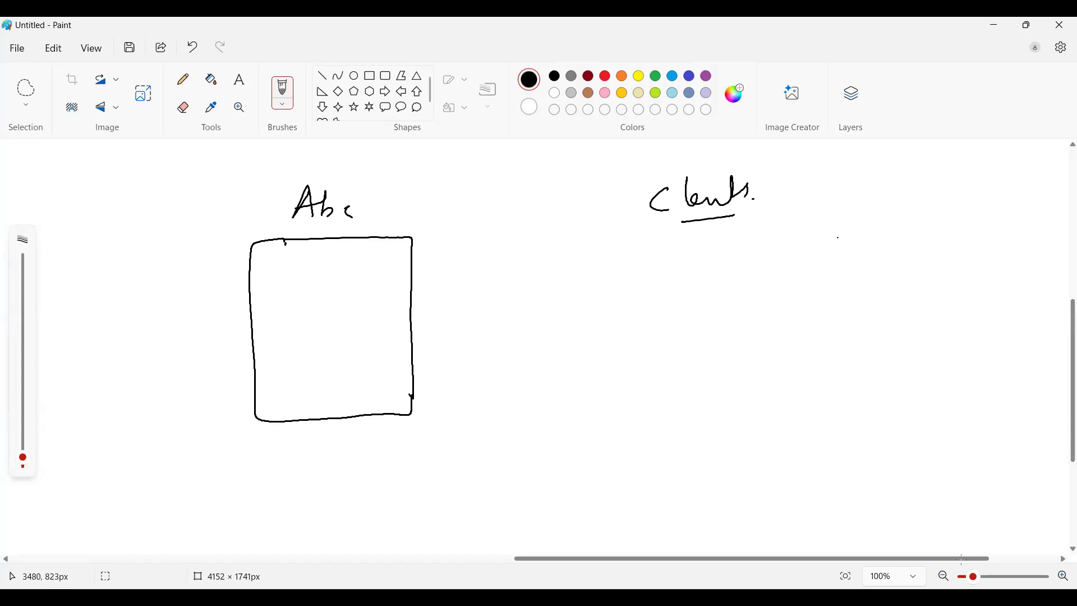
mouse_move(844, 231)
left_mouse_down()
mouse_move(846, 263)
mouse_move(906, 250)
mouse_move(843, 261)
left_mouse_up()
mouse_move(859, 210)
left_mouse_down()
mouse_move(879, 210)
mouse_move(885, 226)
left_mouse_up()
mouse_move(849, 307)
left_mouse_down()
mouse_move(851, 331)
mouse_move(916, 298)
mouse_move(848, 307)
left_mouse_up()
left_click_drag(918, 289, 928, 287)
left_click_drag(935, 283, 948, 300)
left_click(960, 302)
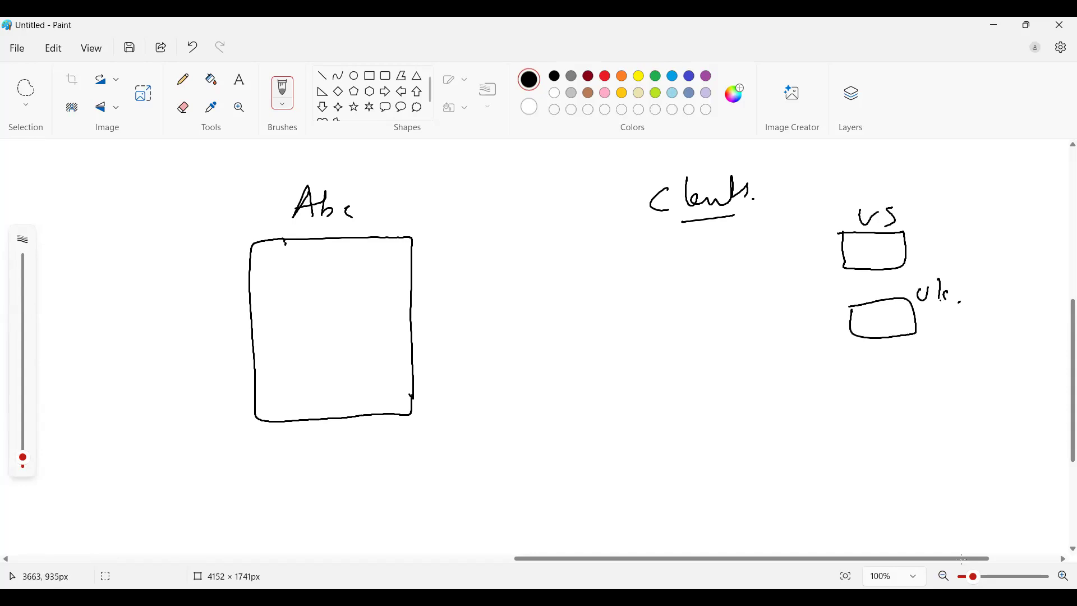
- Write 'India' above Abc, underline Abc, and draw a line to a circled S
left_click_drag(223, 183, 227, 194)
left_click_drag(230, 182, 294, 171)
left_click(309, 177)
left_click_drag(275, 321, 225, 340)
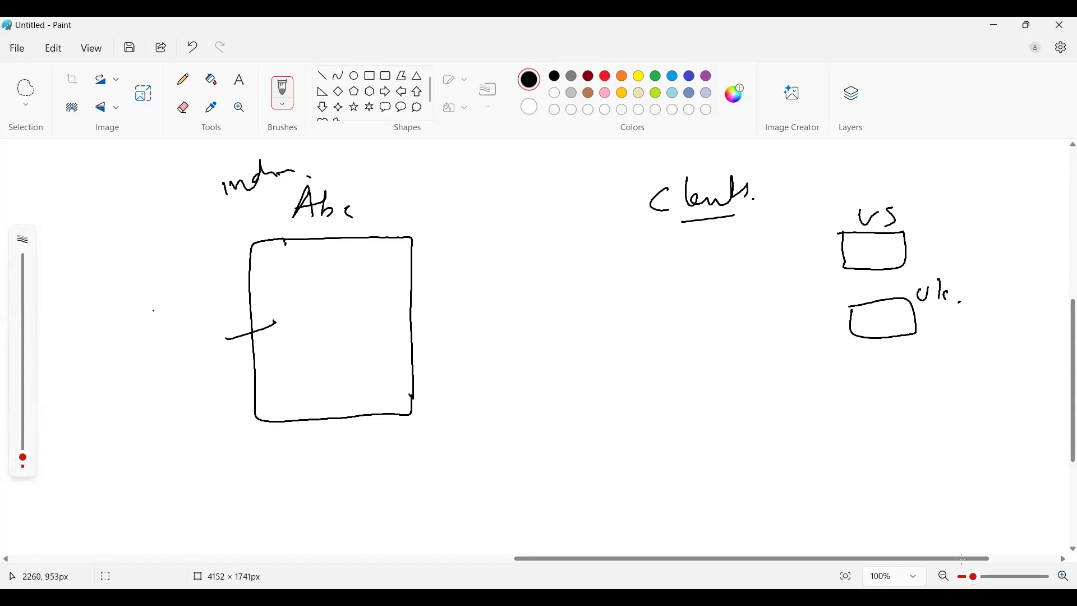
left_click_drag(160, 312, 147, 336)
mouse_move(149, 317)
left_mouse_down()
mouse_move(164, 310)
mouse_move(145, 300)
left_mouse_up()
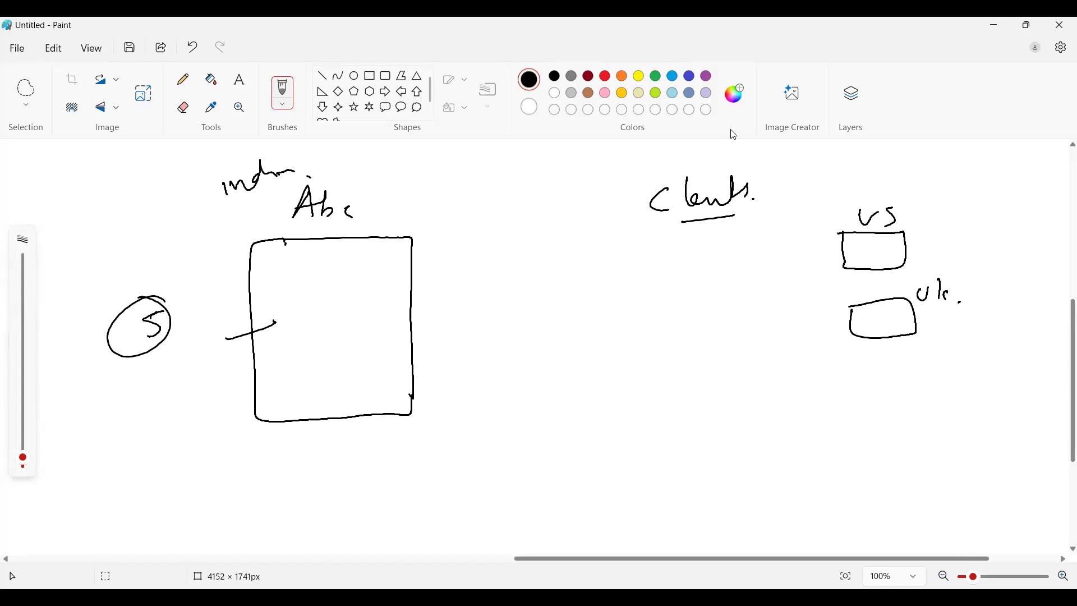
left_click_drag(294, 228, 345, 223)
left_click_drag(130, 279, 129, 292)
- Draw a box left of the circled S and start a label right of the large box
left_click_drag(156, 413, 160, 426)
mouse_move(103, 259)
left_mouse_down()
mouse_move(114, 270)
mouse_move(156, 259)
left_mouse_up()
mouse_move(90, 230)
left_mouse_down()
mouse_move(94, 250)
mouse_move(145, 211)
mouse_move(150, 244)
left_mouse_up()
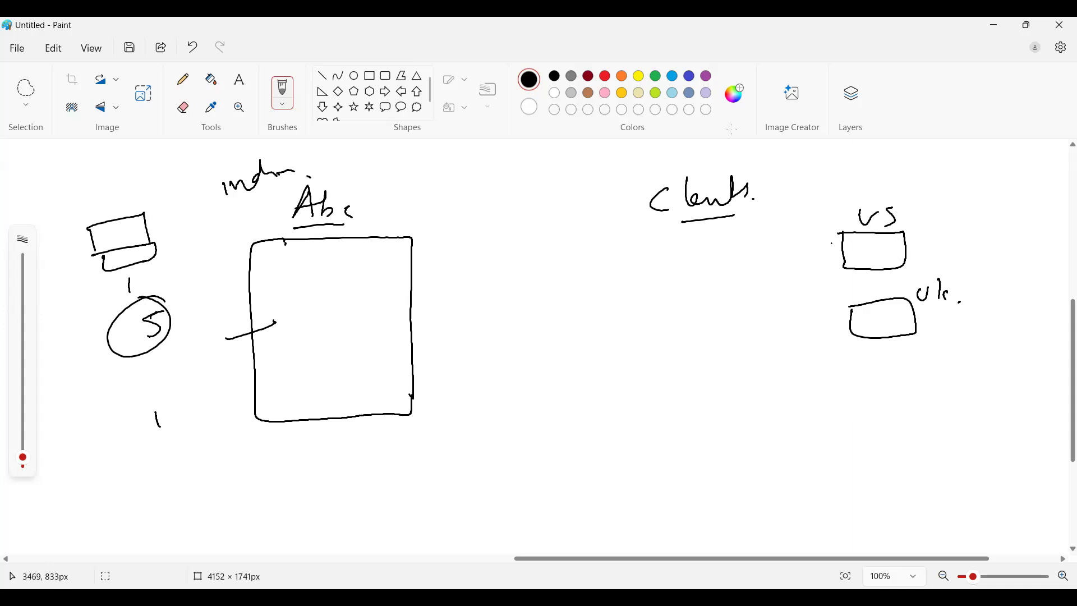
left_click_drag(485, 265, 478, 291)
- Label the middle box 'Bastion' and curve links from it to VS and from the left box
mouse_move(506, 278)
left_mouse_down()
mouse_move(523, 260)
mouse_move(539, 278)
mouse_move(568, 282)
left_mouse_up()
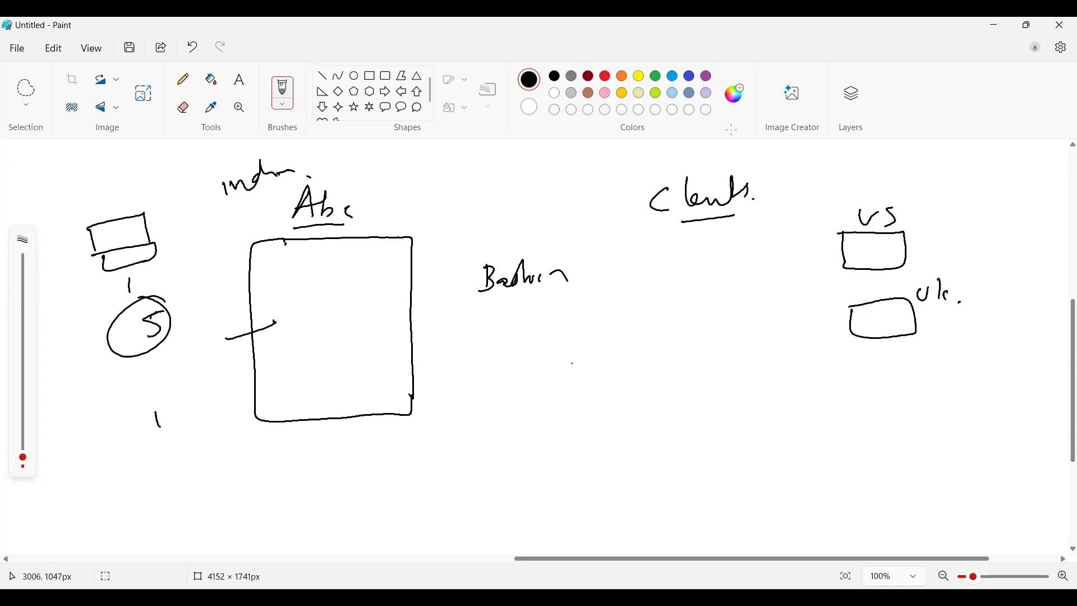
mouse_move(488, 311)
left_mouse_down()
mouse_move(521, 298)
mouse_move(580, 337)
mouse_move(643, 314)
mouse_move(581, 352)
mouse_move(581, 331)
left_mouse_up()
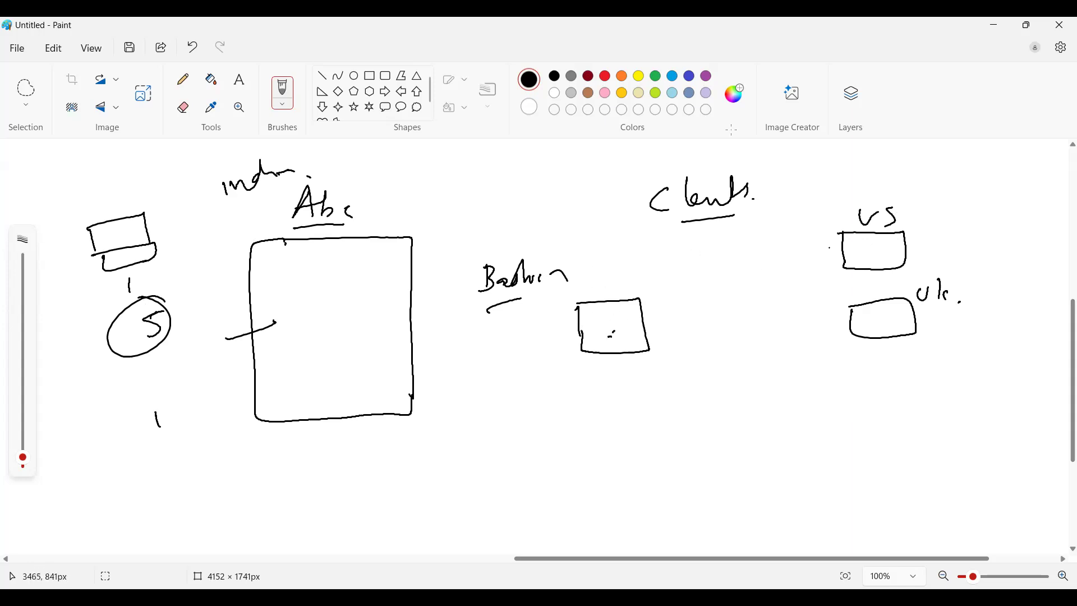
left_click(627, 315)
mouse_move(623, 324)
left_mouse_down()
mouse_move(806, 257)
mouse_move(813, 266)
mouse_move(783, 277)
left_mouse_up()
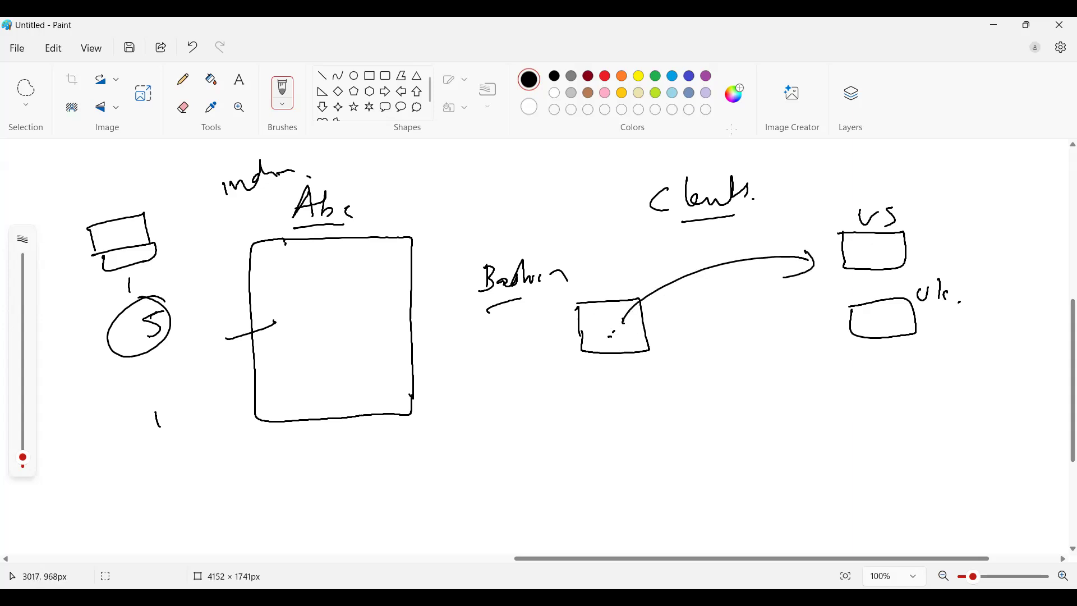
mouse_move(137, 243)
left_mouse_down()
mouse_move(326, 182)
mouse_move(446, 206)
mouse_move(551, 262)
mouse_move(586, 313)
mouse_move(580, 333)
left_mouse_up()
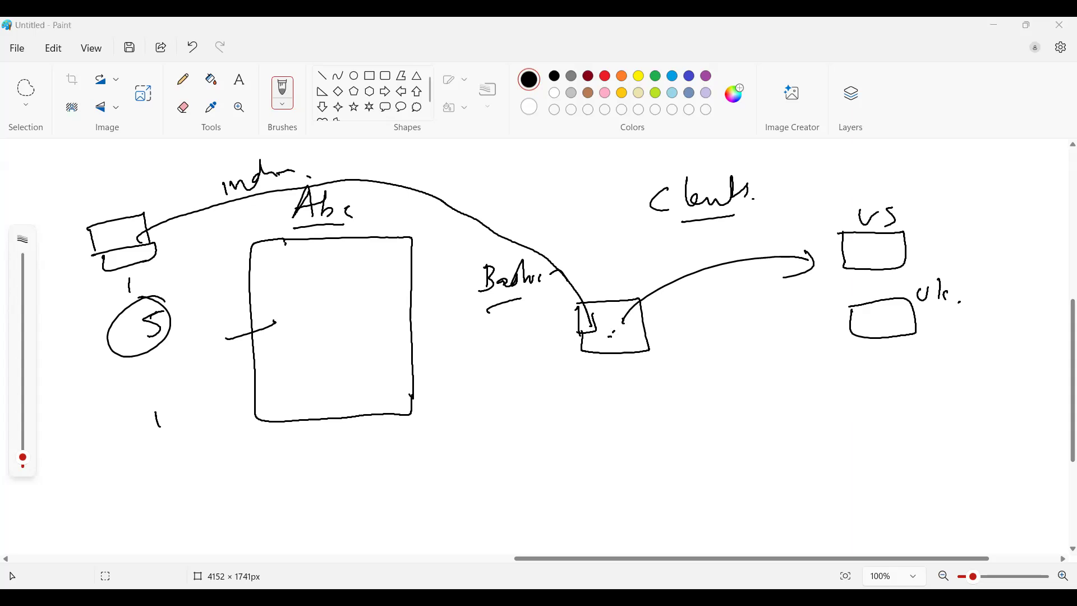
- Write 'vpc tunne' above Clients, undo a stray stroke, and strike the note through
left_click(720, 416)
mouse_move(498, 164)
left_mouse_down()
mouse_move(566, 181)
mouse_move(605, 171)
left_mouse_up()
left_click_drag(591, 168, 678, 165)
mouse_move(678, 142)
left_mouse_down()
mouse_move(678, 167)
mouse_move(696, 154)
left_mouse_up()
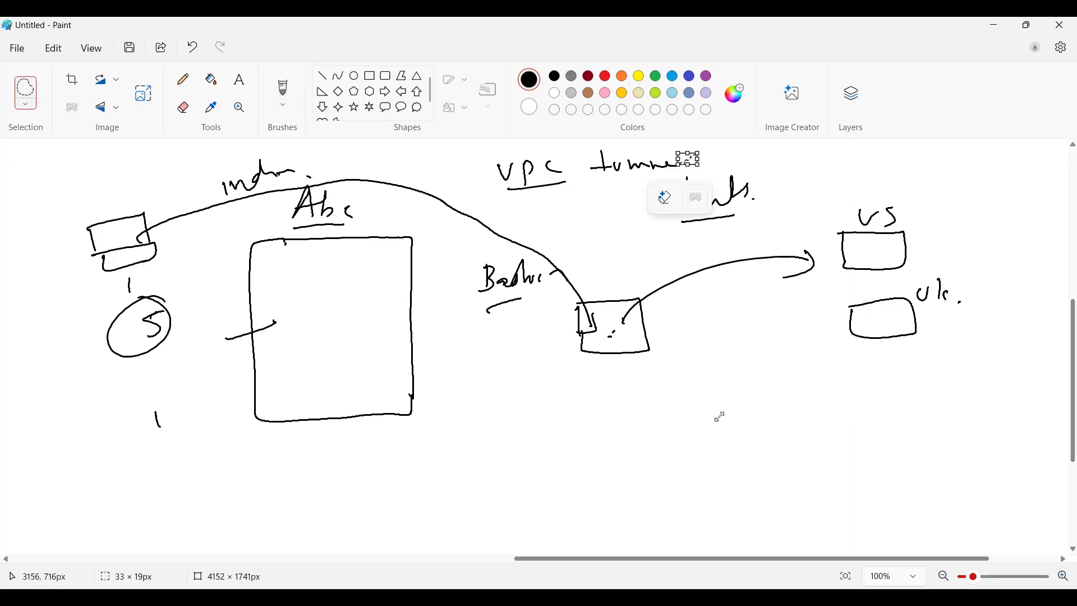
left_click(610, 210)
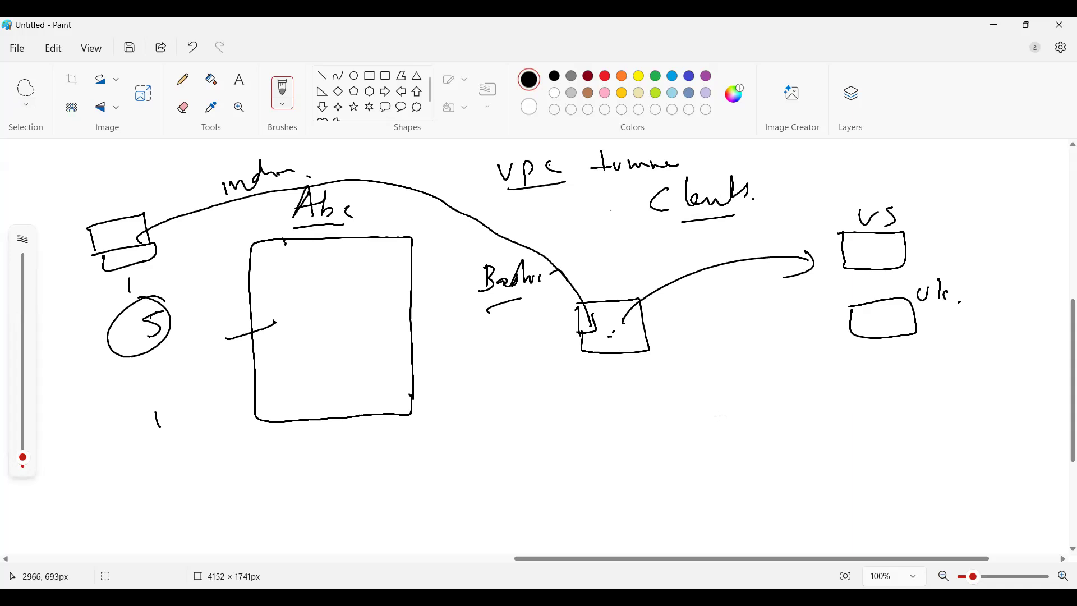
key("ctrl+z")
key("ctrl+z")
key("ctrl+z")
left_click_drag(508, 170, 649, 165)
- Write and underline 'VPN tunnel' at the top right, then draw a line down from the middle box
mouse_move(795, 165)
left_mouse_down()
mouse_move(804, 184)
mouse_move(815, 157)
mouse_move(822, 181)
mouse_move(835, 179)
left_mouse_up()
left_click_drag(836, 166, 885, 169)
left_click_drag(887, 169, 927, 181)
mouse_move(938, 160)
left_mouse_down()
mouse_move(941, 178)
mouse_move(967, 183)
left_mouse_up()
left_click_drag(856, 189, 913, 184)
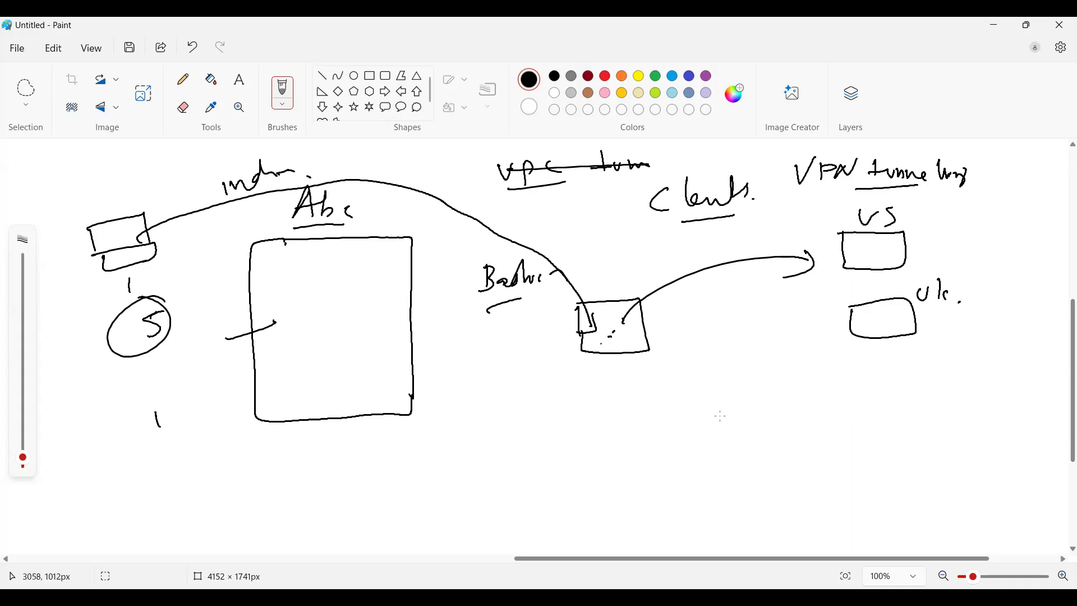
left_click_drag(609, 346, 610, 365)
- Underline the middle box as Bastion, add an up arrow labelled 'public' above it, and tick the top-left box
mouse_move(594, 380)
left_mouse_down()
mouse_move(597, 391)
mouse_move(610, 380)
mouse_move(615, 388)
mouse_move(597, 396)
mouse_move(691, 384)
left_mouse_up()
mouse_move(612, 306)
left_mouse_down()
mouse_move(620, 291)
mouse_move(602, 264)
mouse_move(643, 261)
left_mouse_up()
left_click_drag(644, 257, 651, 275)
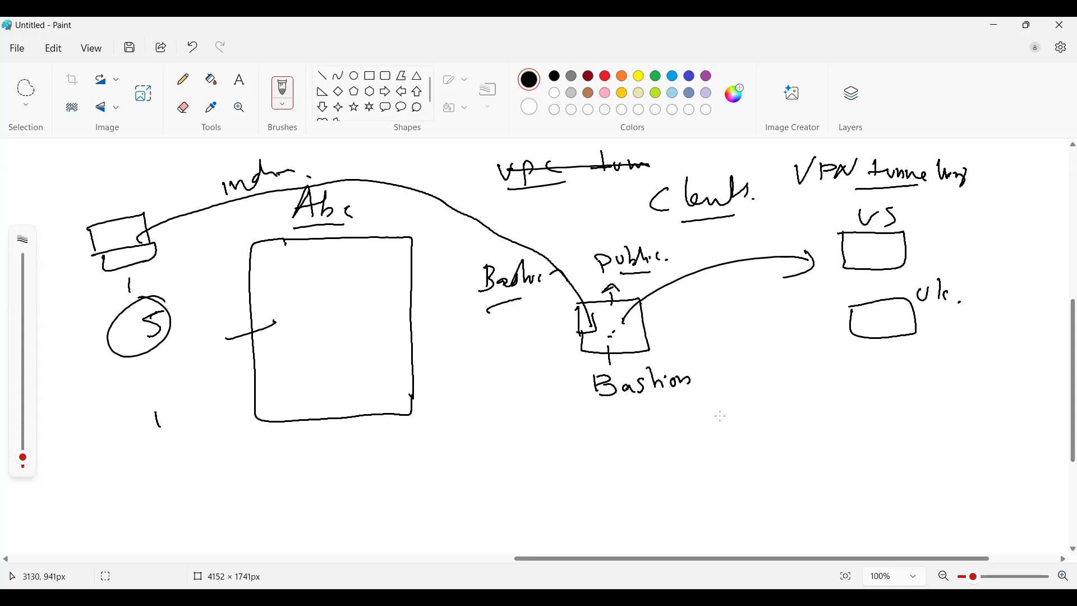
left_click_drag(106, 207, 145, 185)
- Mark and tick the top-left box, extend a line down from the S circle, and loop around them
mouse_move(97, 249)
left_mouse_down()
mouse_move(98, 268)
mouse_move(115, 267)
left_mouse_up()
left_click_drag(133, 357, 128, 381)
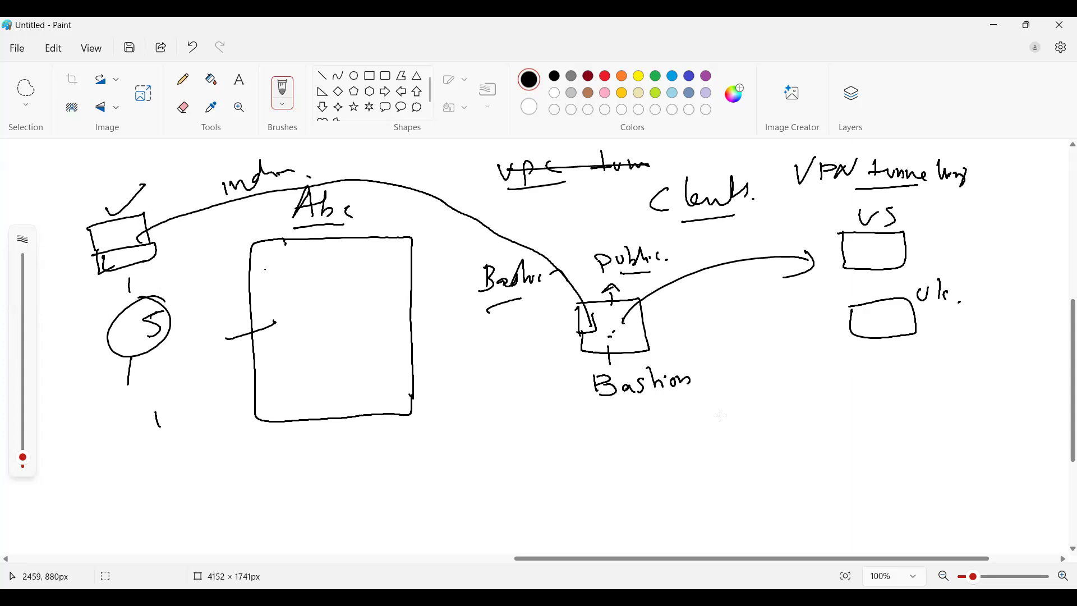
mouse_move(312, 261)
left_mouse_down()
mouse_move(187, 187)
mouse_move(68, 222)
mouse_move(151, 308)
mouse_move(306, 275)
mouse_move(312, 262)
left_mouse_up()
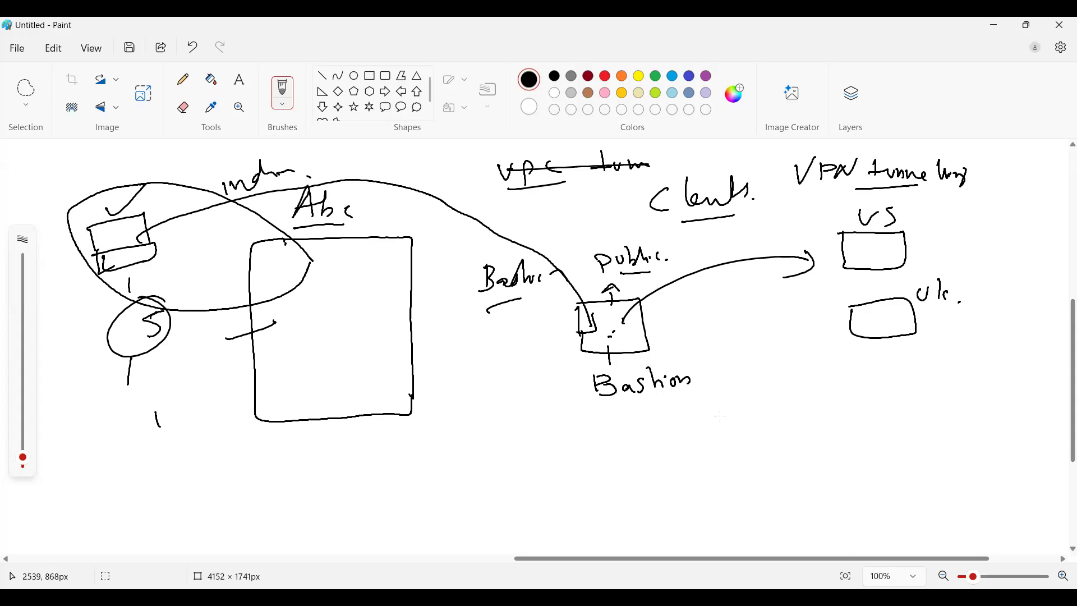
left_click_drag(126, 227, 166, 210)
left_click_drag(351, 202, 376, 197)
- Draw a box labelled Private right of VS, a line out from Bastion, and a stroke over the top-left box
mouse_move(951, 227)
left_mouse_down()
mouse_move(947, 255)
mouse_move(1018, 258)
left_mouse_up()
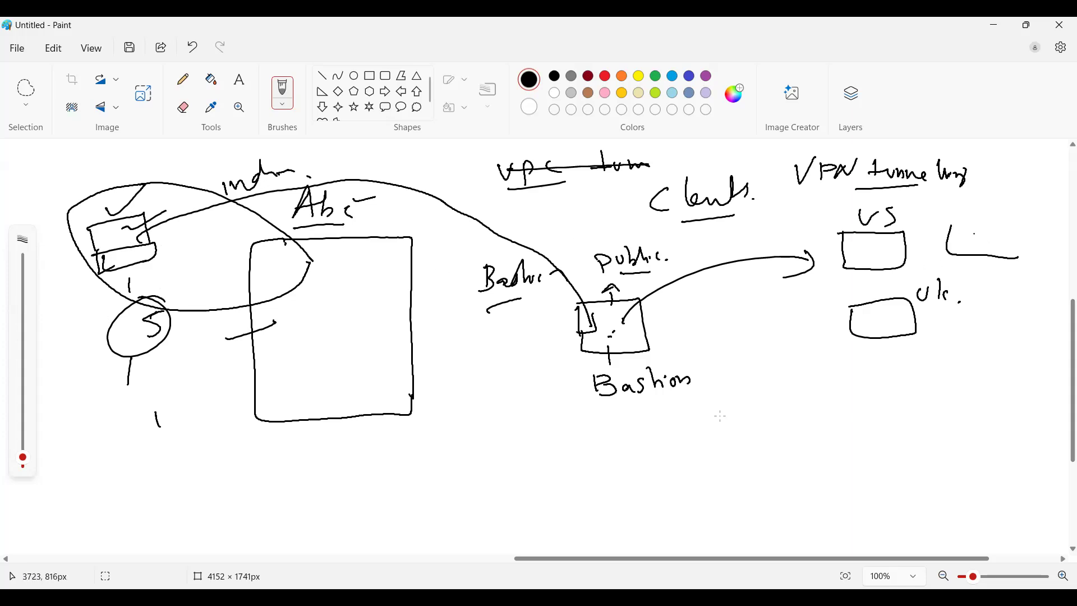
mouse_move(947, 224)
left_mouse_down()
mouse_move(1028, 242)
mouse_move(999, 257)
left_mouse_up()
mouse_move(964, 204)
left_mouse_down()
mouse_move(966, 216)
mouse_move(1058, 209)
left_mouse_up()
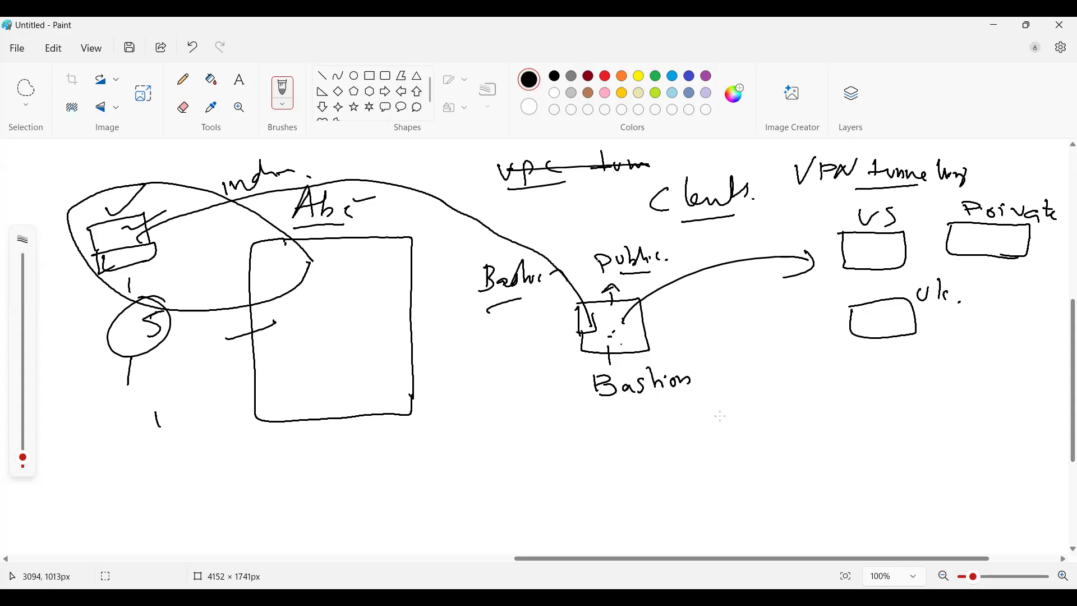
left_click_drag(631, 335, 681, 330)
left_click_drag(113, 224, 178, 209)
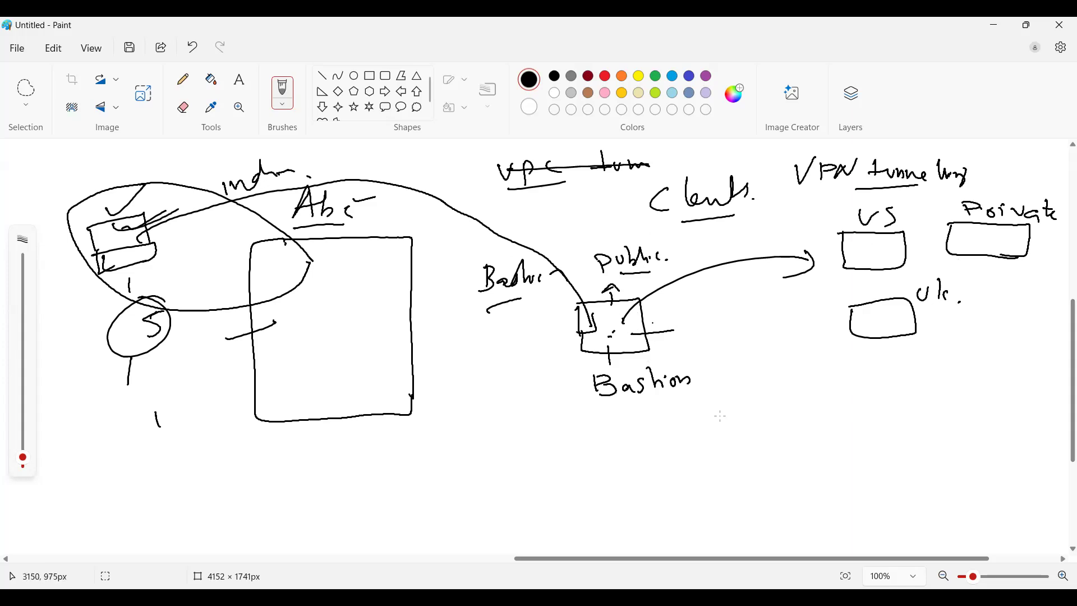
- Draw a line and a curve out from Bastion, write Linux under the client box, and add a note below the curve
left_click_drag(630, 319, 698, 309)
left_click_drag(610, 345, 563, 408)
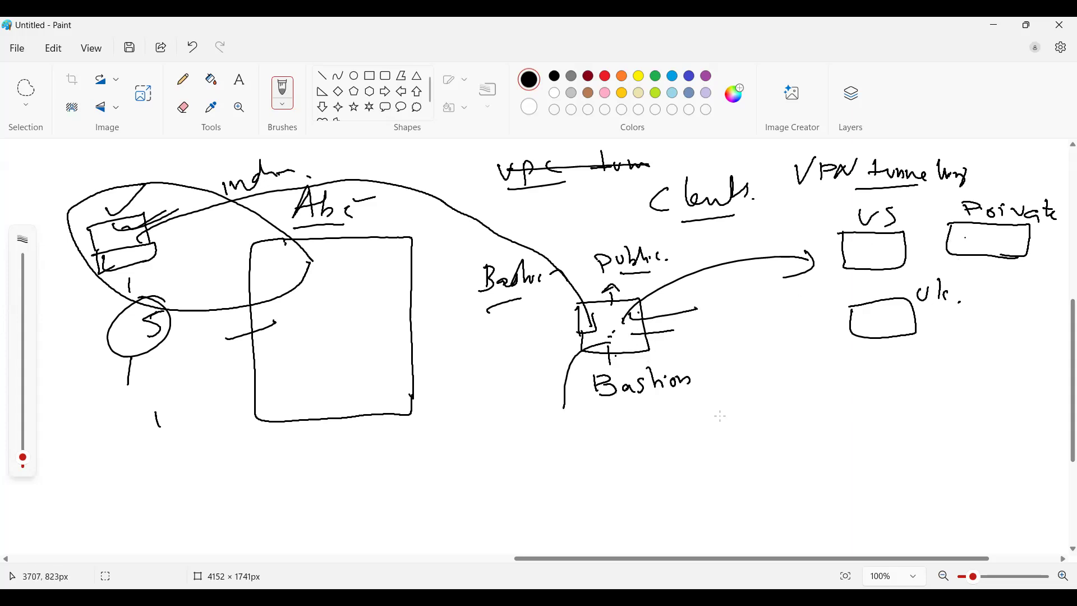
mouse_move(921, 349)
left_mouse_down()
mouse_move(939, 366)
mouse_move(1003, 369)
left_mouse_up()
mouse_move(566, 423)
left_mouse_down()
mouse_move(584, 435)
mouse_move(597, 420)
left_mouse_up()
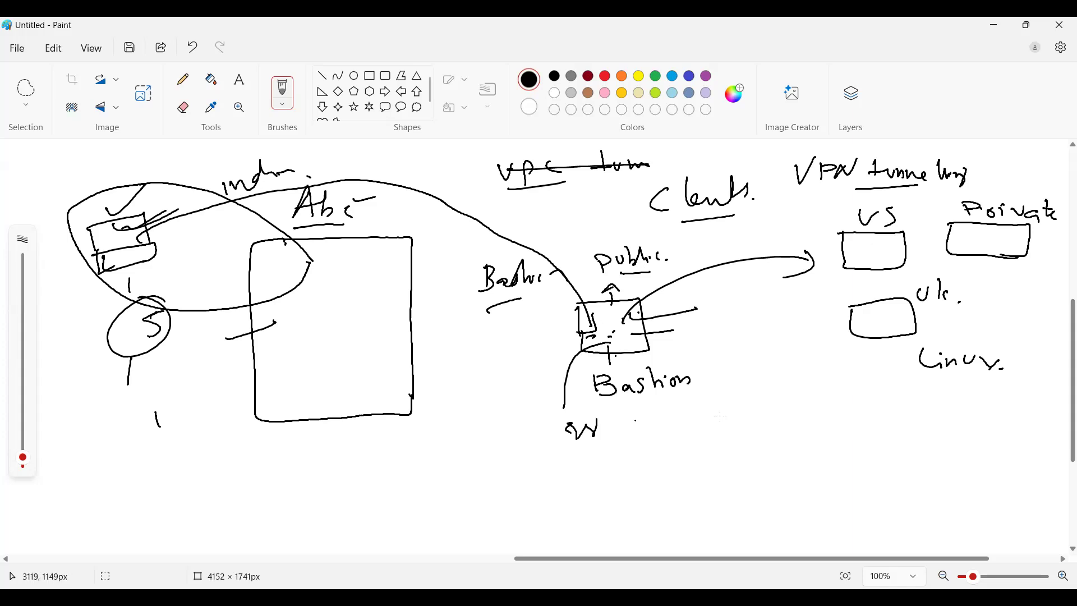
- Write w. beneath Linux and RDP below the Bastion notes, underlining RDP
left_click_drag(936, 392, 969, 394)
left_click(977, 396)
mouse_move(589, 448)
left_mouse_down()
mouse_move(590, 458)
mouse_move(610, 458)
mouse_move(661, 443)
left_mouse_up()
left_click(671, 446)
left_click_drag(583, 482, 685, 470)
left_click(692, 458)
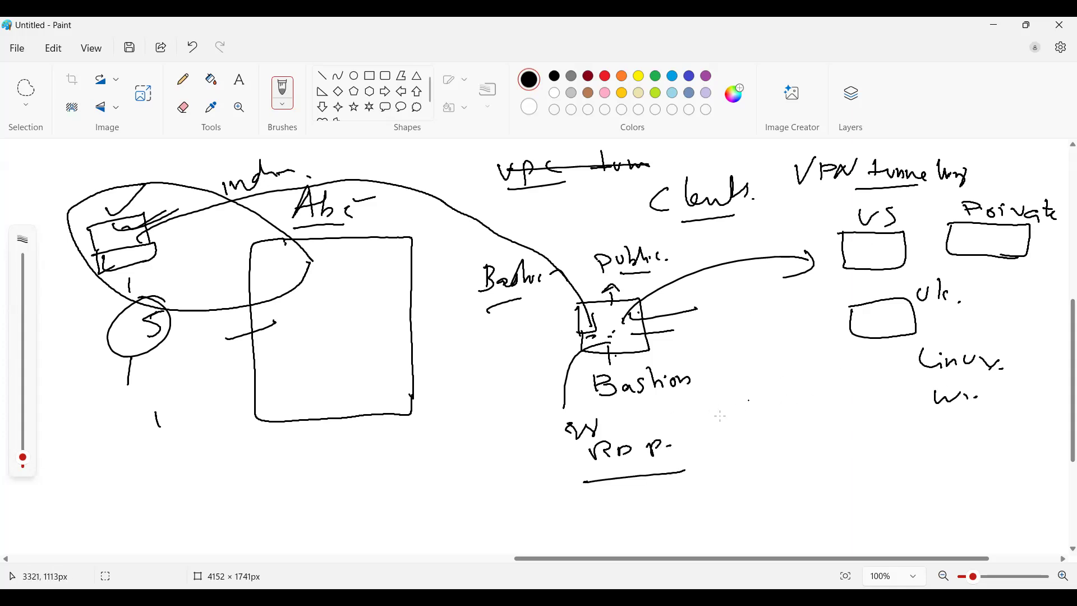
- Underline Linux and w., add another Bastion line, and loop Bastion with the right-hand boxes
left_click_drag(935, 376, 975, 380)
left_click_drag(935, 416, 978, 420)
left_click(988, 419)
left_click_drag(631, 335, 685, 338)
left_click(684, 352)
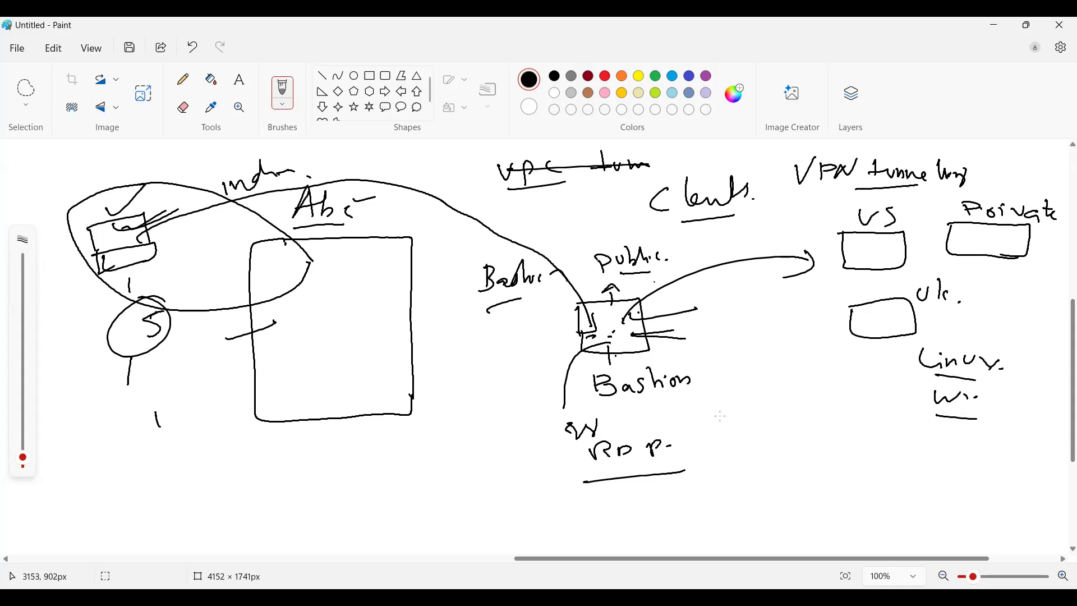
mouse_move(680, 268)
left_mouse_down()
mouse_move(559, 285)
mouse_move(564, 364)
mouse_move(864, 344)
mouse_move(1003, 320)
mouse_move(1054, 245)
mouse_move(913, 183)
mouse_move(760, 211)
mouse_move(671, 257)
left_mouse_up()
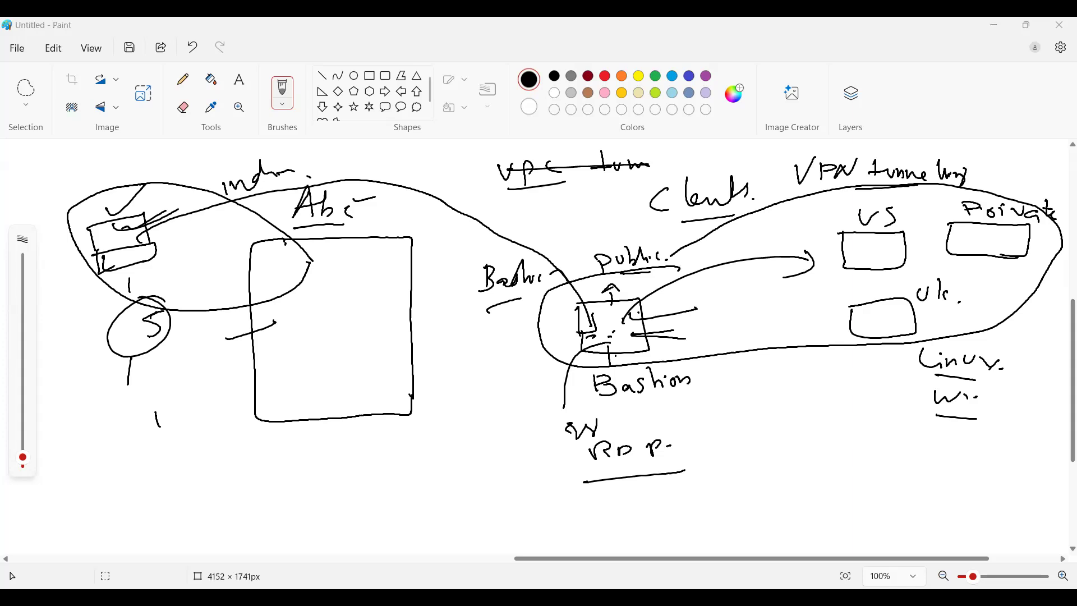
- Select the whole diagram with a rectangular selection and delete it
left_click(641, 579)
left_click(26, 107)
left_click(39, 125)
left_click_drag(10, 143, 1064, 551)
key("Delete")
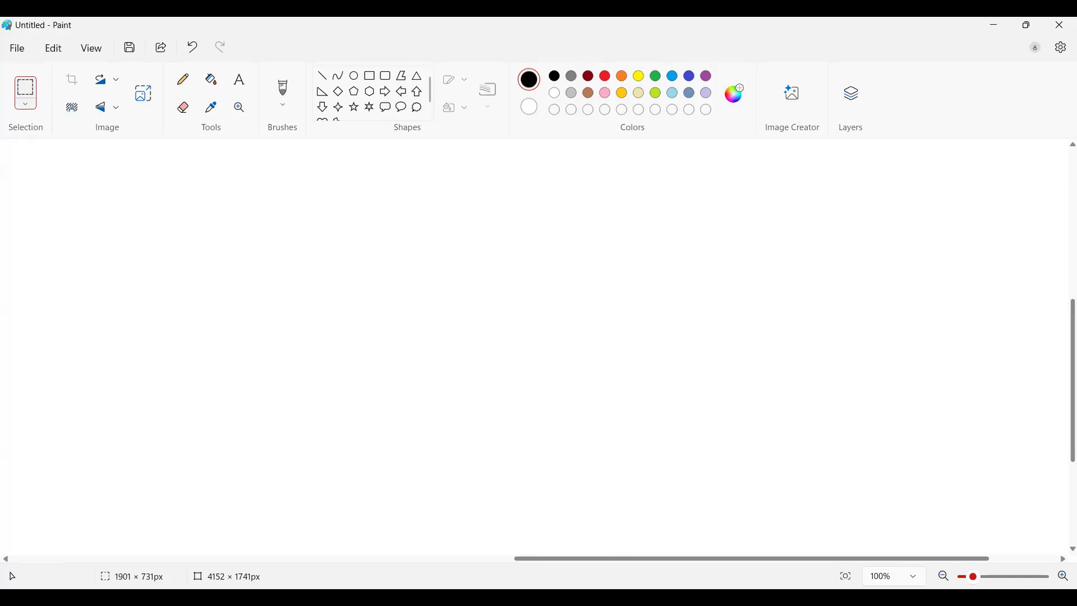
- Switch from Paint to the Chrome window showing the EC2 Instances page
key("alt+Tab")
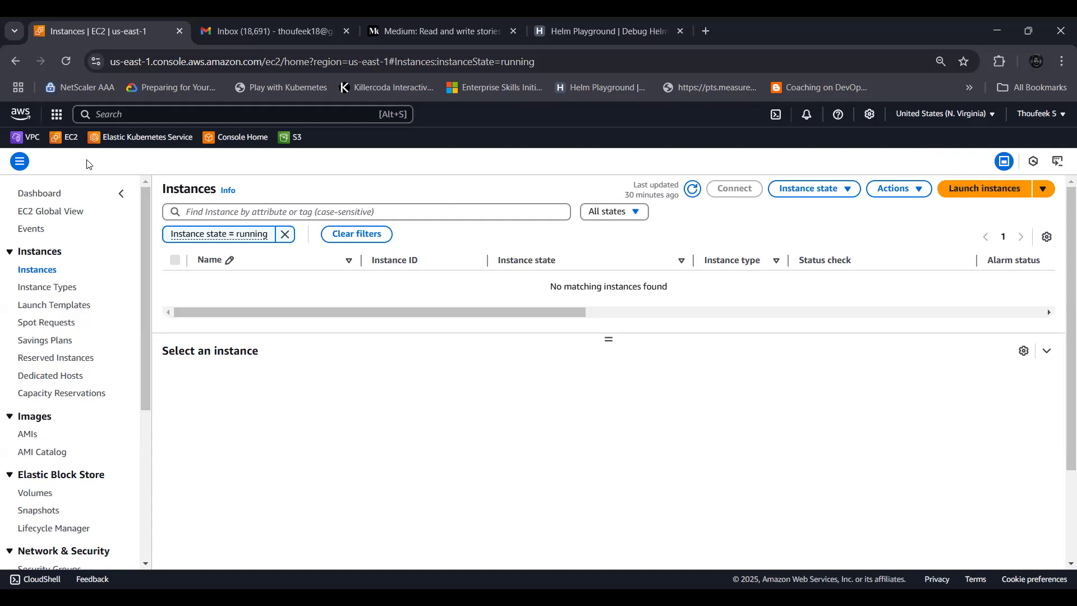
- Open the Guruschool VPC and review its resource map: Public-Subnet-GS, two route tables and gs-internet
left_click(26, 141)
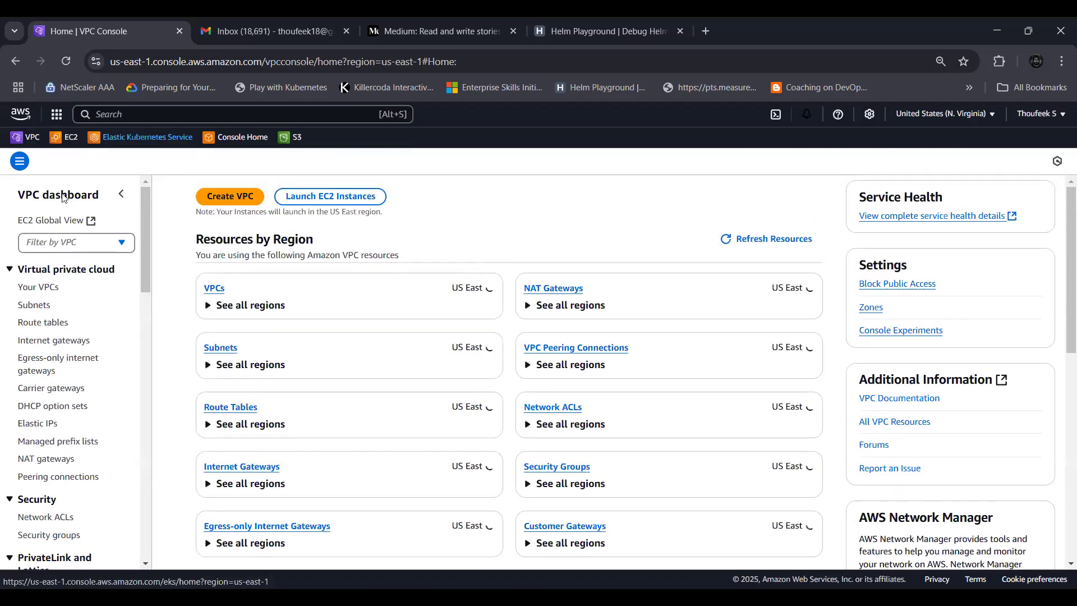
left_click(212, 288)
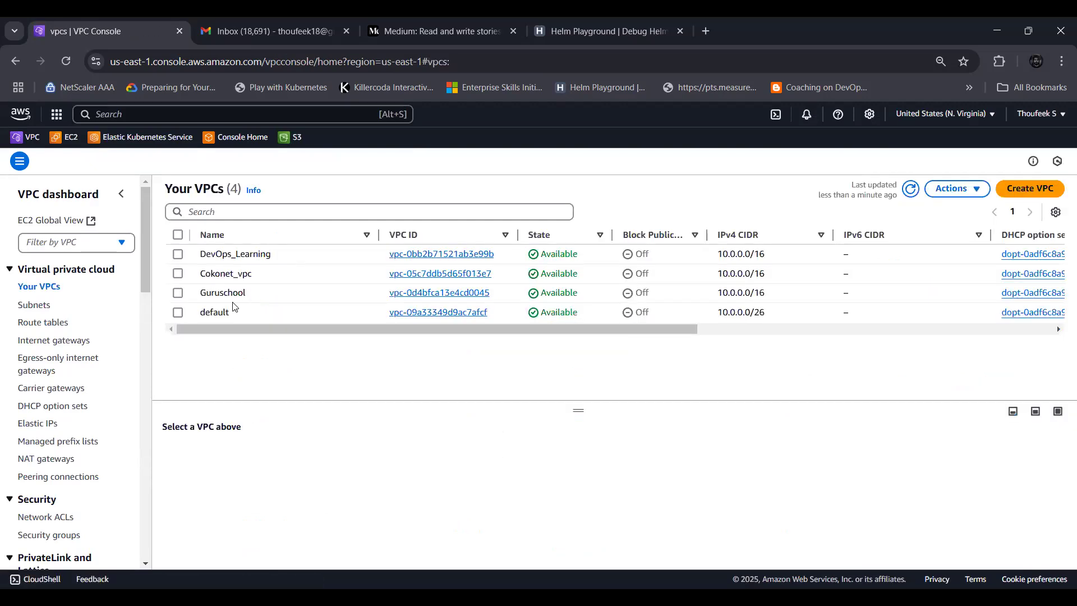
left_click(417, 293)
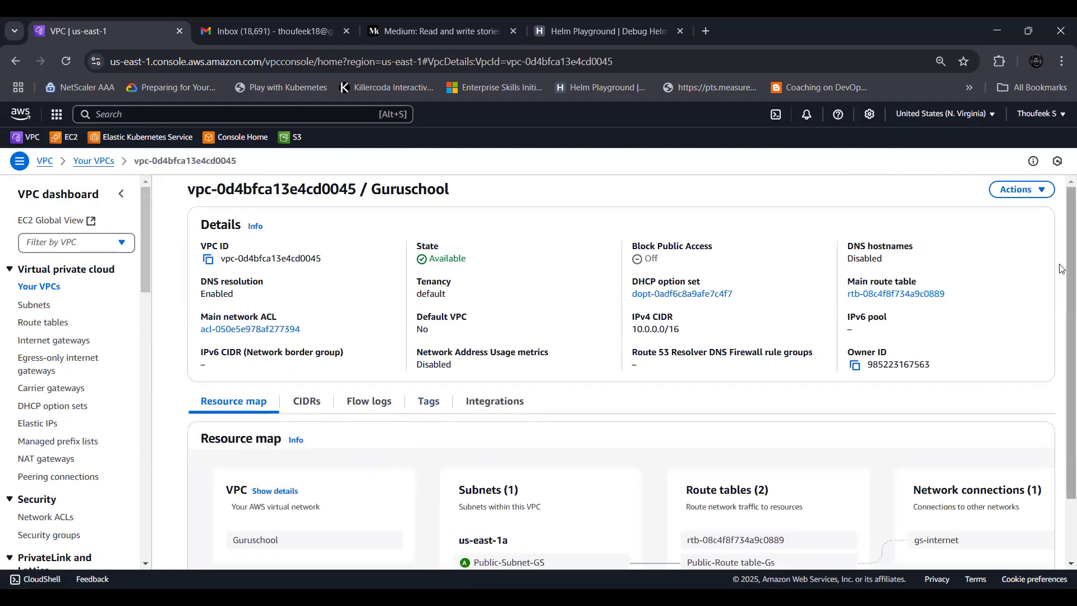
scroll(1062, 387, "down", 2)
left_click(480, 488)
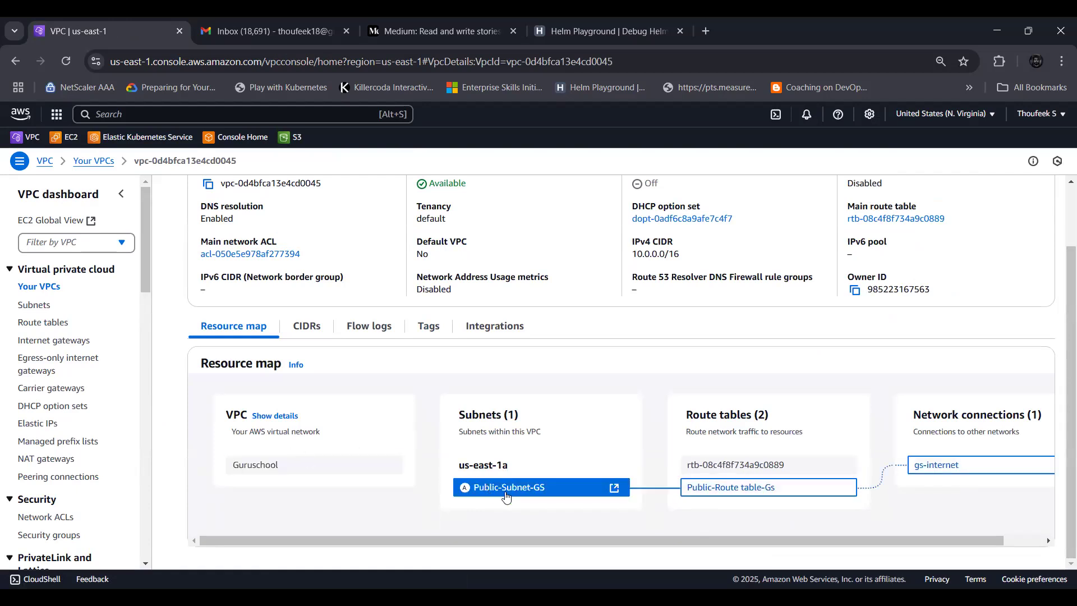
left_click_drag(485, 537, 729, 539)
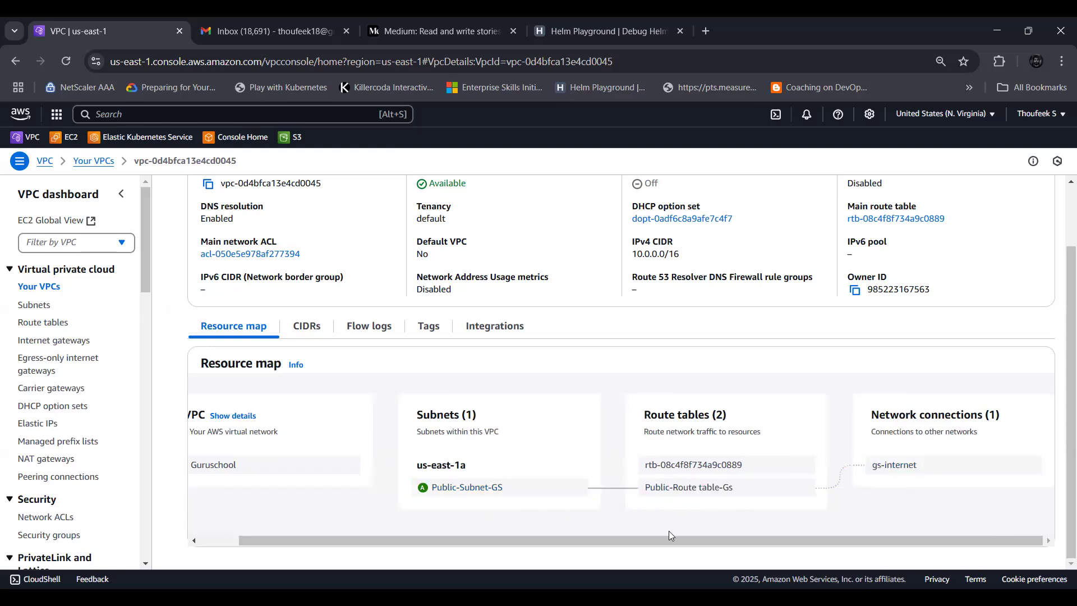
left_click_drag(655, 540, 502, 537)
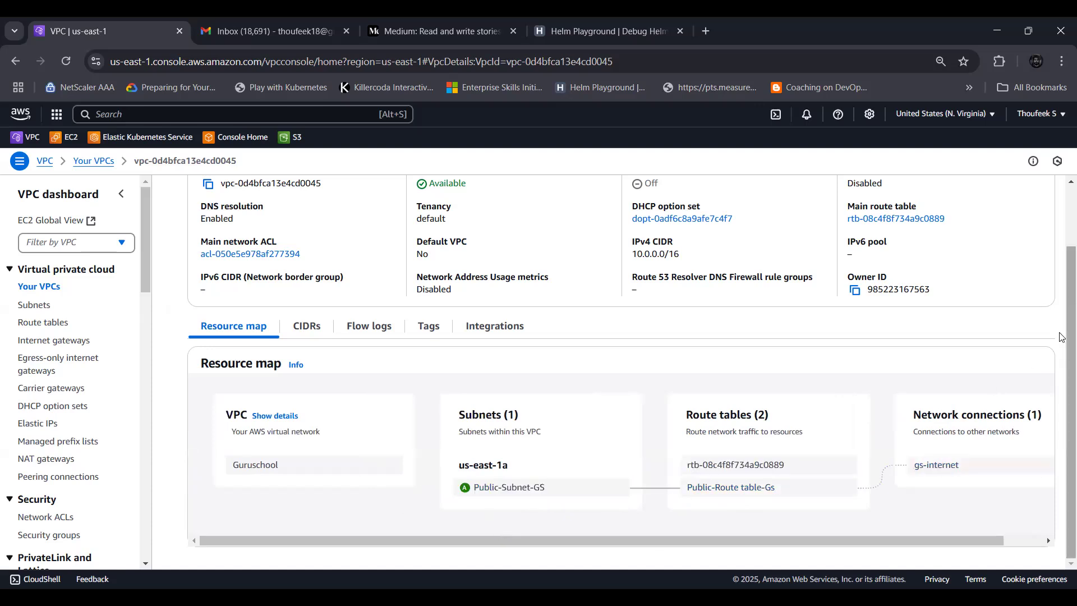
left_click_drag(1061, 268, 1062, 208)
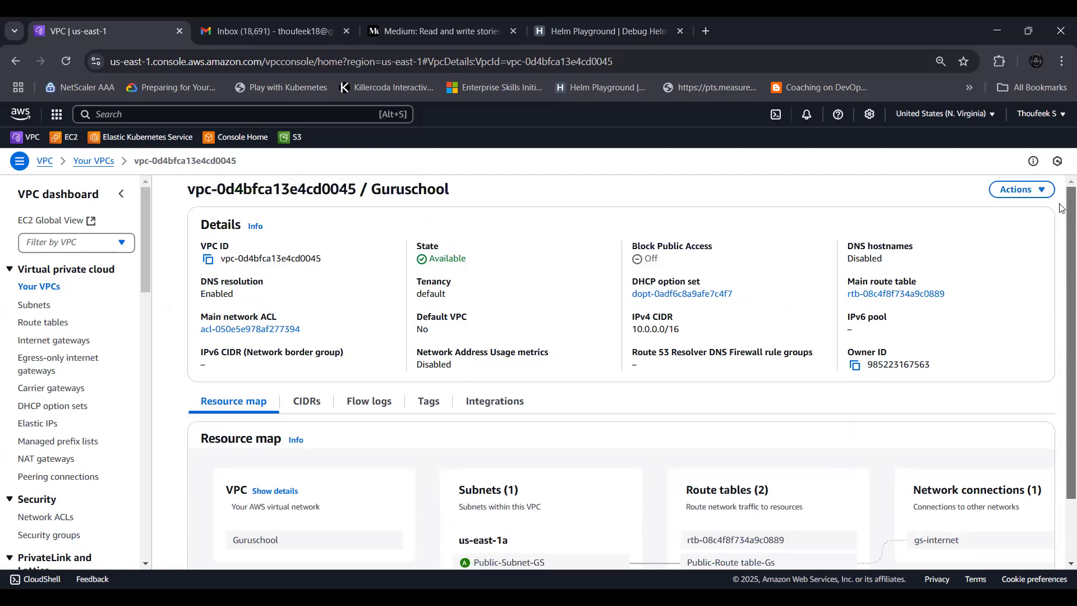
- Start a new subnet in the Guruschool VPC named Private-Subnet-GS
left_click(46, 307)
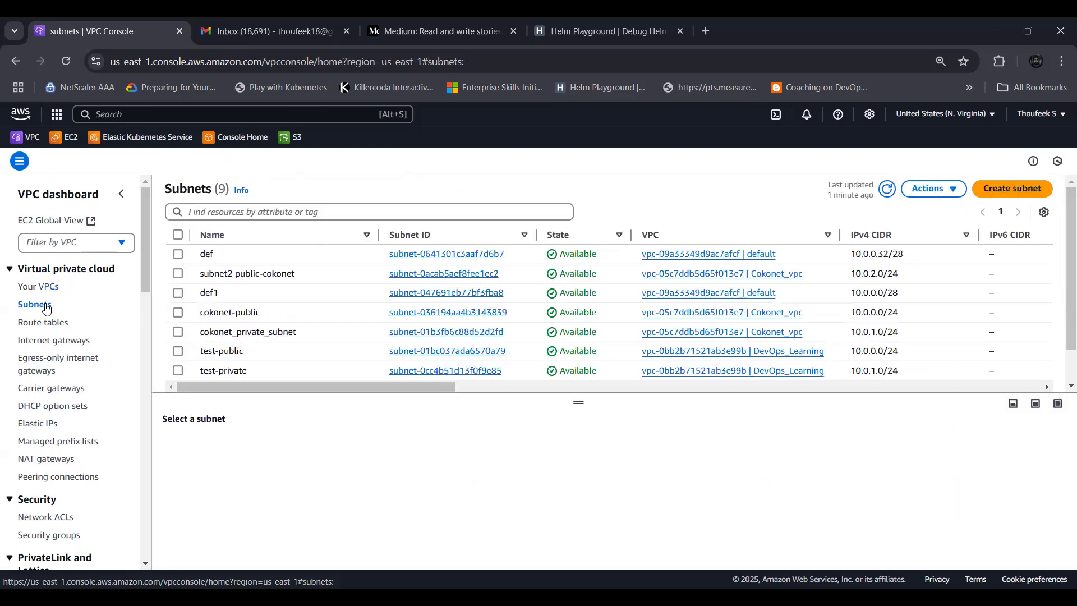
left_click(1032, 192)
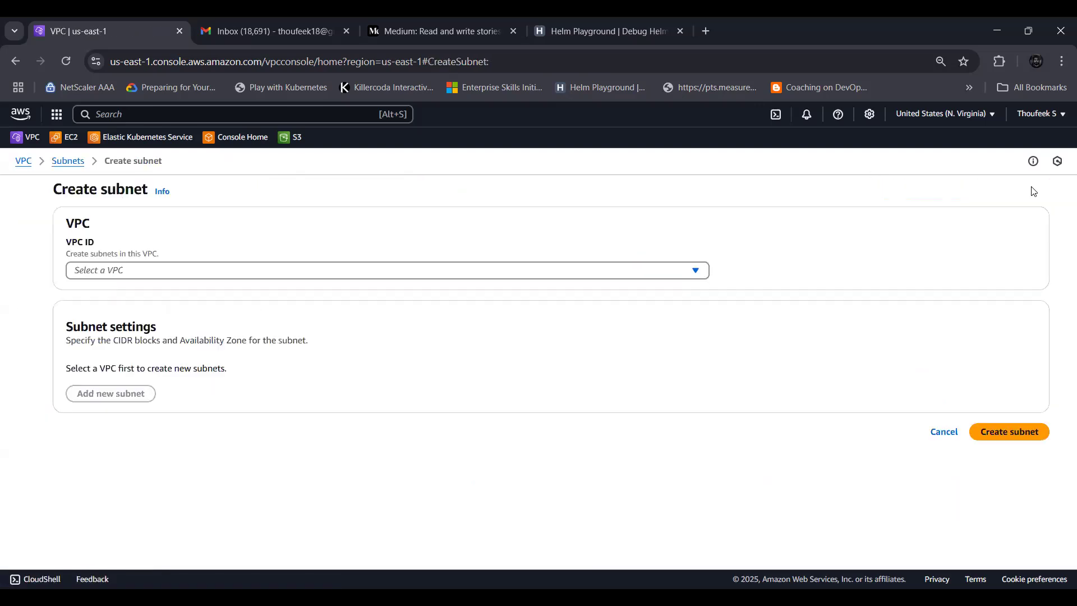
left_click(380, 270)
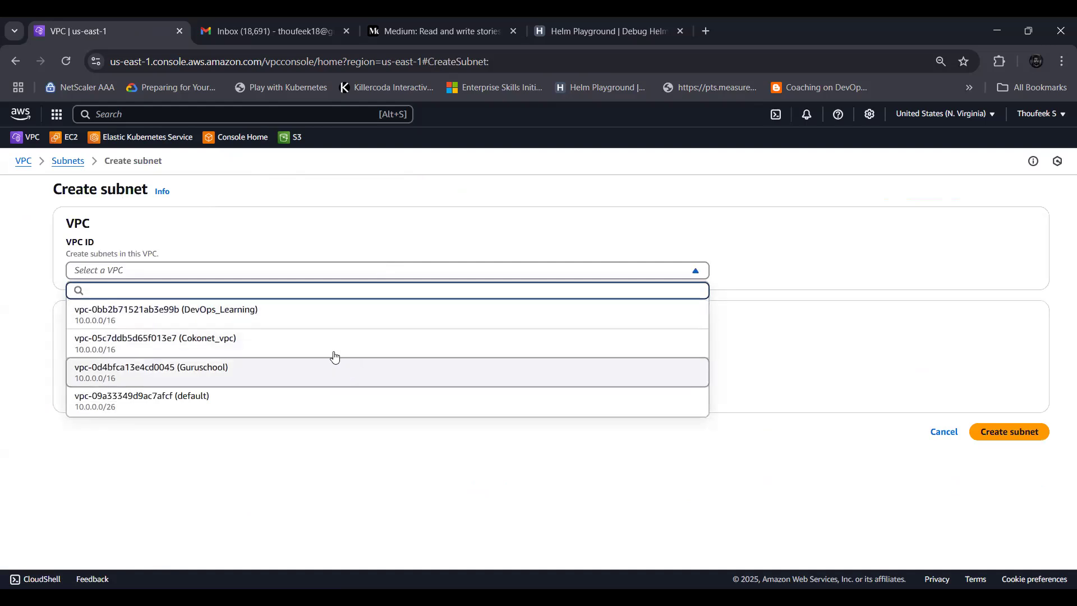
left_click(314, 376)
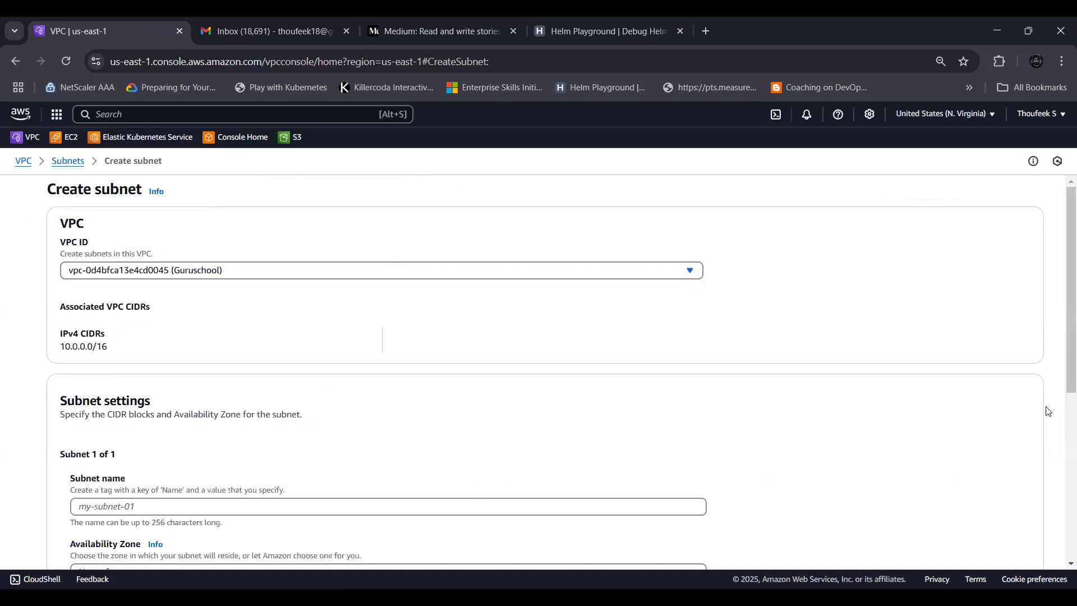
left_click_drag(1062, 325, 1061, 391)
scroll(1061, 391, "down", 1)
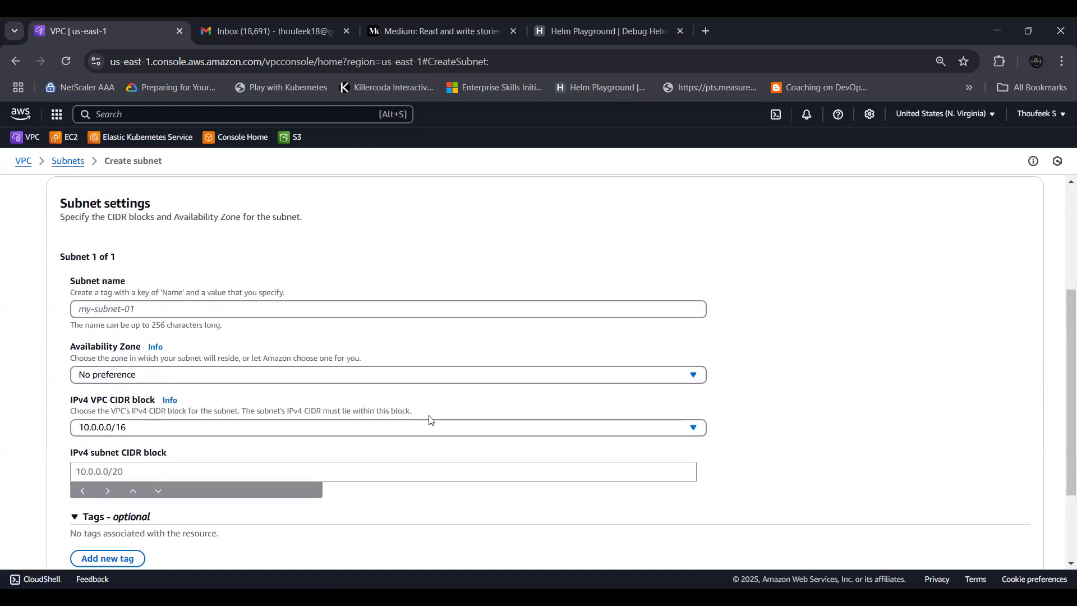
left_click(222, 311)
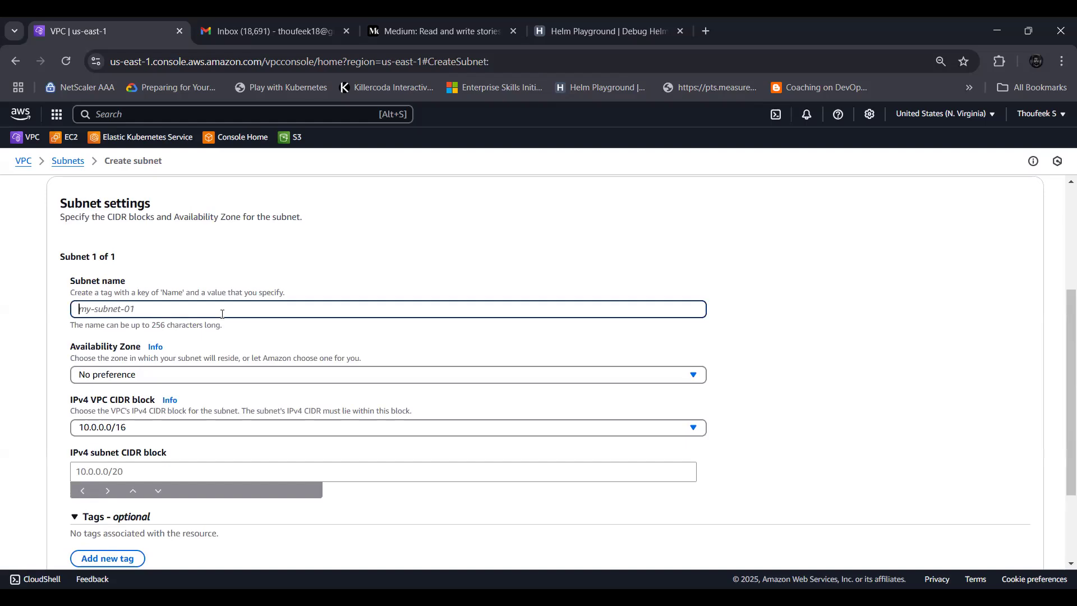
type("Private")
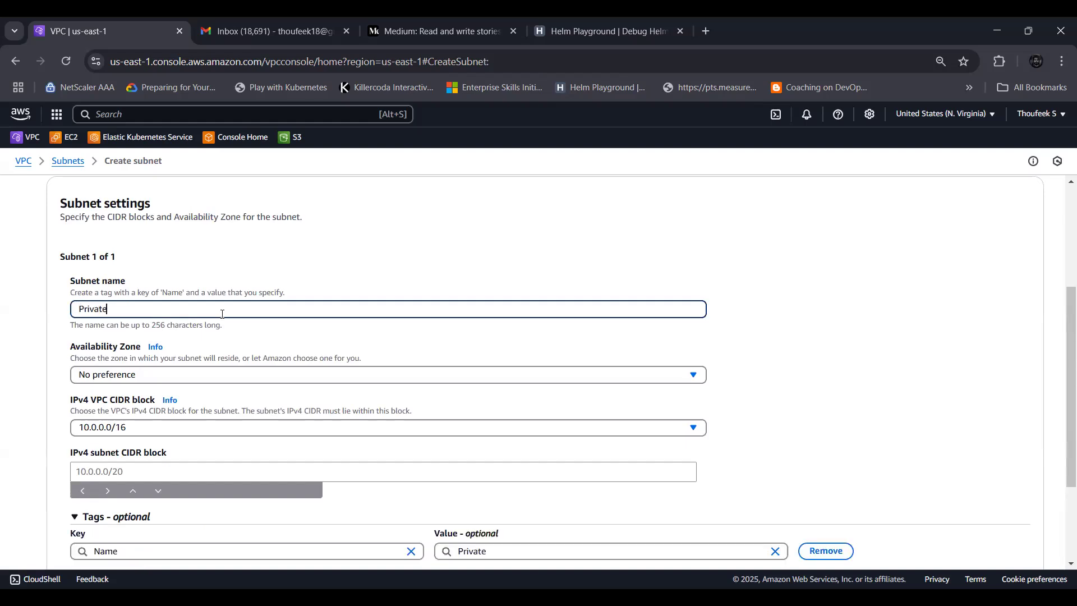
type("-Subnet-GS")
- Place the subnet in us-east-1b with CIDR block 10.0.1.0/24, correcting a typo
left_click(184, 374)
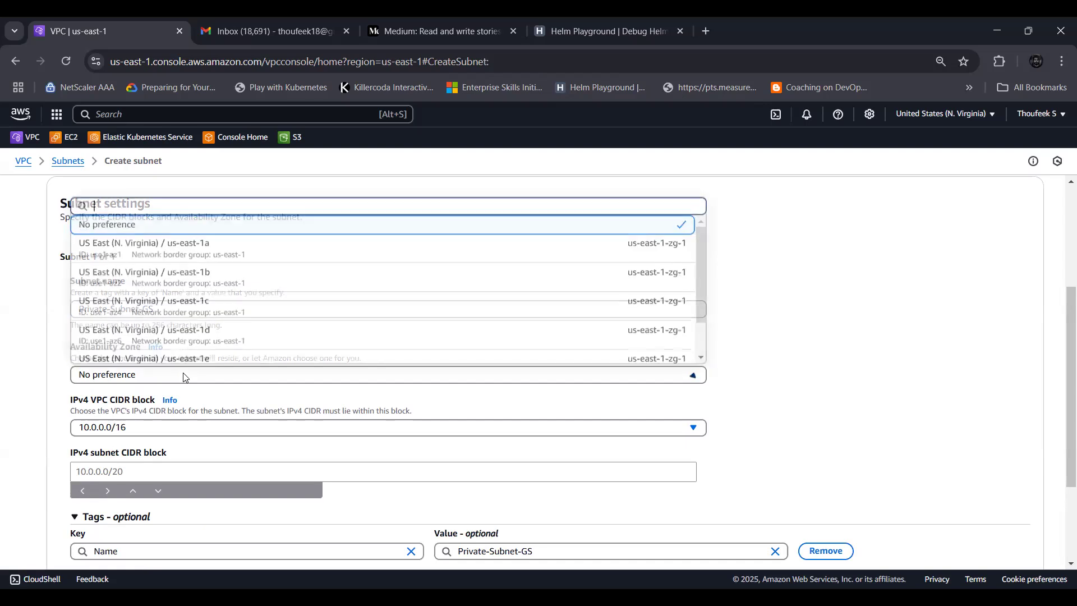
left_click(311, 282)
left_click(161, 469)
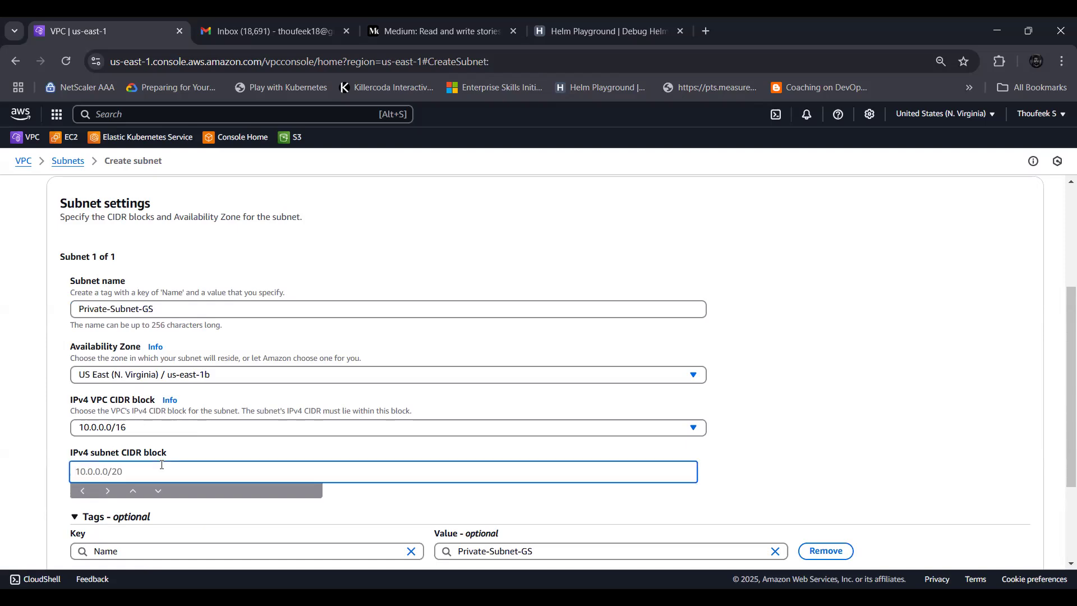
type("10")
type(".0.0.1.0/24")
left_click(718, 459)
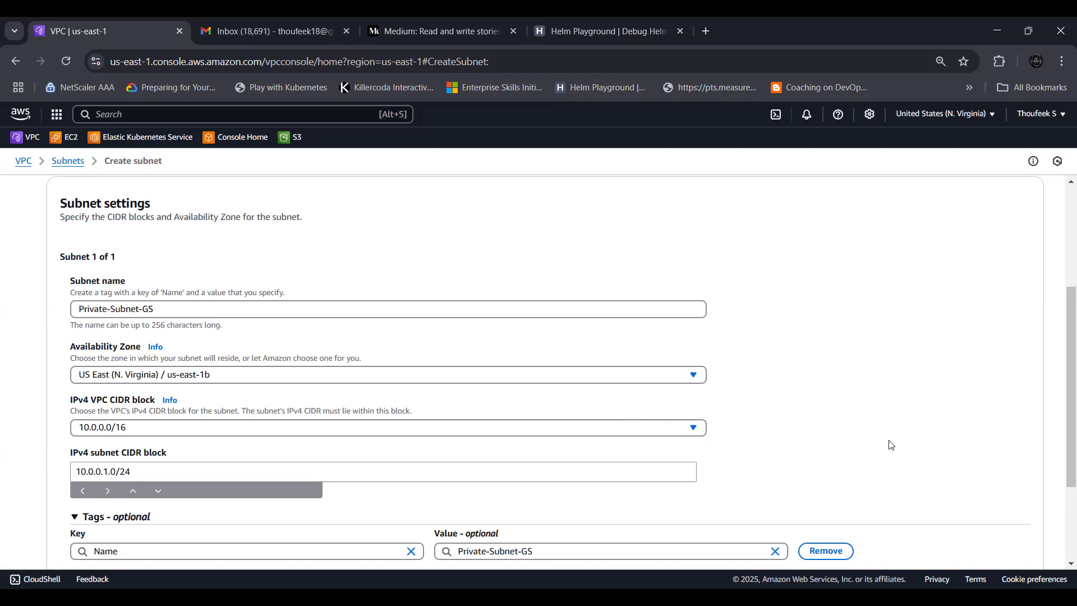
left_click_drag(1062, 353, 1062, 418)
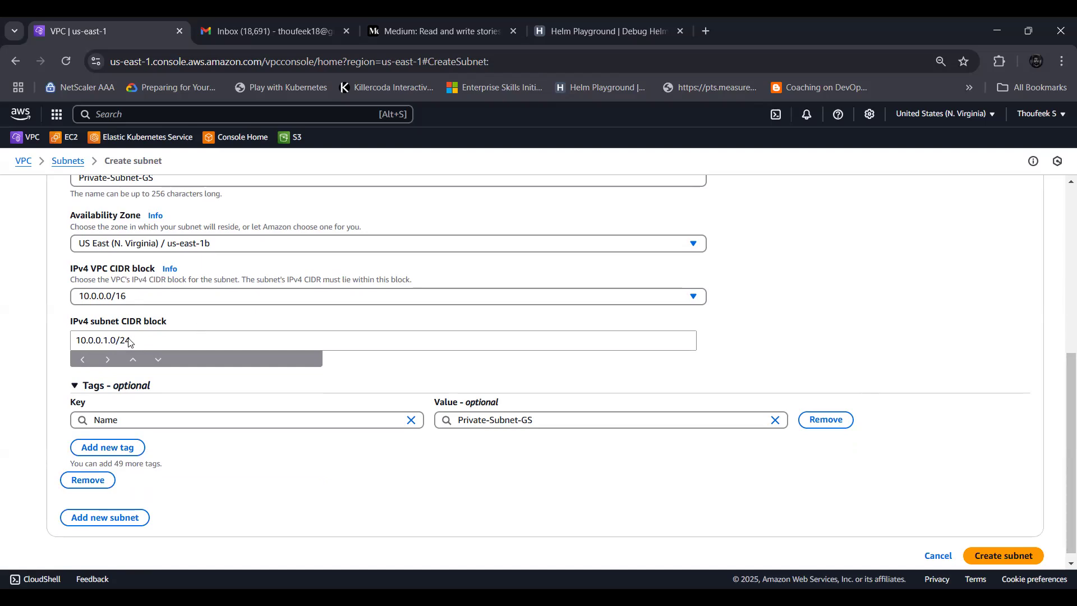
left_click(100, 342)
key("BackSpace")
key("BackSpace")
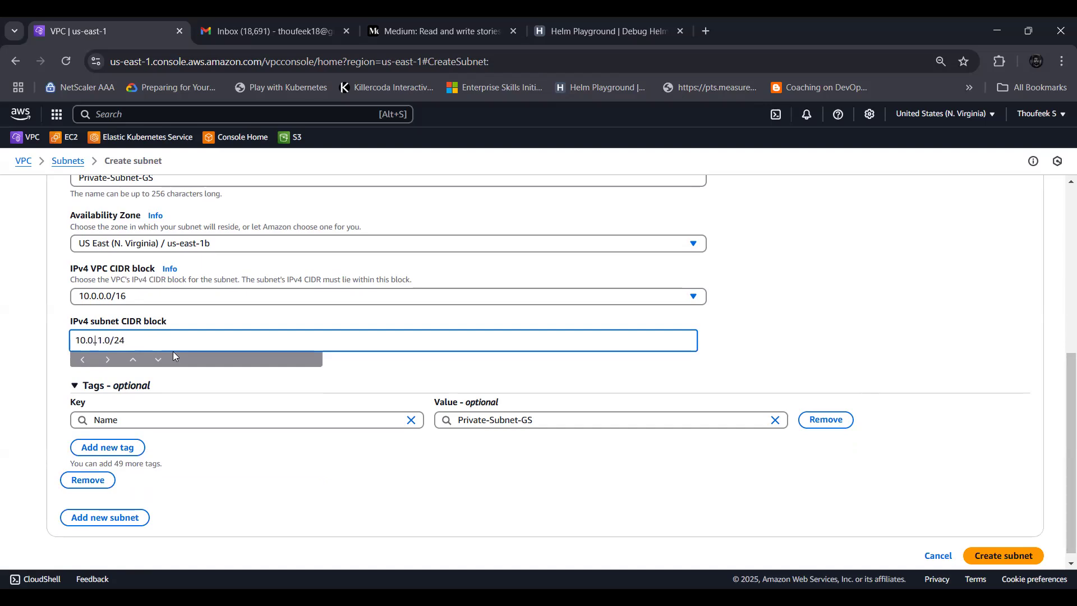
left_click(691, 330)
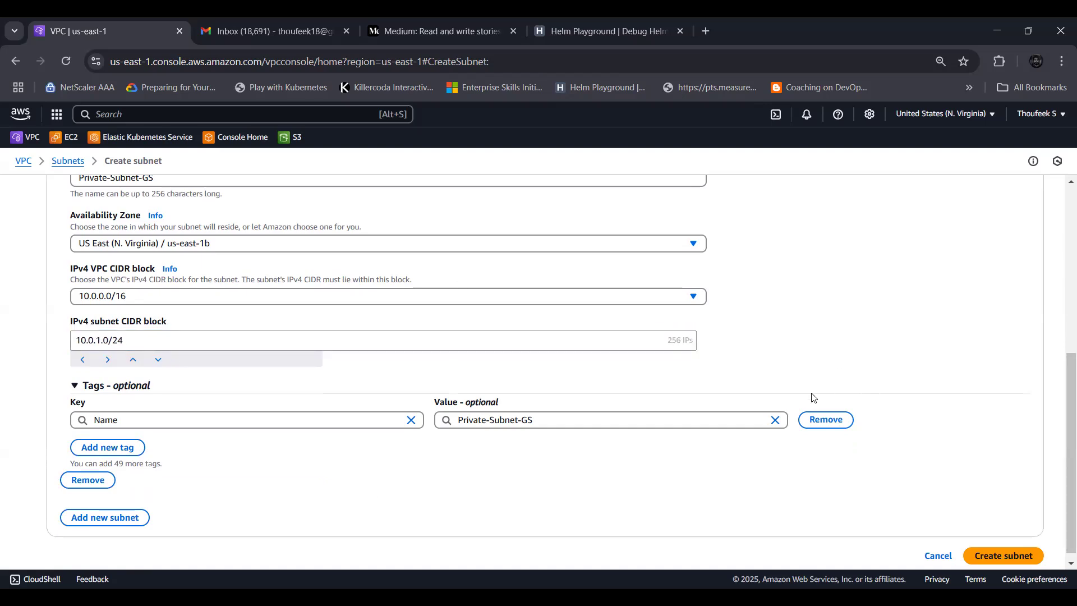
- Create the Private-Subnet-GS subnet and open the Create route table form
left_click(1001, 556)
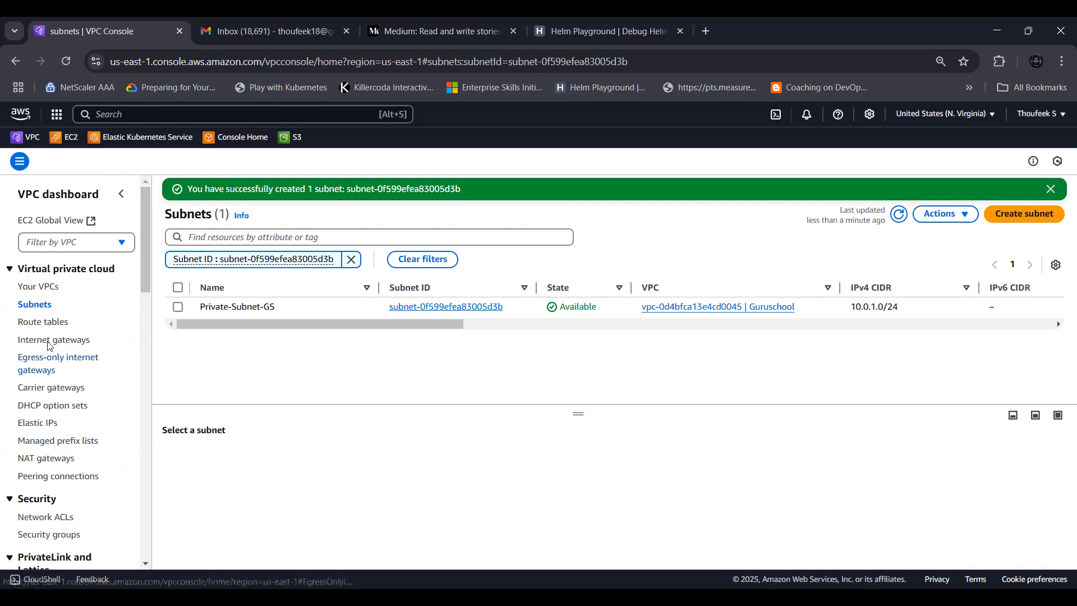
left_click(42, 321)
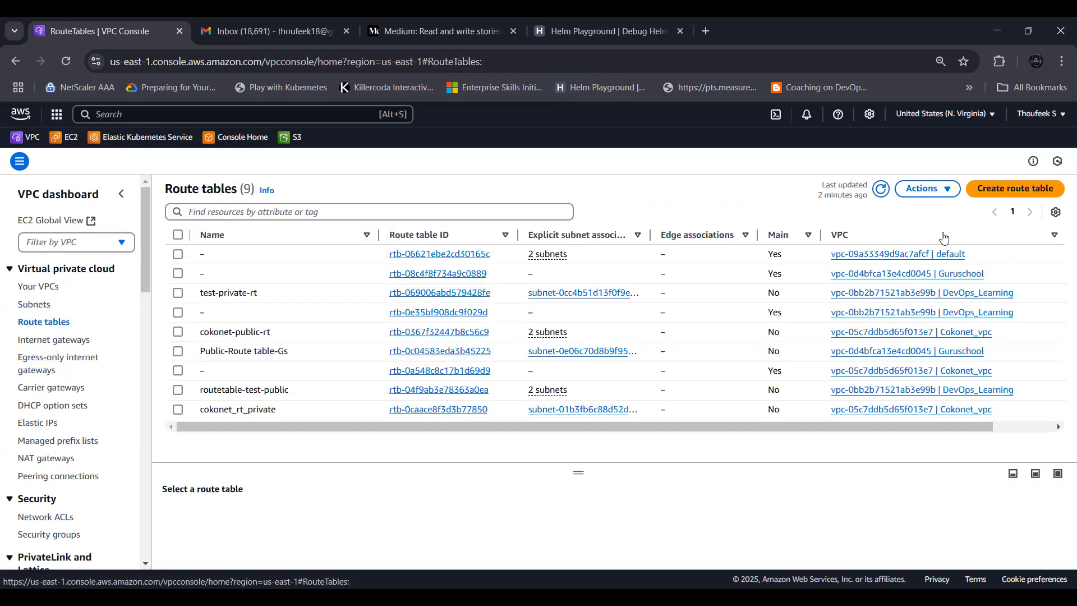
left_click(988, 191)
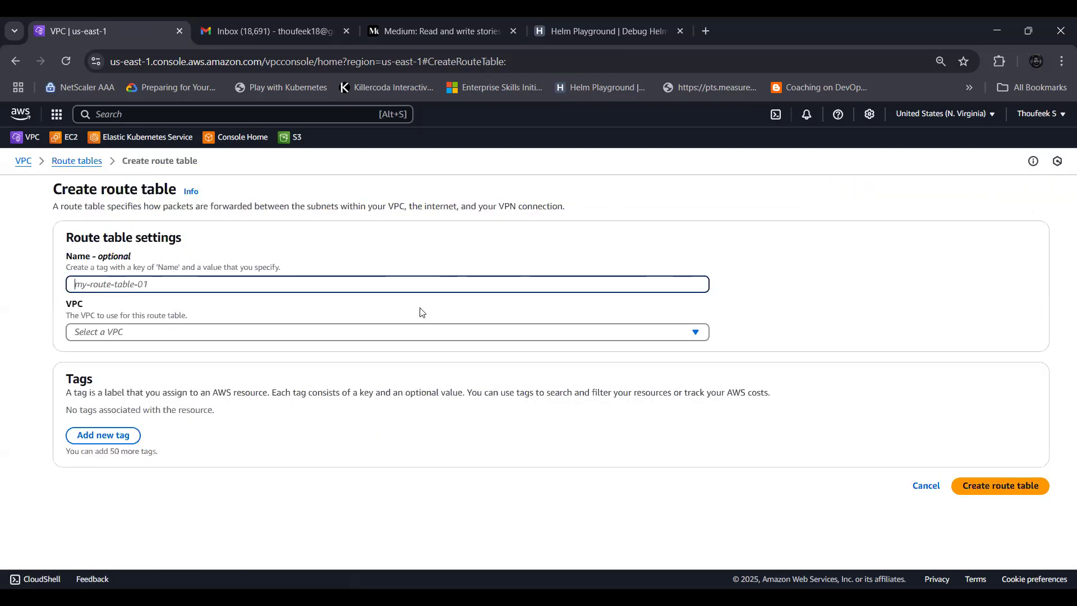
- Create route table Private-rt-GS in the Guruschool VPC, fixing the misspelled name first
type("P")
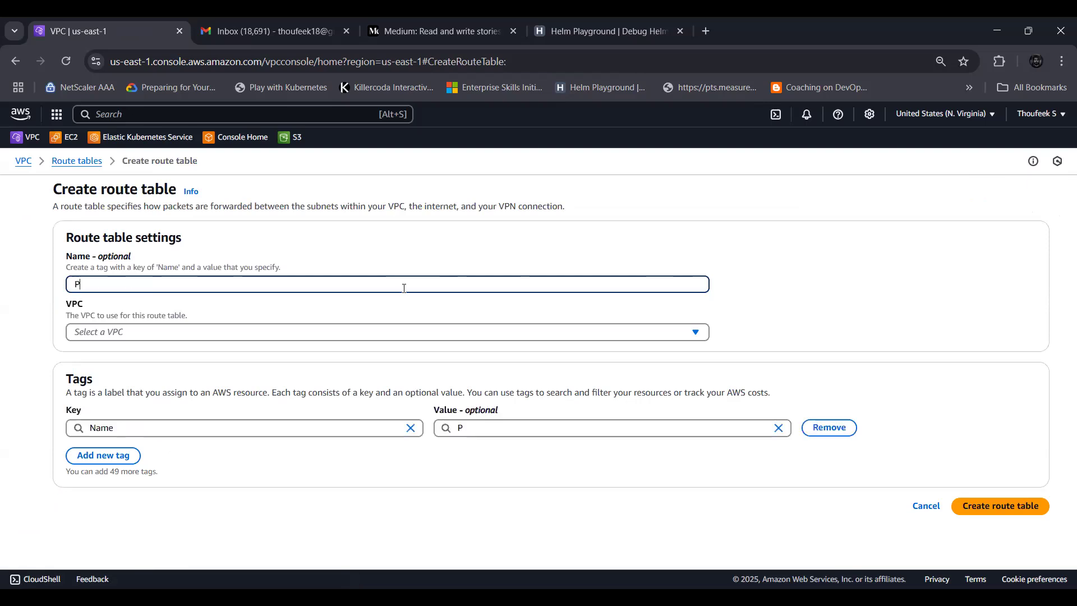
type("rivt")
type("avte")
type("-rt")
type("-GS")
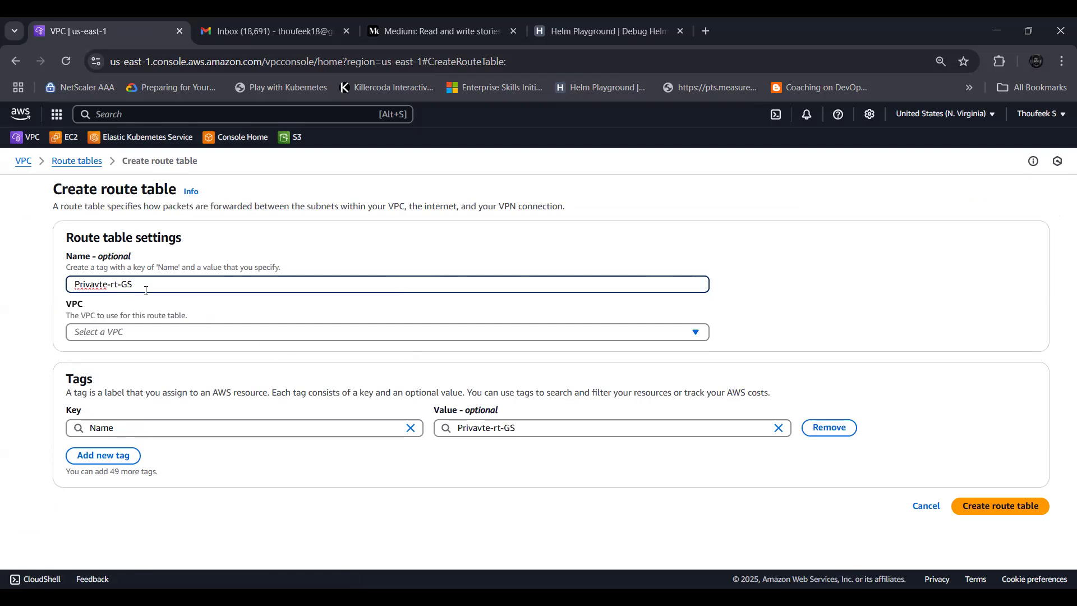
left_click_drag(137, 284, 59, 293)
left_click(138, 282)
left_click(107, 282)
key("BackSpace")
key("BackSpace")
key("BackSpace")
type("te")
left_click(301, 332)
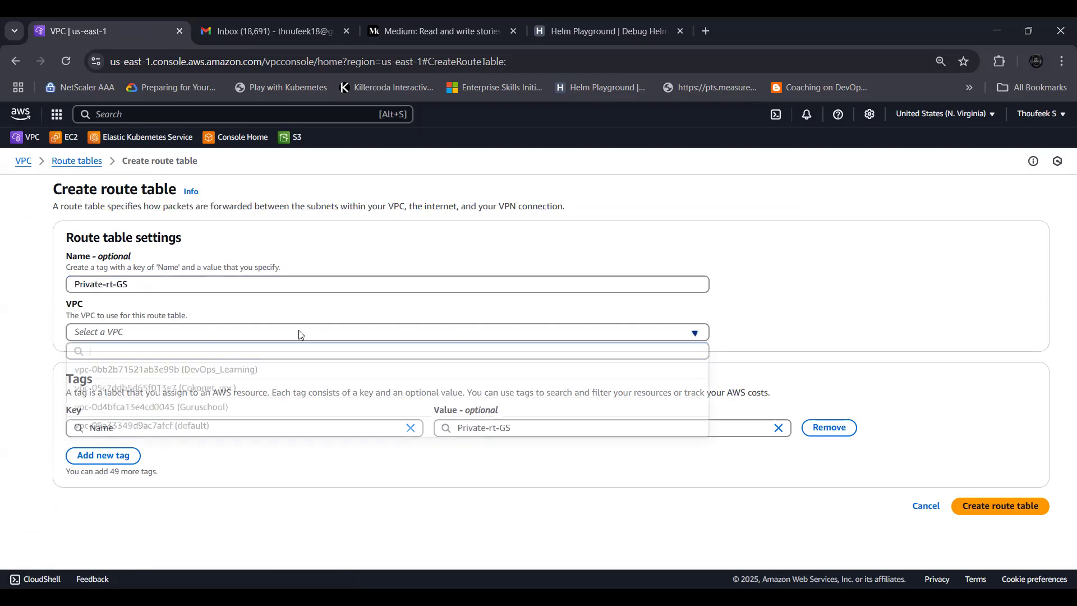
left_click(256, 409)
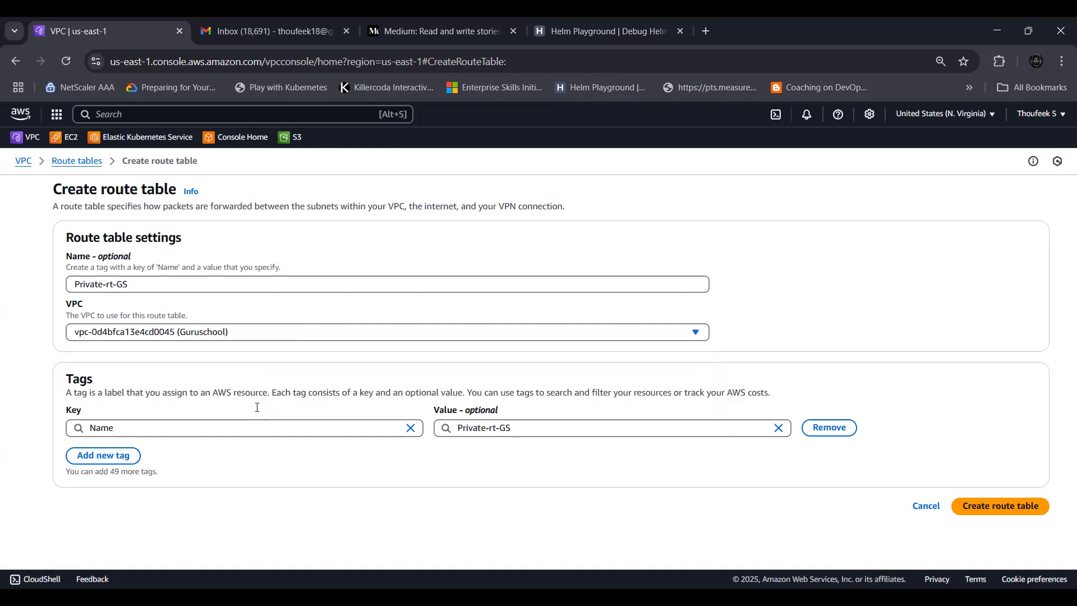
left_click(987, 504)
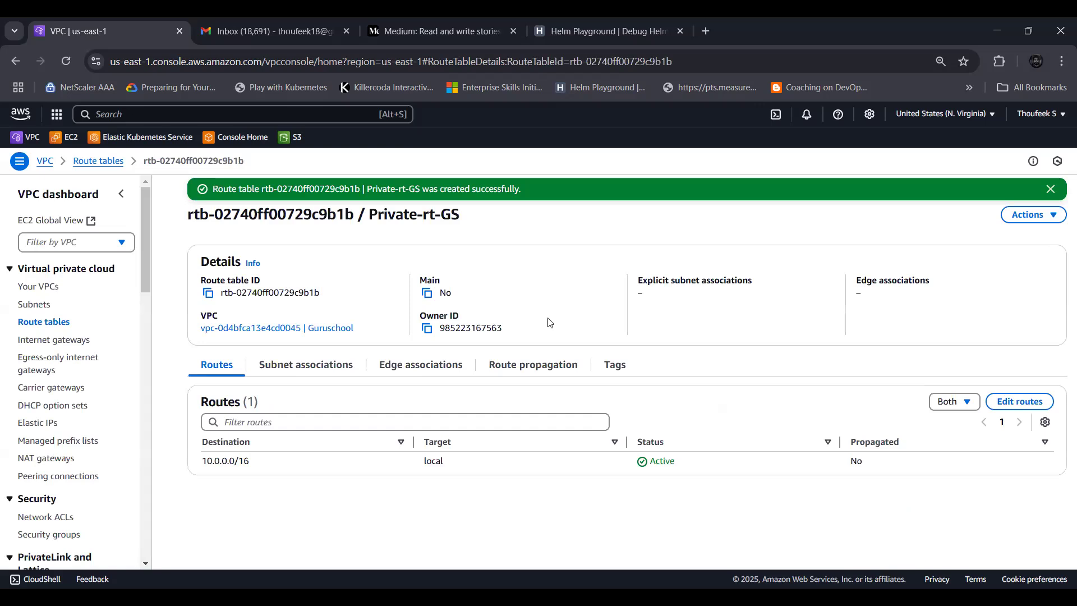
- Associate Private-Subnet-GS with Private-rt-GS and review its local 10.0.0.0/16 route
left_click_drag(473, 219, 378, 241)
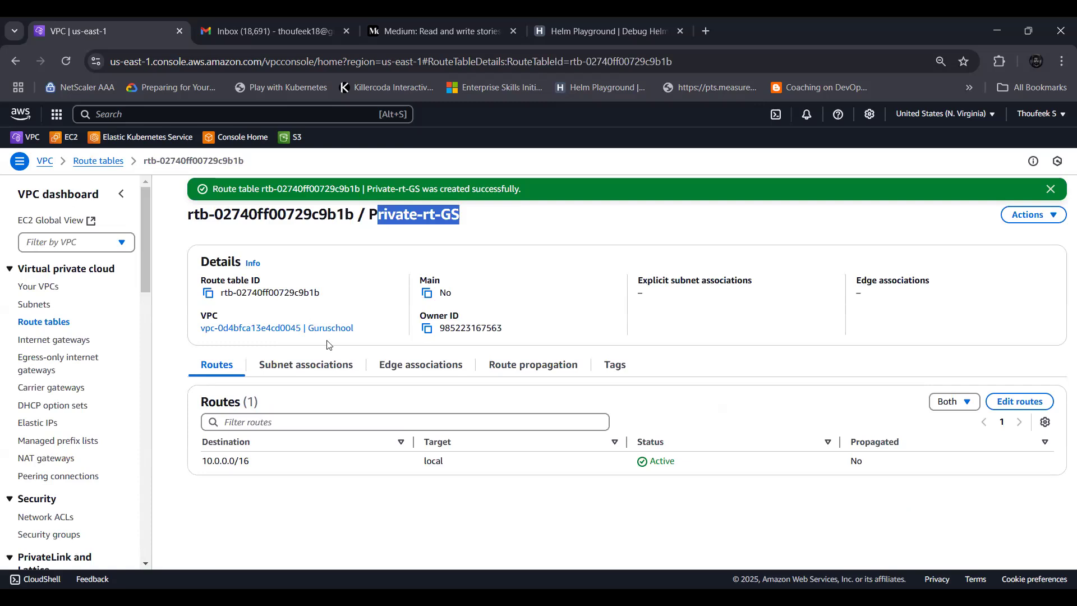
left_click(305, 366)
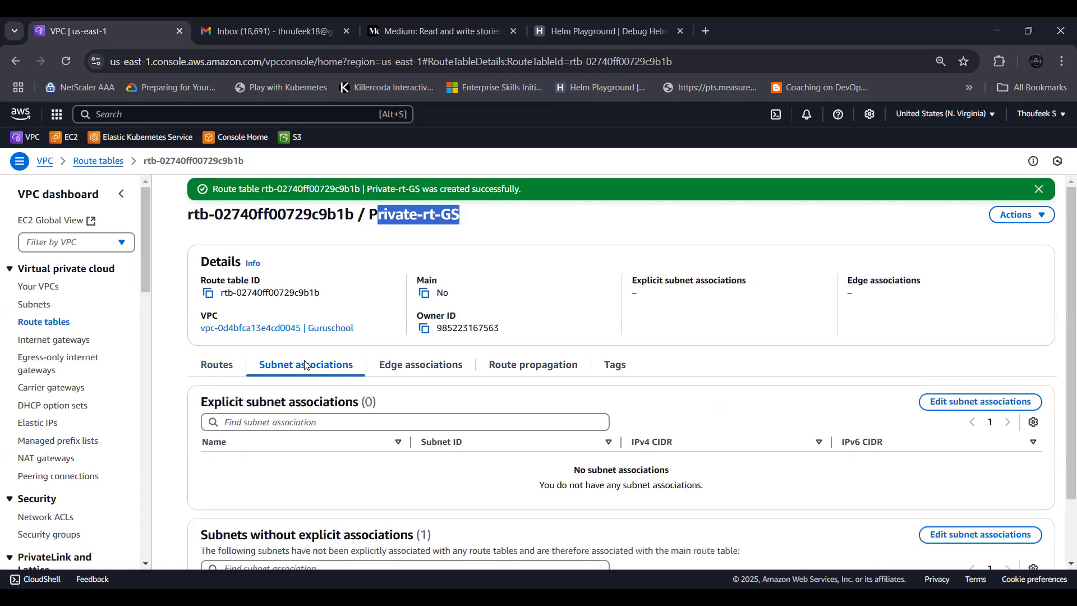
left_click(972, 403)
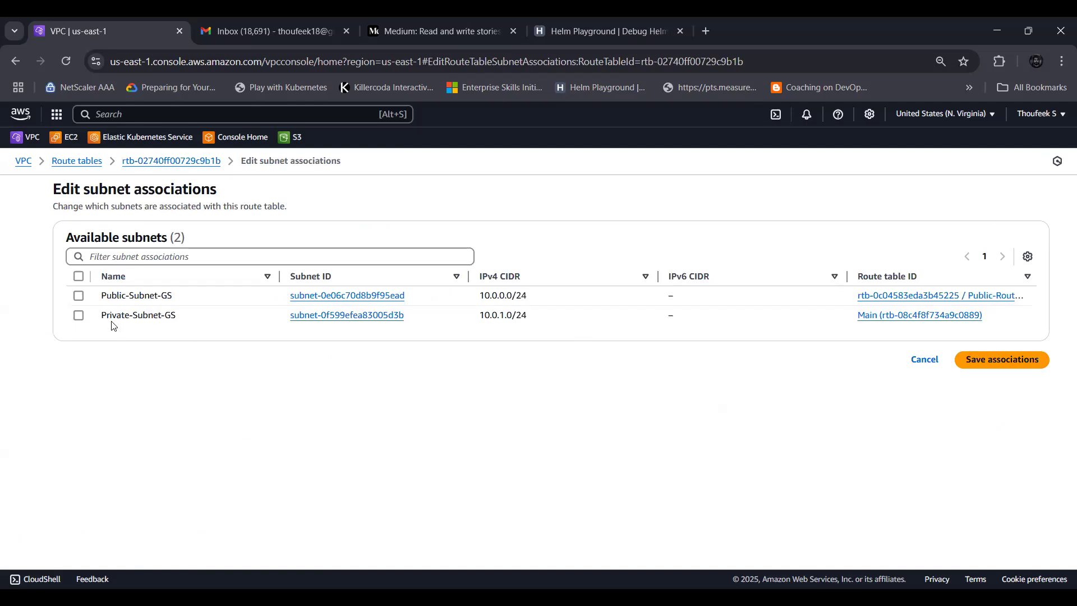
left_click(78, 315)
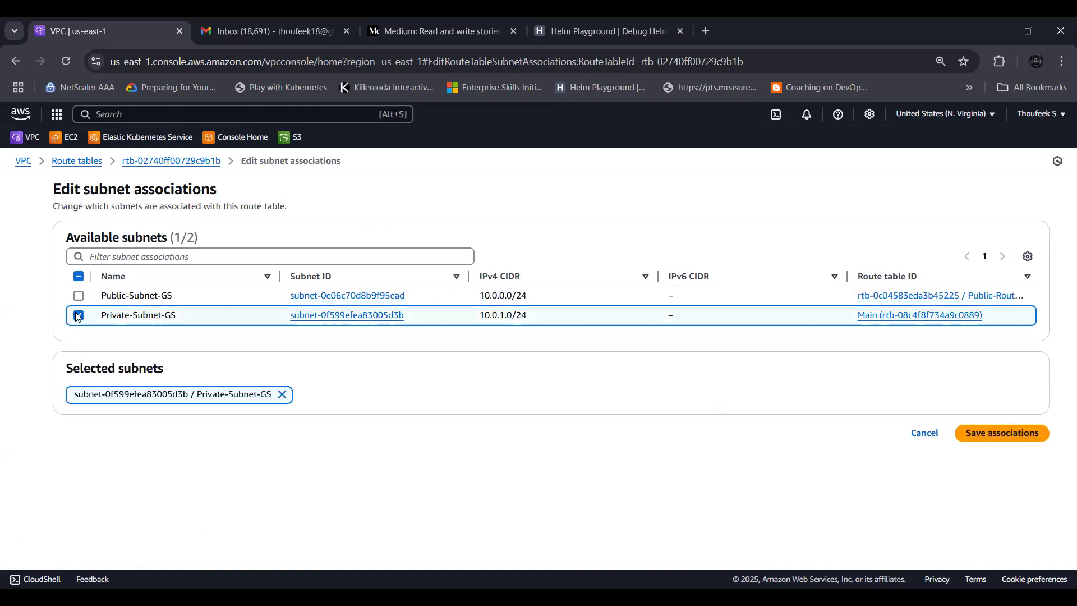
left_click(1000, 433)
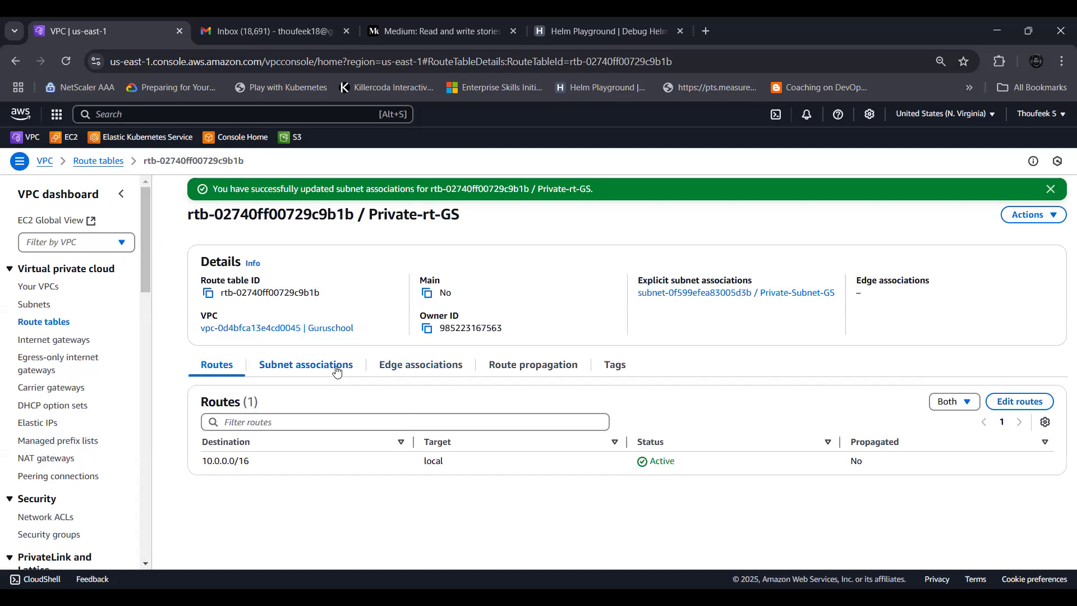
triple_click(231, 467)
left_click(425, 458)
left_click_drag(466, 463, 397, 471)
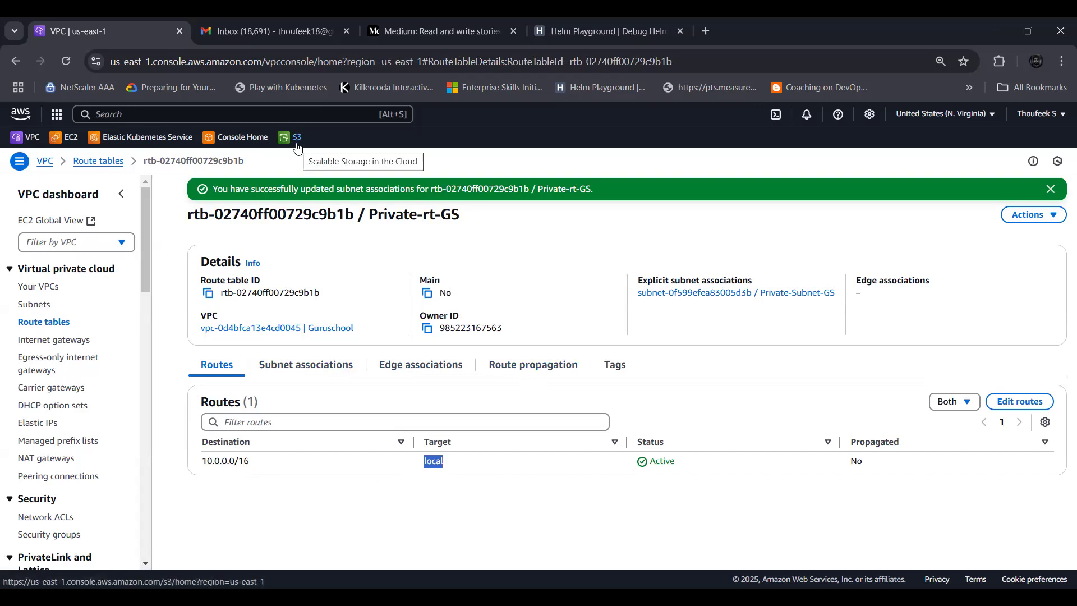
- Go to the EC2 Instances list and begin launching a new instance
left_click(56, 139)
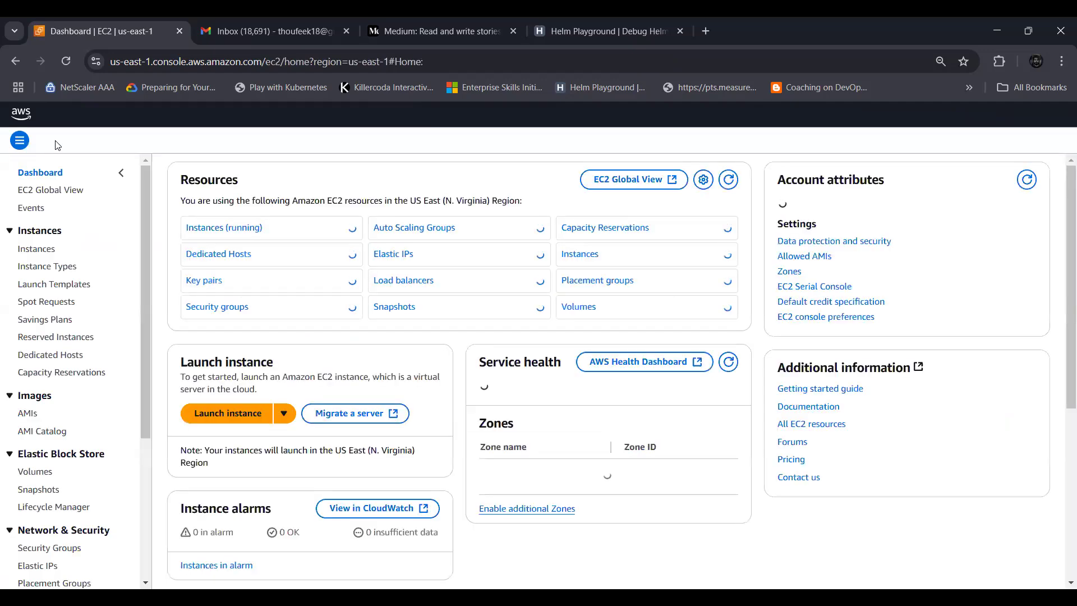
left_click(220, 230)
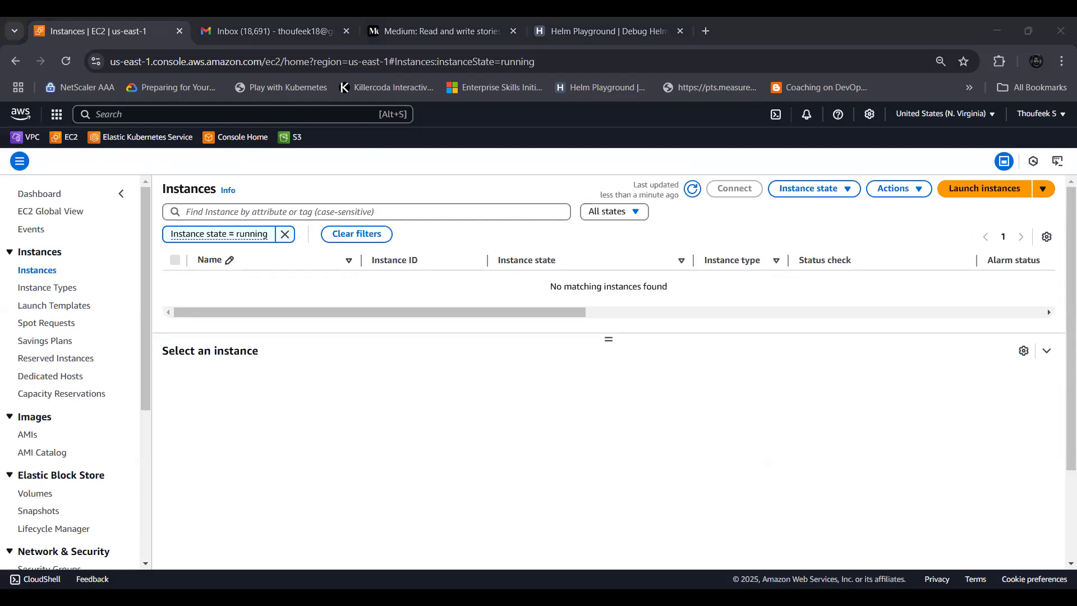
left_click(969, 191)
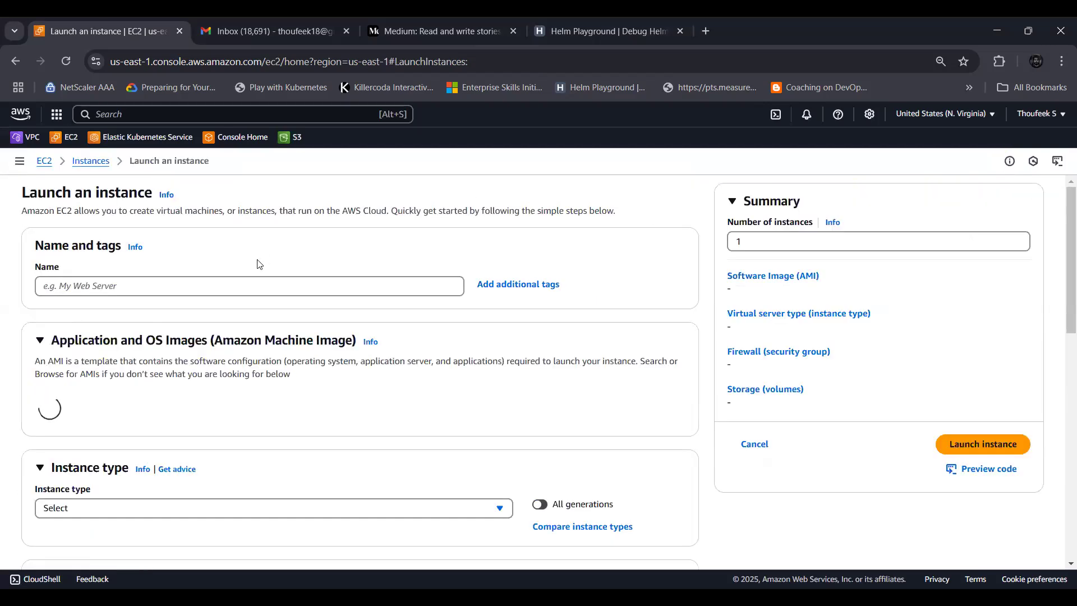
- Name the instance 'Jump Server' and scroll past the Amazon Linux 2023 AMI and t2.micro type
left_click(167, 282)
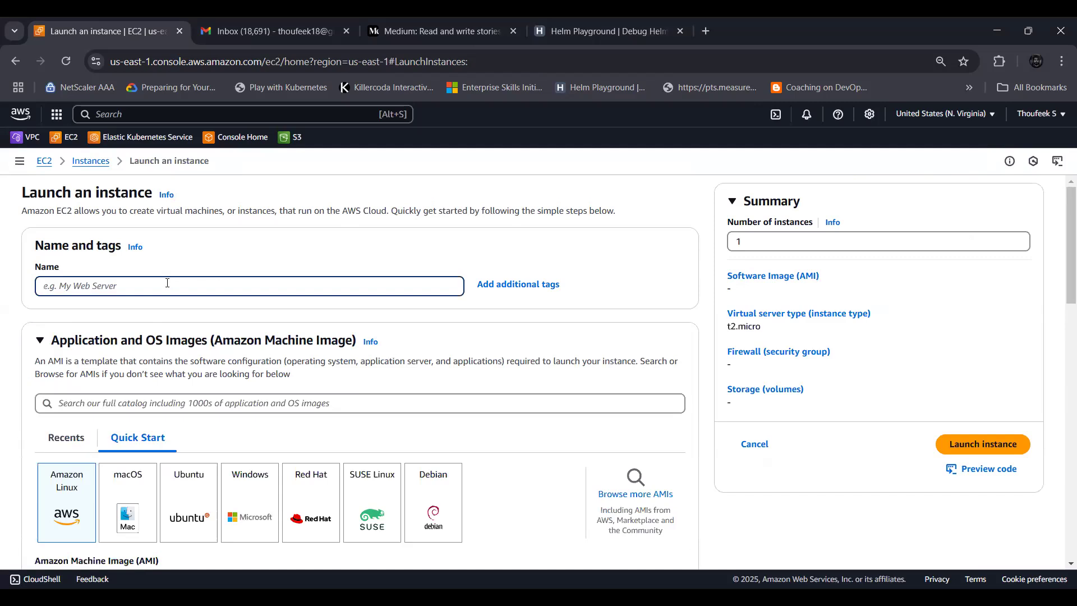
type("b")
key("BackSpace")
type("Jumpb")
key("BackSpace")
key("BackSpace")
type("b S")
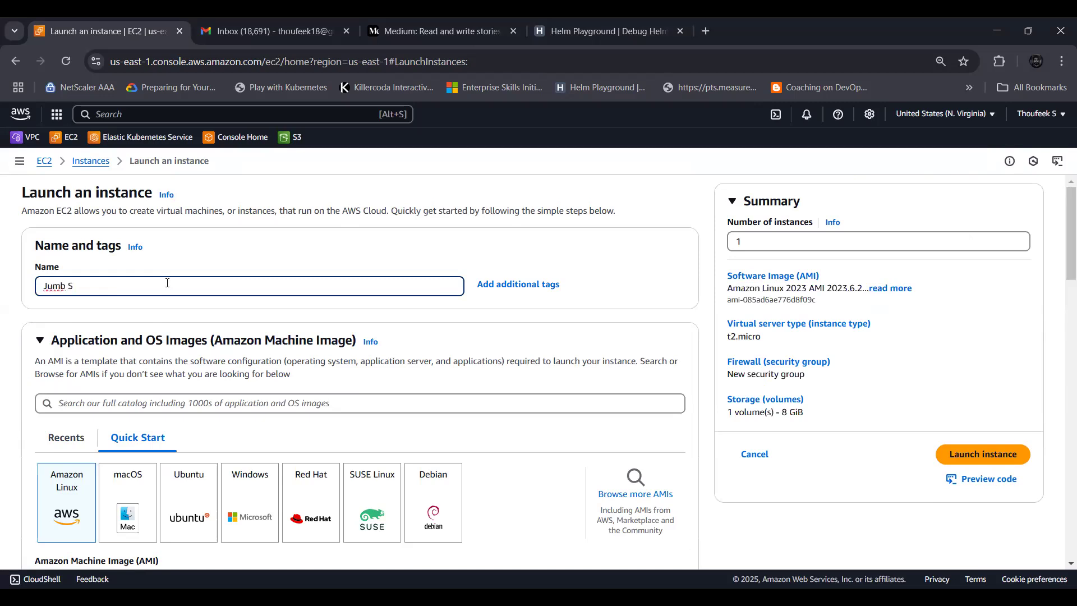
type("erver")
key("BackSpace")
key("BackSpace")
type("p")
left_click_drag(1067, 210, 1061, 269)
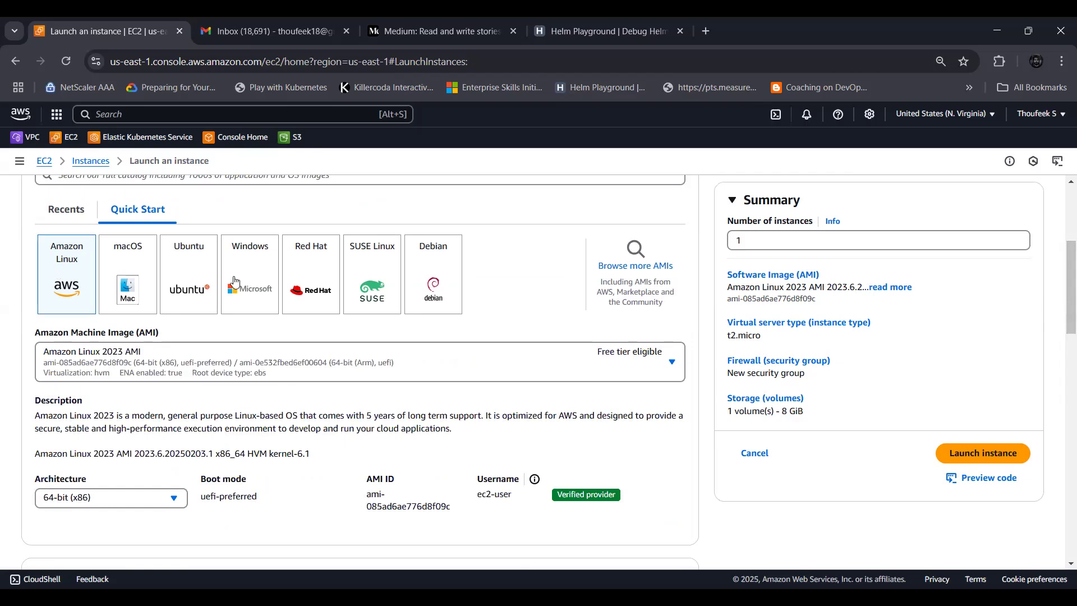
left_click_drag(1061, 261, 1061, 319)
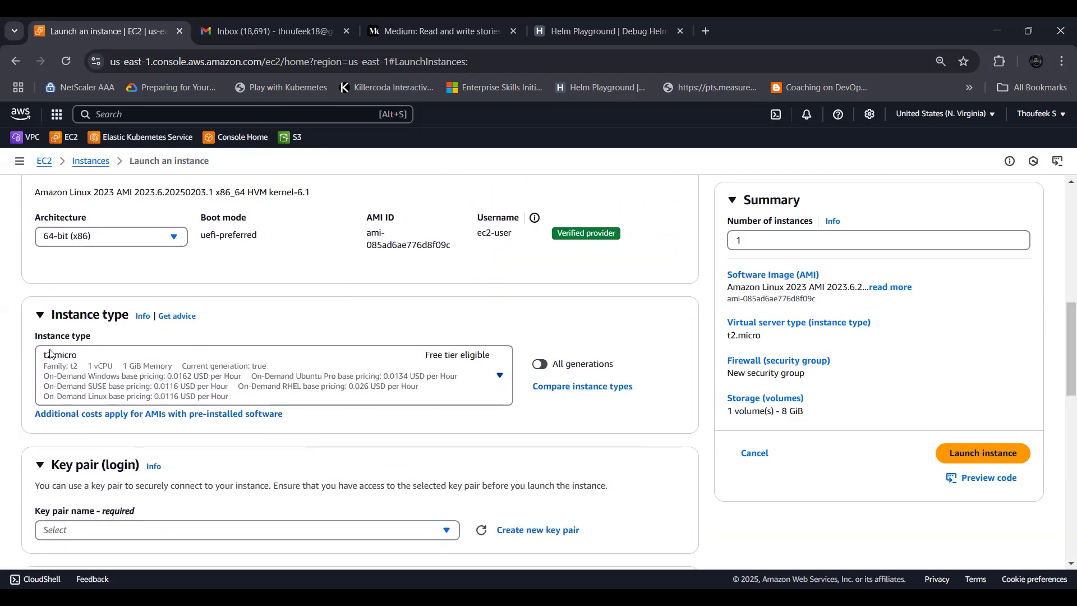
left_click_drag(1061, 350, 1061, 417)
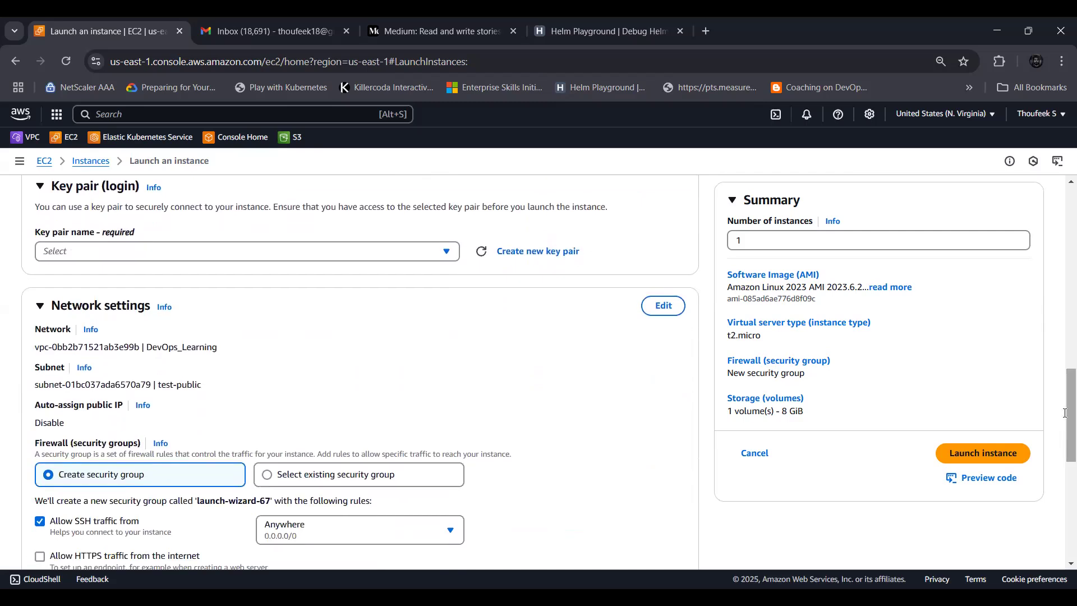
- Select the gs-new key pair for the Jump Server
left_click(359, 253)
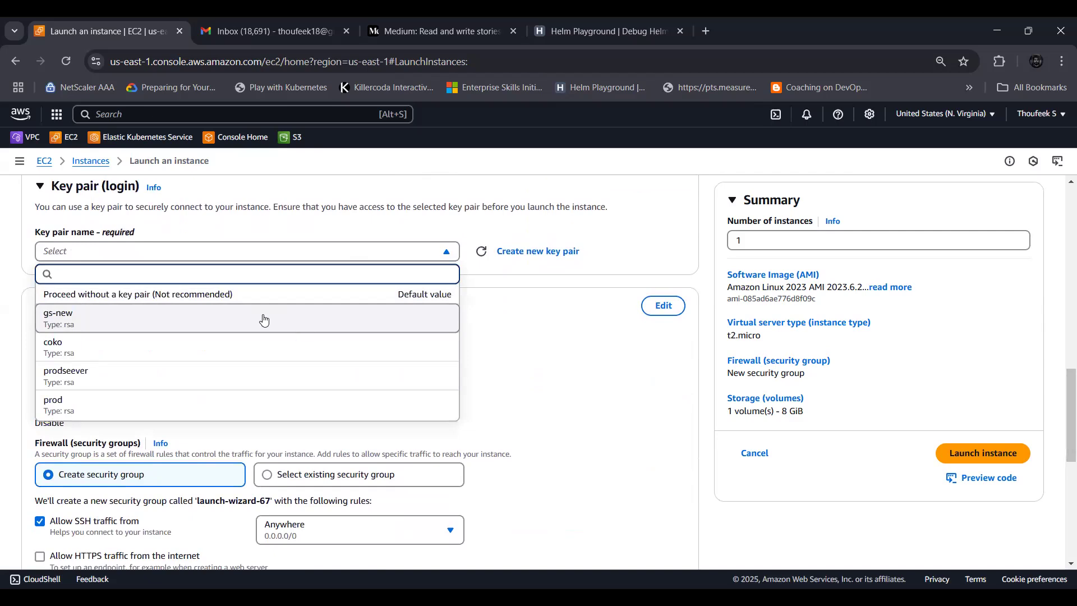
left_click(264, 320)
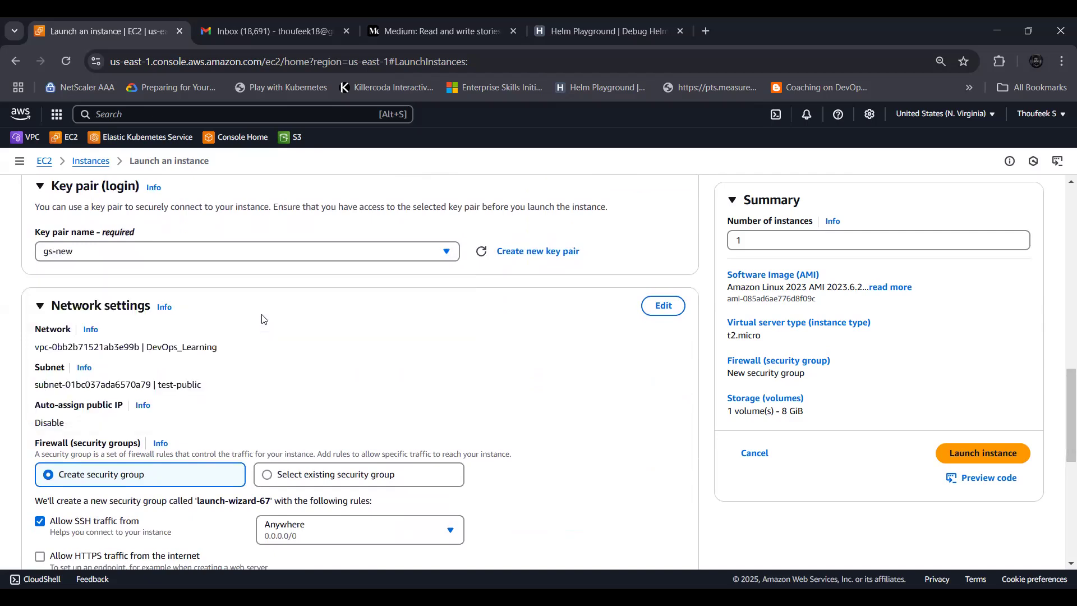
scroll(1062, 426, "down", 2)
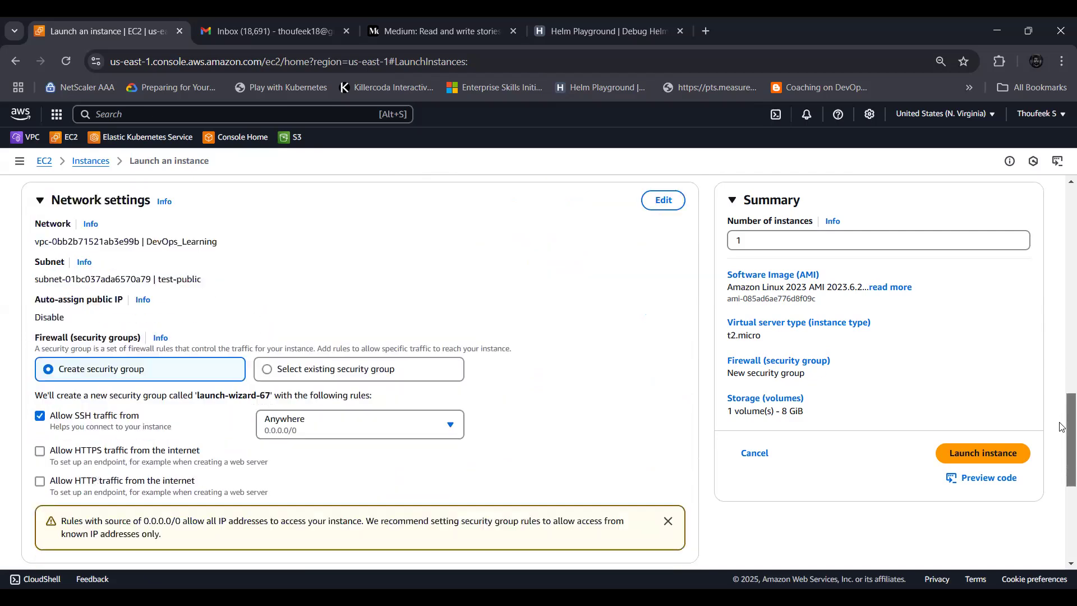
- Put the Jump Server in the Guruschool VPC's Public-Subnet-GS with auto-assign public IP enabled
left_click(661, 182)
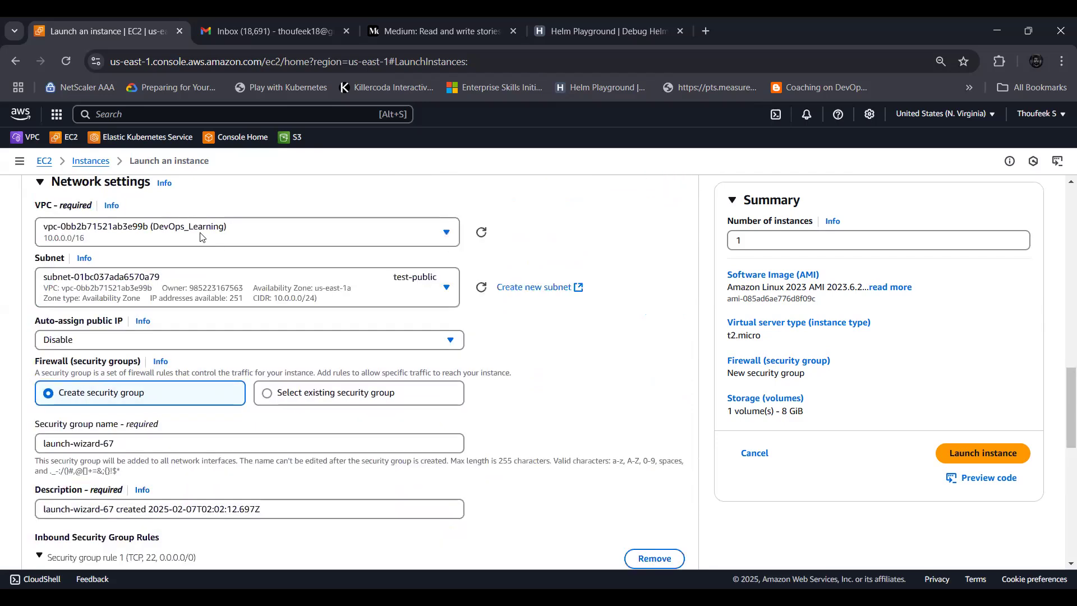
left_click(400, 231)
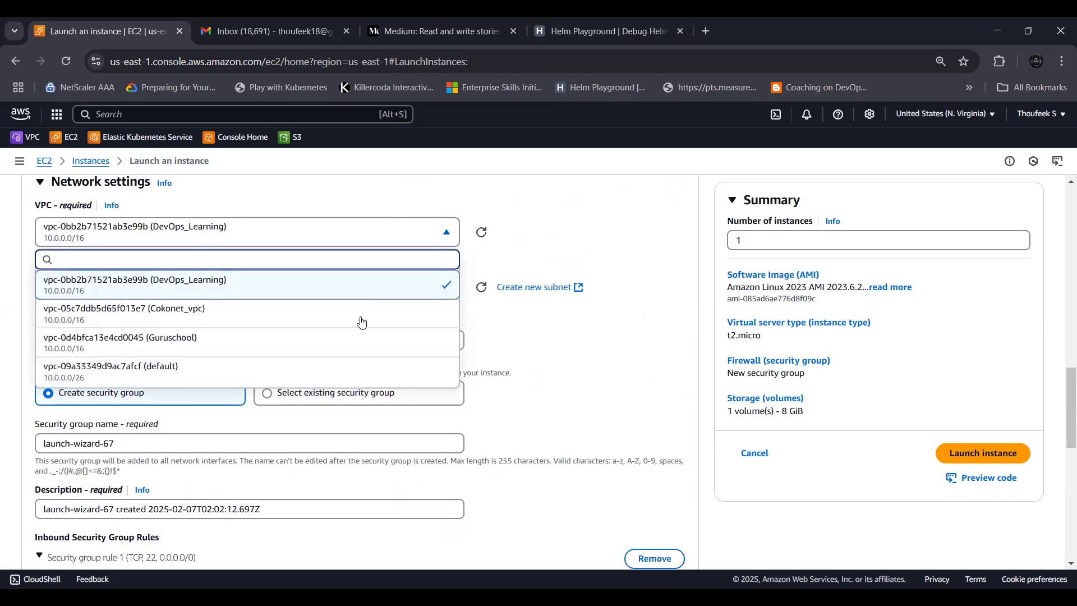
left_click(340, 347)
left_click(440, 288)
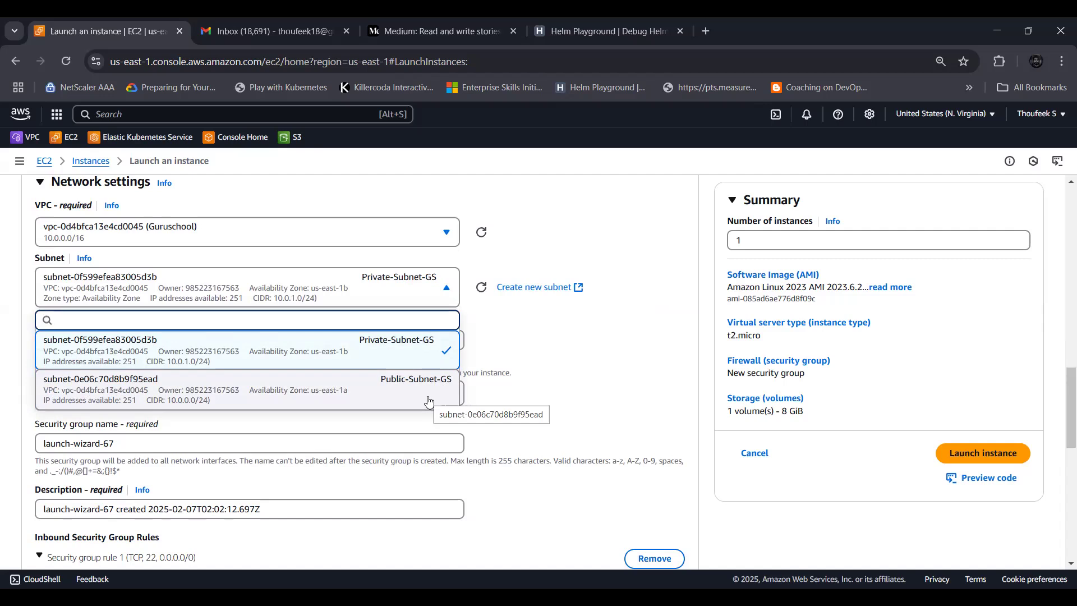
left_click(351, 392)
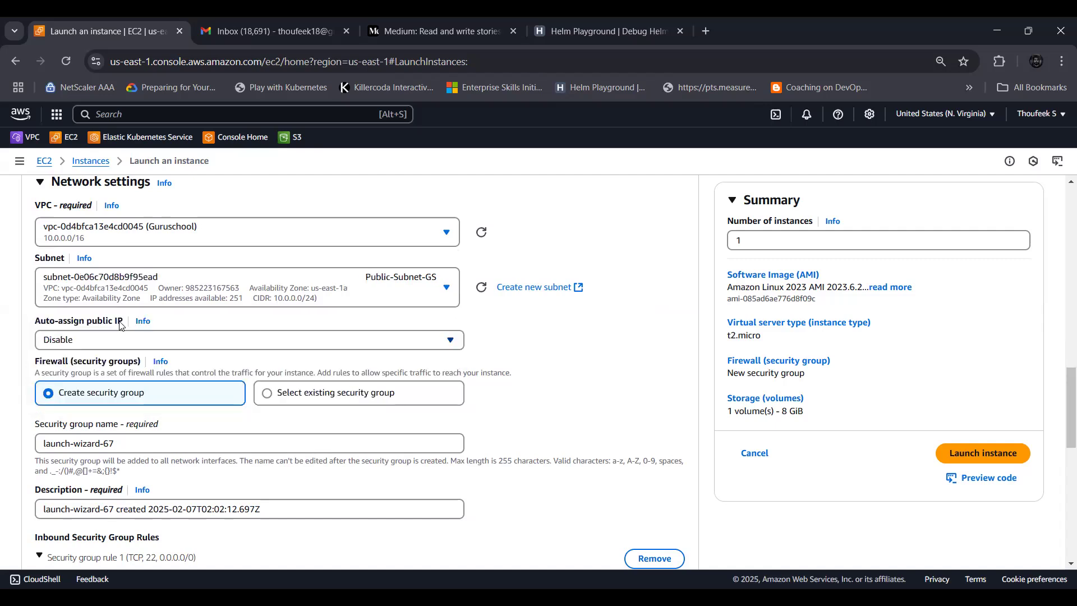
left_click(76, 339)
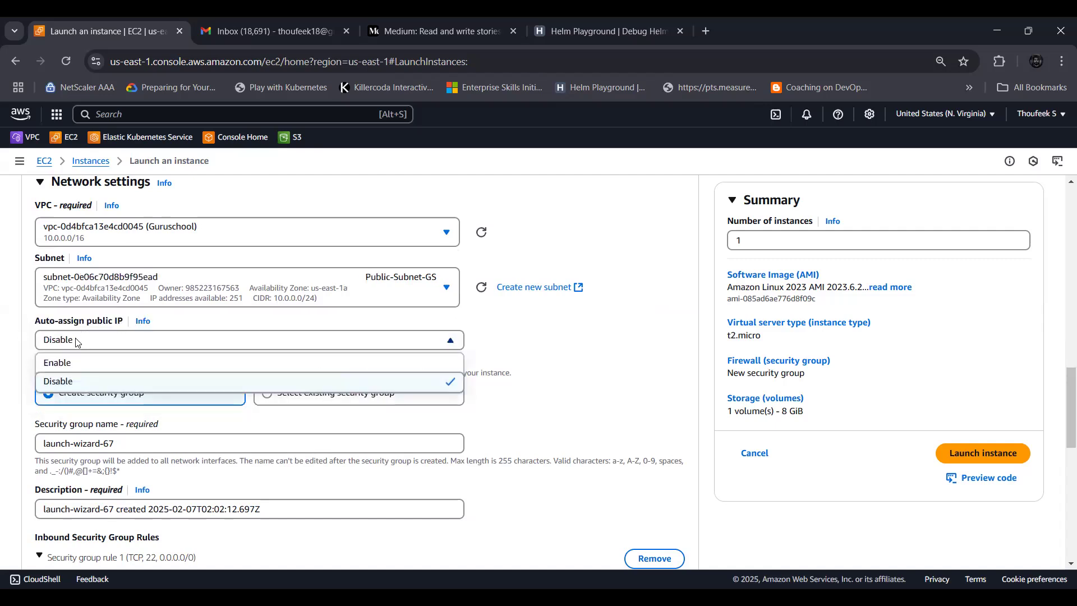
left_click(80, 369)
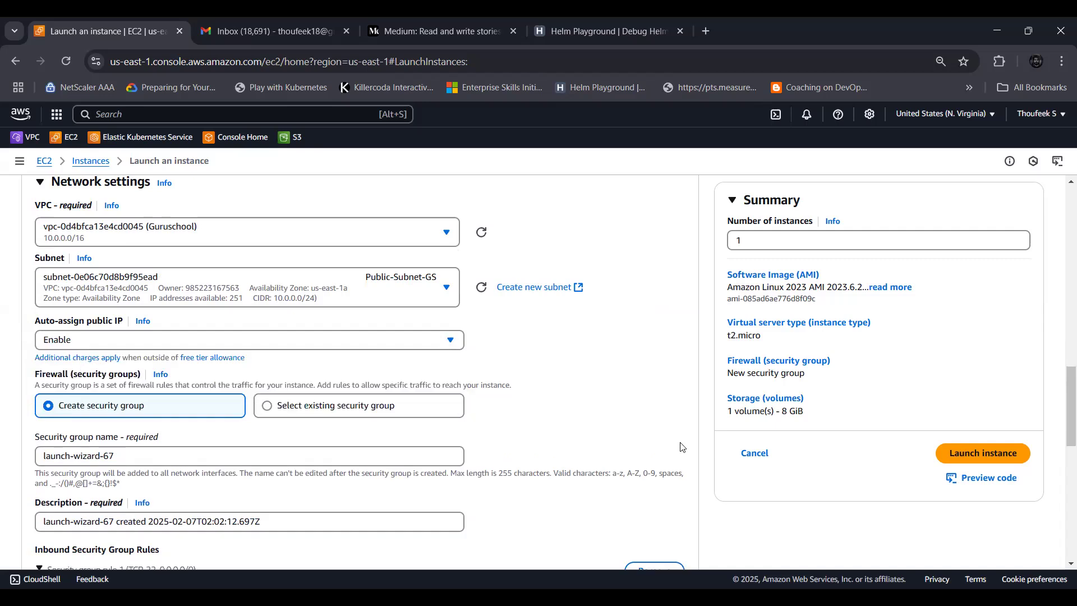
left_click_drag(1062, 412, 1062, 497)
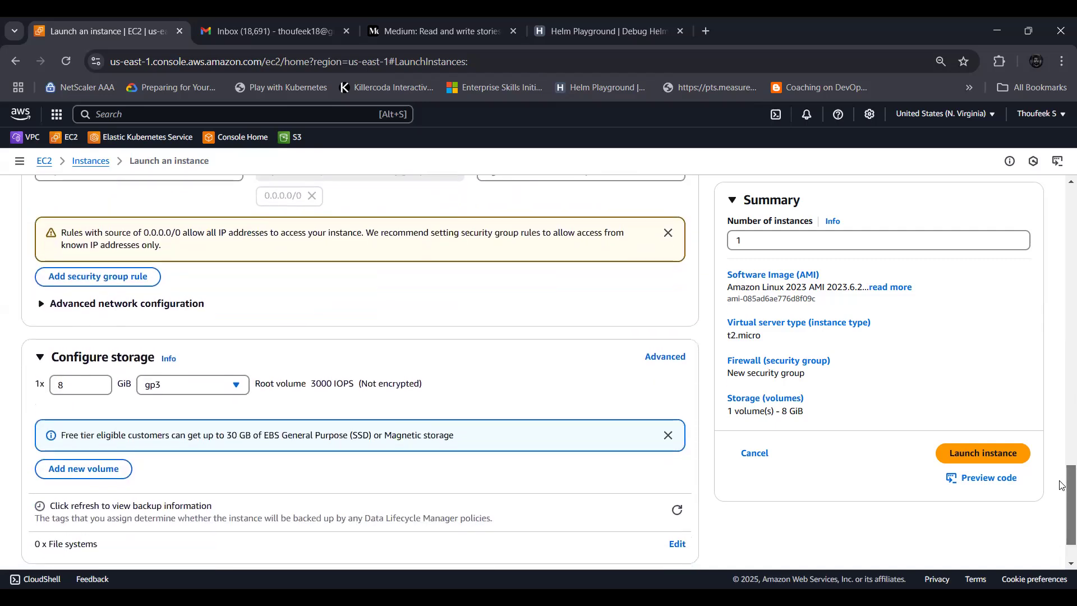
- Launch the Jump Server, watch the launch progress details, then return to the Instances list
left_click(972, 450)
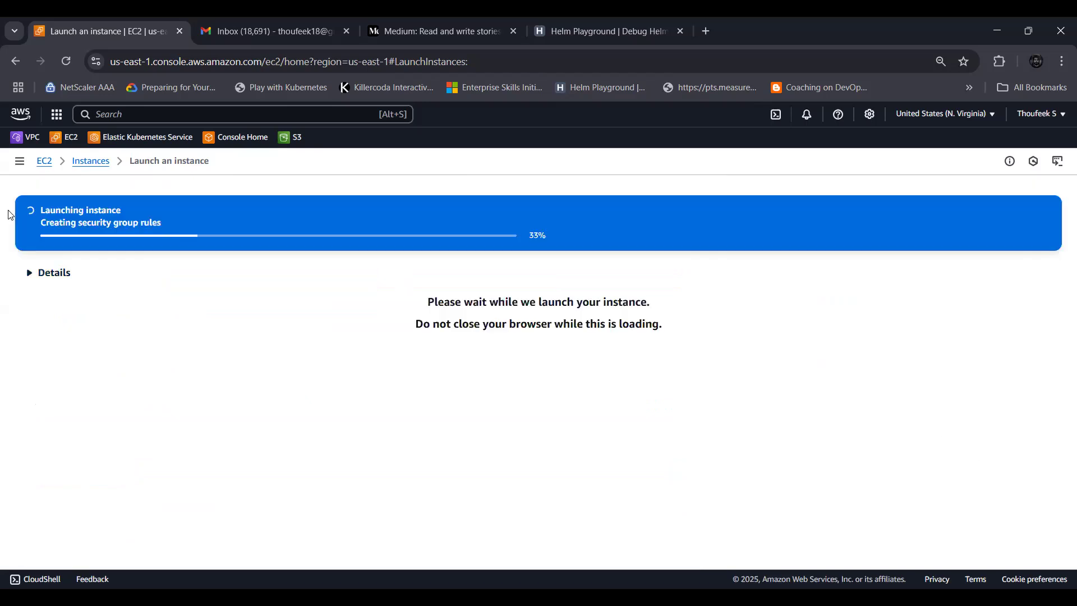
left_click(33, 275)
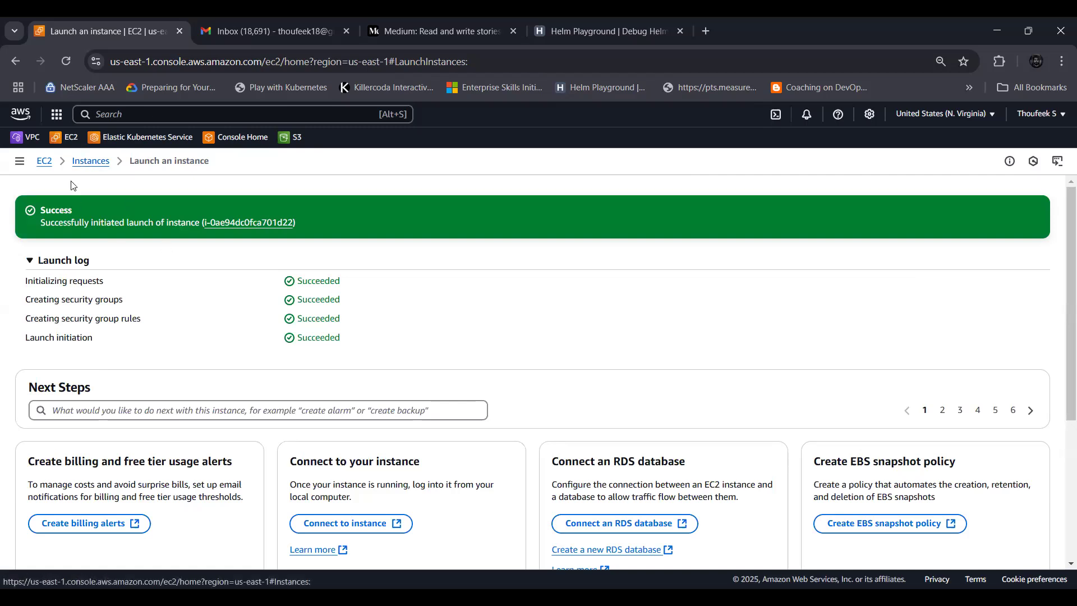
left_click(84, 162)
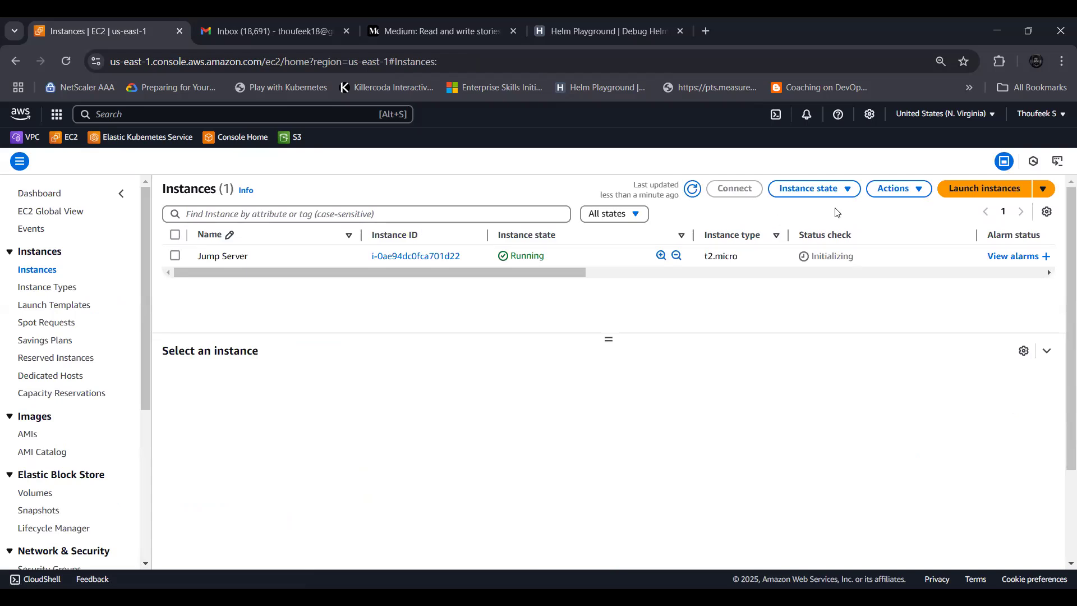
- Start a new instance launch and name it Database-server
left_click(969, 190)
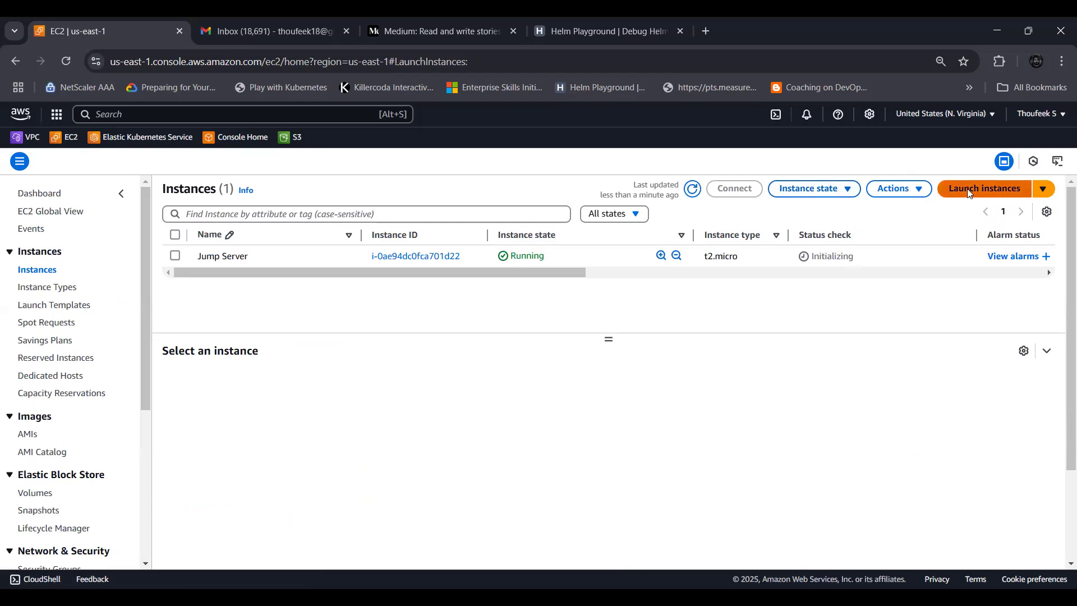
left_click(213, 285)
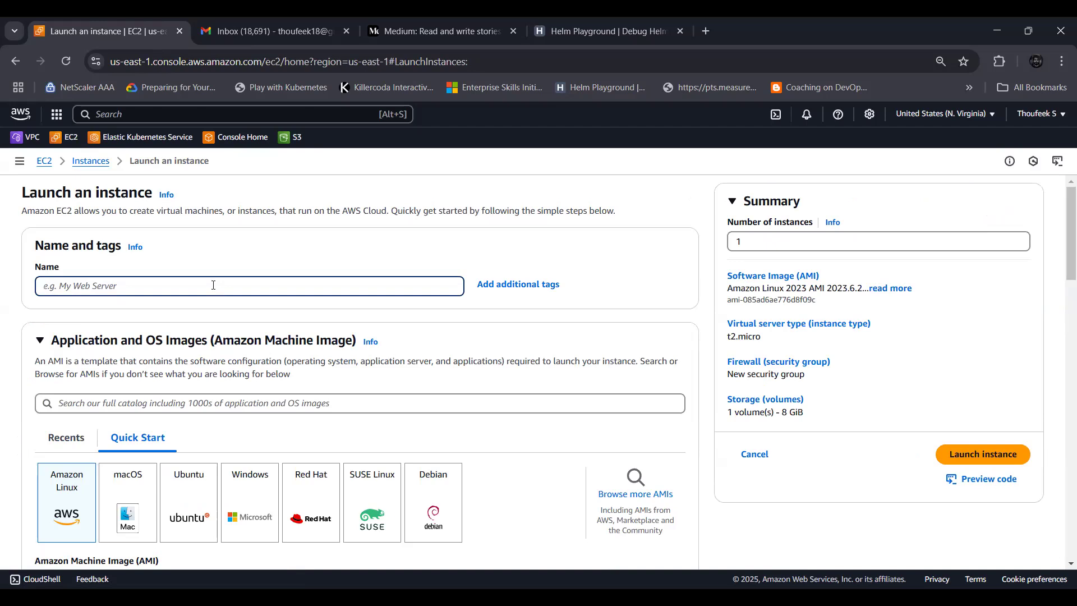
type("Database-server")
- Look through the existing key pairs and close the list without choosing one
scroll(1061, 261, "down", 1)
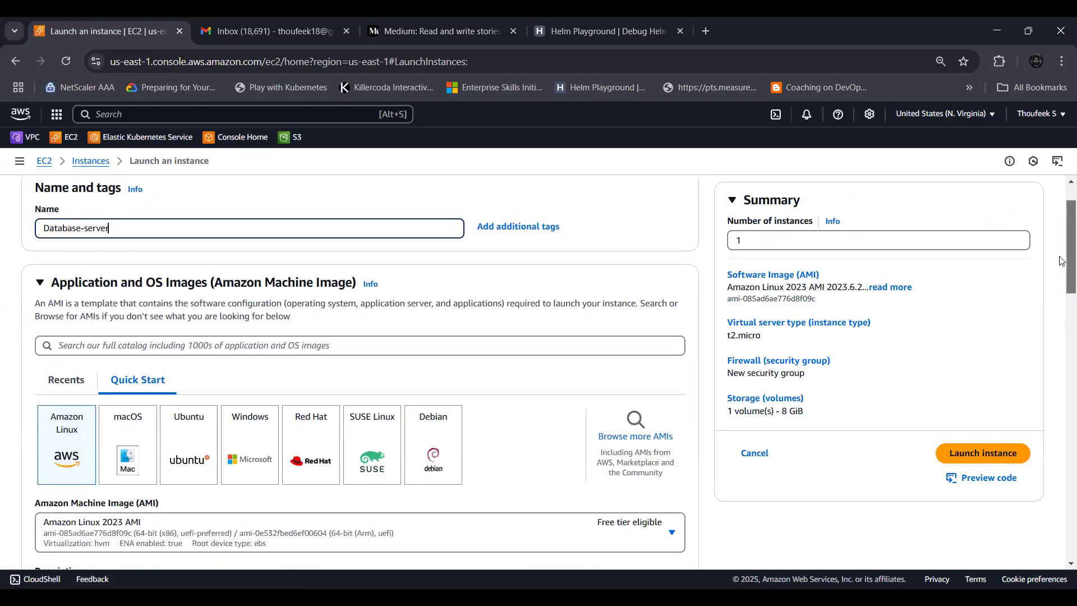
scroll(1062, 261, "down", 10)
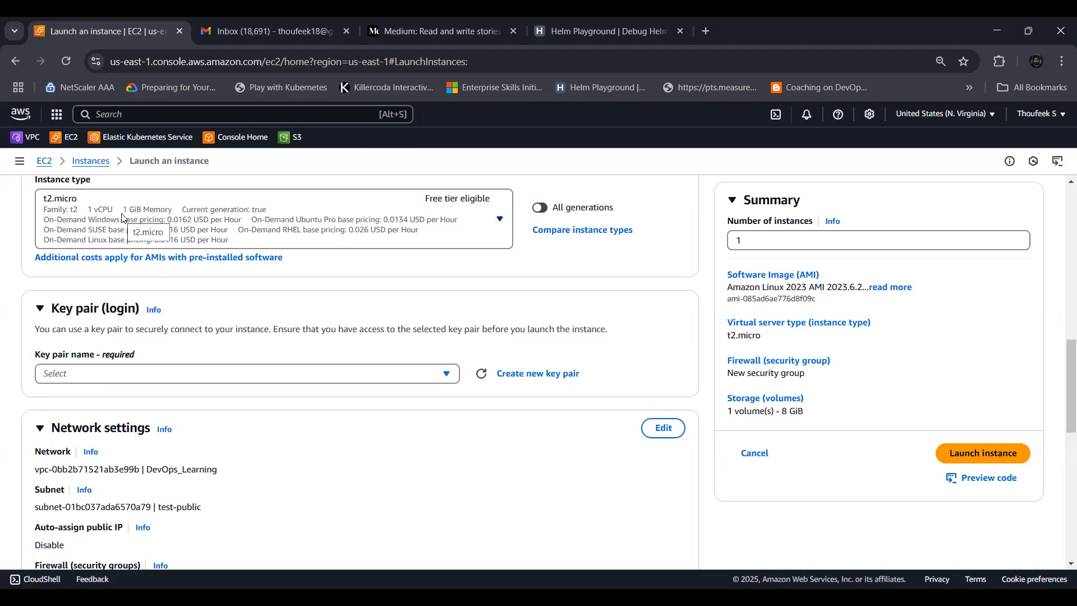
left_click(274, 376)
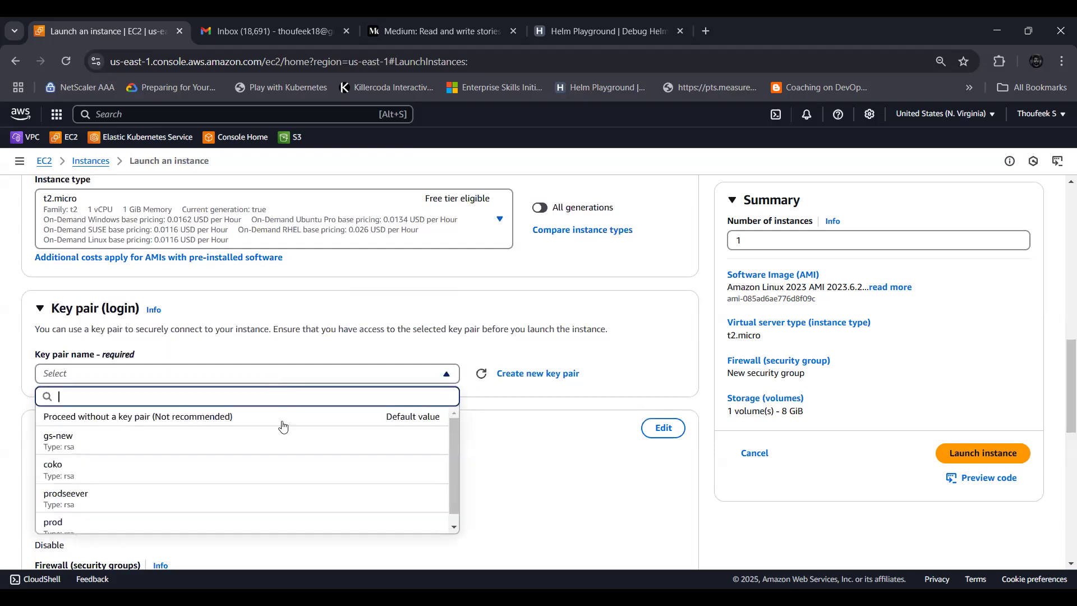
left_click_drag(449, 452, 461, 421)
left_click(578, 409)
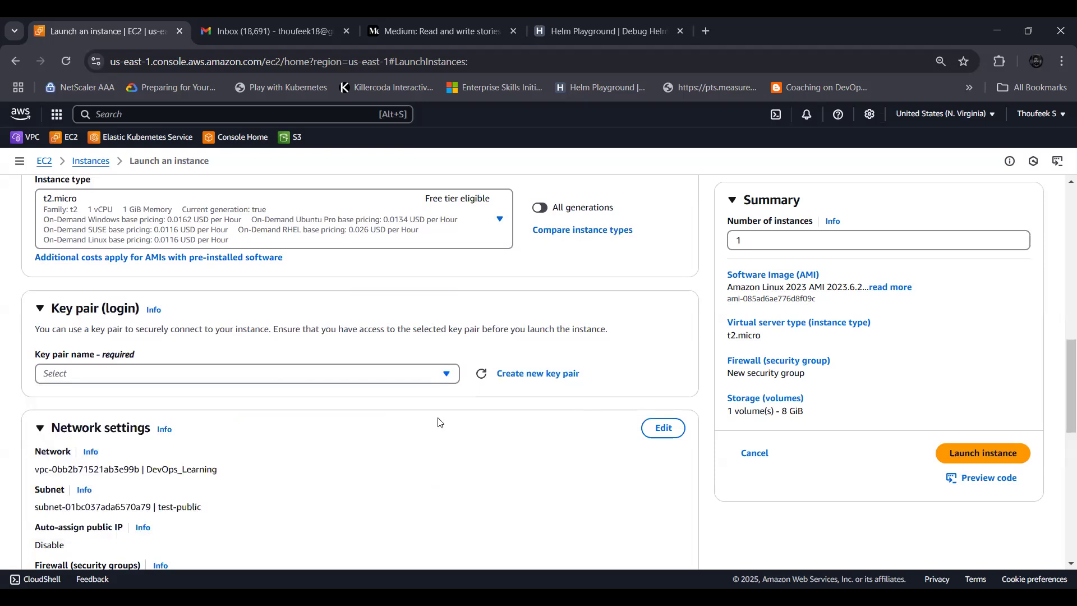
- Create a new RSA key pair named db in .pem format, downloading db.pem
left_click(544, 373)
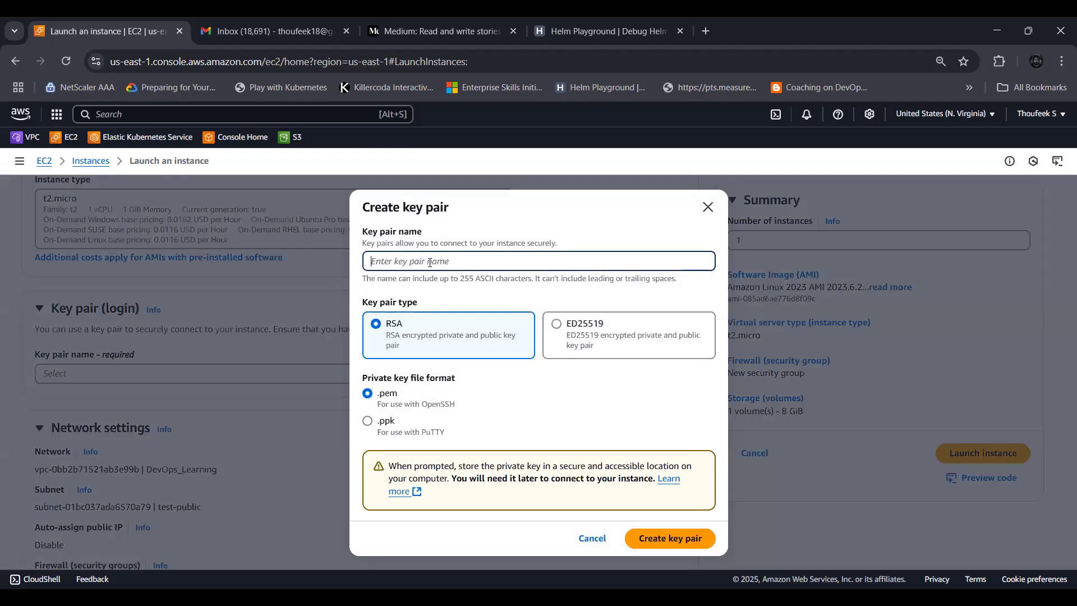
type("db")
left_click_drag(419, 310, 361, 306)
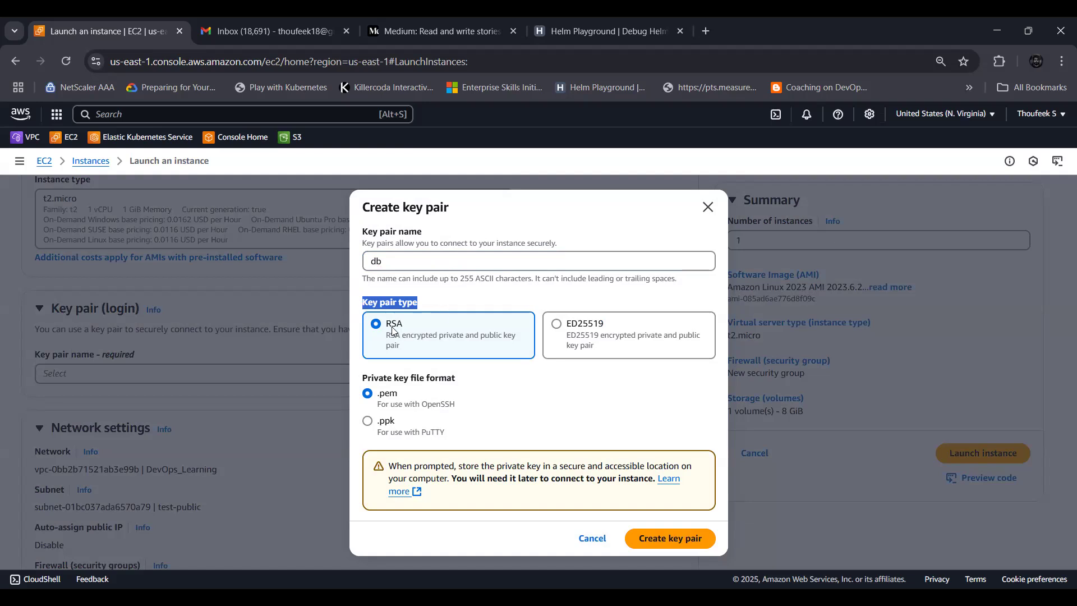
left_click(384, 388)
left_click_drag(465, 381, 393, 379)
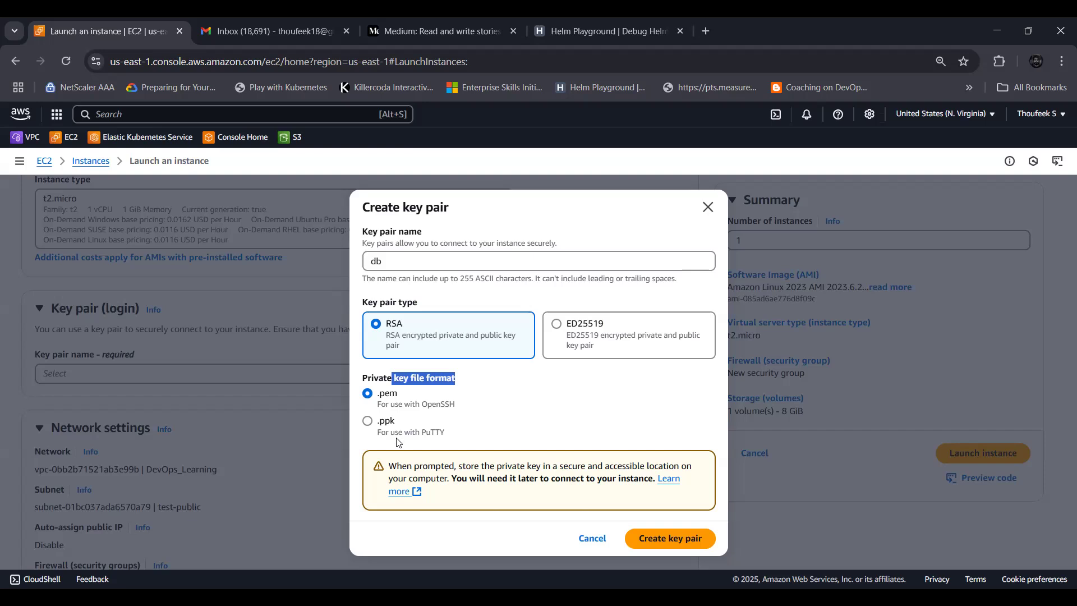
left_click_drag(456, 434, 401, 436)
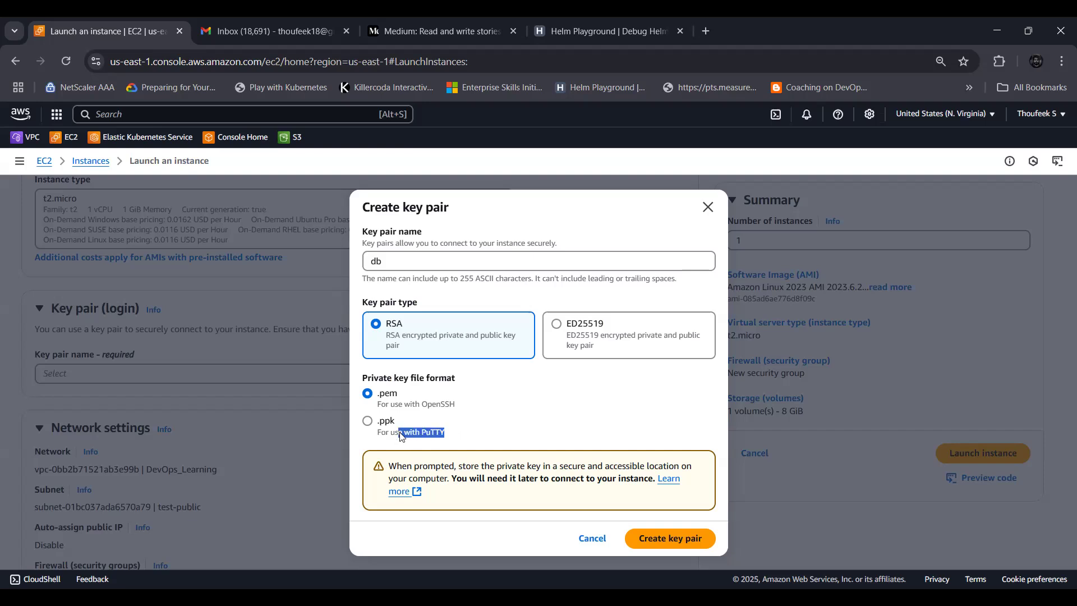
left_click(399, 396)
left_click(662, 545)
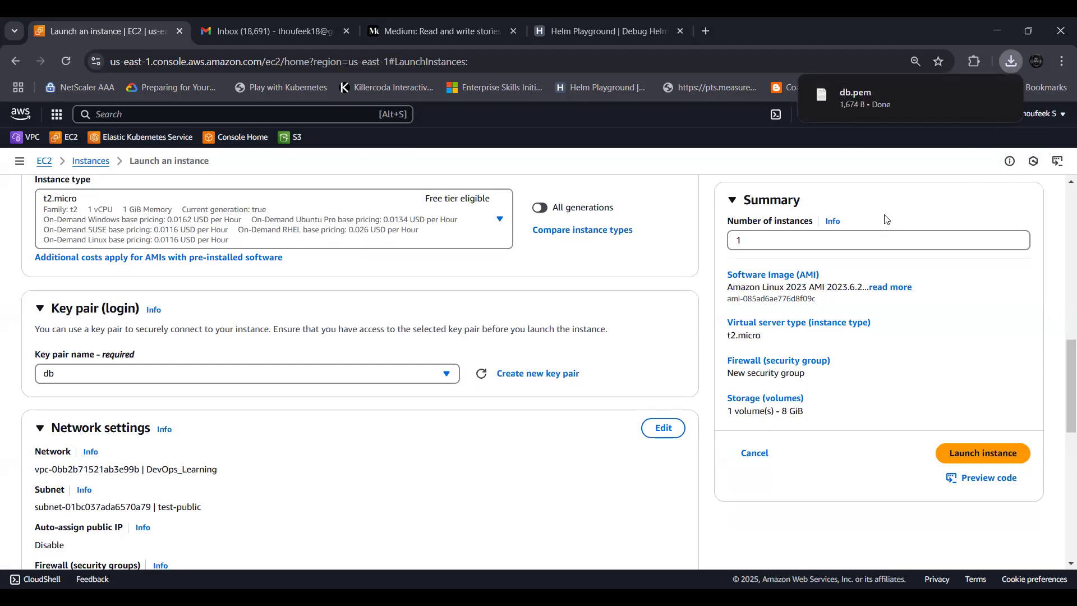
- Put Database-server in the Guruschool VPC's Private-Subnet-GS, leaving auto-assign public IP on Disable
left_click_drag(1063, 350, 1064, 388)
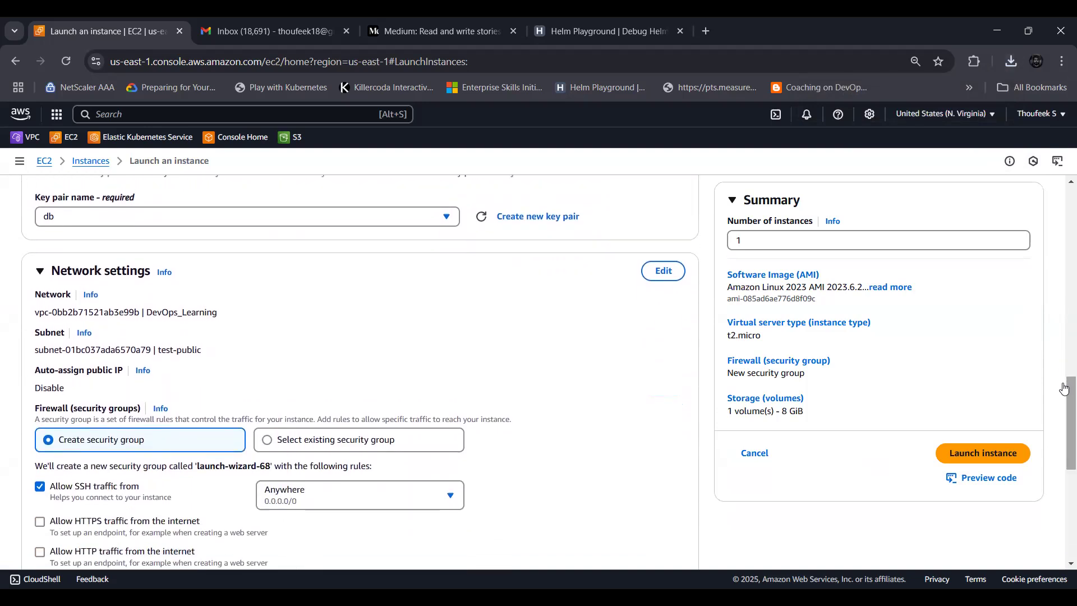
left_click(663, 274)
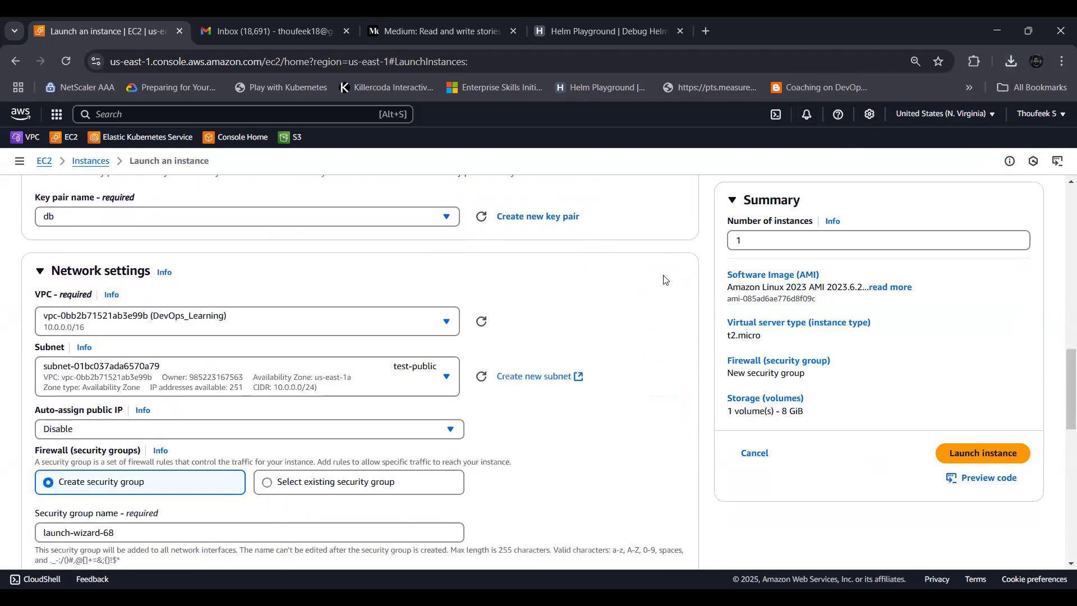
left_click(428, 331)
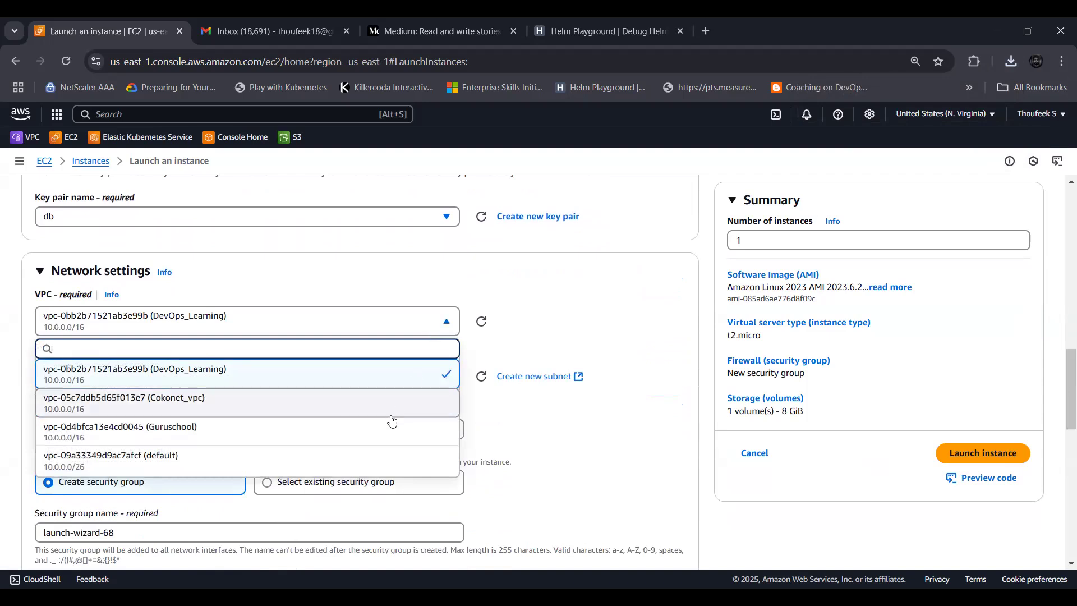
left_click(367, 438)
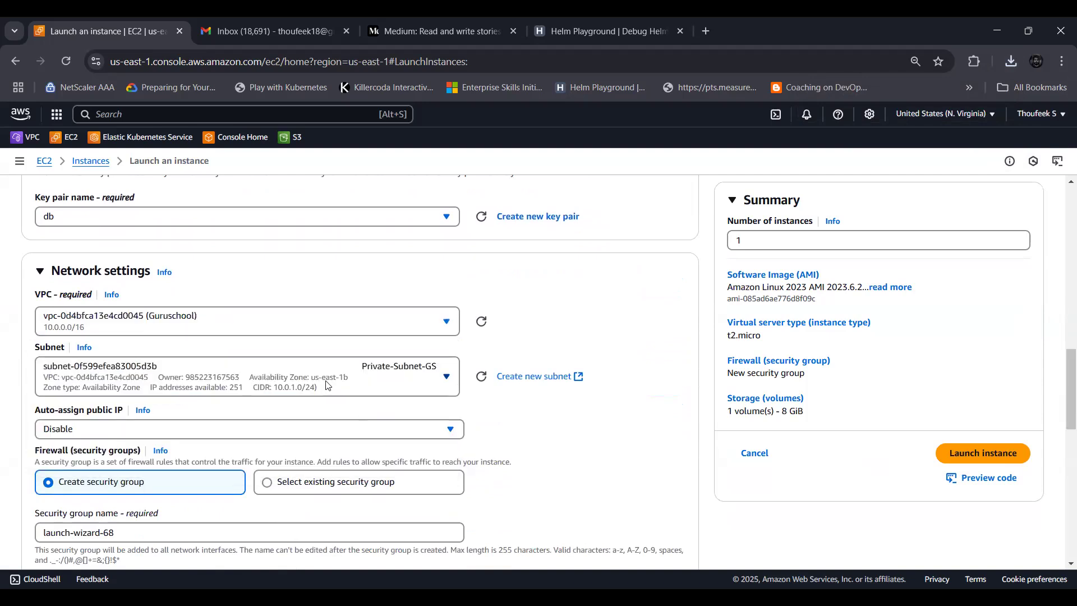
left_click(442, 382)
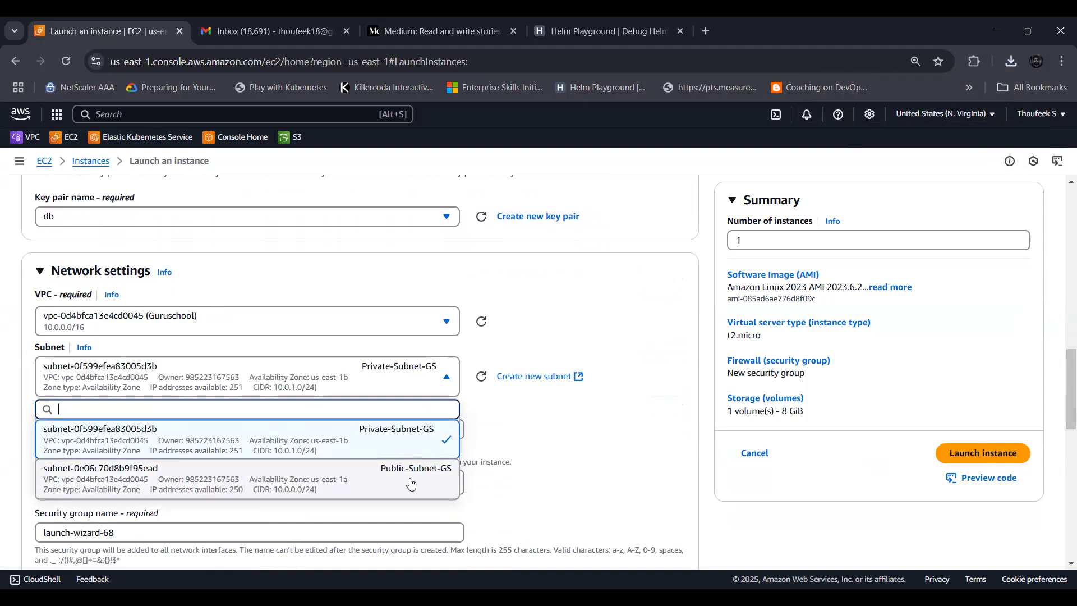
left_click(399, 438)
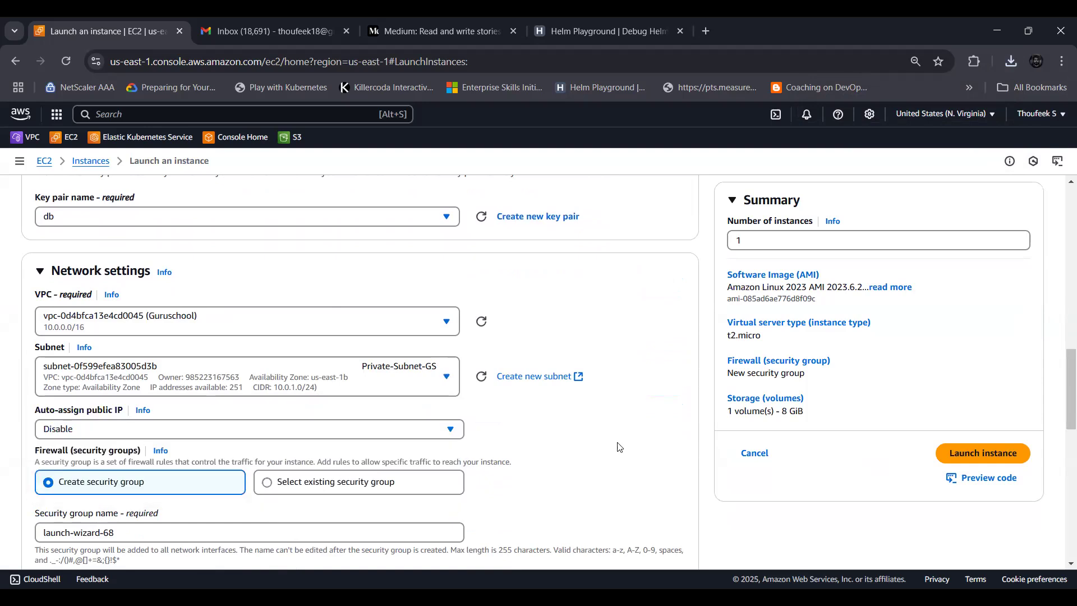
left_click(353, 435)
left_click_drag(41, 410, 123, 420)
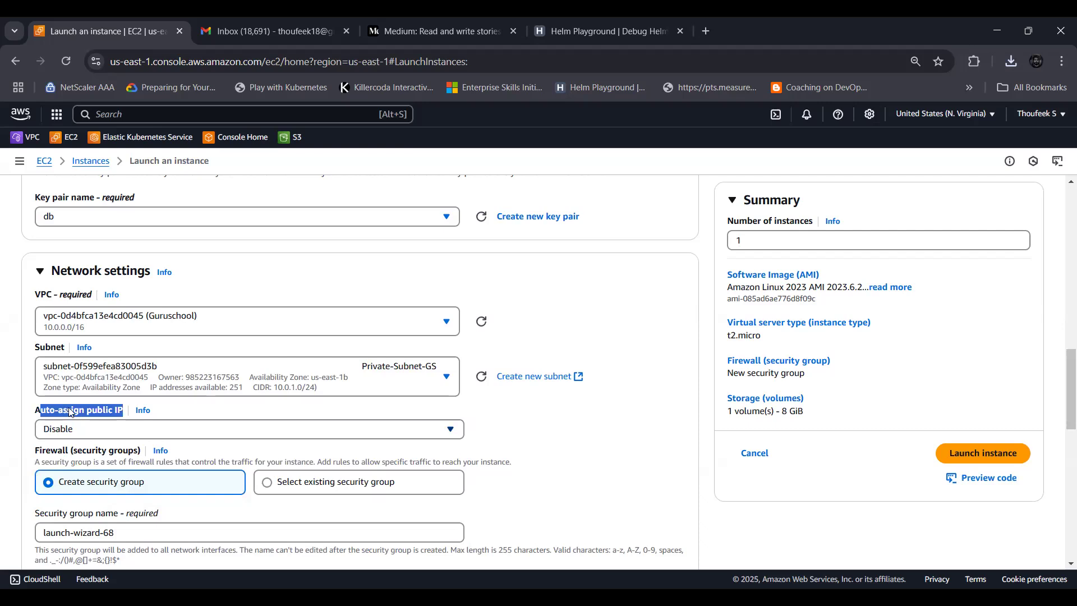
left_click(240, 408)
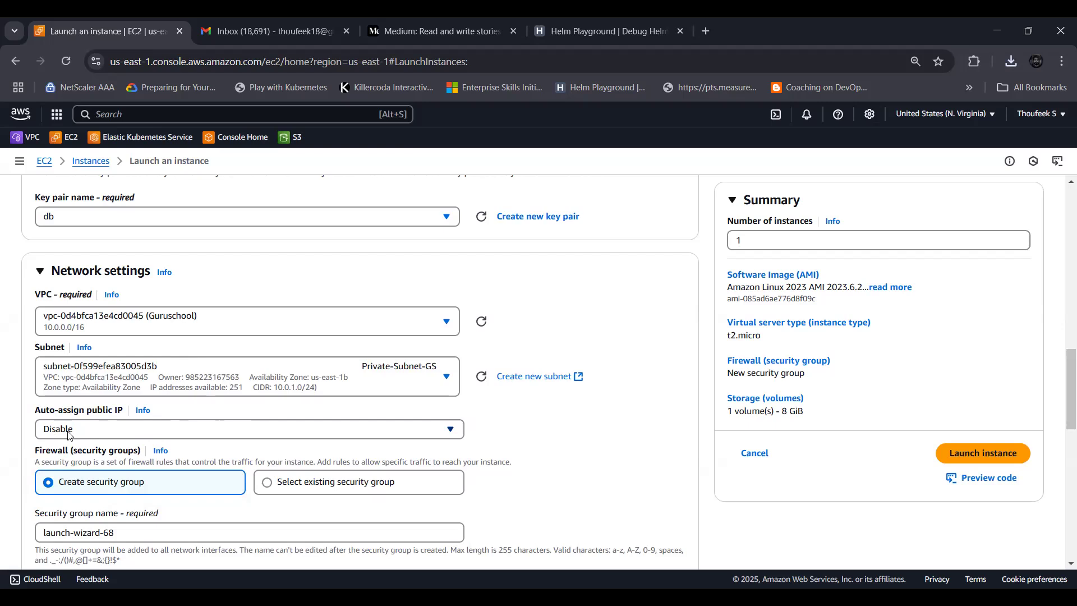
left_click_drag(1061, 372, 1061, 519)
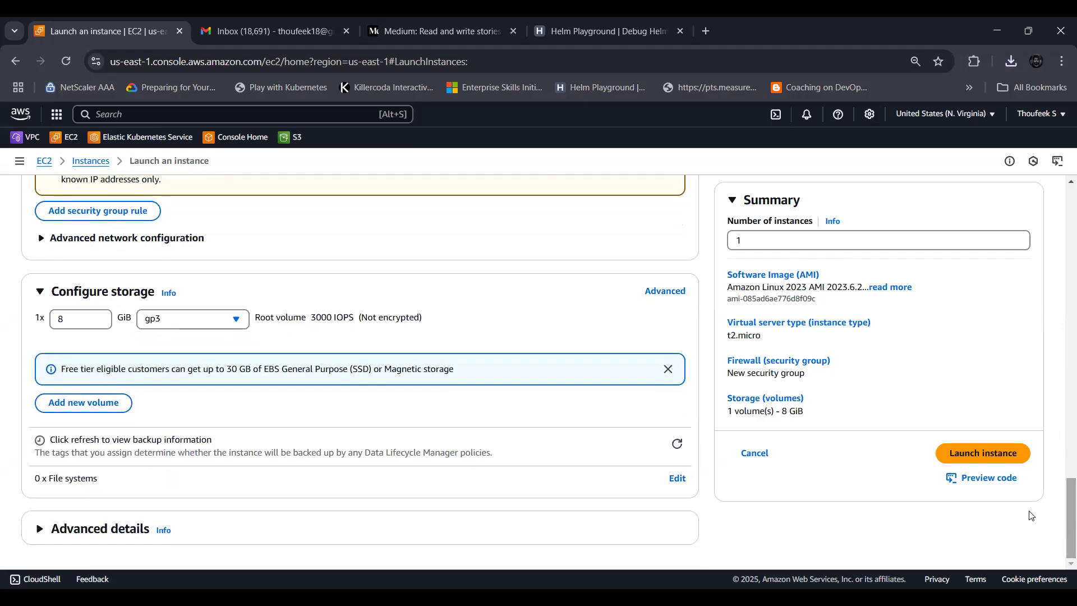
- Launch Database-server, follow the launch log until it succeeds, then return to Instances
left_click(962, 461)
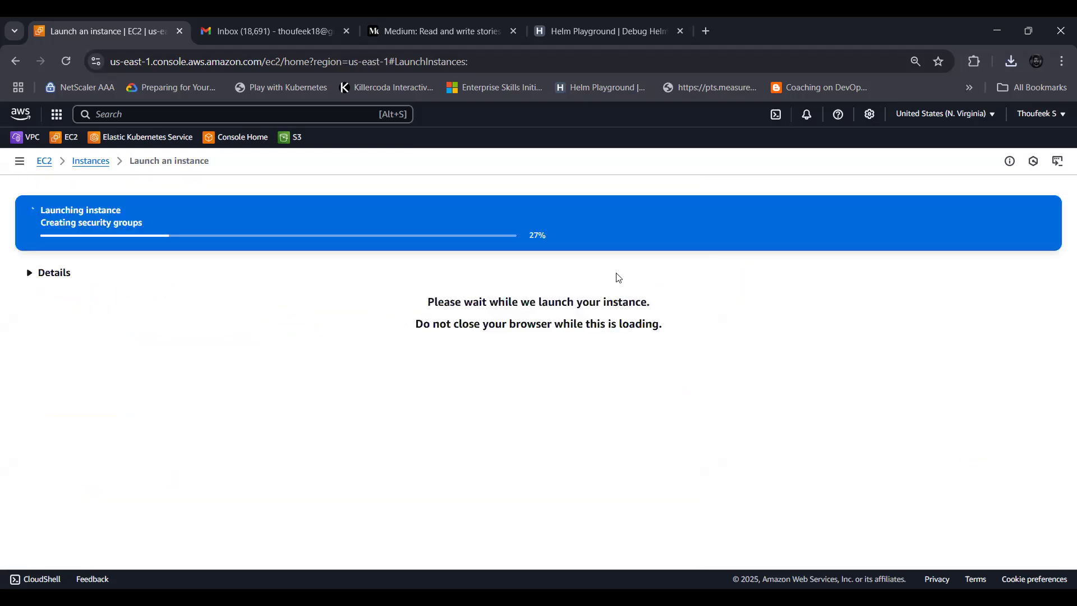
left_click(33, 279)
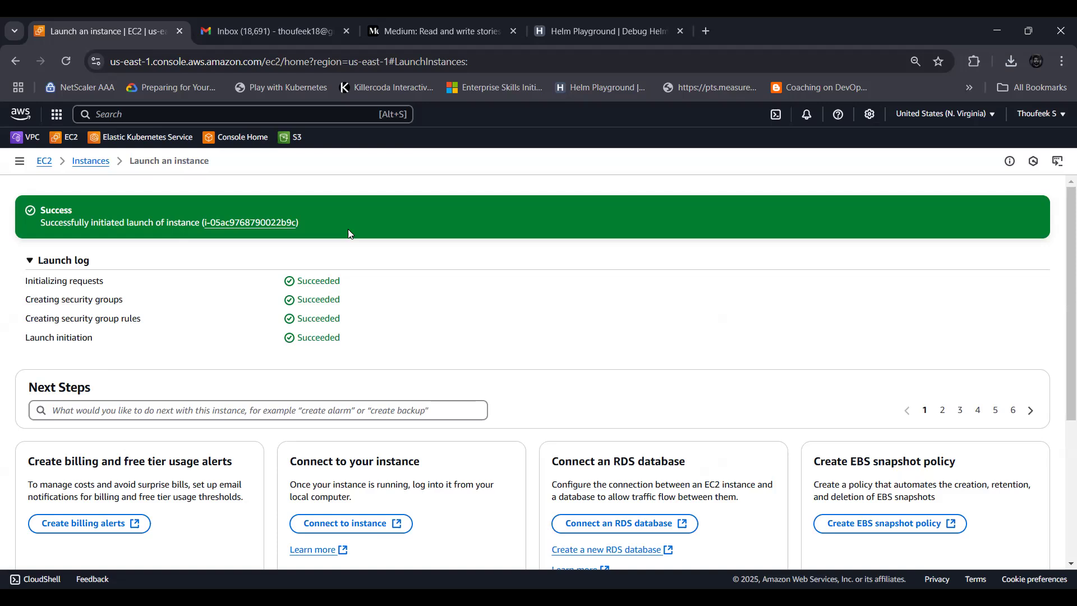
left_click(88, 163)
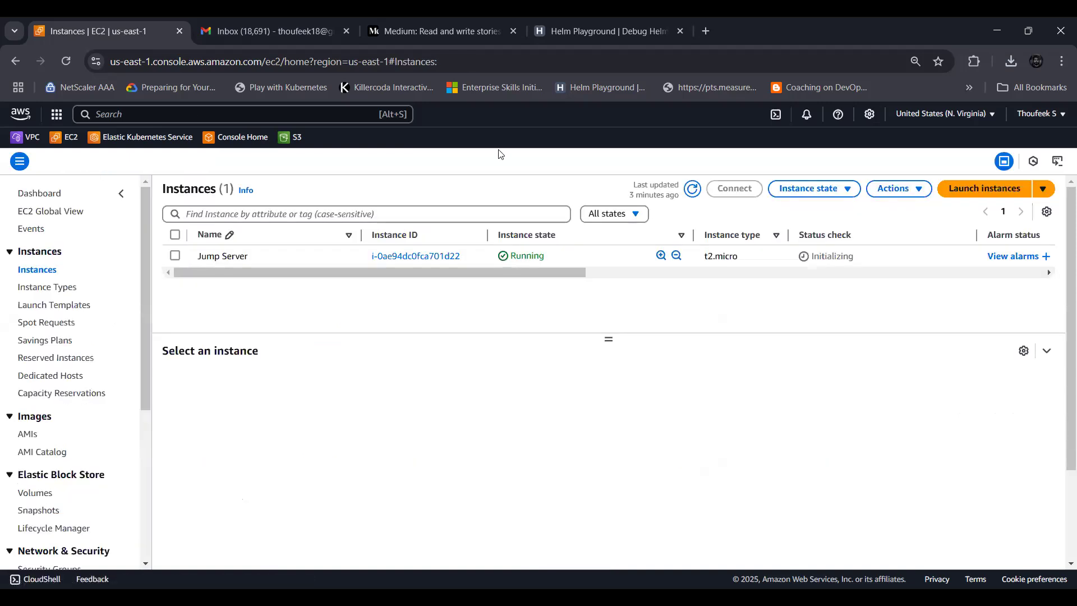
- Refresh the Instances list until Jump Server and Database-server both show running
left_click(693, 190)
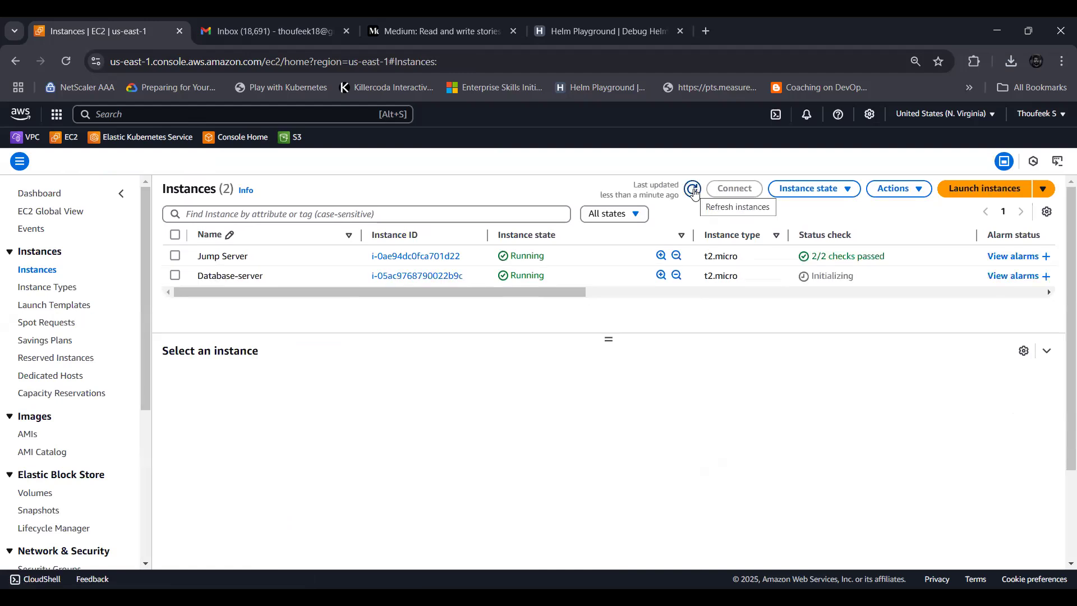
left_click(693, 190)
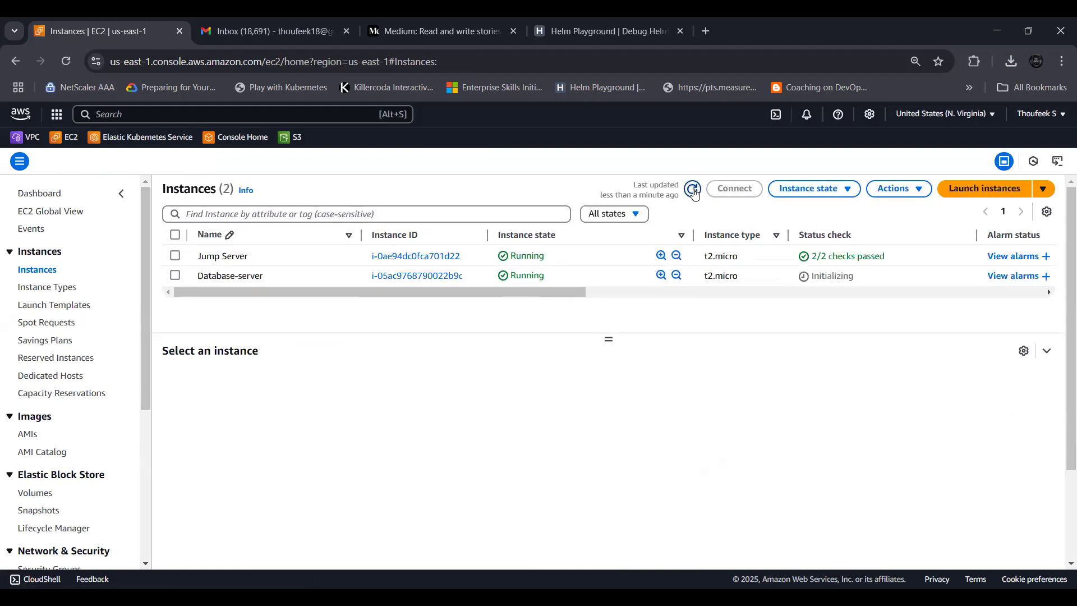
left_click(693, 190)
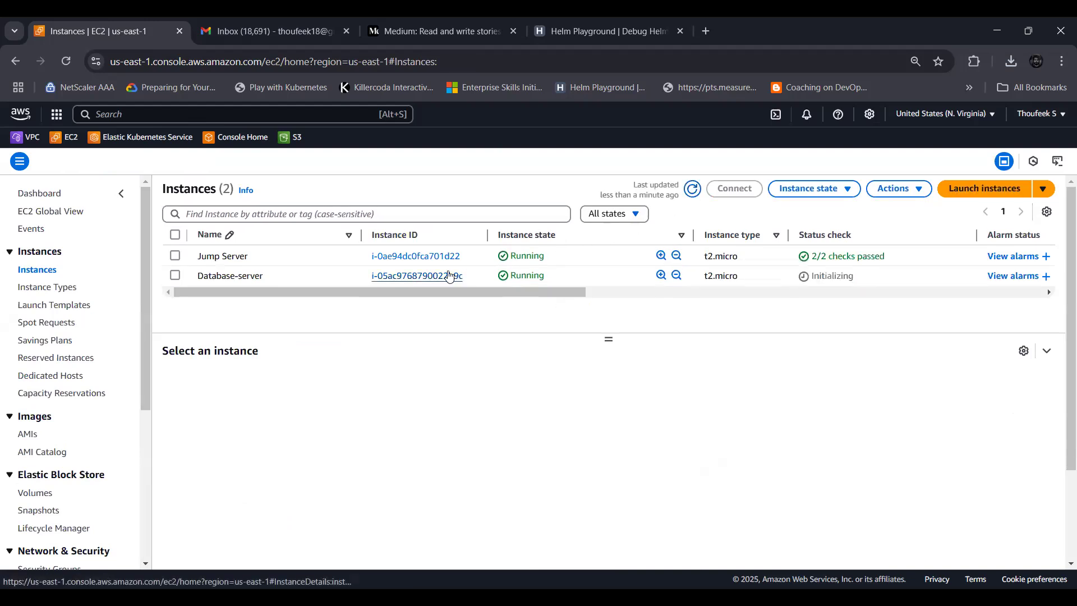
left_click_drag(418, 300, 318, 325)
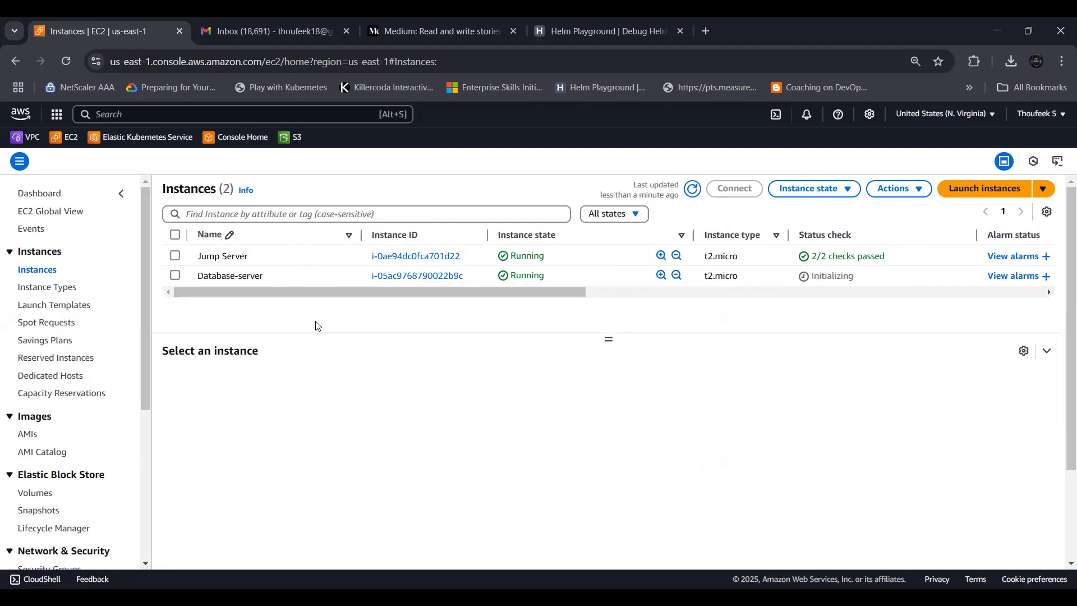
- Select Jump Server, highlight its public IPv4 3.239.171.219, and go to Connect
left_click(175, 255)
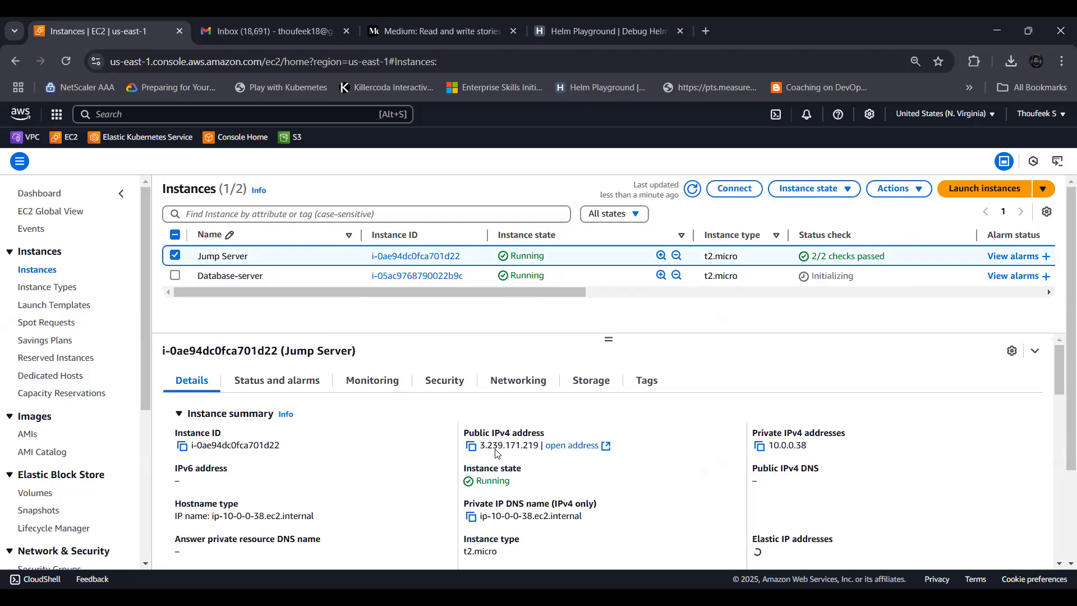
left_click_drag(813, 446, 773, 446)
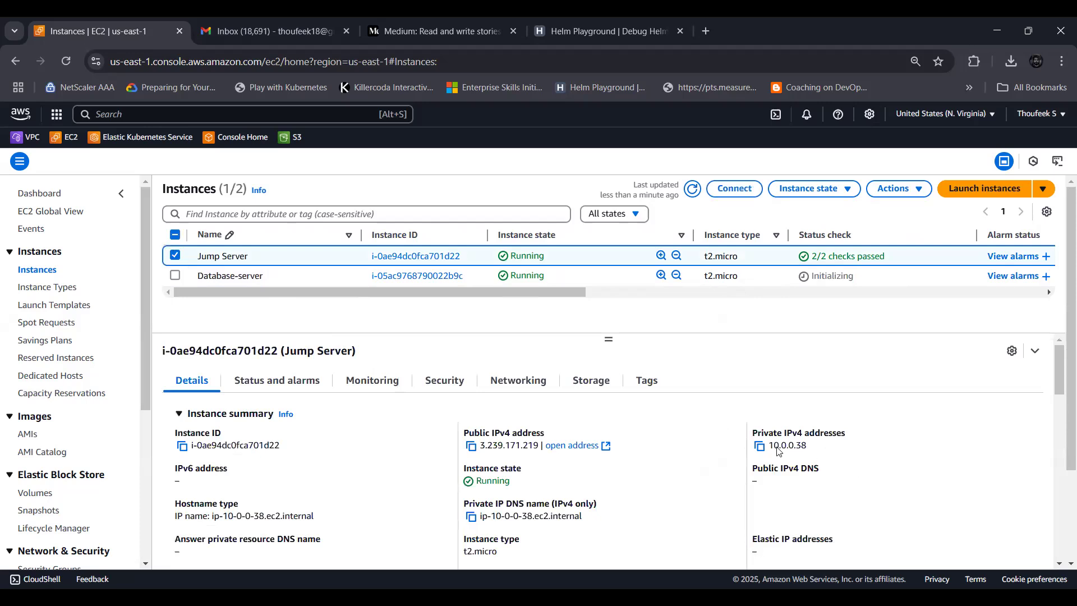
left_click(481, 447)
left_click_drag(481, 447, 539, 447)
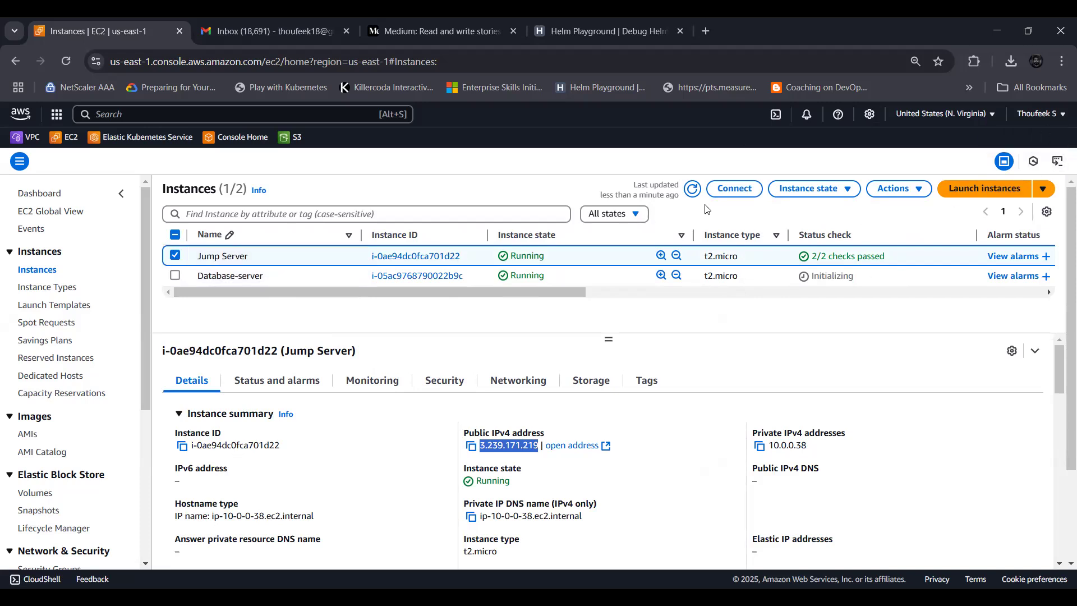
left_click(732, 195)
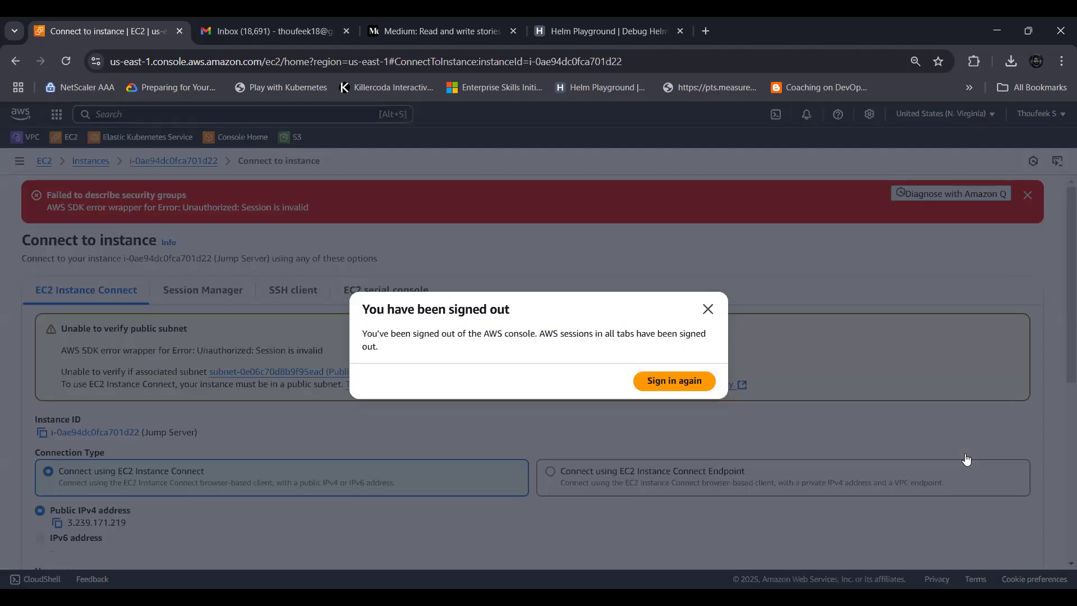
- Sign back in as root user with the saved password and MFA code, then connect via EC2 Instance Connect
left_click(676, 381)
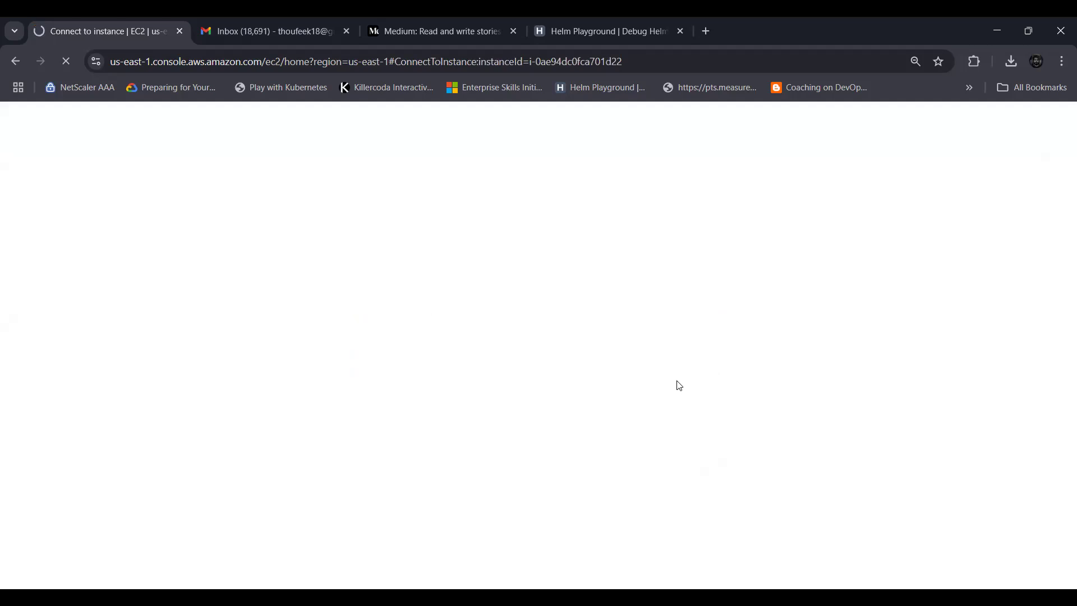
left_click(280, 499)
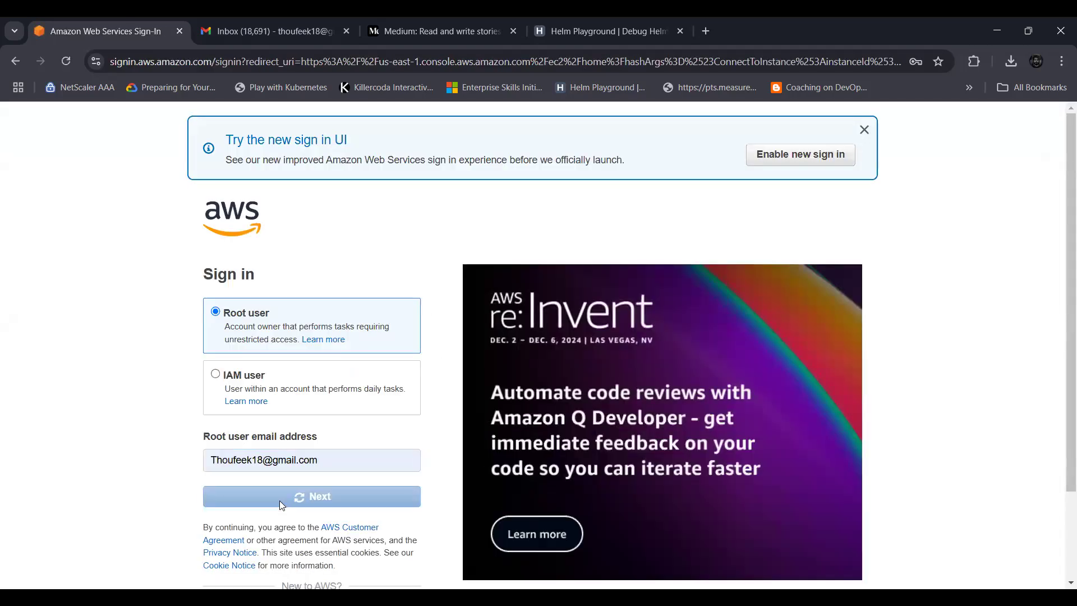
left_click(343, 402)
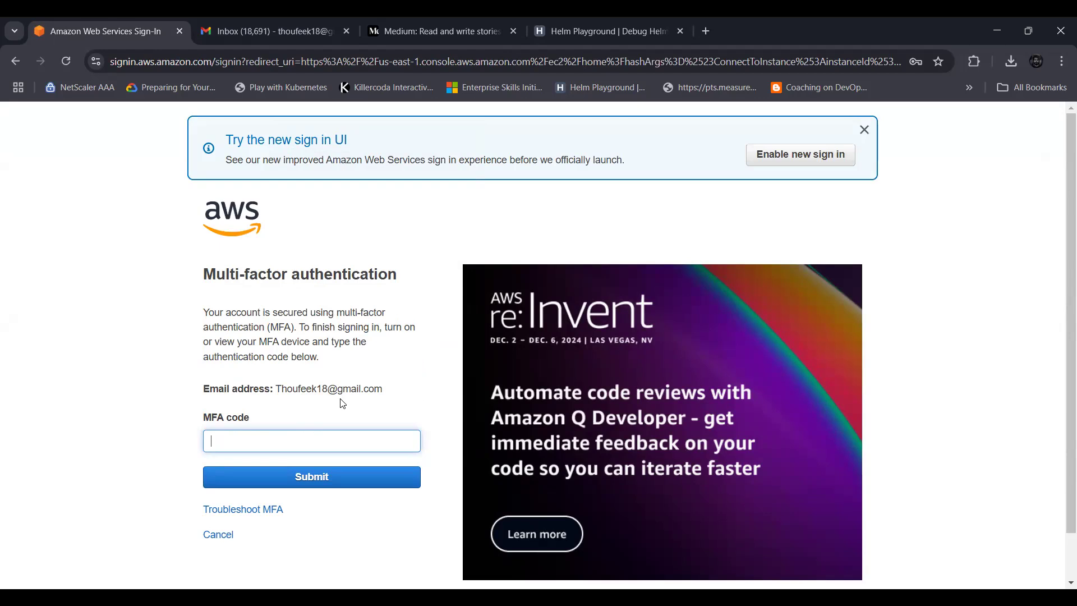
left_click(351, 486)
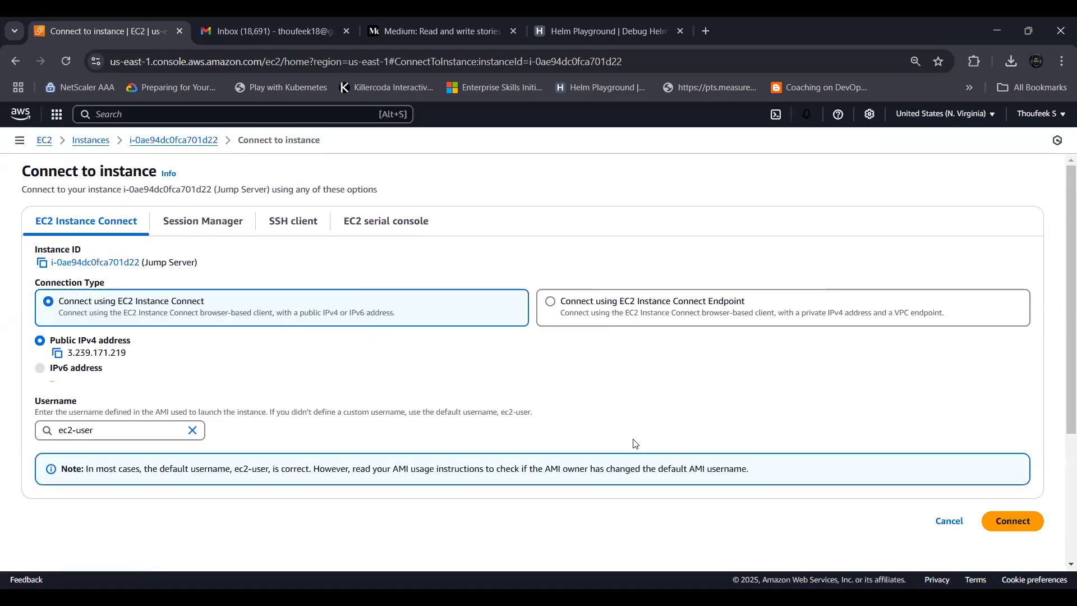
left_click(991, 542)
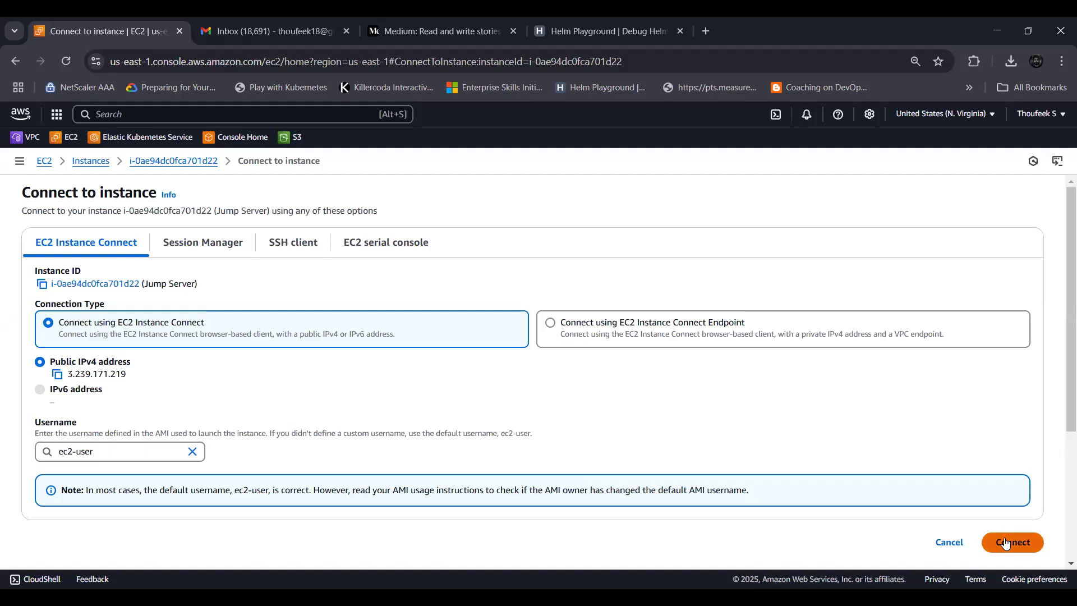
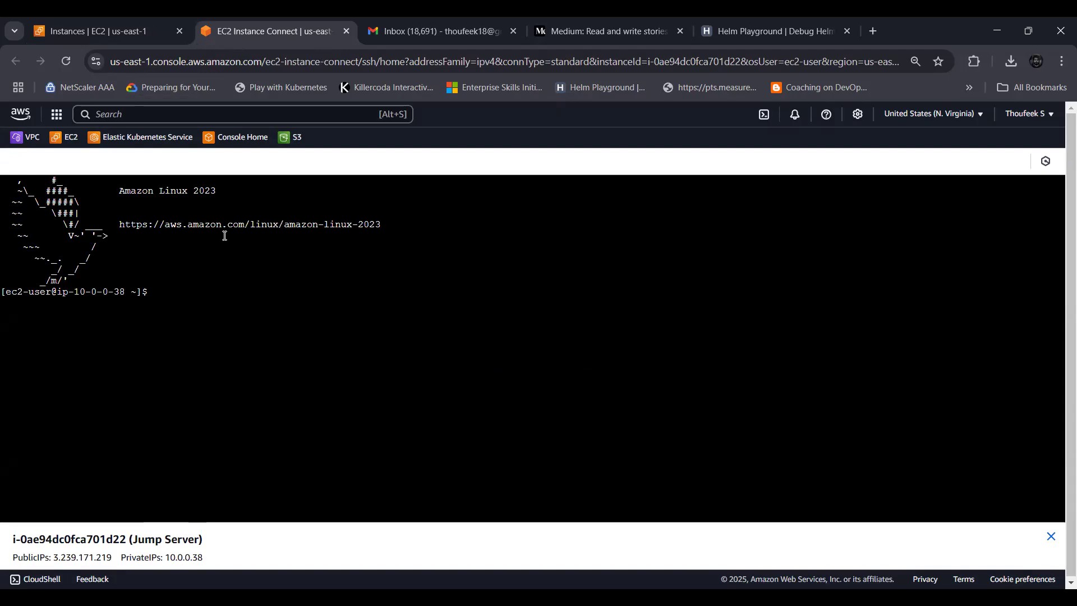
- Run ls in the Jump Server terminal, clear the screen, and return to the EC2 Instances list
left_click(222, 289)
type("ls")
key("Return")
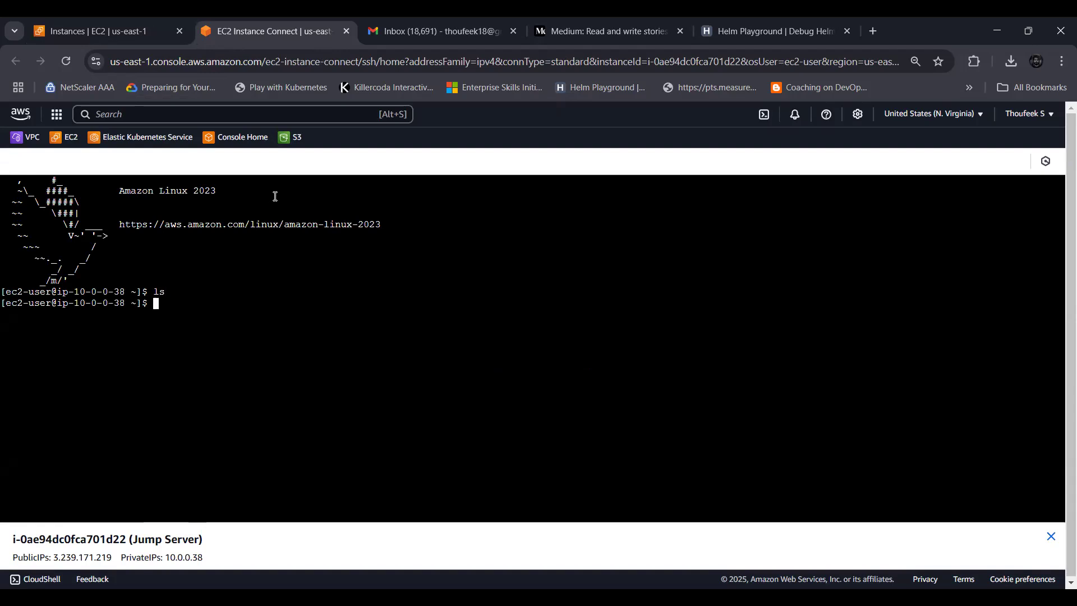
key("ctrl+l")
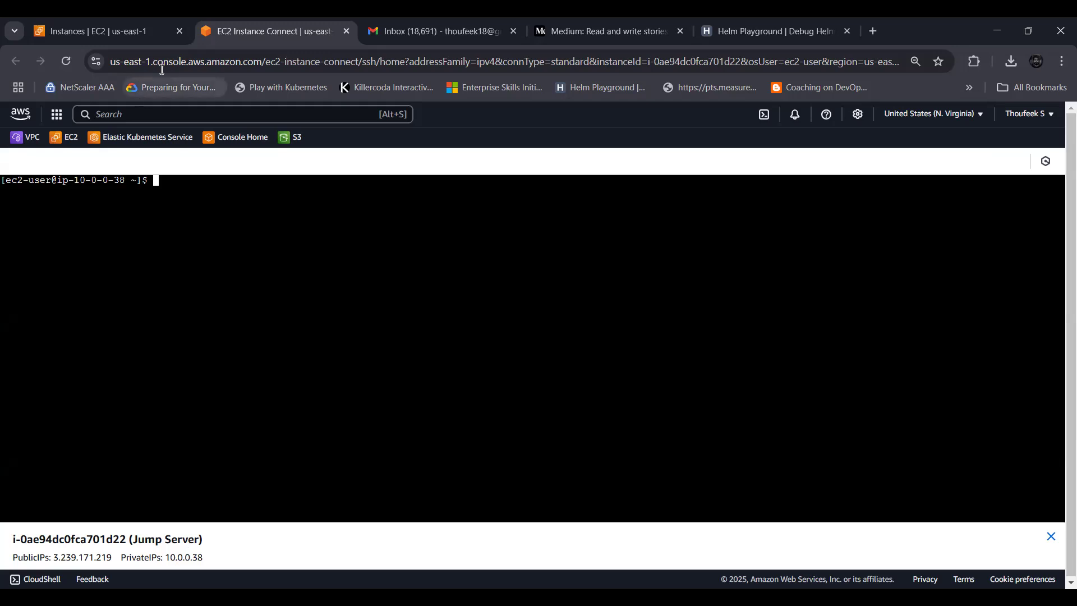
left_click(133, 31)
left_click(75, 162)
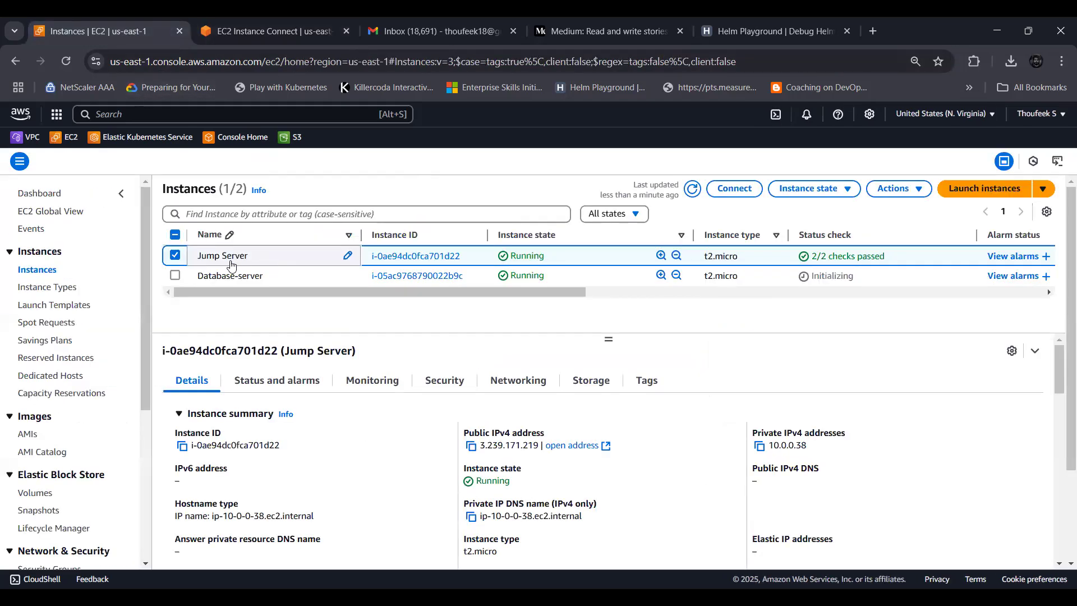
- Select Database-server and open its Connect page, scrolling through the warnings
left_click(175, 256)
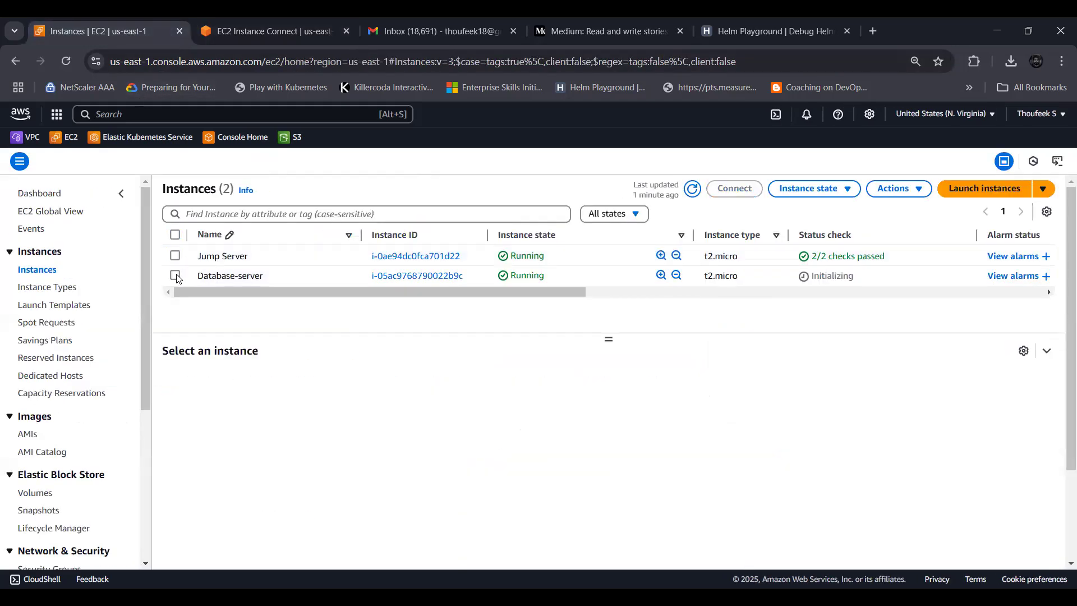
left_click(175, 276)
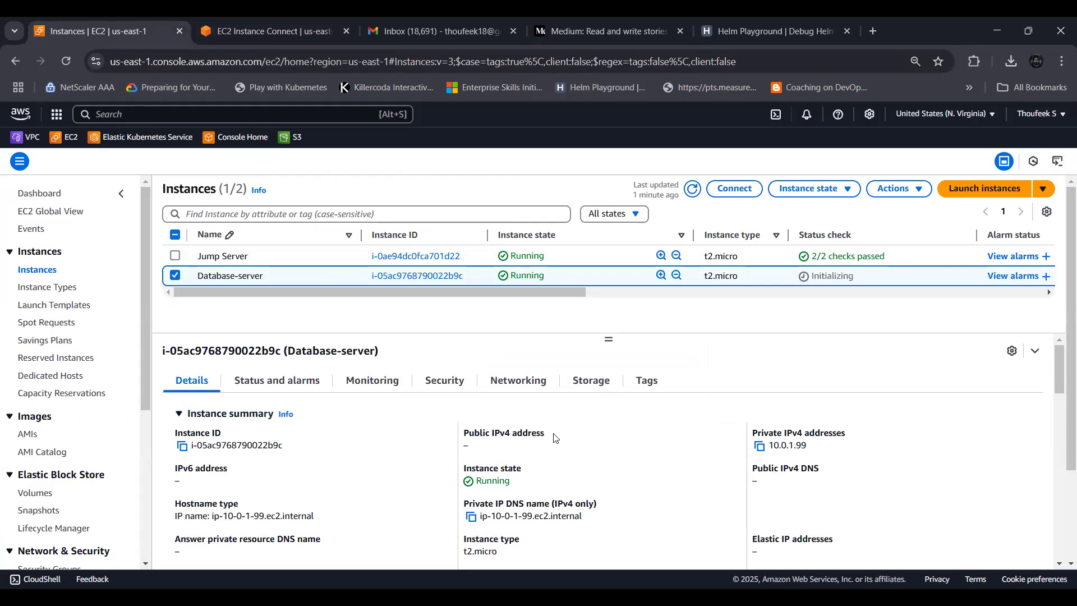
left_click_drag(465, 432, 548, 440)
left_click(564, 413)
left_click(736, 191)
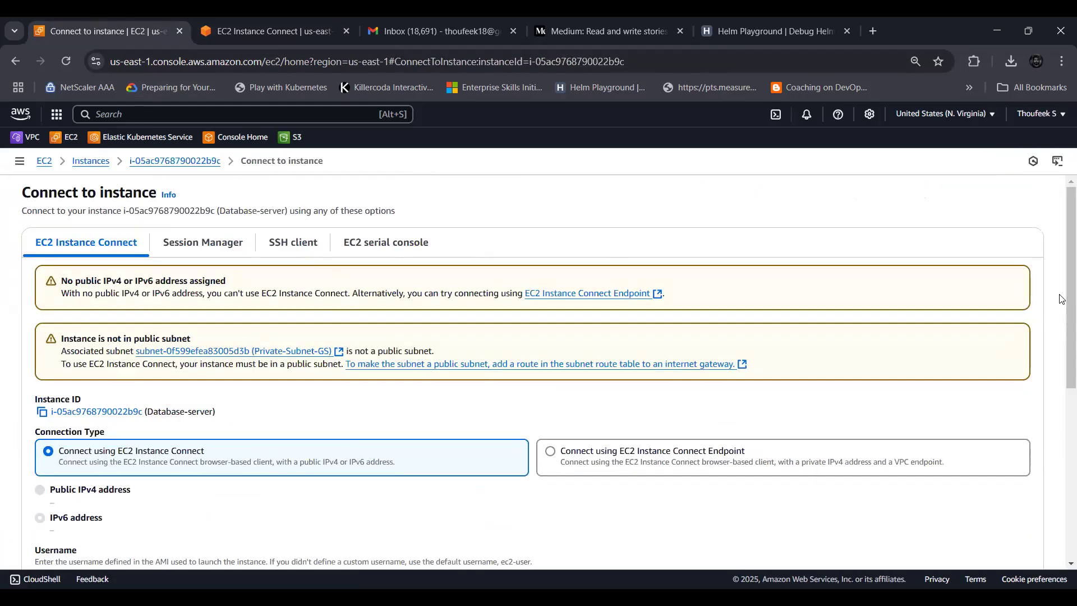
left_click_drag(1070, 303, 1070, 510)
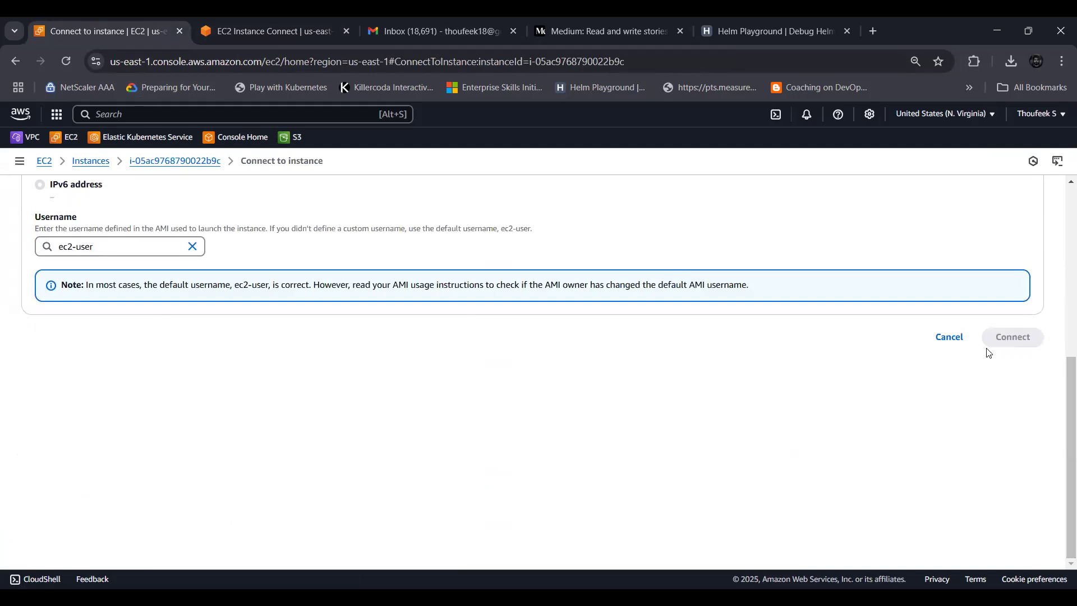
left_click_drag(1061, 424, 1061, 254)
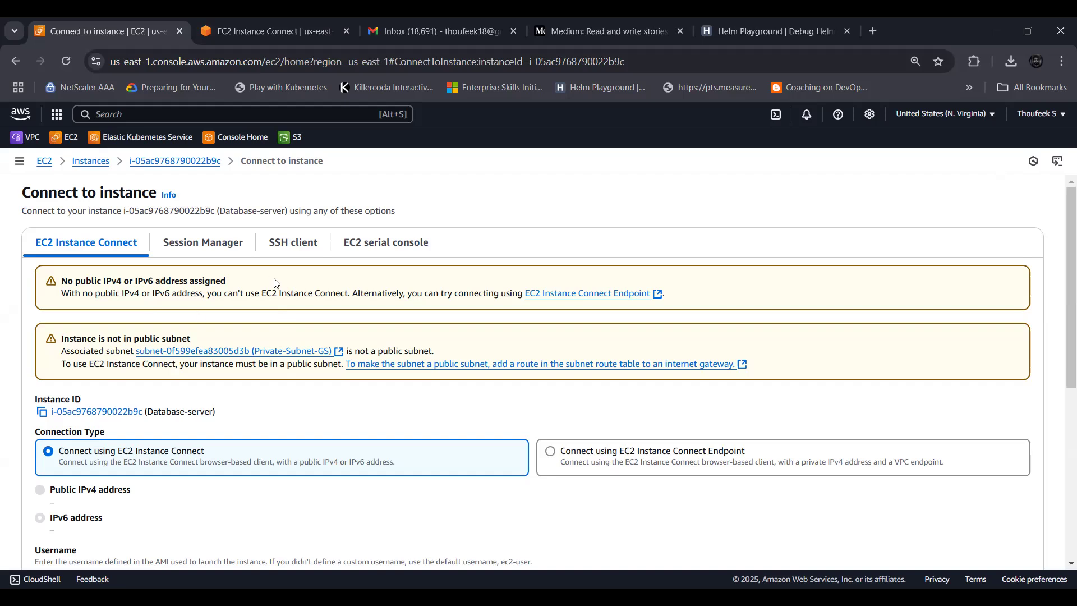
- Compare the Jump Server terminal with the Database-server connect page, then switch to Paint
left_click(240, 29)
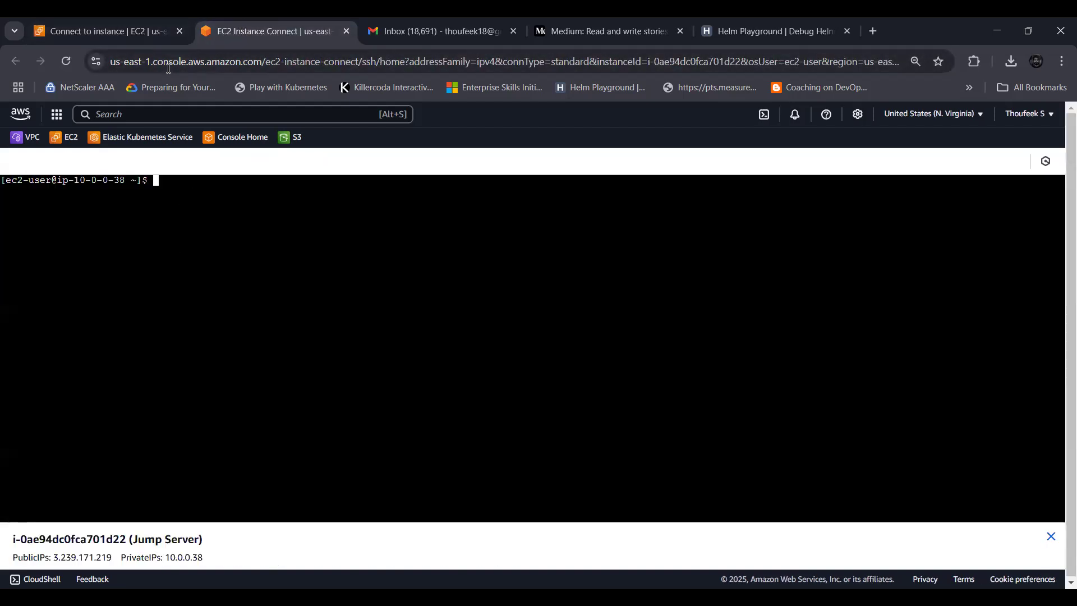
left_click(102, 20)
left_click(265, 18)
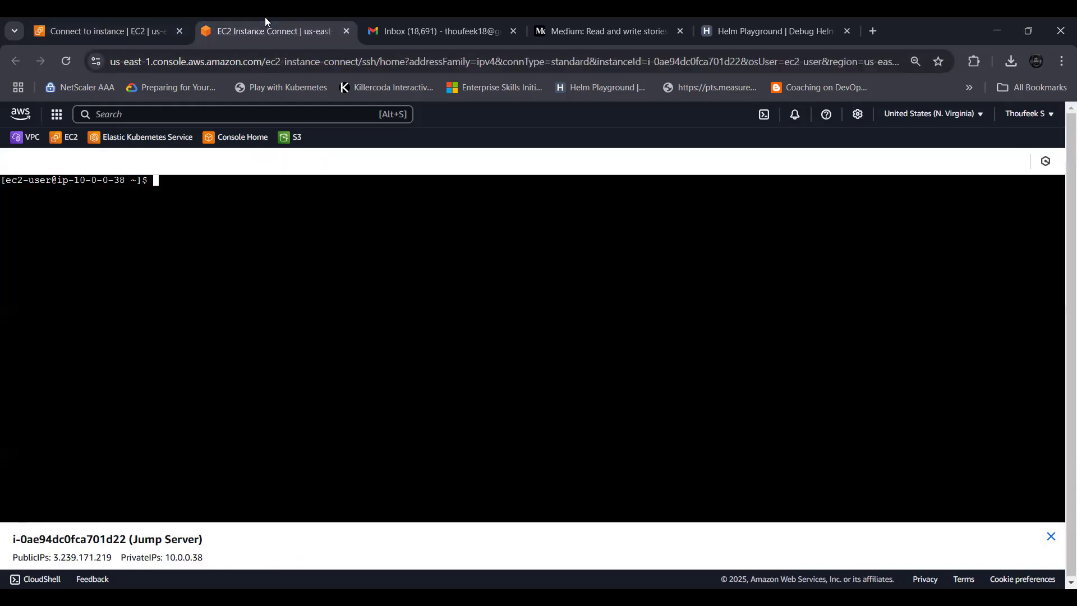
left_click(119, 32)
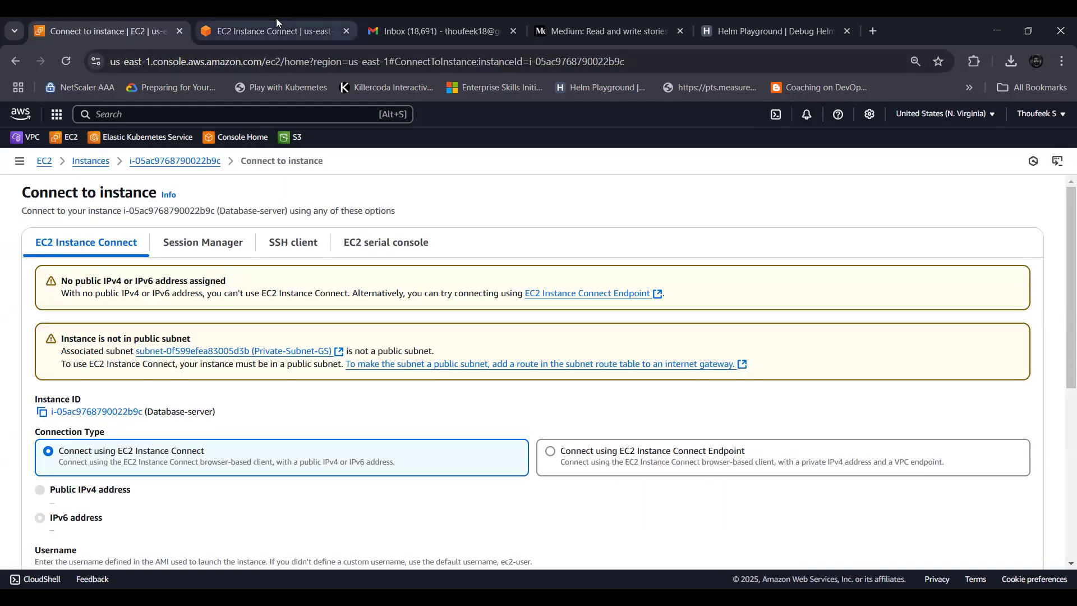
left_click(277, 19)
left_click(131, 23)
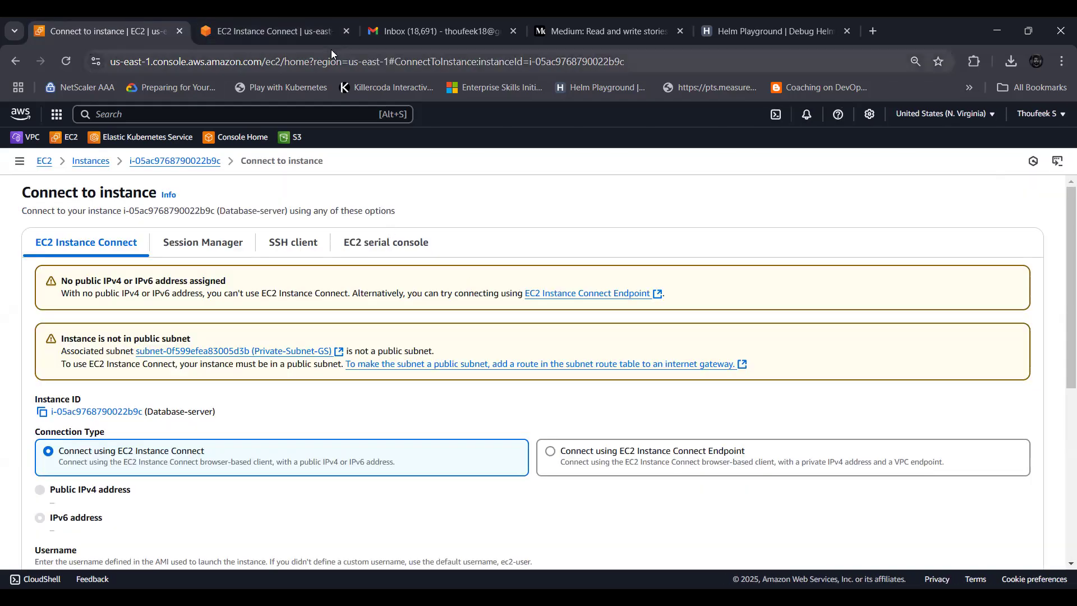
left_click(272, 17)
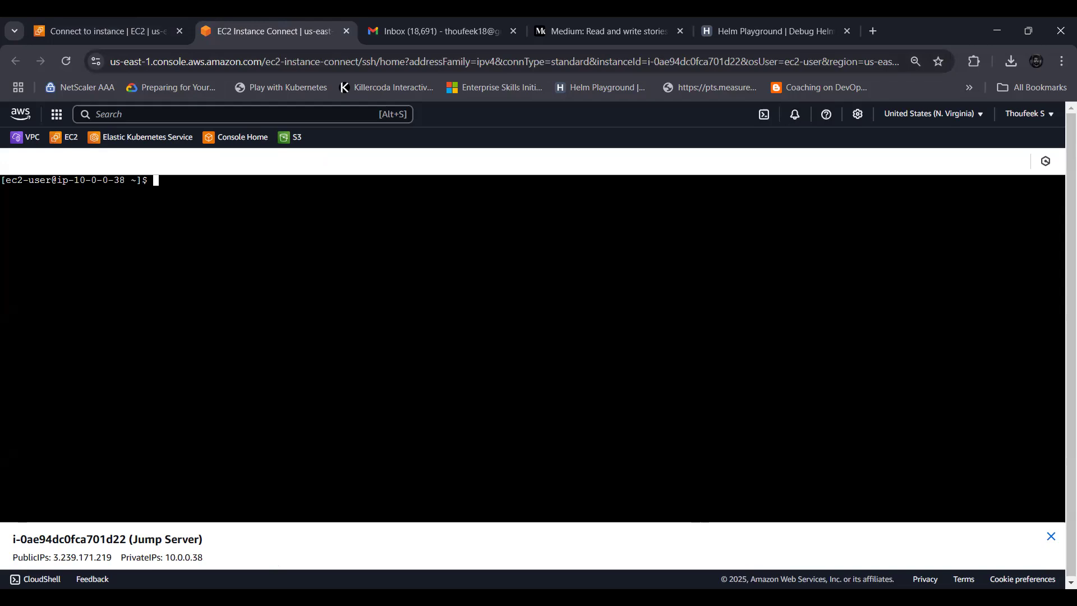
key("alt+Tab")
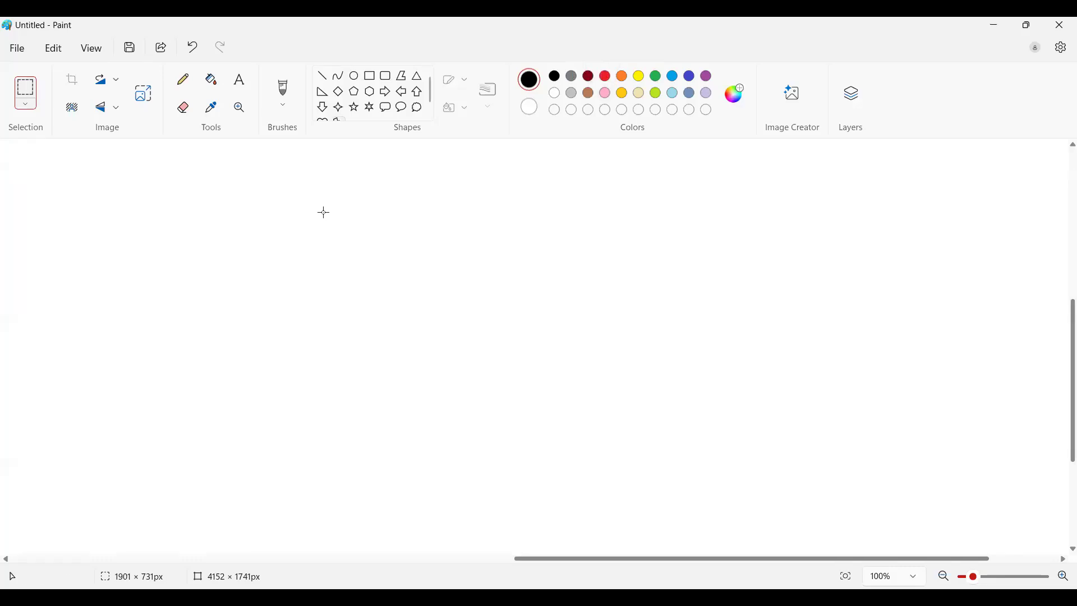
- Freehand-sketch a box labelled AWS, EC2 and public inside a large boundary curve
left_click(282, 104)
left_click(307, 124)
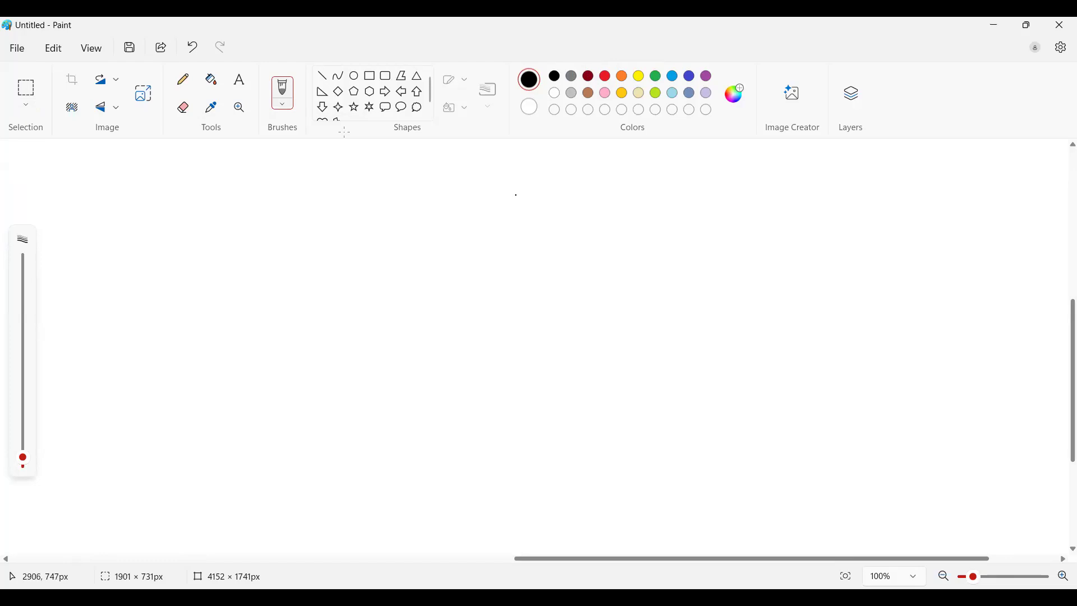
left_click_drag(508, 197, 515, 252)
mouse_move(508, 196)
left_mouse_down()
mouse_move(587, 190)
mouse_move(599, 253)
mouse_move(531, 271)
mouse_move(510, 250)
left_mouse_up()
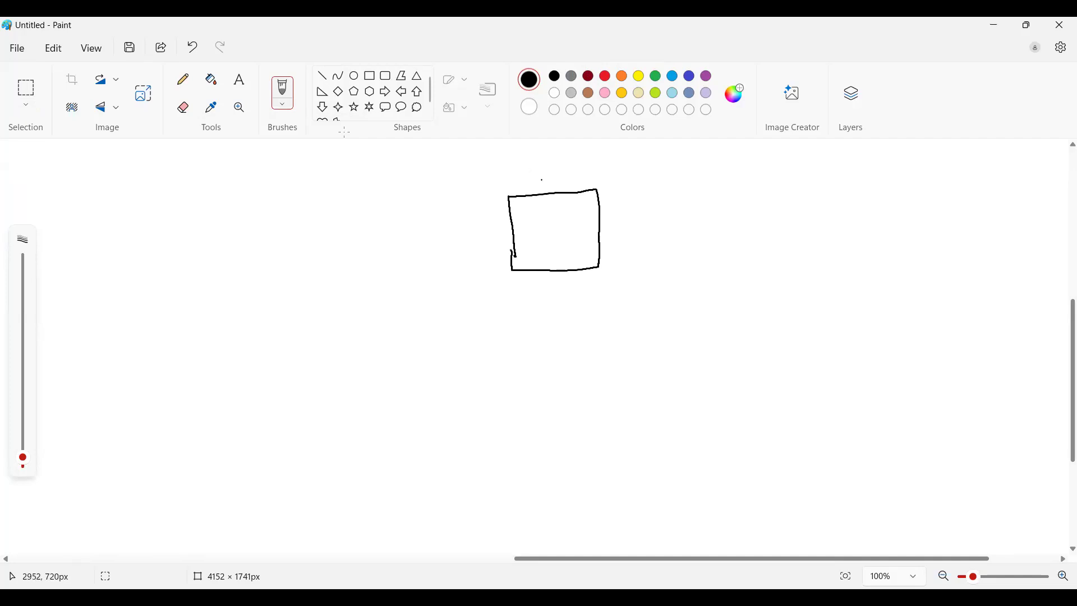
mouse_move(523, 181)
left_mouse_down()
mouse_move(529, 165)
mouse_move(534, 178)
mouse_move(554, 168)
mouse_move(576, 180)
left_mouse_up()
mouse_move(649, 178)
left_mouse_down()
mouse_move(661, 194)
mouse_move(712, 185)
left_mouse_up()
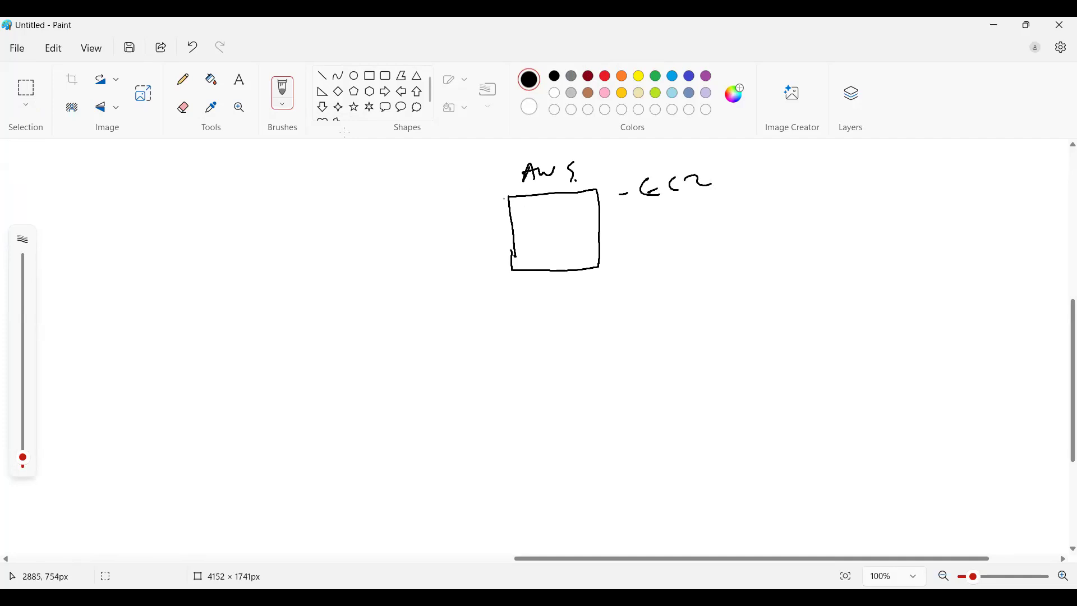
left_click_drag(483, 205, 525, 203)
mouse_move(413, 180)
left_mouse_down()
mouse_move(416, 197)
mouse_move(414, 186)
left_mouse_up()
left_click_drag(427, 175, 476, 168)
mouse_move(369, 151)
left_mouse_down()
mouse_move(361, 219)
mouse_move(637, 273)
mouse_move(807, 175)
mouse_move(813, 150)
mouse_move(835, 185)
mouse_move(845, 172)
left_mouse_up()
left_click_drag(850, 169, 841, 194)
- Draw two small computer boxes at lower left and write EC2 inside the top box
mouse_move(102, 464)
left_mouse_down()
mouse_move(106, 489)
mouse_move(139, 456)
mouse_move(137, 495)
mouse_move(108, 480)
left_mouse_up()
mouse_move(94, 418)
left_mouse_down()
mouse_move(100, 451)
mouse_move(129, 407)
mouse_move(132, 451)
left_mouse_up()
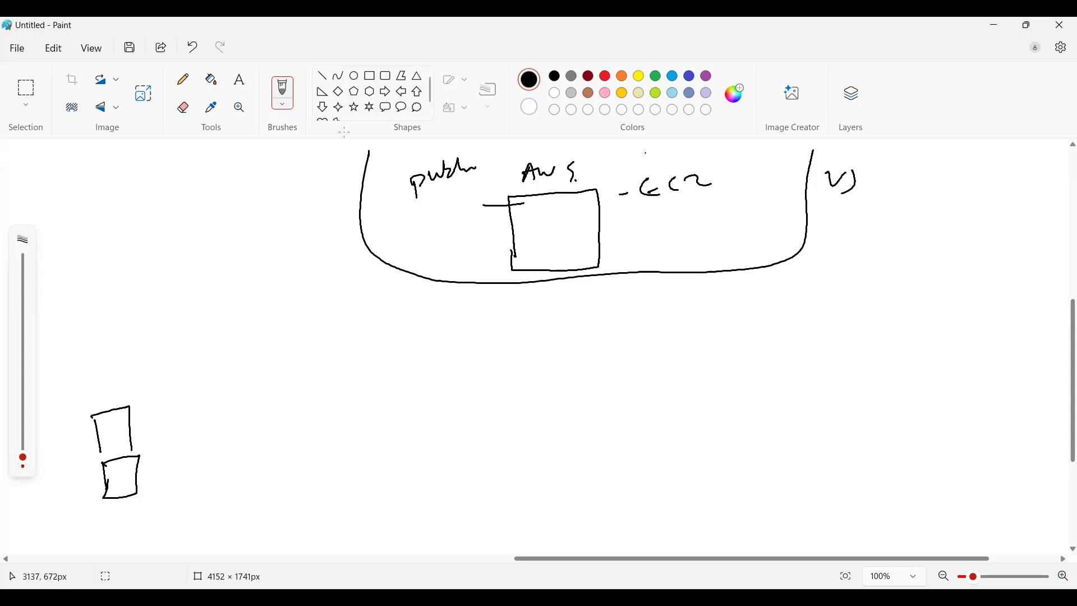
mouse_move(541, 224)
left_mouse_down()
mouse_move(543, 241)
mouse_move(574, 240)
left_mouse_up()
left_click(589, 234)
- Handwrite MobaXterm and PuTTY notes and a circled Cmd/PowerShell label beside the small boxes
left_click_drag(101, 376, 102, 395)
mouse_move(82, 343)
left_mouse_down()
mouse_move(118, 329)
mouse_move(121, 339)
left_mouse_up()
left_click(129, 325)
mouse_move(72, 292)
left_mouse_down()
mouse_move(74, 307)
mouse_move(139, 293)
left_mouse_up()
left_click_drag(132, 425, 142, 377)
mouse_move(152, 378)
left_mouse_down()
mouse_move(172, 358)
mouse_move(165, 397)
mouse_move(203, 372)
left_mouse_up()
left_click_drag(124, 318, 160, 280)
left_click_drag(96, 355, 114, 346)
left_click_drag(72, 317, 130, 299)
mouse_move(208, 335)
left_mouse_down()
mouse_move(166, 337)
mouse_move(163, 413)
mouse_move(225, 342)
mouse_move(199, 334)
left_mouse_up()
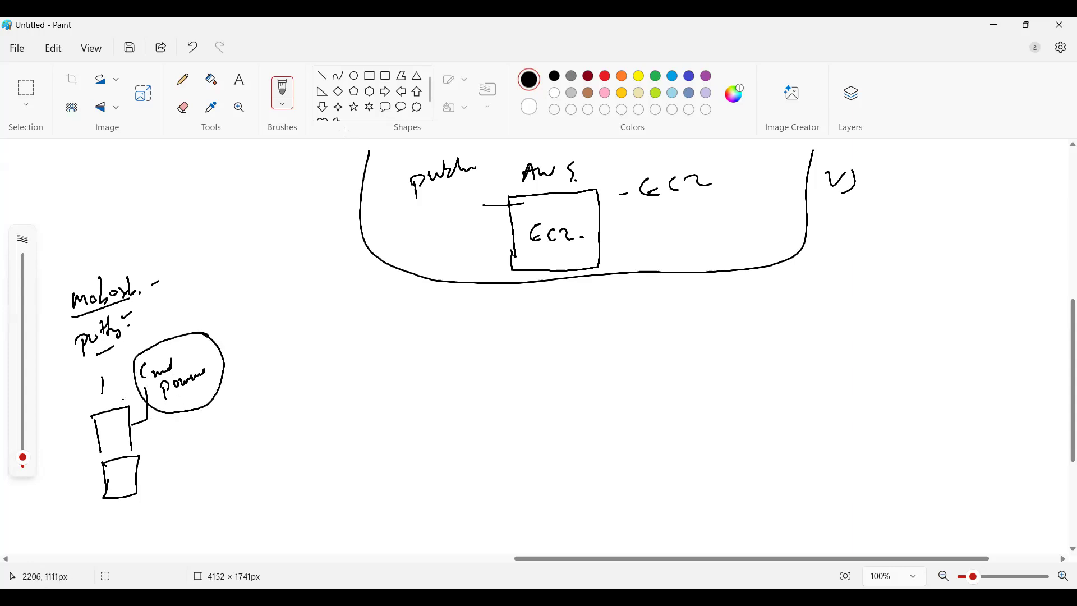
- Draw a line down from EC2 to a circled note reading public IP, username, private
left_click_drag(98, 267, 128, 259)
left_click_drag(143, 441, 192, 430)
mouse_move(556, 261)
left_mouse_down()
mouse_move(533, 322)
mouse_move(571, 321)
left_mouse_up()
mouse_move(580, 309)
left_mouse_down()
mouse_move(577, 319)
mouse_move(592, 322)
left_mouse_up()
left_click_drag(604, 305, 610, 318)
left_click_drag(530, 347, 626, 348)
left_click_drag(536, 373, 539, 390)
left_click_drag(538, 374, 612, 371)
left_click(598, 372)
left_click_drag(626, 349, 632, 363)
left_click(644, 362)
mouse_move(643, 314)
left_mouse_down()
mouse_move(588, 279)
mouse_move(575, 404)
mouse_move(643, 301)
left_mouse_up()
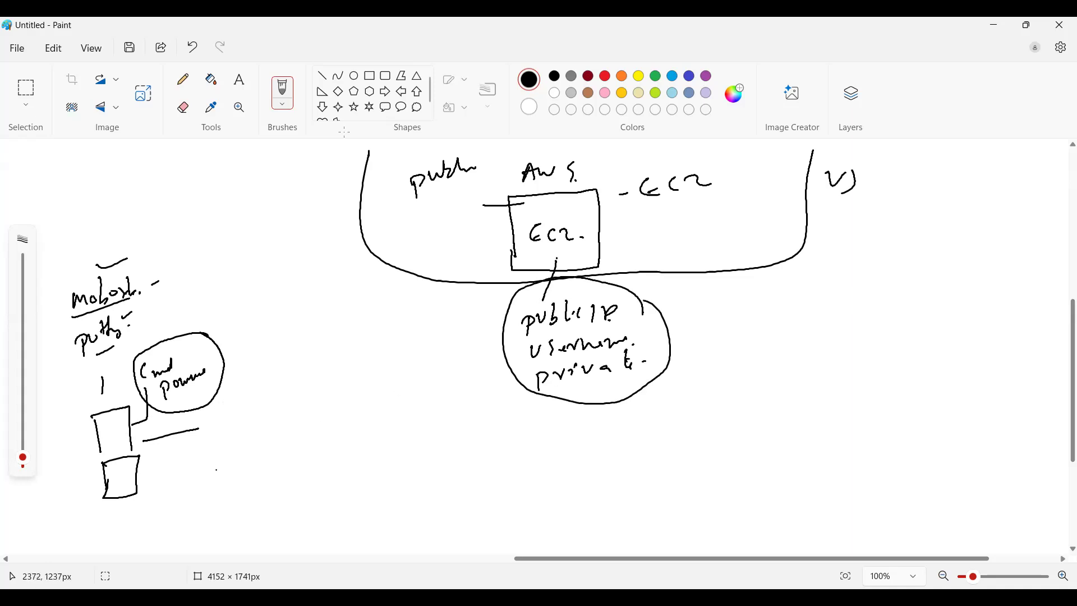
- Label public beside EC2, link it to the circled note, and arrow the left notes into EC2
left_click_drag(133, 471, 167, 456)
mouse_move(589, 218)
left_mouse_down()
mouse_move(640, 218)
mouse_move(665, 231)
left_mouse_up()
mouse_move(663, 211)
left_mouse_down()
mouse_move(664, 223)
mouse_move(732, 213)
left_mouse_up()
left_click_drag(742, 216, 747, 215)
mouse_move(687, 234)
left_mouse_down()
mouse_move(640, 360)
mouse_move(660, 346)
left_mouse_up()
left_click_drag(683, 236, 693, 258)
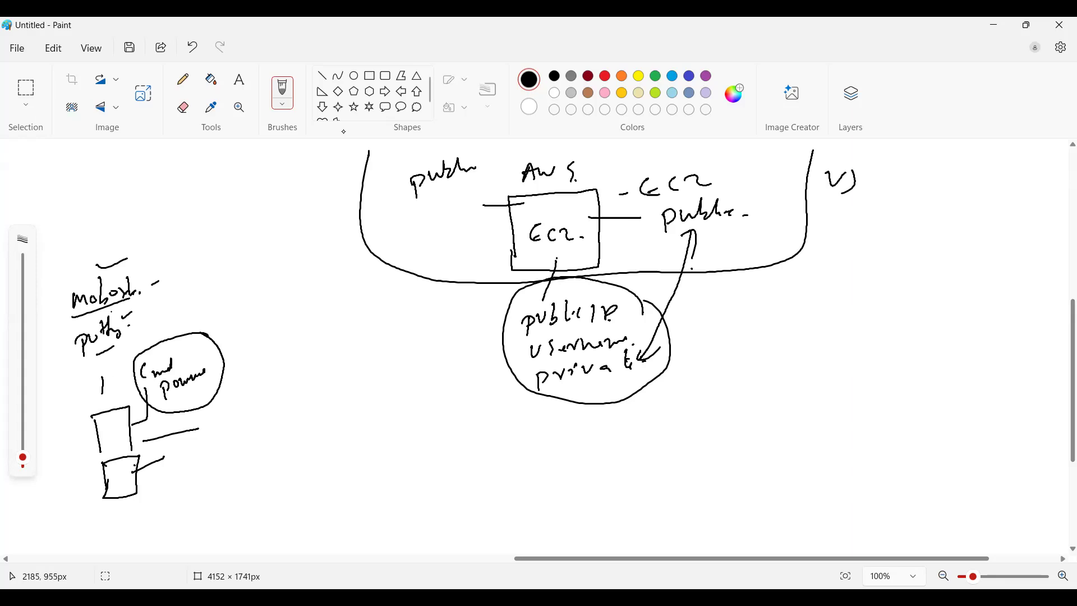
left_click_drag(145, 271, 165, 272)
mouse_move(144, 334)
left_mouse_down()
mouse_move(187, 280)
mouse_move(345, 228)
mouse_move(452, 219)
mouse_move(499, 225)
mouse_move(491, 239)
left_mouse_up()
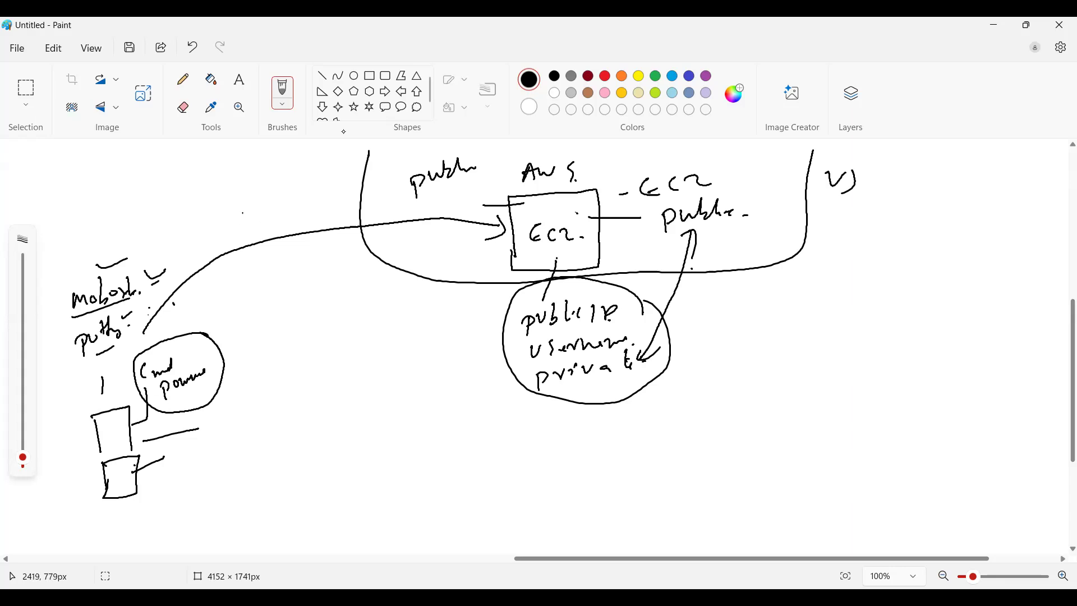
- Label the long arrow SSH with a circled 22, add Bastion arrows into EC2, and write Bash
mouse_move(245, 206)
left_mouse_down()
mouse_move(230, 232)
mouse_move(266, 218)
left_mouse_up()
mouse_move(282, 198)
left_mouse_down()
mouse_move(279, 213)
mouse_move(292, 202)
left_mouse_up()
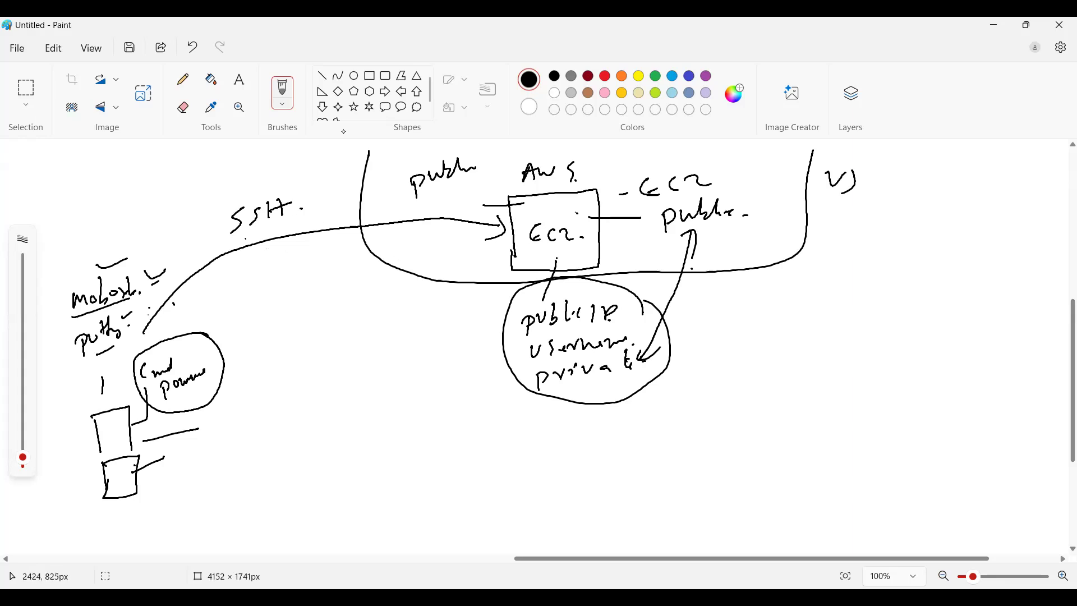
mouse_move(256, 259)
left_mouse_down()
mouse_move(276, 273)
mouse_move(298, 262)
mouse_move(294, 246)
left_mouse_up()
left_click_drag(526, 254, 447, 297)
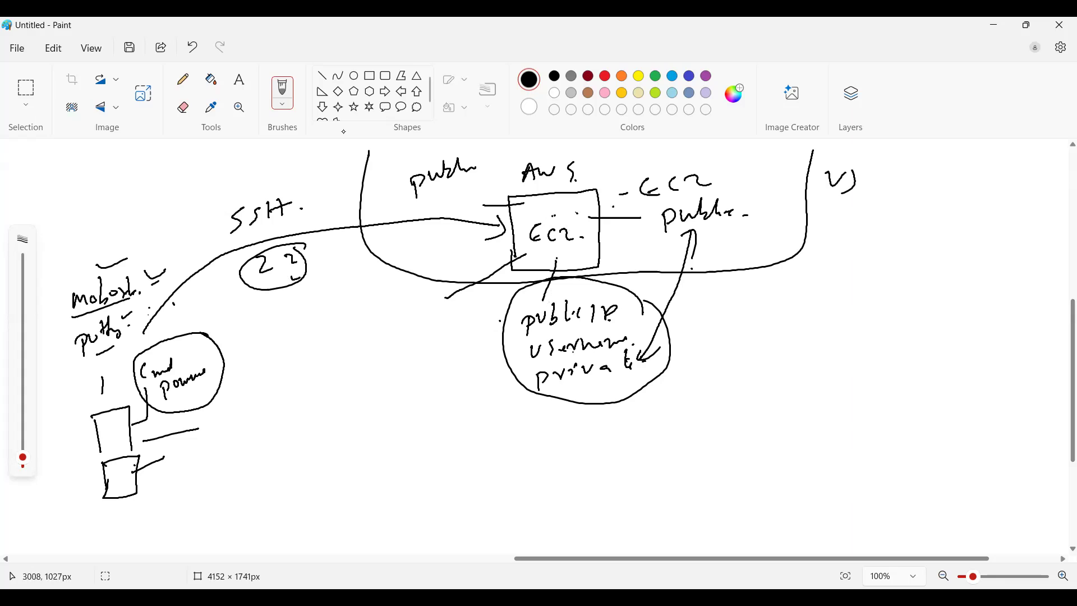
left_click_drag(580, 385, 609, 374)
left_click_drag(713, 191, 708, 196)
left_click_drag(526, 263, 478, 309)
left_click_drag(82, 279, 124, 257)
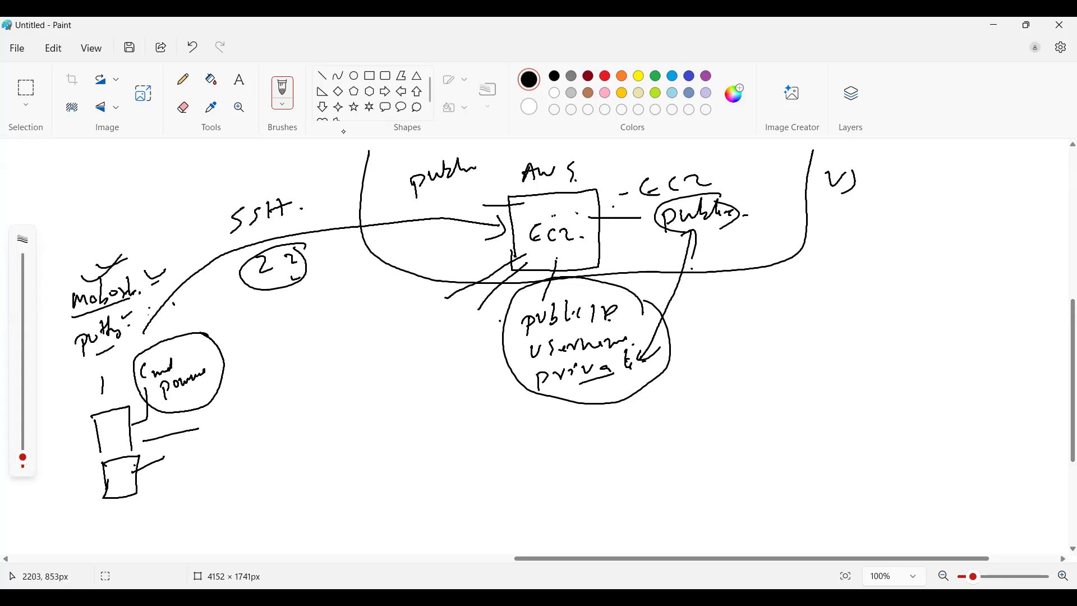
left_click_drag(86, 324, 124, 311)
left_click_drag(537, 251, 503, 290)
left_click_drag(580, 390, 573, 411)
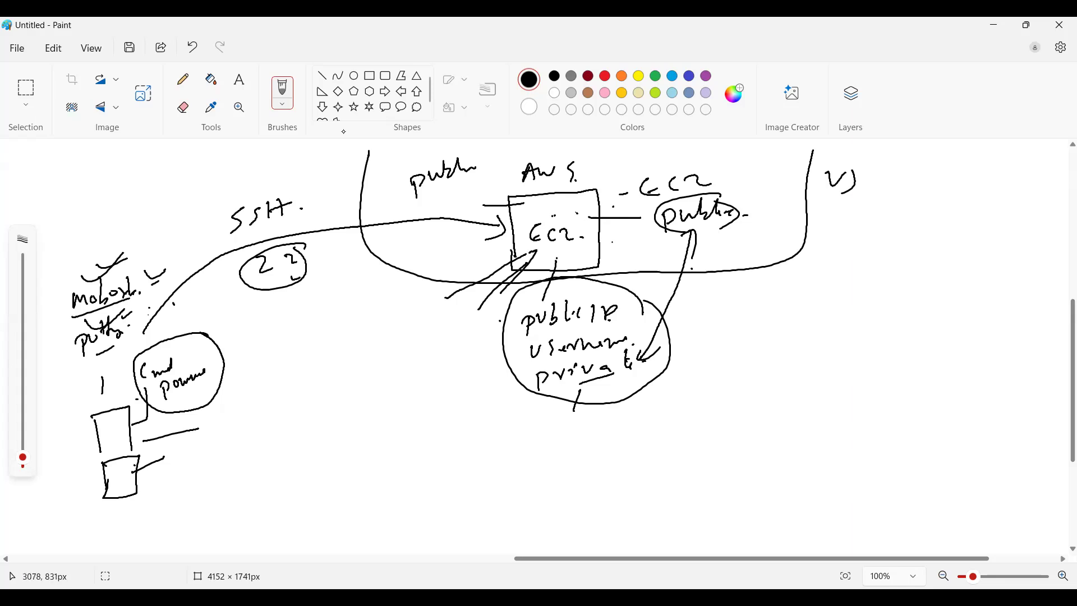
mouse_move(533, 220)
left_mouse_down()
mouse_move(395, 303)
mouse_move(369, 365)
left_mouse_up()
mouse_move(371, 340)
left_mouse_down()
mouse_move(375, 363)
mouse_move(407, 364)
left_mouse_up()
mouse_move(412, 338)
left_mouse_down()
mouse_move(421, 359)
mouse_move(442, 354)
left_mouse_up()
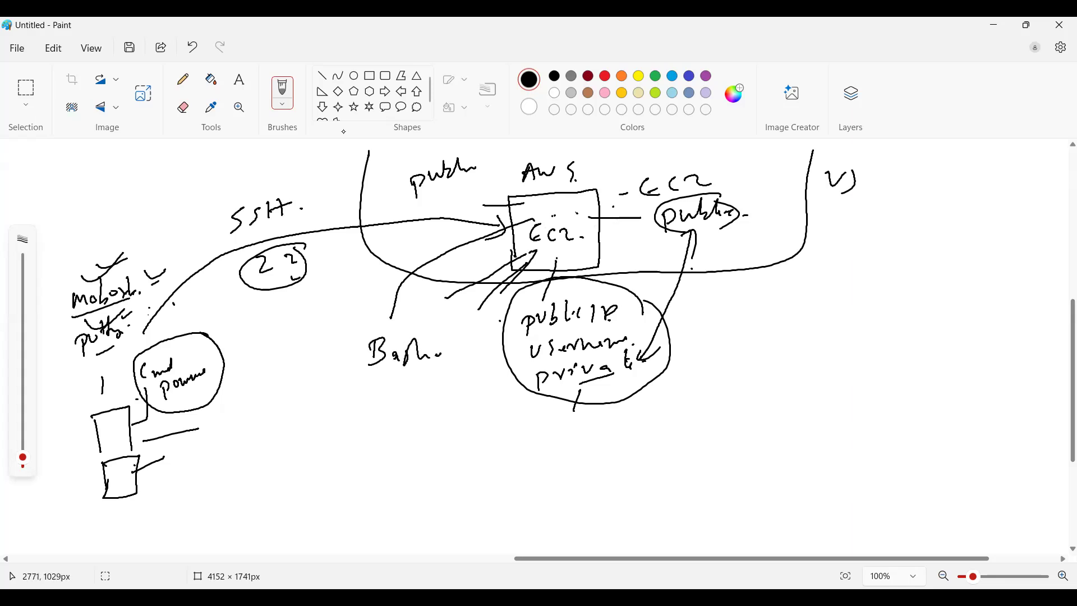
- Draw a box at right labelled private and database, framed by a parallelogram
left_click_drag(862, 208, 857, 246)
mouse_move(863, 208)
left_mouse_down()
mouse_move(905, 239)
mouse_move(856, 246)
left_mouse_up()
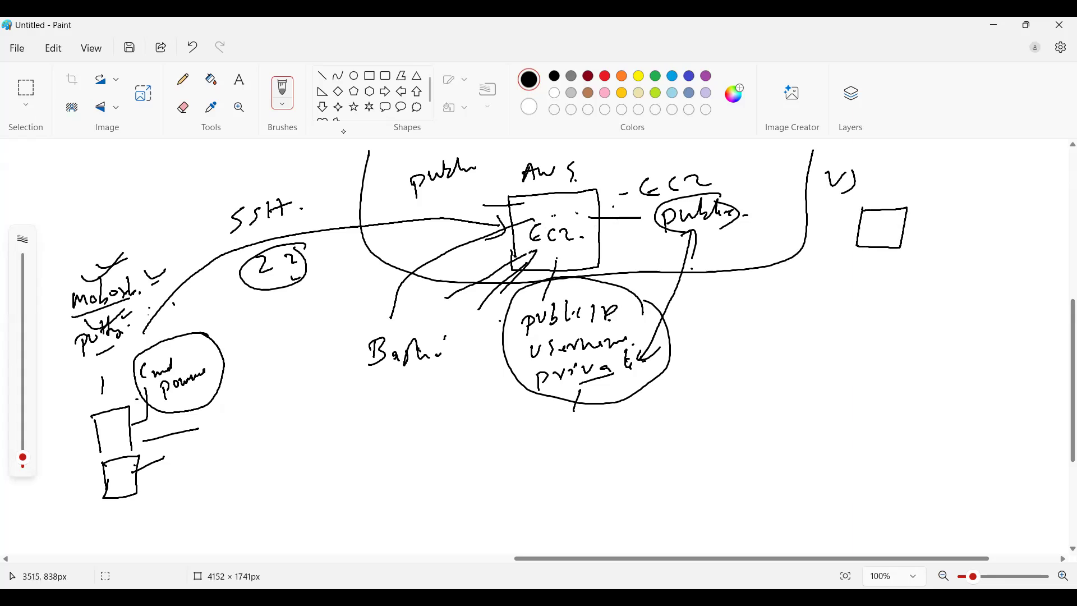
left_click_drag(895, 169, 893, 190)
left_click_drag(893, 168, 928, 180)
left_click_drag(934, 170, 978, 180)
left_click_drag(913, 197, 963, 198)
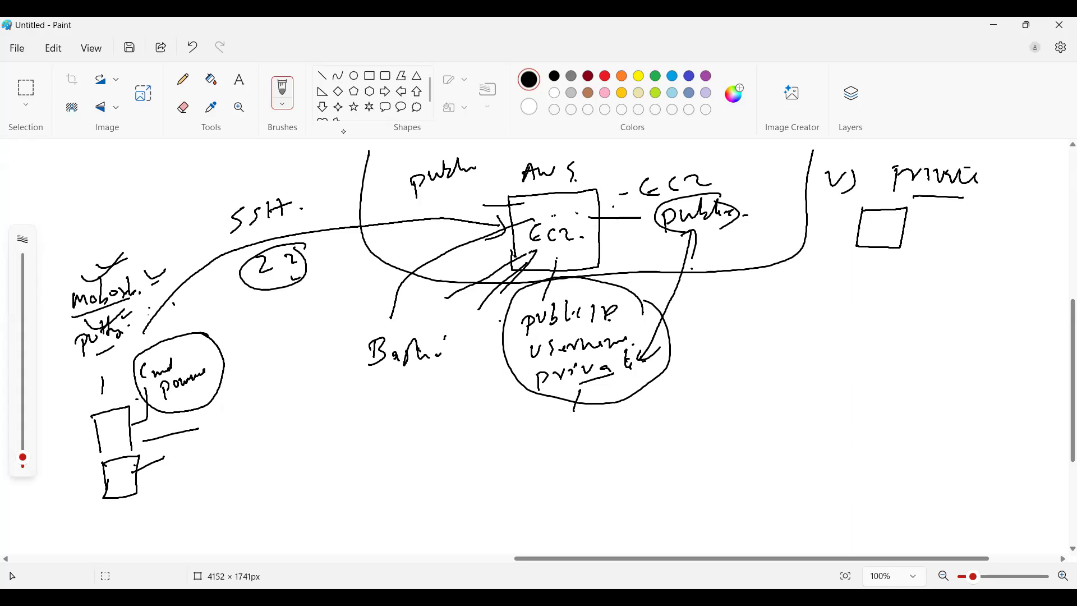
left_click_drag(898, 227, 1044, 228)
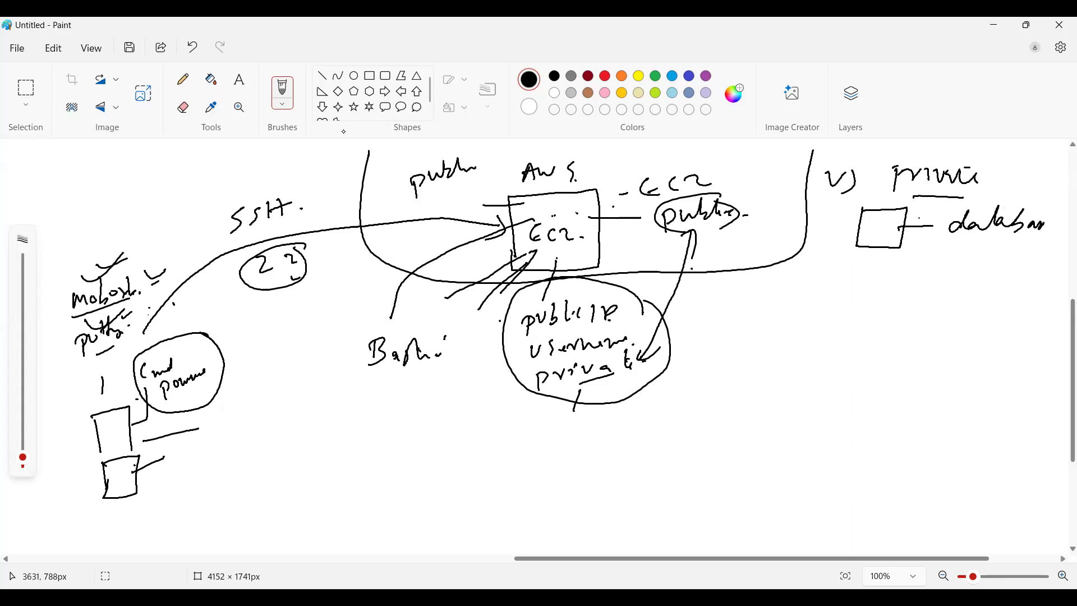
left_click_drag(805, 256, 1036, 261)
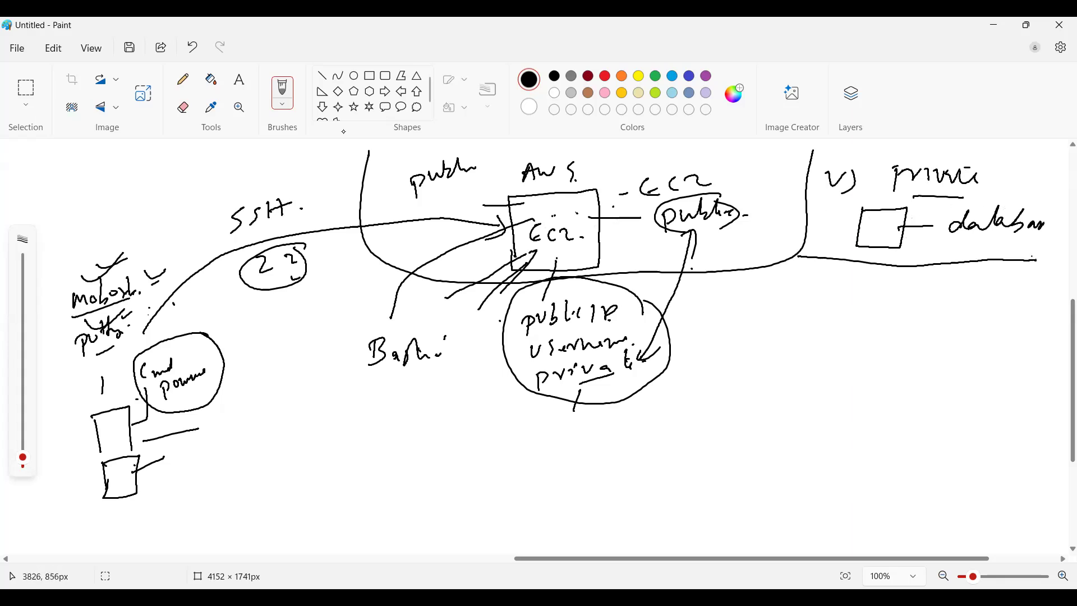
mouse_move(845, 198)
left_mouse_down()
mouse_move(825, 242)
mouse_move(917, 196)
mouse_move(916, 250)
left_mouse_up()
left_click_drag(820, 242, 929, 259)
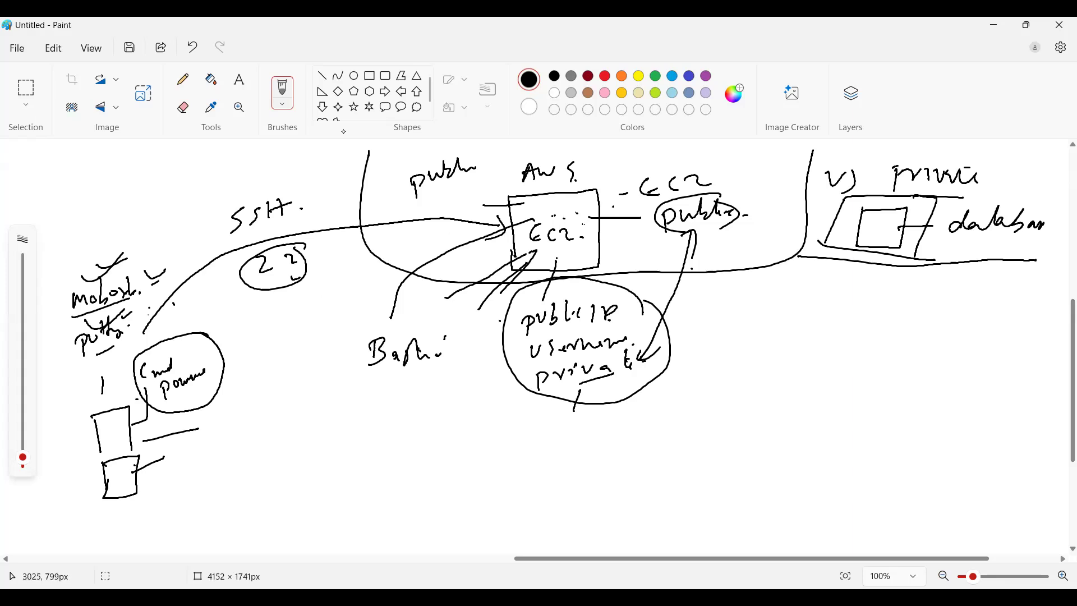
- Draw arcs from EC2 to the private database box, write pem Private Key, and link Bash to the public IP circle
left_click_drag(174, 260, 201, 239)
mouse_move(587, 214)
left_mouse_down()
mouse_move(667, 171)
mouse_move(763, 178)
mouse_move(844, 217)
mouse_move(818, 218)
left_mouse_up()
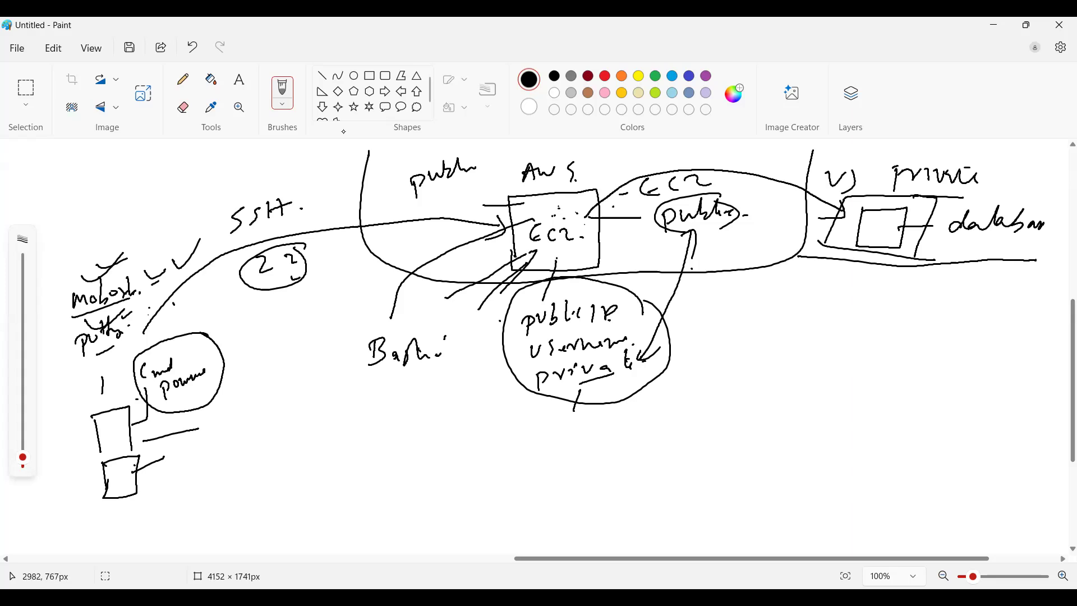
mouse_move(589, 245)
left_mouse_down()
mouse_move(622, 251)
mouse_move(715, 326)
mouse_move(822, 333)
left_mouse_up()
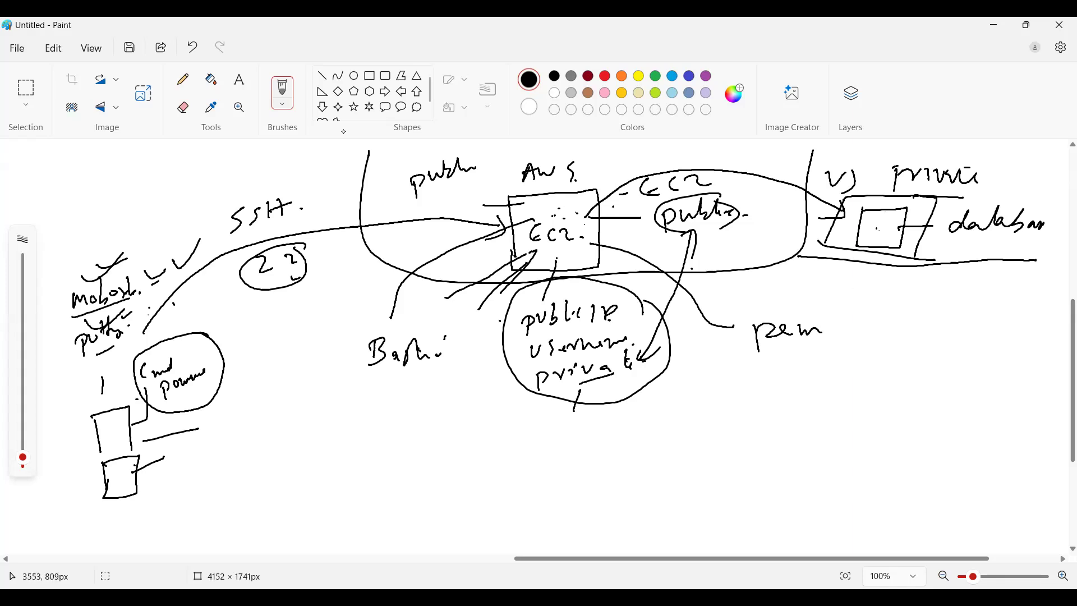
mouse_move(848, 306)
left_mouse_down()
mouse_move(846, 331)
mouse_move(860, 319)
mouse_move(955, 320)
mouse_move(966, 338)
left_mouse_up()
left_click_drag(449, 365, 518, 332)
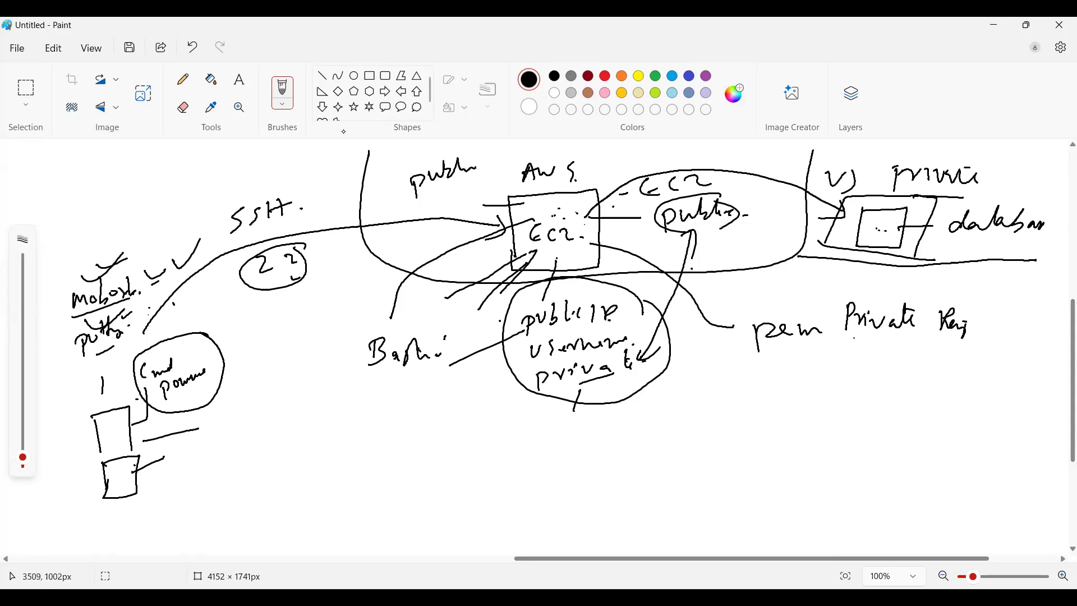
- Write private and Username below Private Key and circle those notes
left_click_drag(890, 240, 894, 284)
mouse_move(854, 353)
left_mouse_down()
mouse_move(857, 369)
mouse_move(884, 348)
left_mouse_up()
mouse_move(888, 346)
left_mouse_down()
mouse_move(890, 357)
mouse_move(897, 347)
left_mouse_up()
left_click_drag(897, 347, 922, 357)
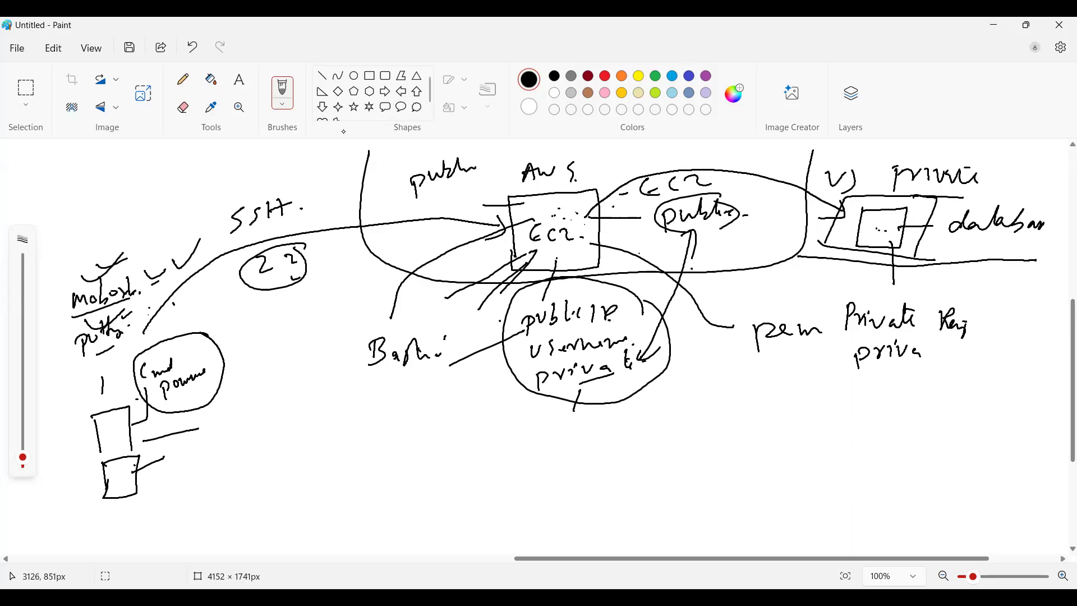
left_click_drag(757, 270, 805, 257)
mouse_move(930, 331)
left_mouse_down()
mouse_move(948, 354)
mouse_move(942, 337)
left_mouse_up()
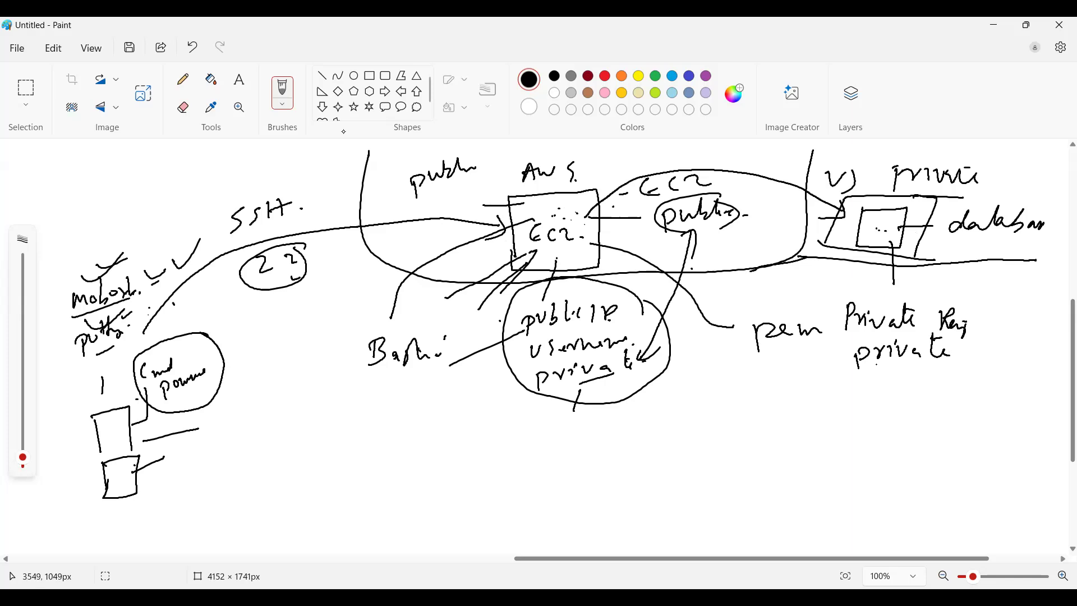
mouse_move(866, 380)
left_mouse_down()
mouse_move(886, 393)
mouse_move(942, 385)
left_mouse_up()
mouse_move(998, 311)
left_mouse_down()
mouse_move(992, 301)
mouse_move(859, 276)
mouse_move(858, 409)
mouse_move(995, 373)
mouse_move(997, 321)
left_mouse_up()
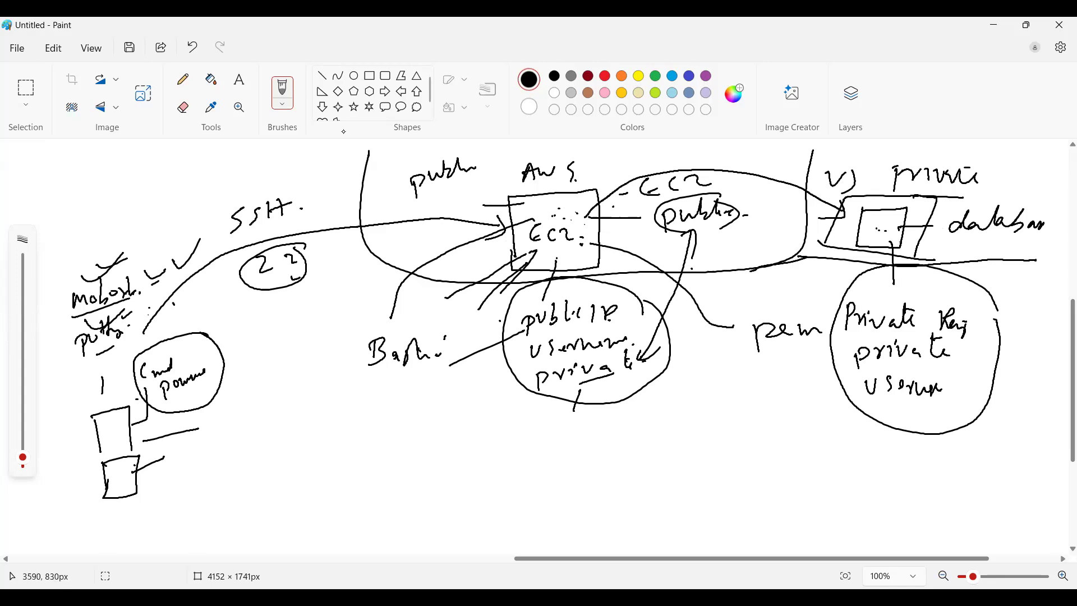
left_click_drag(986, 179, 1011, 171)
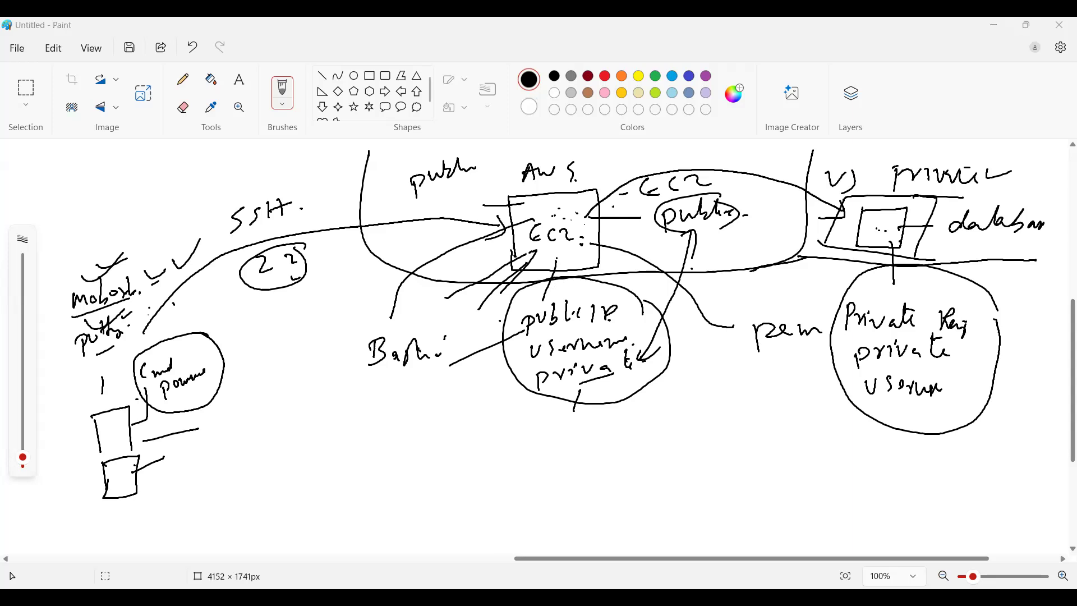
key("alt+Tab")
- Run ls, become root with sudo su, and open a new file named key in nano
type("ls")
key("Return")
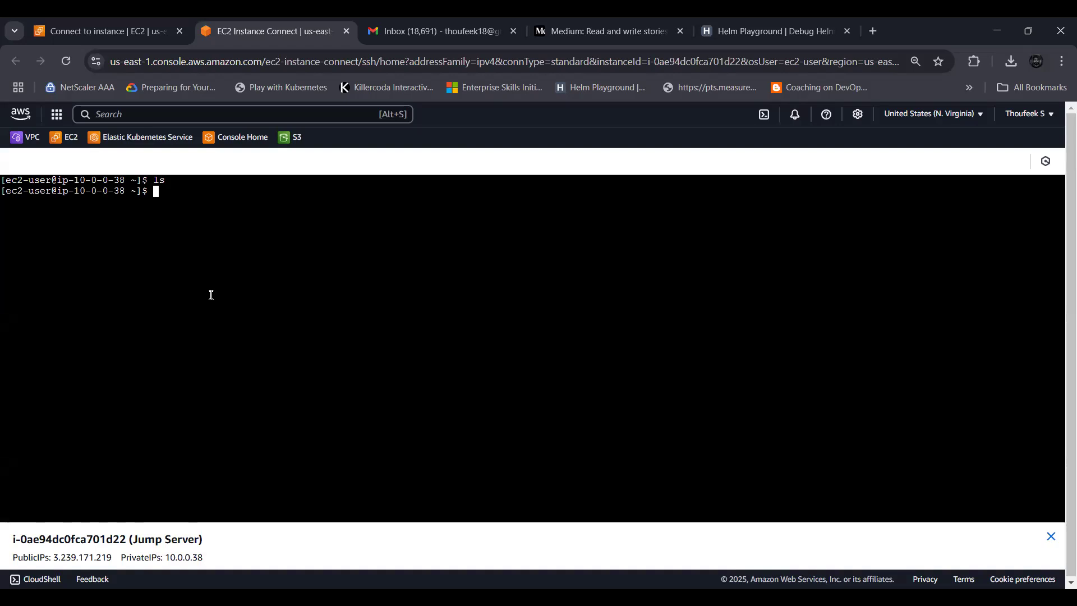
type("sudo su")
key("Return")
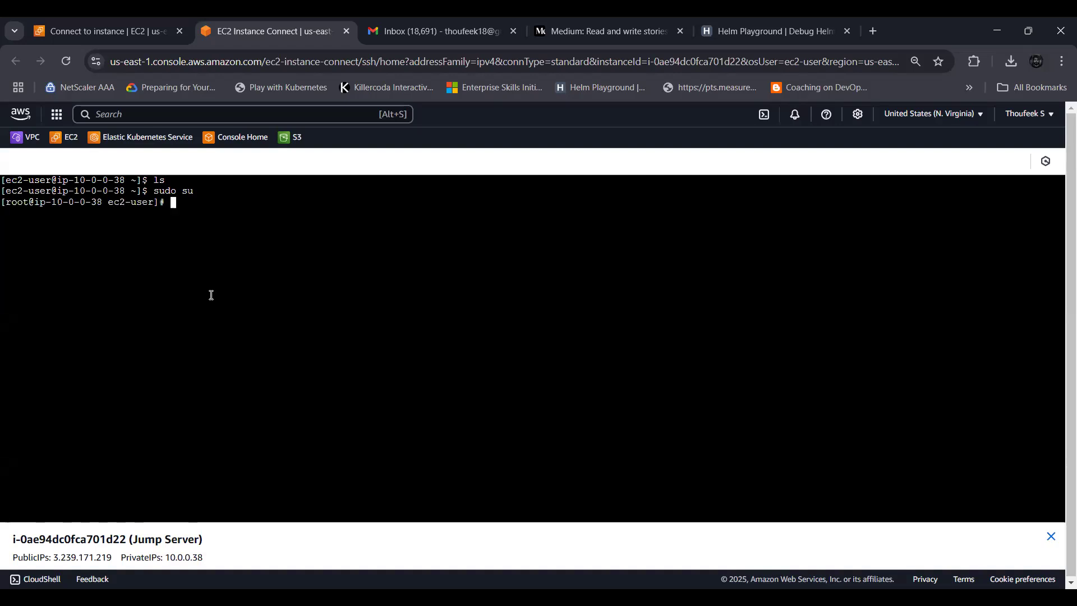
type("nano key")
key("Return")
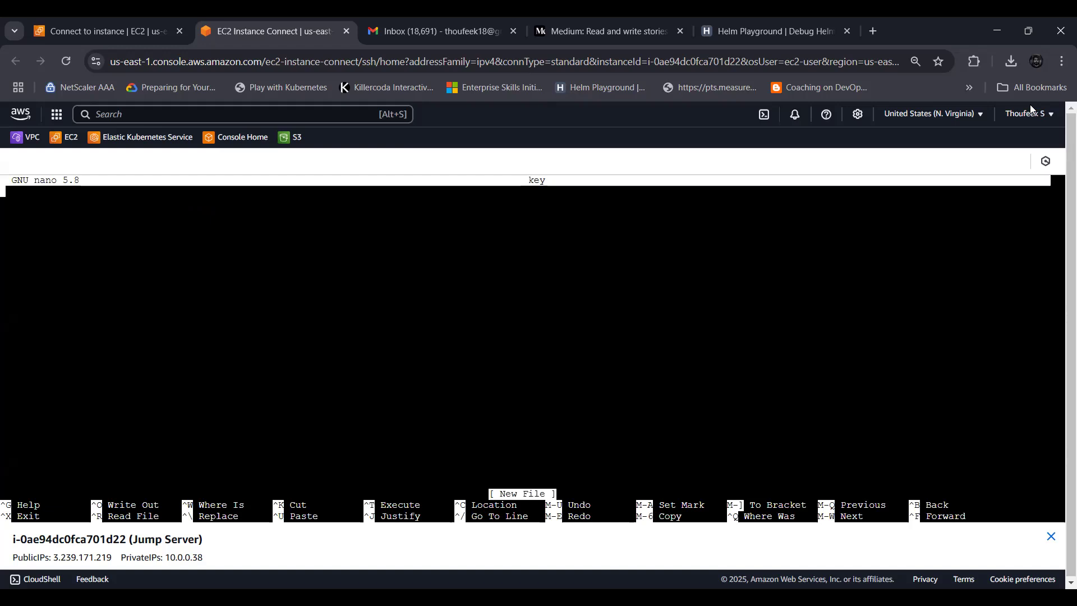
key("alt+Tab")
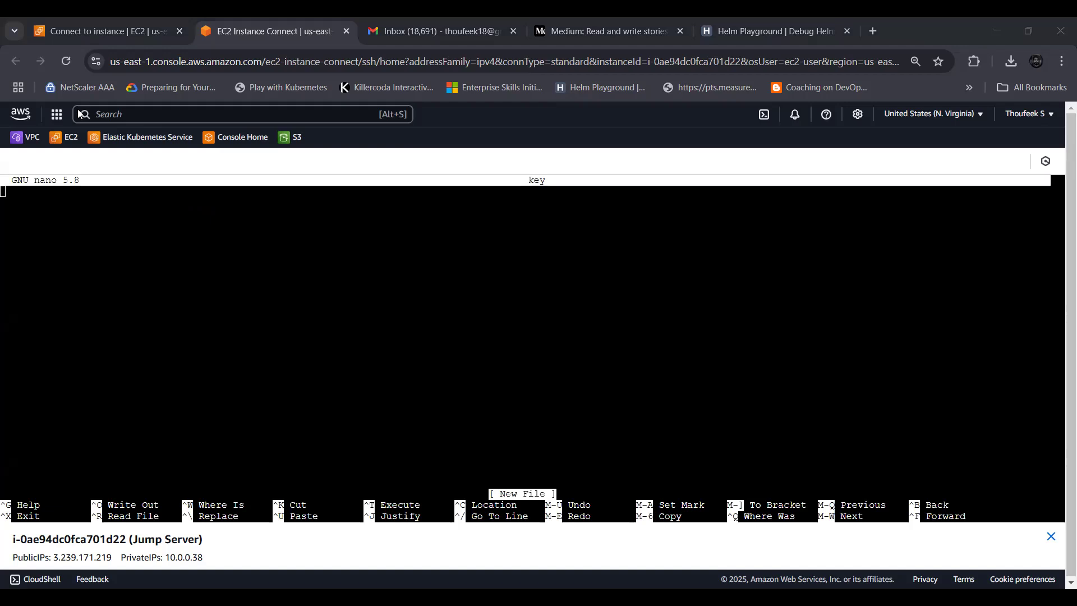
- Paste the RSA private key into nano, save it as key, and list files to confirm
right_click(223, 238)
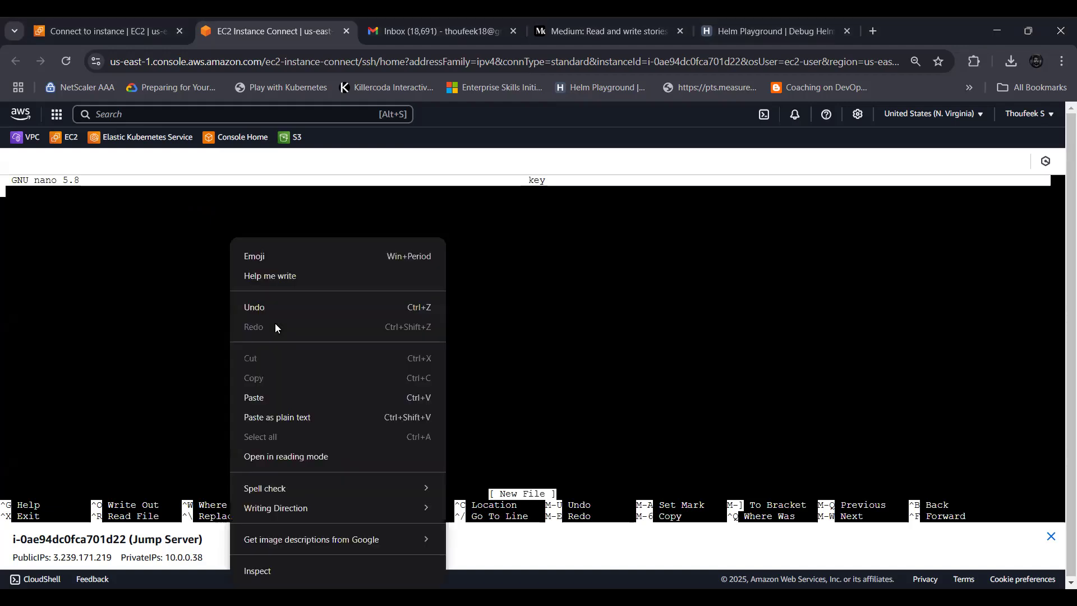
left_click(270, 391)
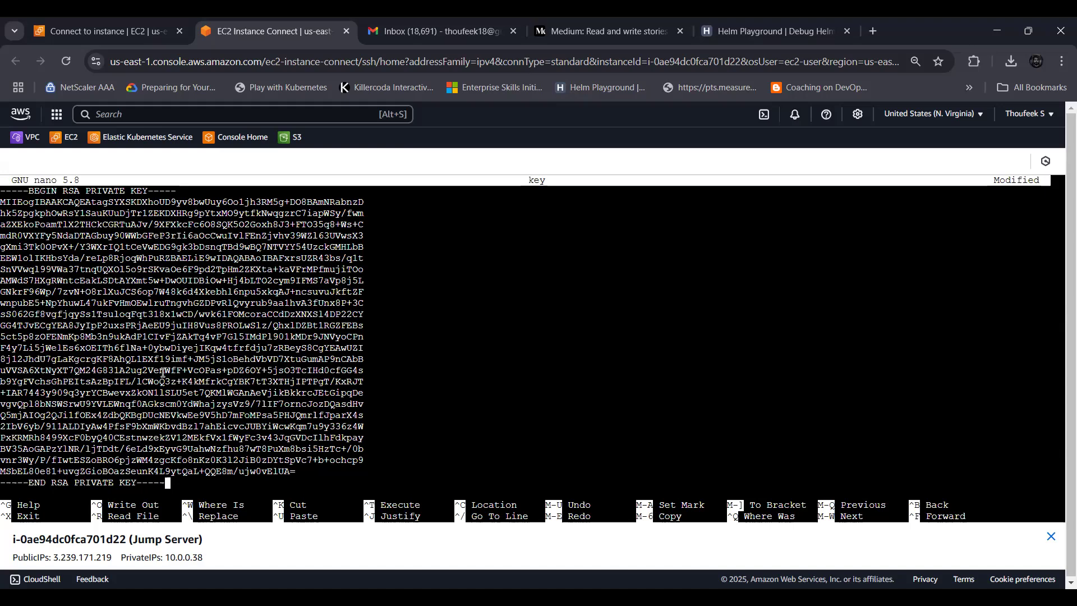
key("ctrl+x")
key("y")
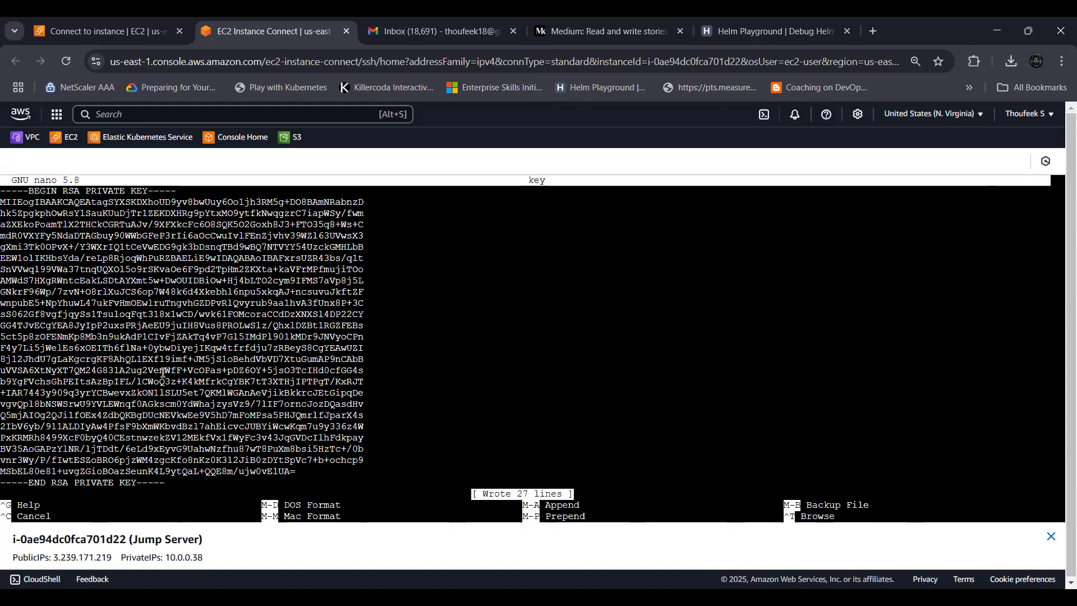
key("Return")
type("ls")
key("Return")
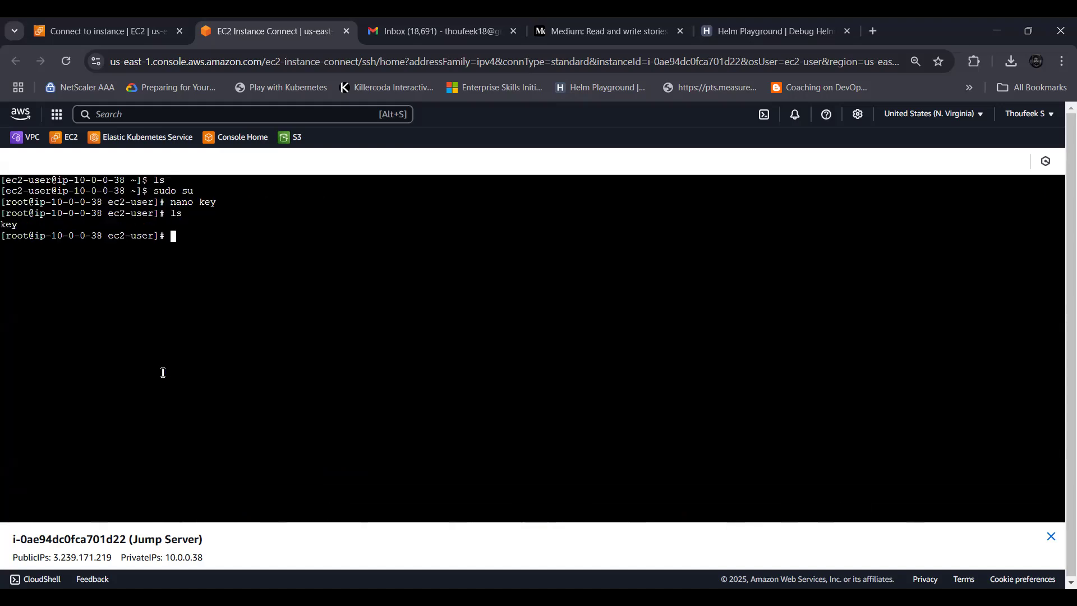
- Set key to permission 400 with chmod and begin typing ssh -i key ec2-user@
double_click(6, 224)
left_click(10, 224)
left_click_drag(5, 236, 52, 245)
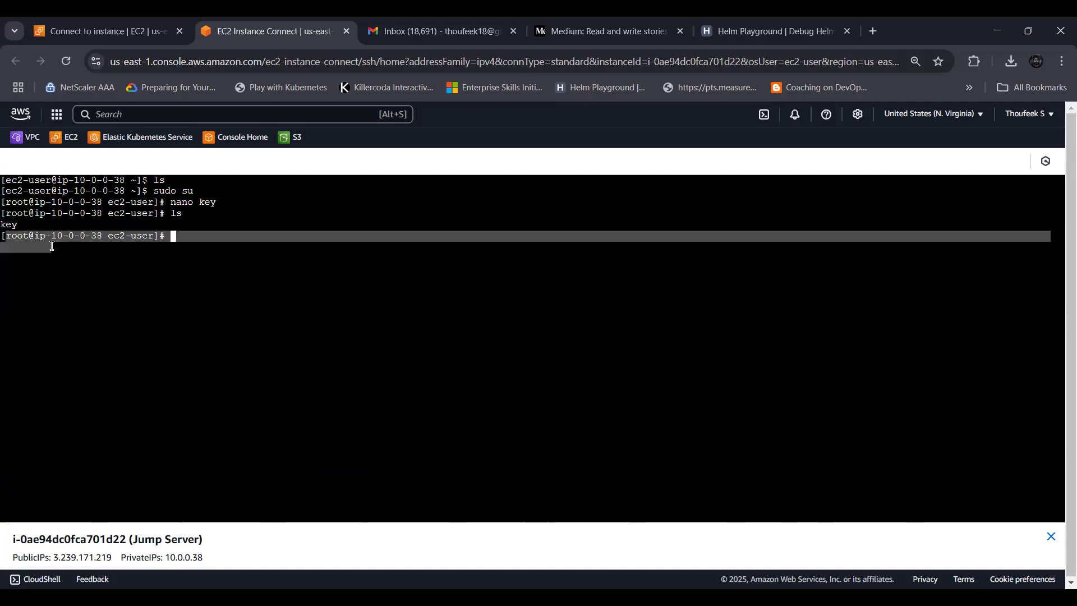
left_click(25, 224)
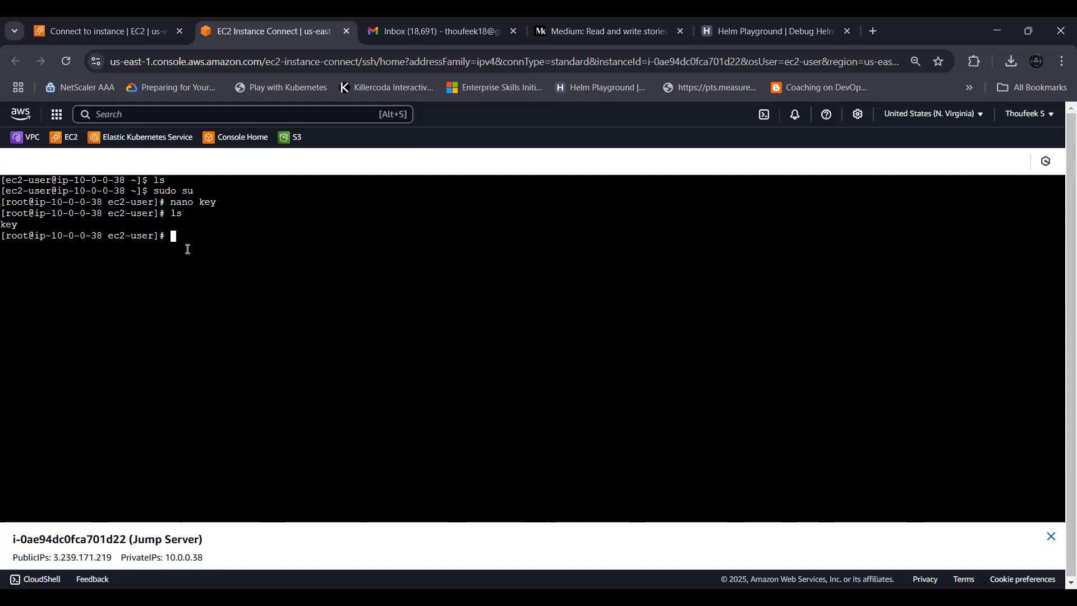
type("chmod 400 key")
key("Return")
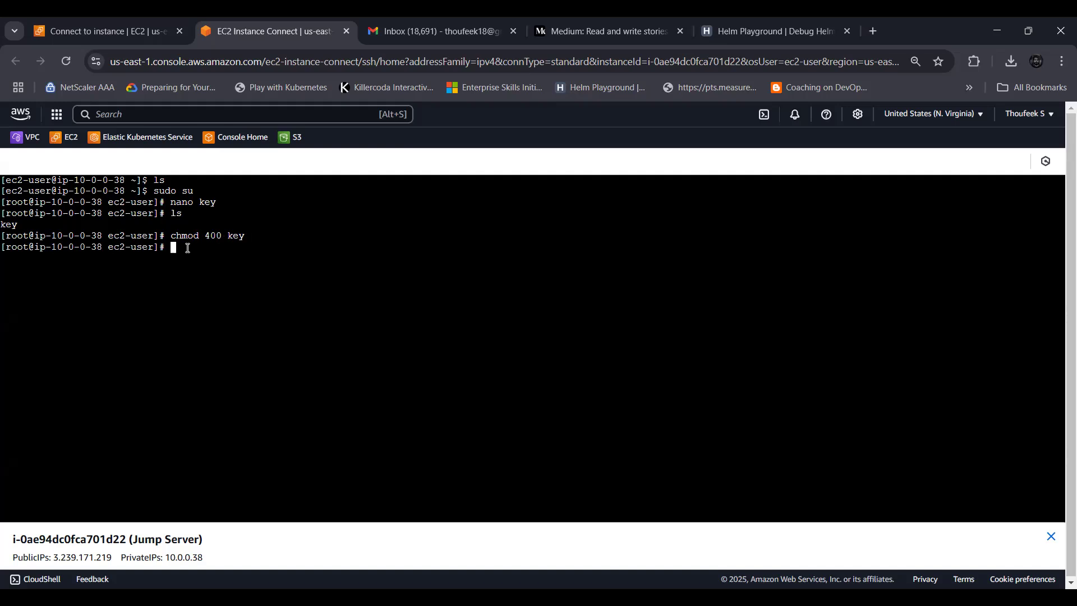
type("ssh -i key")
type("ec2-user@")
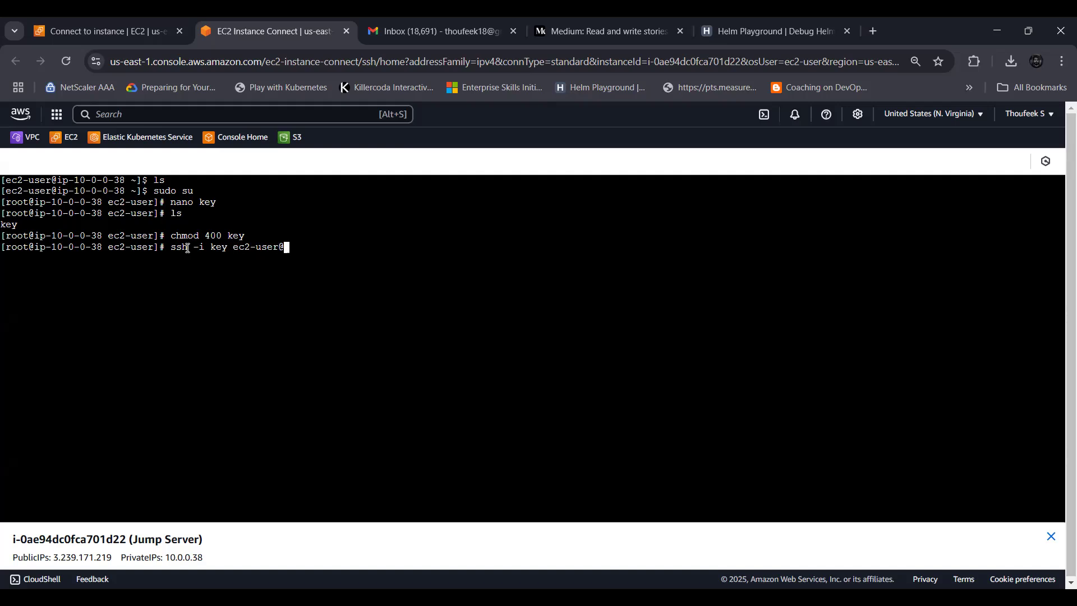
- SSH from the Jump Server into the Database-server at 10.0.1.99, answering 'yes' to the host key
left_click(118, 38)
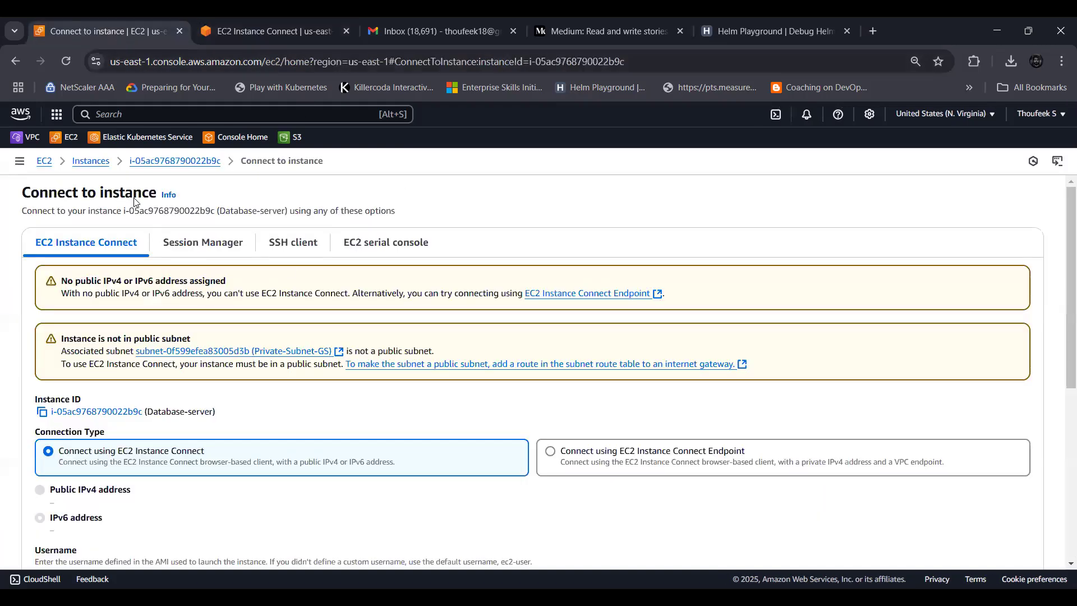
left_click(154, 162)
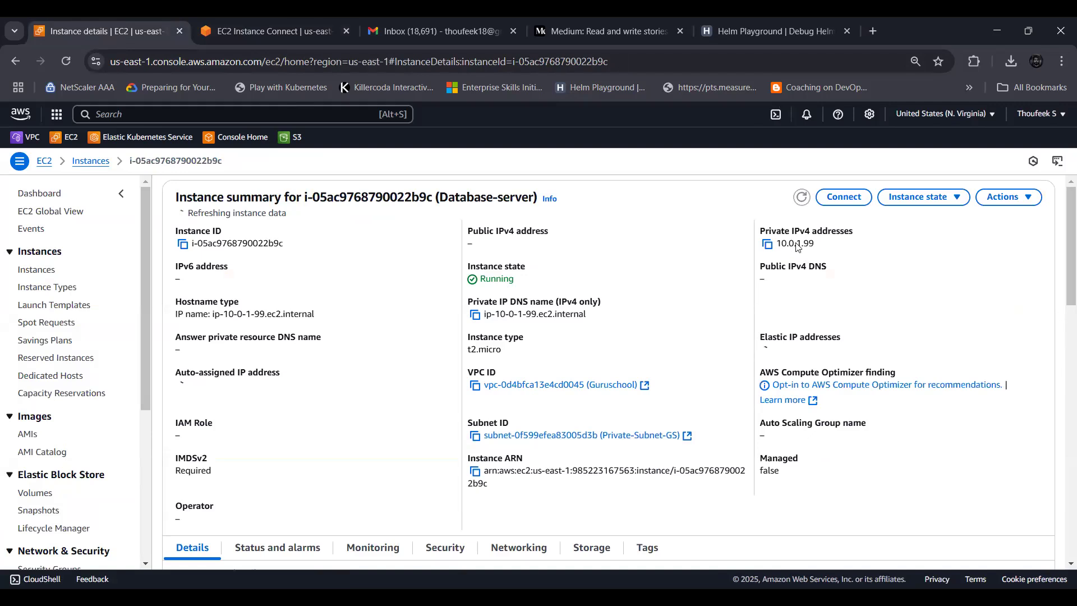
left_click(767, 244)
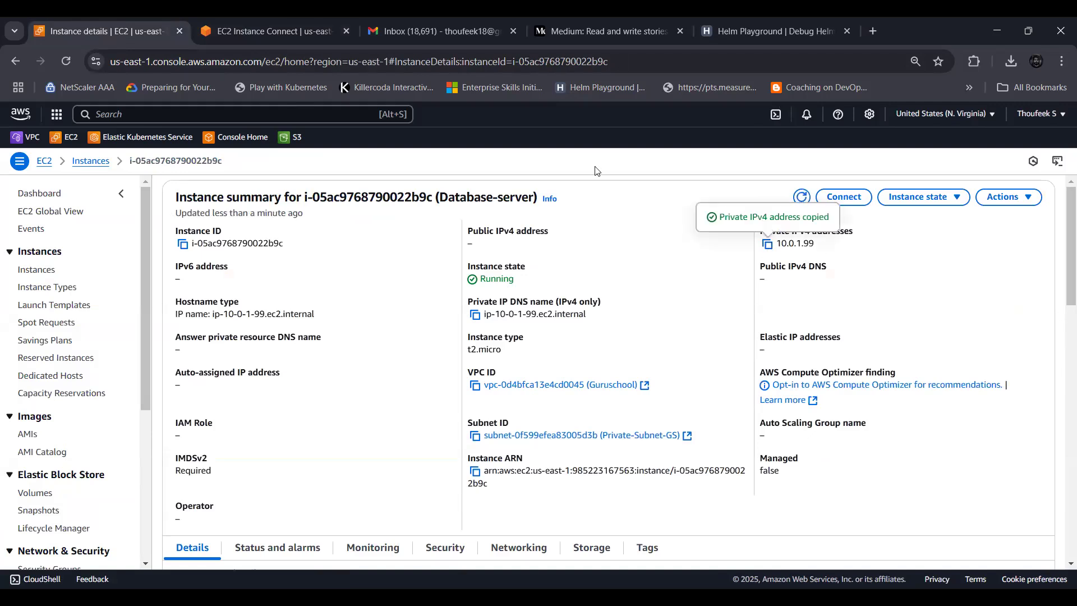
key("ctrl+Tab")
right_click(439, 240)
left_click(503, 400)
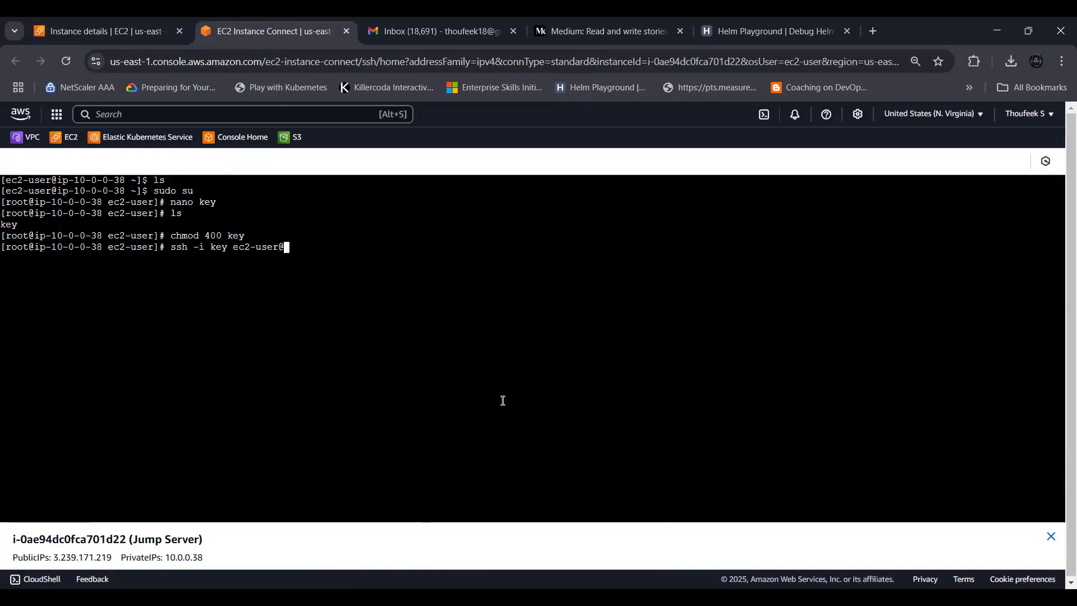
key("Return")
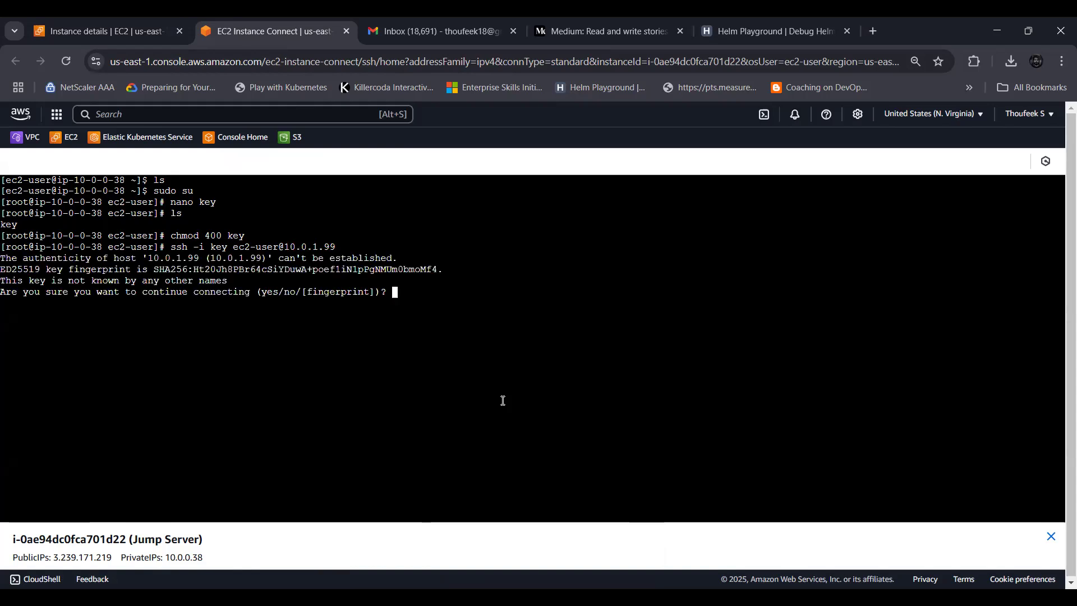
type("yes")
key("Return")
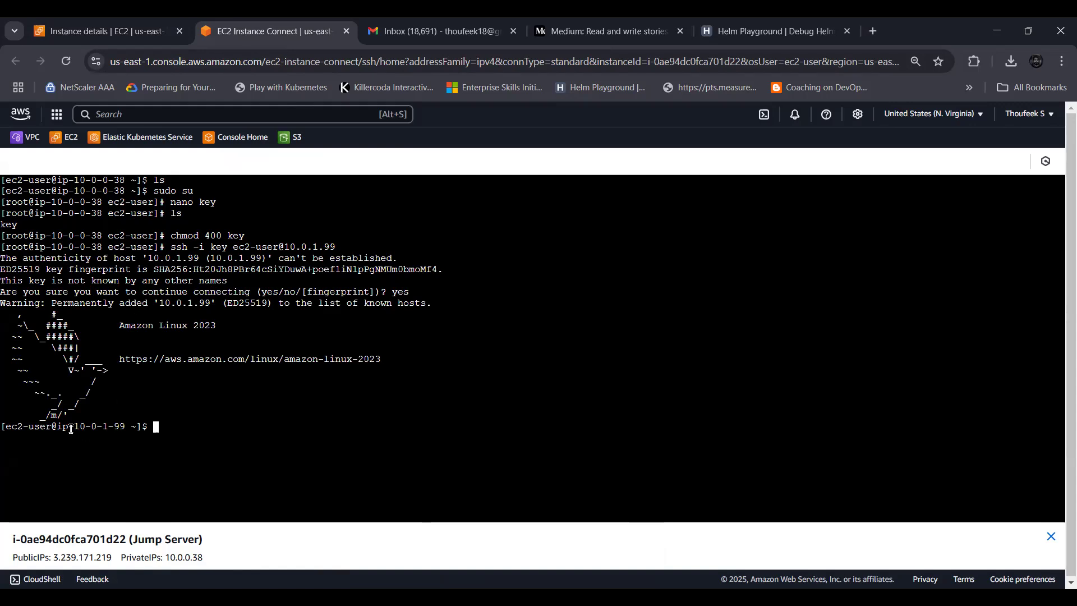
- Highlight the 10-0-1-99 and jump server hostnames and IP 10.0.0.38 in the terminal
left_click_drag(74, 429, 109, 427)
left_click_drag(53, 203, 103, 203)
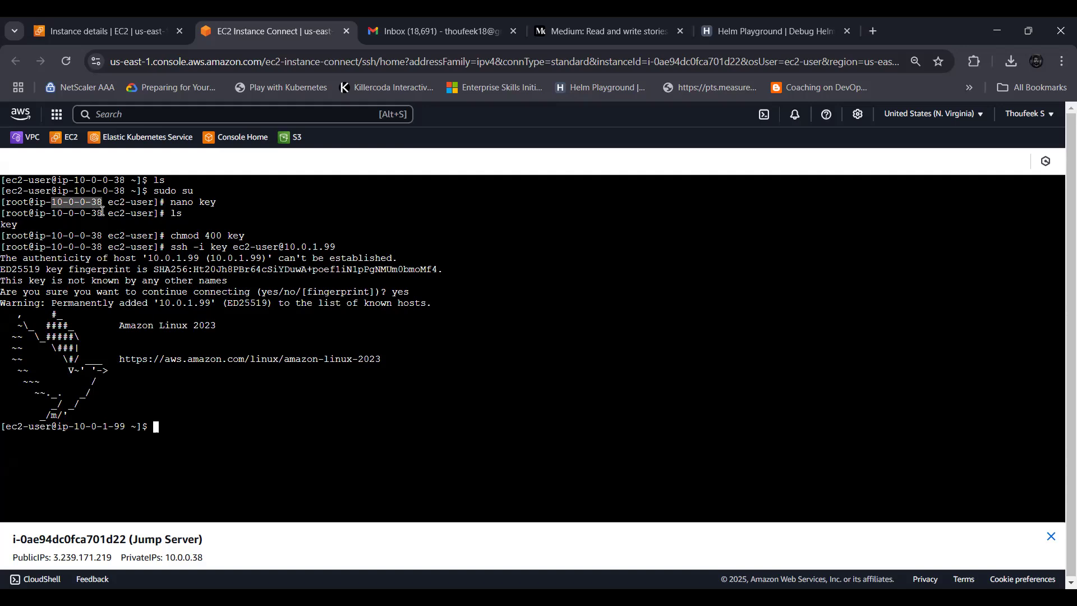
left_click_drag(167, 556, 207, 557)
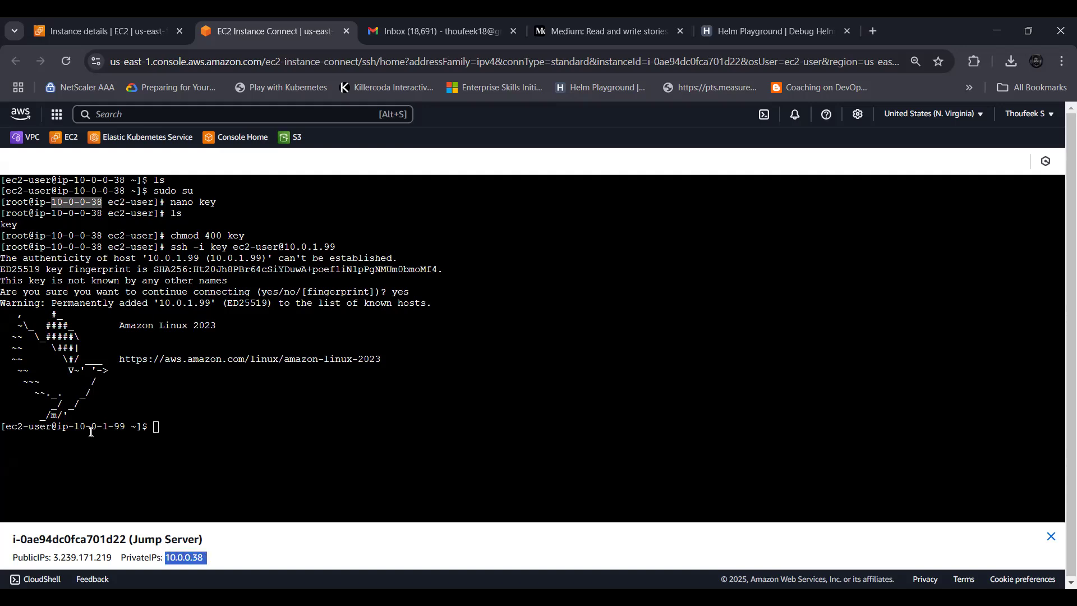
left_click_drag(75, 429, 125, 429)
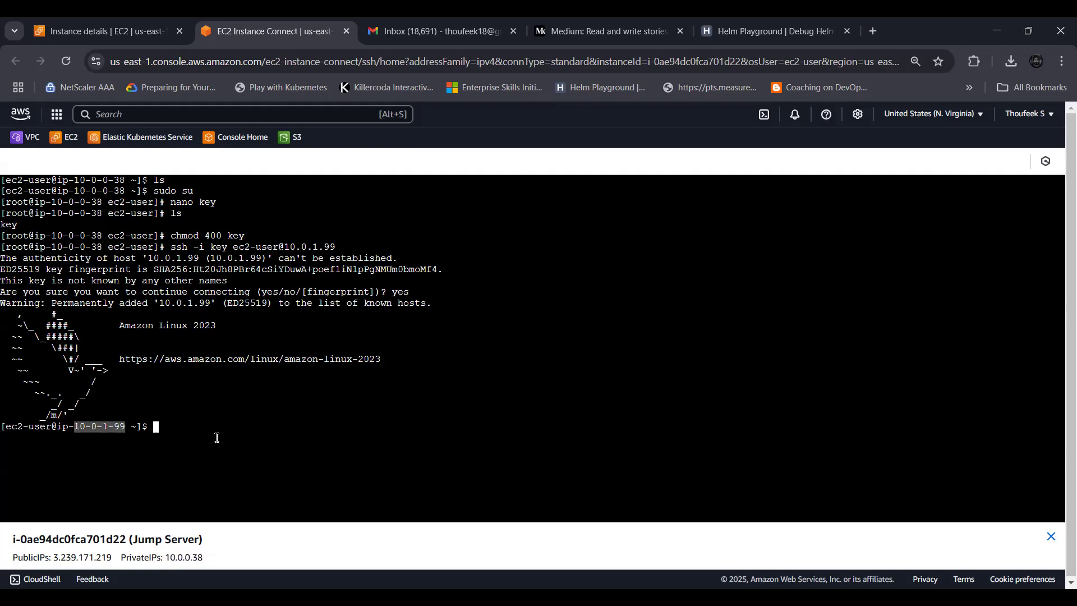
left_click(217, 437)
left_click(89, 34)
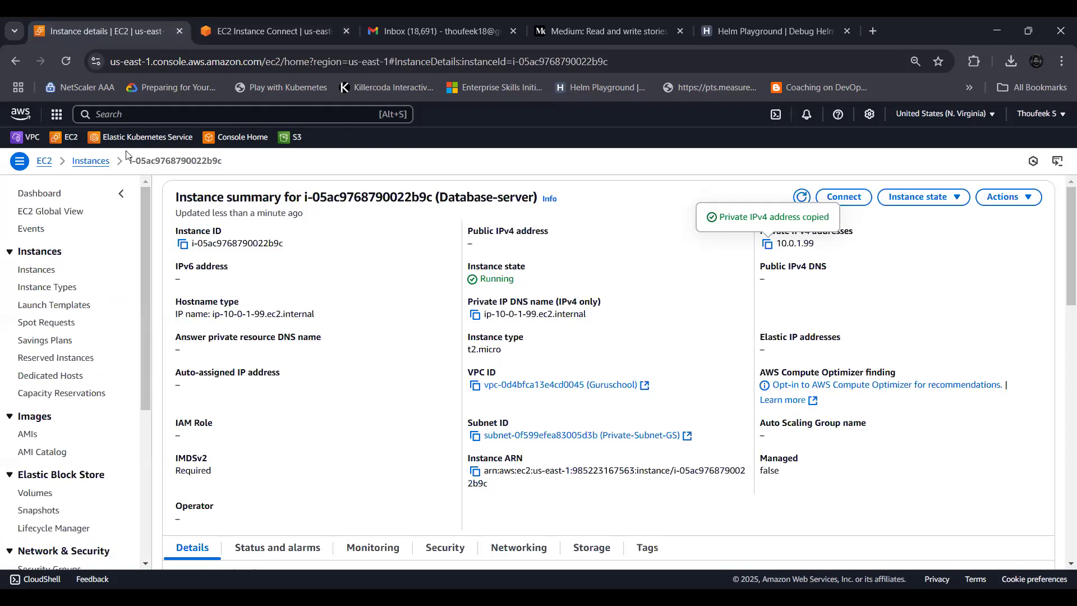
- From the Instances list, open Database-server's Security tab and its launch-wizard-68 security group
left_click(92, 162)
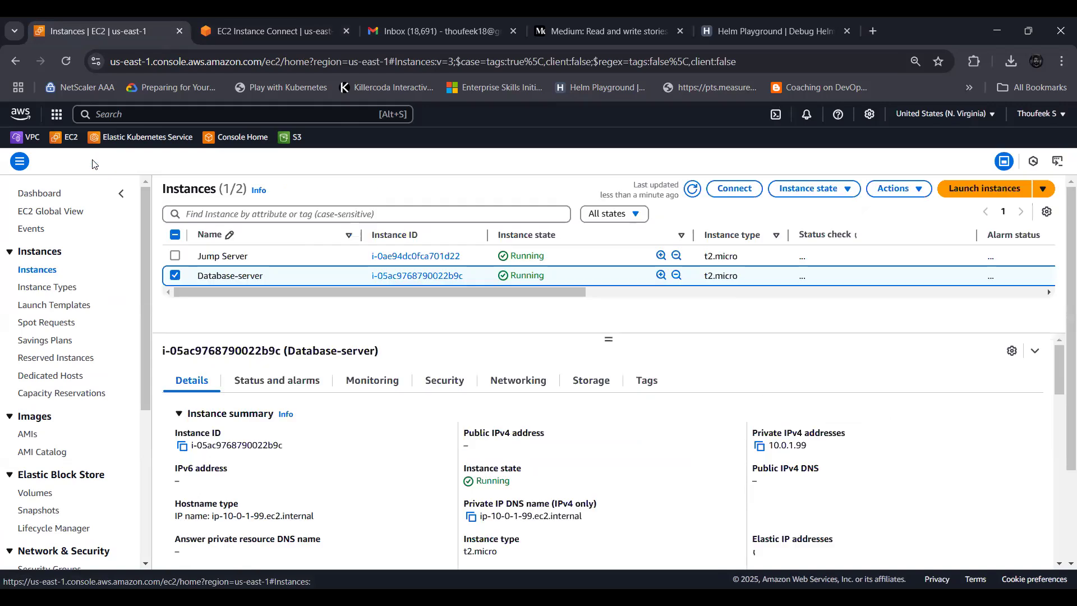
left_click(439, 379)
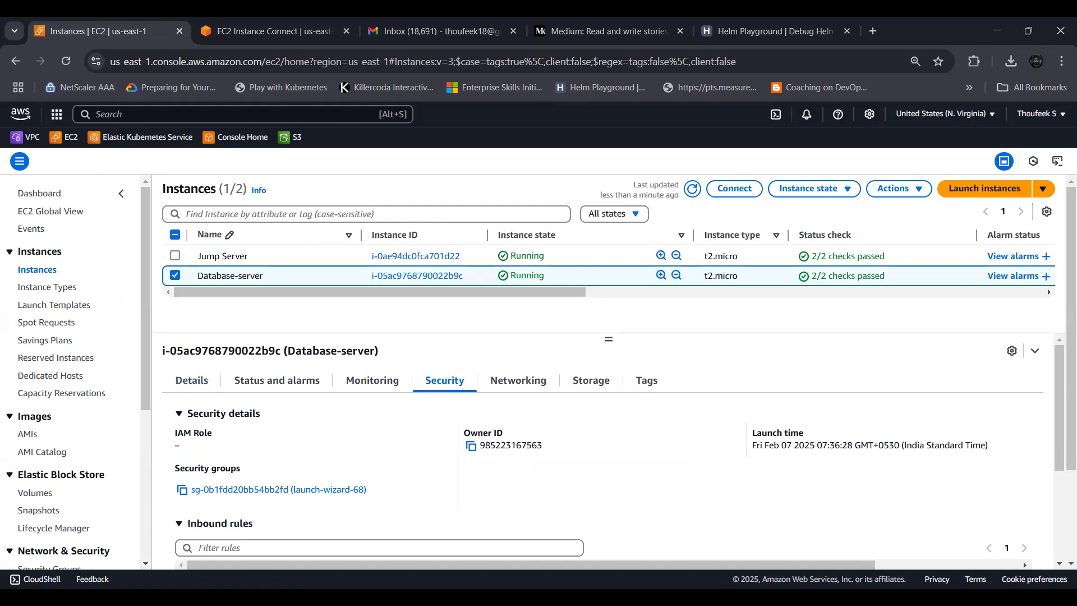
left_click(266, 490)
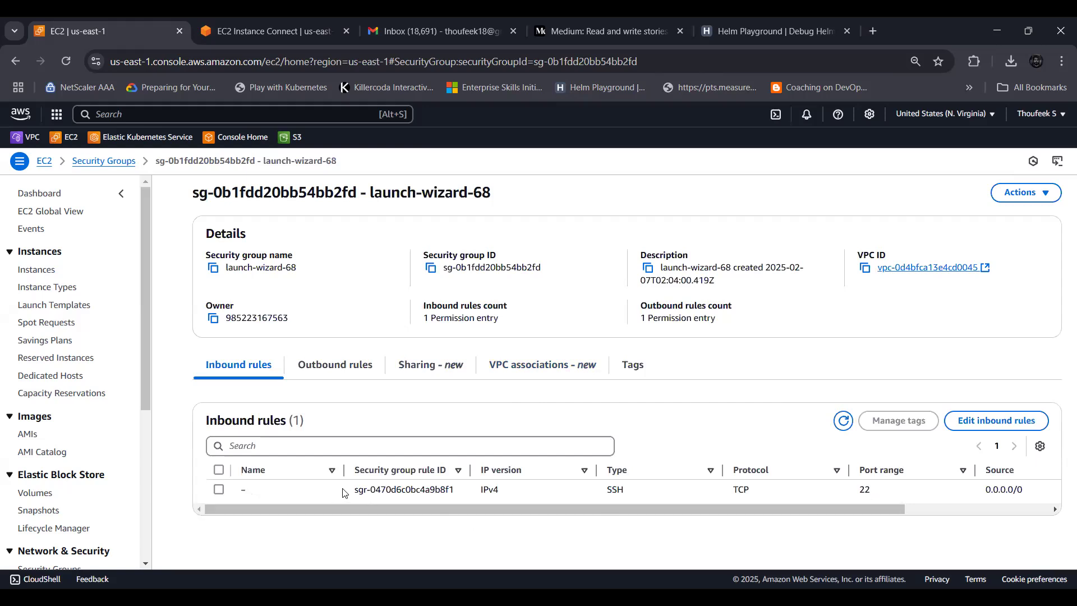
- Edit the port 22 SSH inbound rule and remove its 0.0.0.0/0 source
left_click(1021, 428)
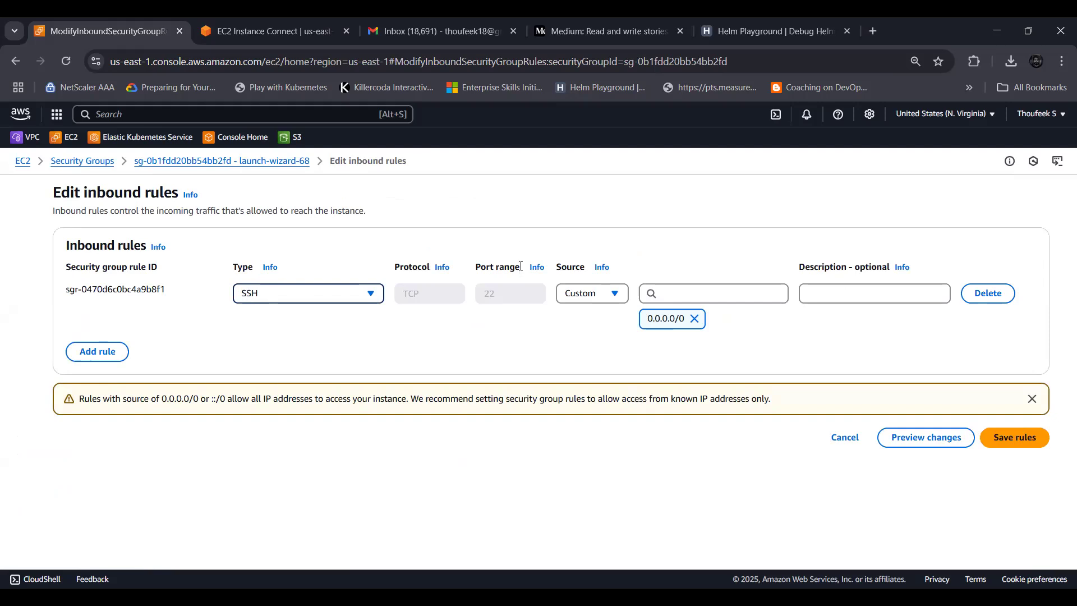
left_click_drag(504, 293, 466, 298)
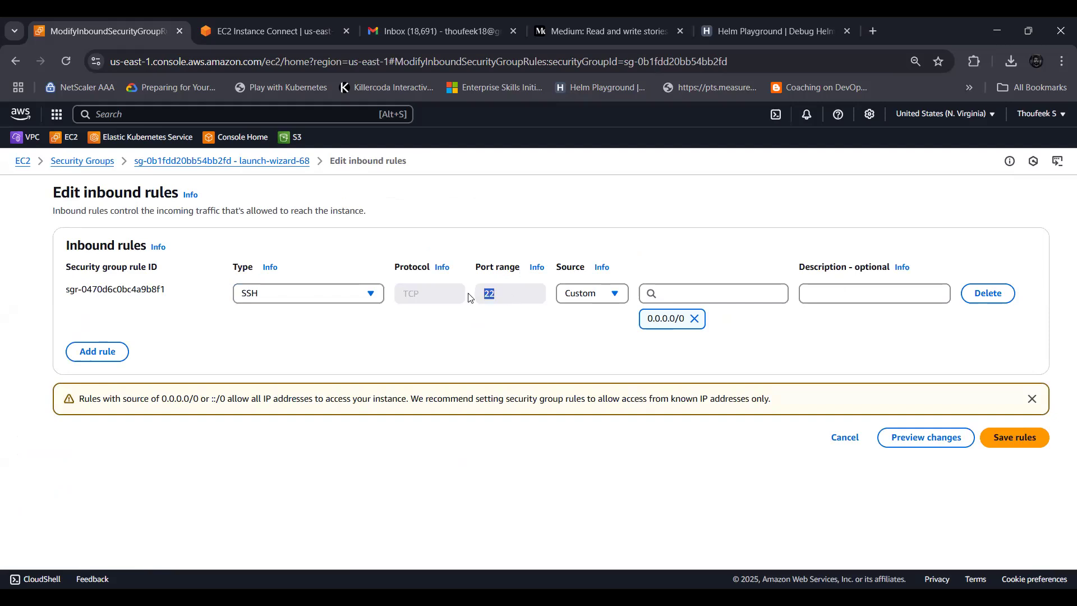
left_click_drag(556, 267, 589, 270)
left_click(694, 318)
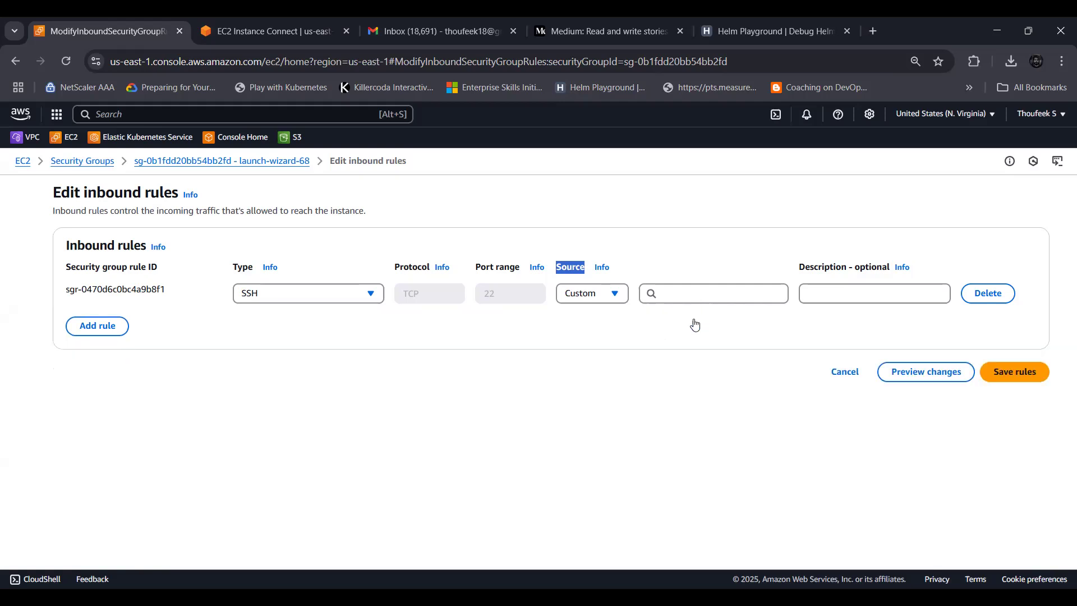
left_click(244, 32)
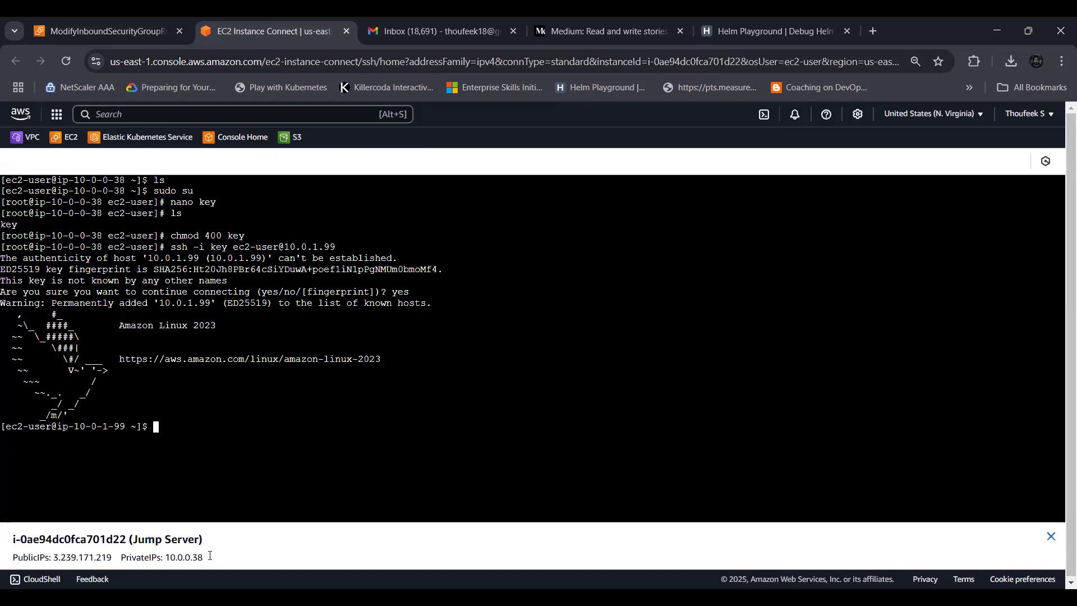
- Set the SSH rule's source to the Jump Server's IP as 10.0.0.38/32 and save the rules
left_click_drag(206, 558, 167, 558)
left_click(103, 29)
left_click(676, 300)
type("10.0.0.38")
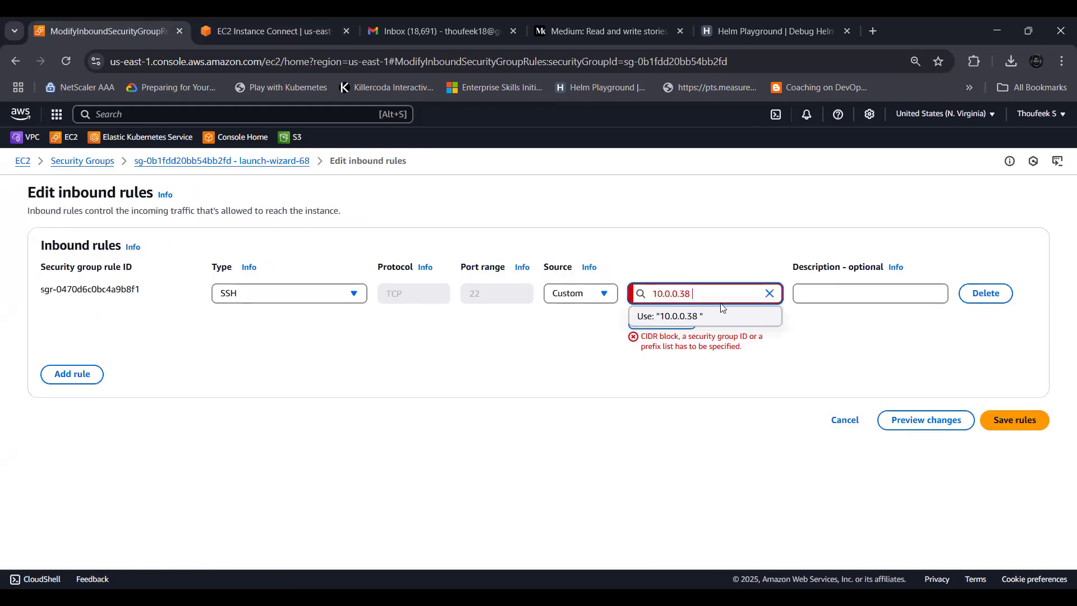
key("BackSpace")
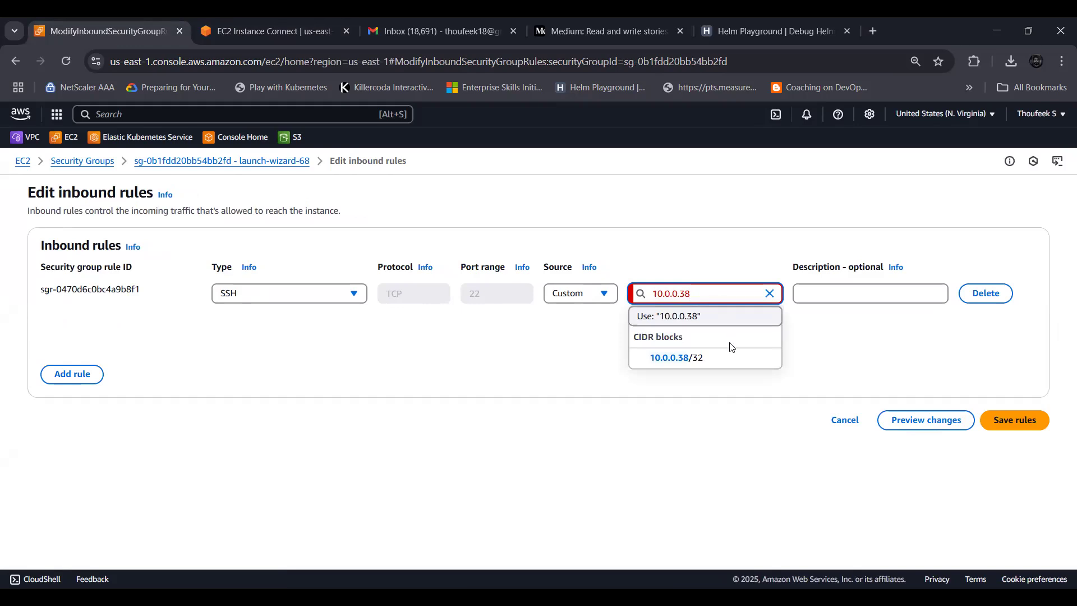
left_click(721, 357)
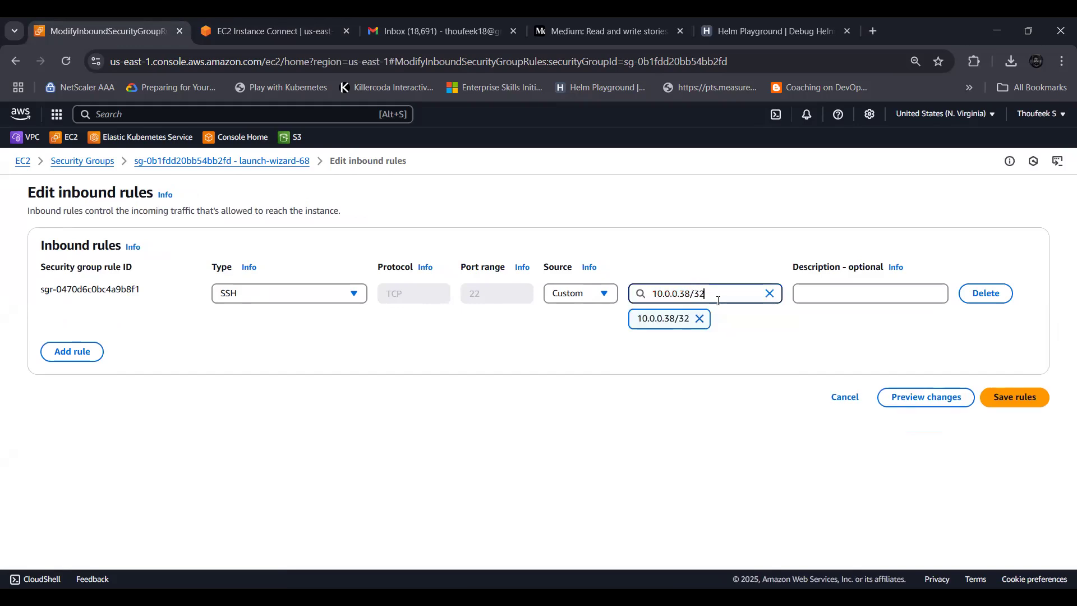
left_click_drag(653, 294, 693, 295)
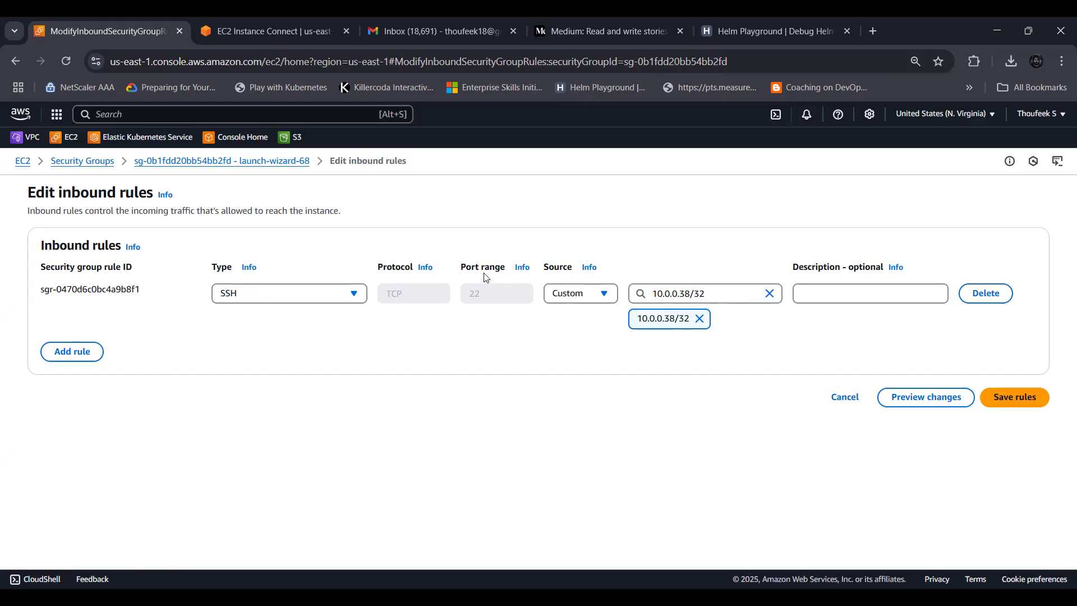
left_click(1011, 401)
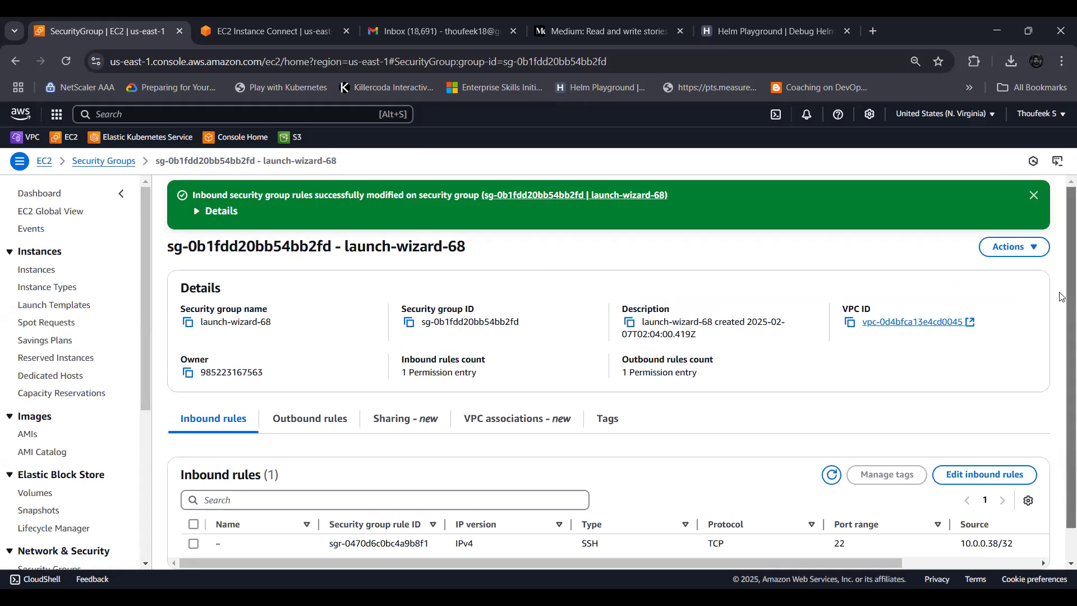
- Clear the Database-server shell with blank lines and Ctrl+L, then bring the Paint diagram forward
scroll(1061, 359, "down", 1)
scroll(1061, 359, "up", 1)
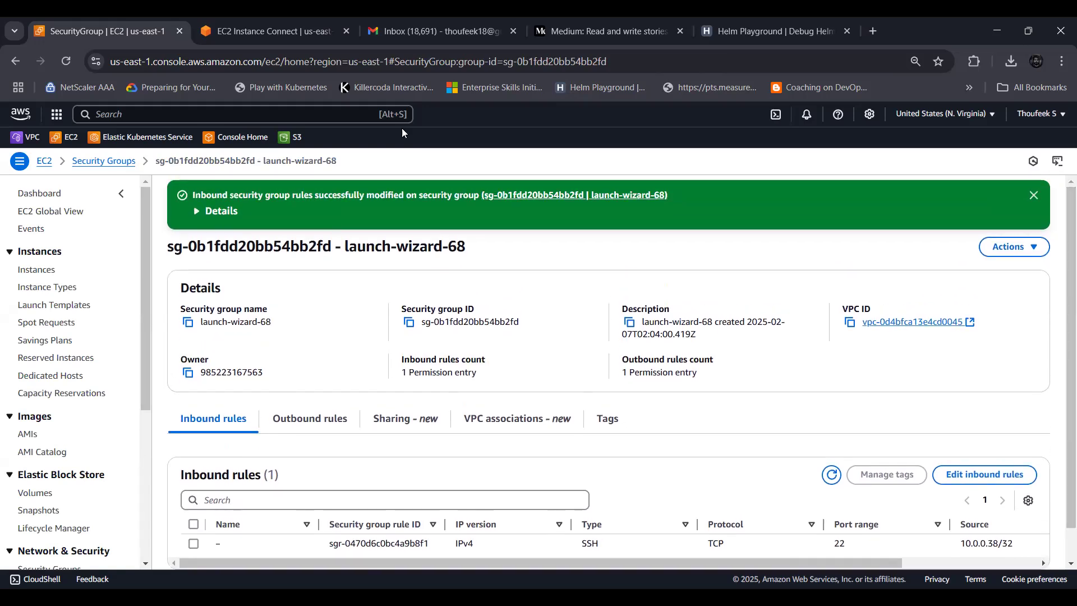
left_click(197, 22)
left_click(409, 172)
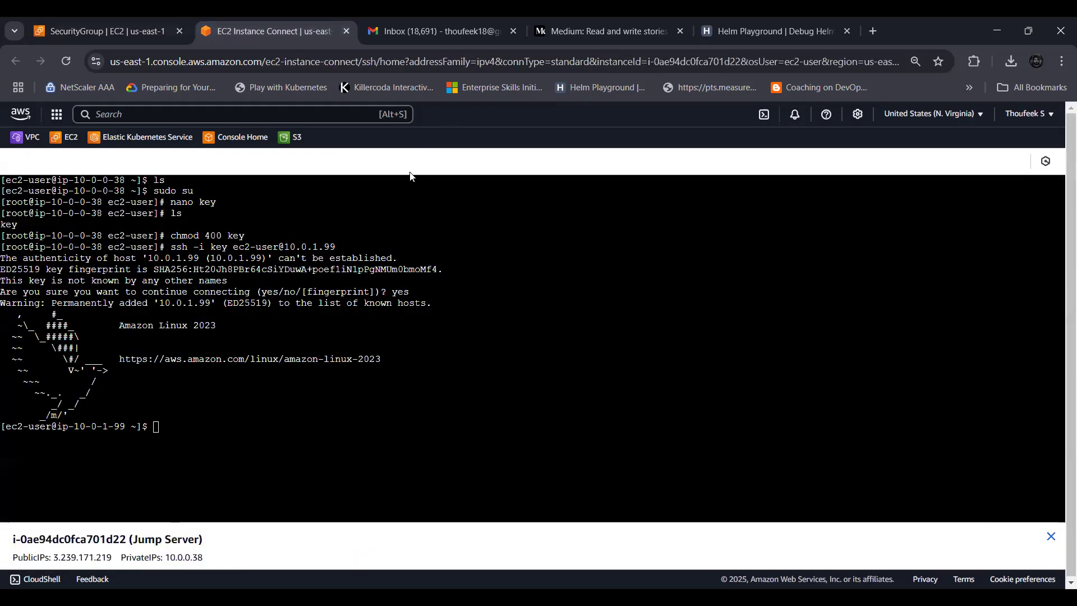
left_click(414, 312)
key("Return")
key("Return")
key("ctrl+l")
key("Return")
key("Return")
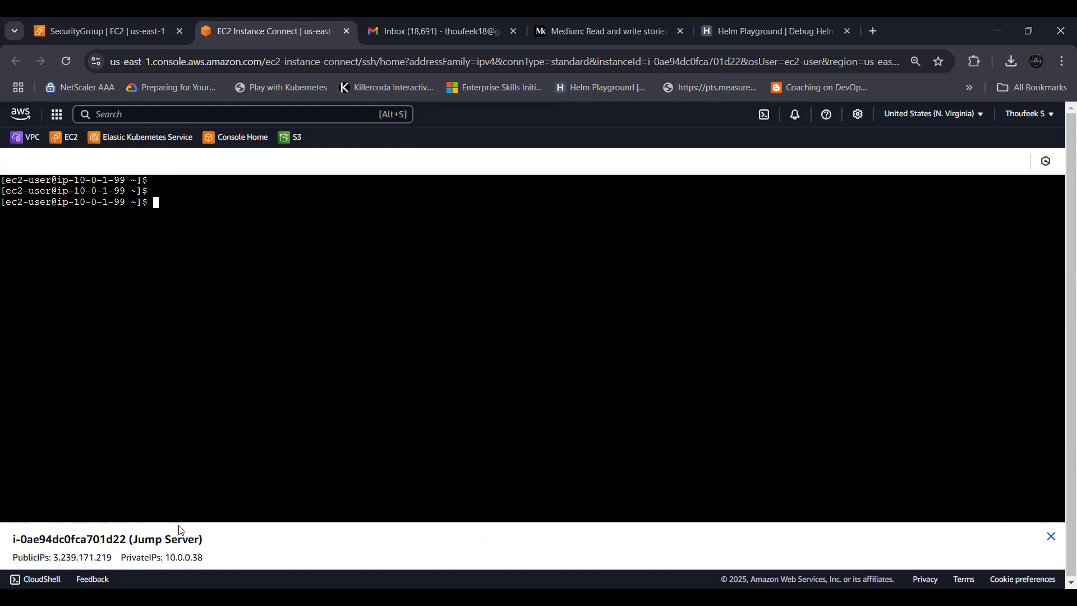
left_click_drag(205, 559, 166, 560)
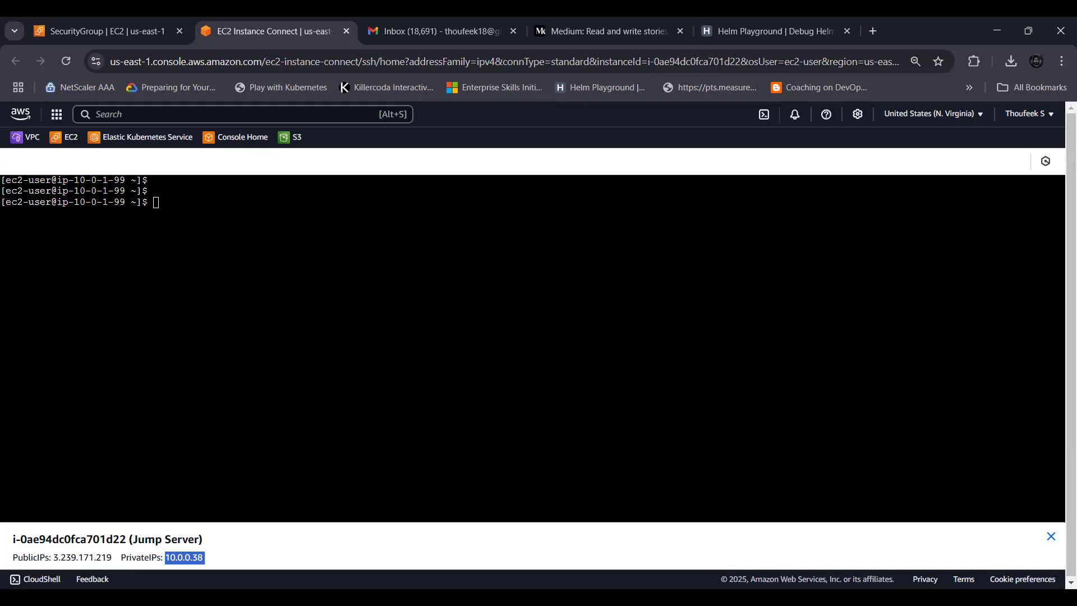
key("alt+Tab")
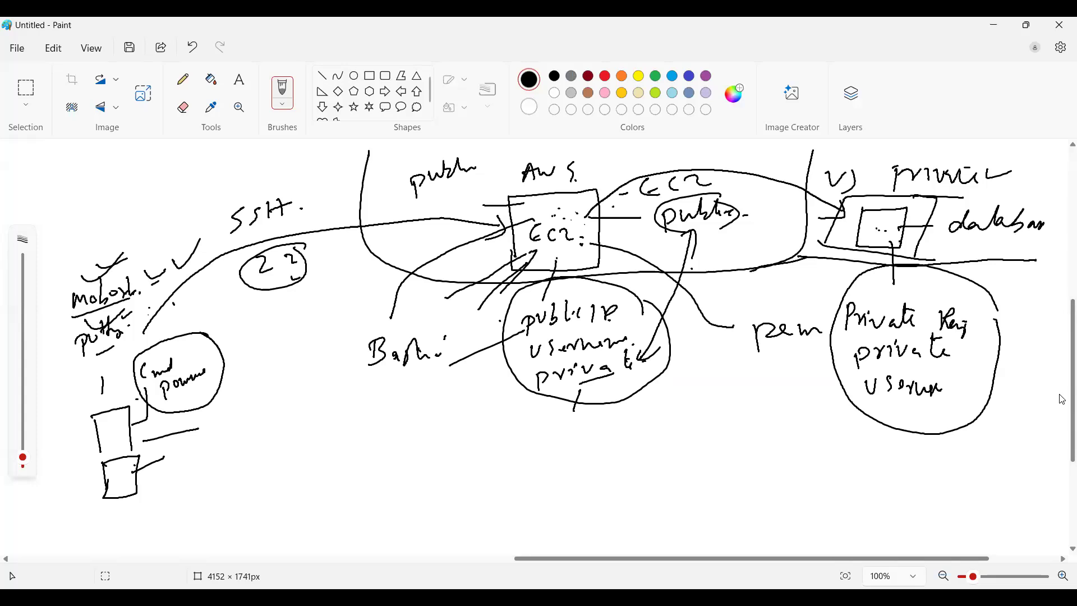
- Sketch outlines and boxes, a line from the DB box with a port 22 label, and write 'private'
scroll(1061, 398, "down", 5)
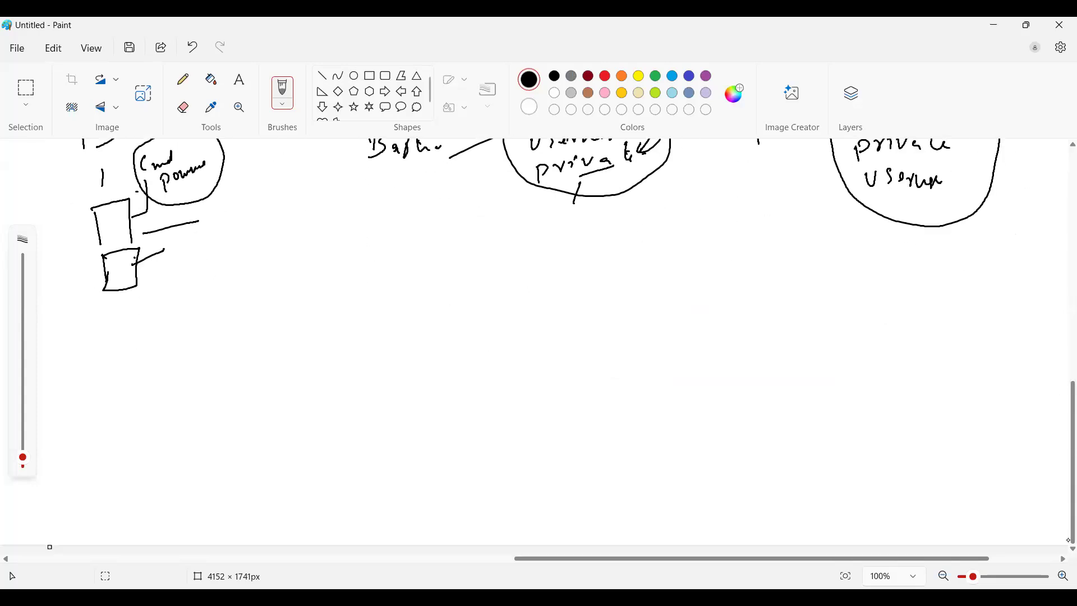
mouse_move(279, 254)
left_mouse_down()
mouse_move(524, 234)
mouse_move(849, 230)
mouse_move(823, 479)
mouse_move(573, 506)
mouse_move(287, 488)
mouse_move(255, 319)
mouse_move(287, 261)
mouse_move(296, 387)
mouse_move(461, 387)
mouse_move(338, 290)
mouse_move(316, 294)
left_mouse_up()
mouse_move(563, 290)
left_mouse_down()
mouse_move(586, 287)
mouse_move(746, 362)
mouse_move(539, 348)
mouse_move(577, 296)
mouse_move(589, 348)
mouse_move(650, 309)
mouse_move(590, 309)
mouse_move(683, 314)
left_mouse_up()
mouse_move(692, 306)
left_mouse_down()
mouse_move(696, 330)
mouse_move(676, 323)
left_mouse_up()
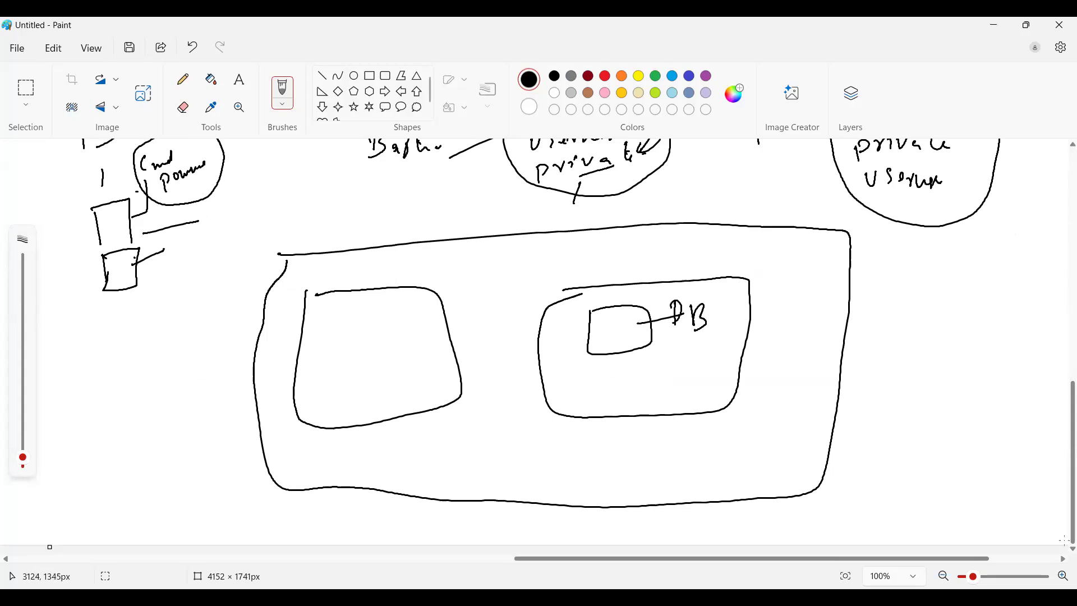
mouse_move(323, 317)
left_mouse_down()
mouse_move(317, 352)
mouse_move(326, 314)
mouse_move(423, 281)
mouse_move(444, 287)
mouse_move(461, 272)
mouse_move(476, 279)
left_mouse_up()
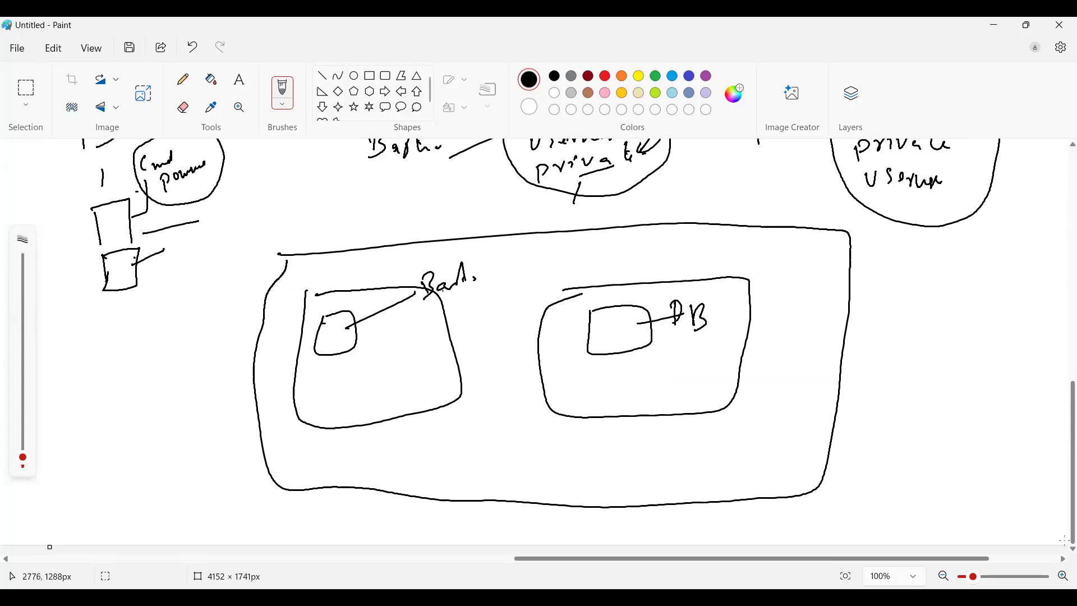
mouse_move(599, 338)
left_mouse_down()
mouse_move(588, 350)
mouse_move(524, 357)
mouse_move(554, 338)
mouse_move(514, 324)
mouse_move(531, 323)
left_mouse_up()
left_click_drag(538, 304, 540, 321)
mouse_move(336, 344)
left_mouse_down()
mouse_move(372, 378)
mouse_move(379, 365)
left_mouse_up()
left_click_drag(384, 357, 430, 361)
left_click_drag(422, 349, 437, 347)
left_click_drag(437, 353, 445, 352)
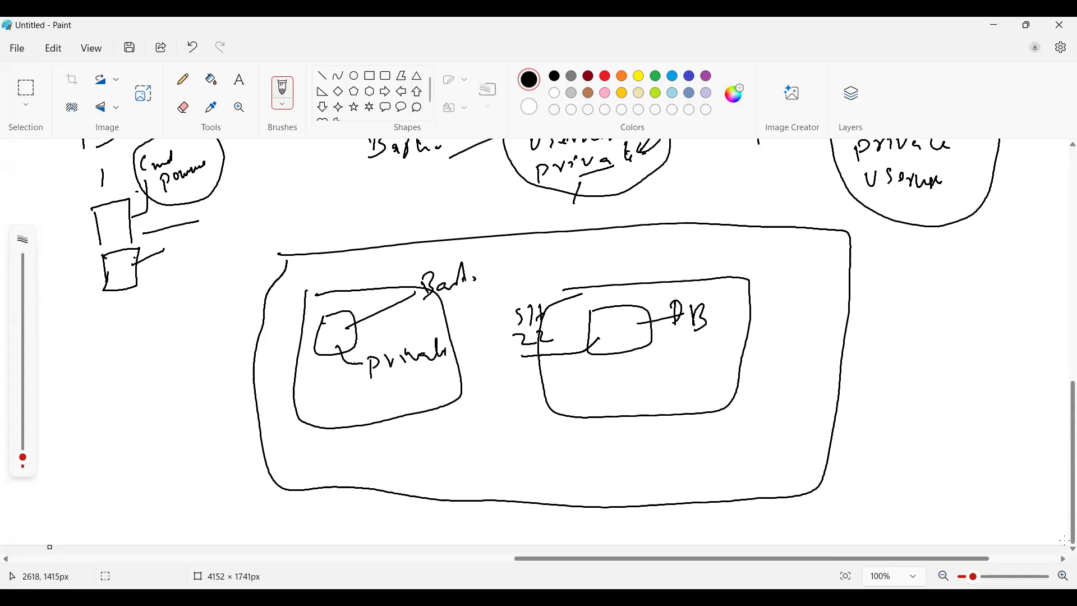
- Add a second box below the bastion linked to the DB box, circle port 22, and mark an x
mouse_move(323, 381)
left_mouse_down()
mouse_move(348, 412)
mouse_move(339, 373)
mouse_move(323, 376)
left_mouse_up()
mouse_move(358, 391)
left_mouse_down()
mouse_move(547, 357)
mouse_move(586, 336)
left_mouse_up()
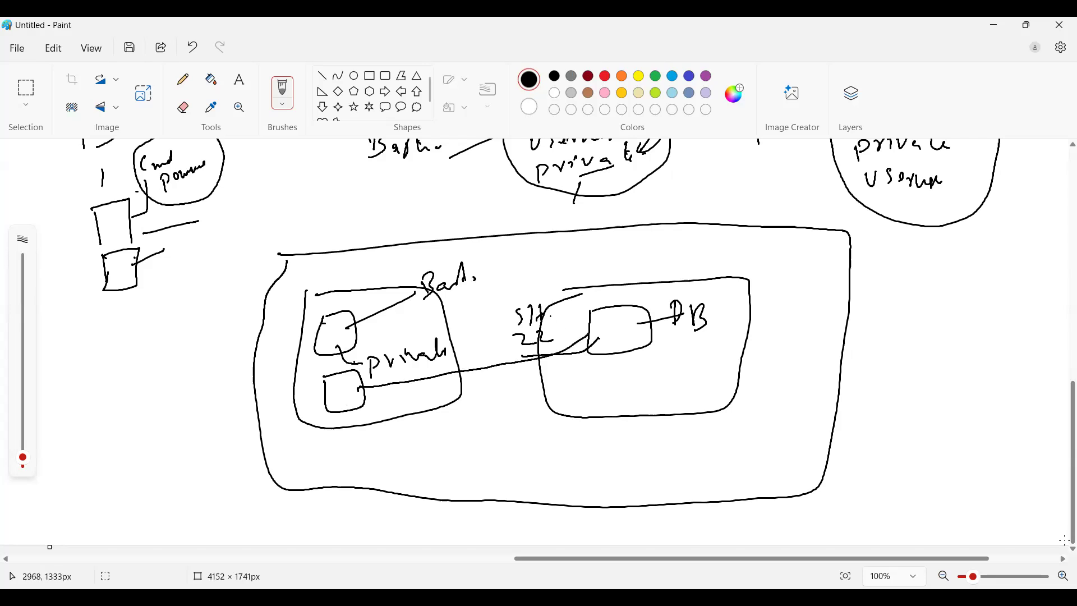
mouse_move(556, 293)
left_mouse_down()
mouse_move(496, 360)
mouse_move(563, 312)
mouse_move(561, 290)
left_mouse_up()
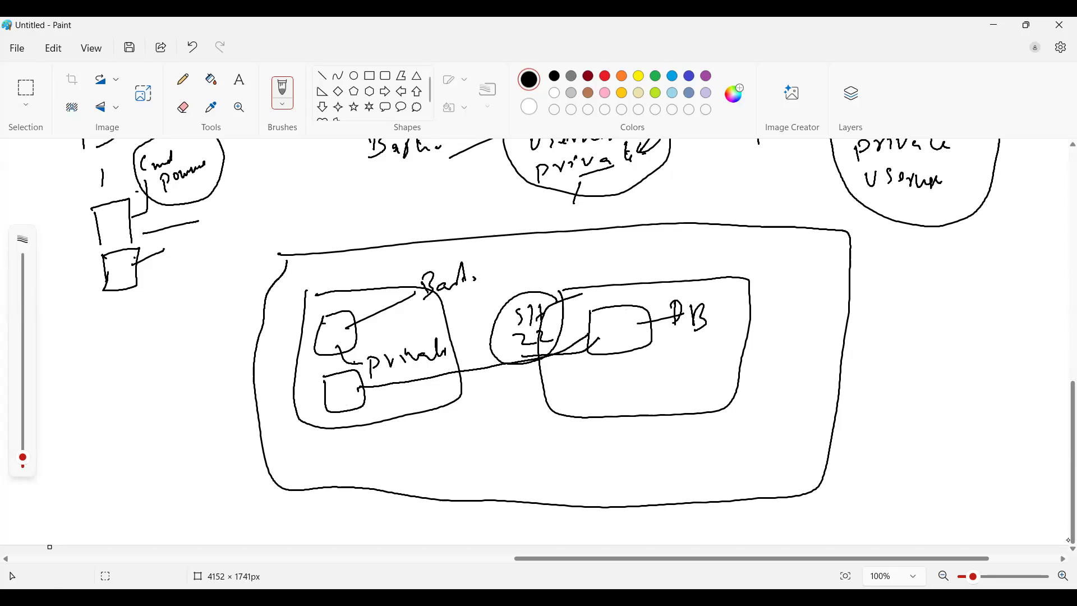
left_click_drag(475, 365, 486, 383)
left_click_drag(481, 378, 492, 365)
- Back in the browser, open the EC2 dashboard's running instances list
key("alt+Tab")
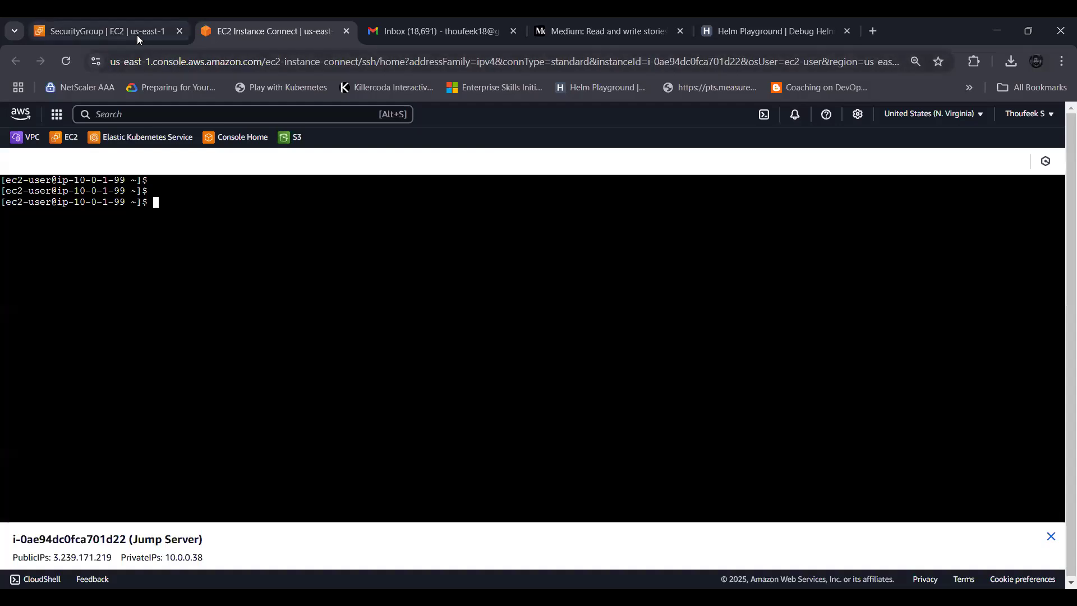
left_click(119, 29)
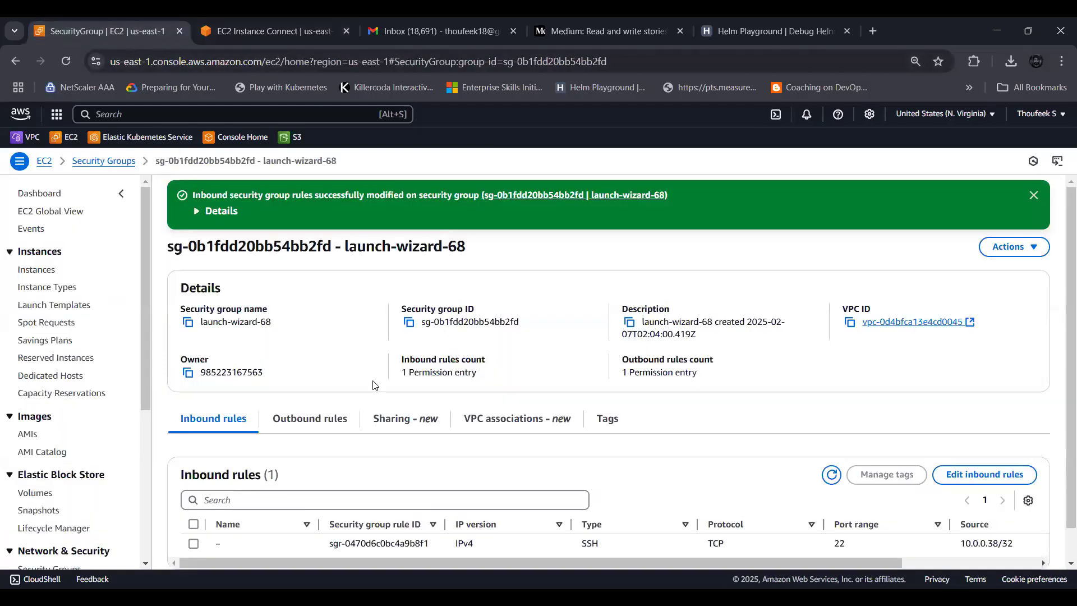
scroll(1062, 388, "down", 1)
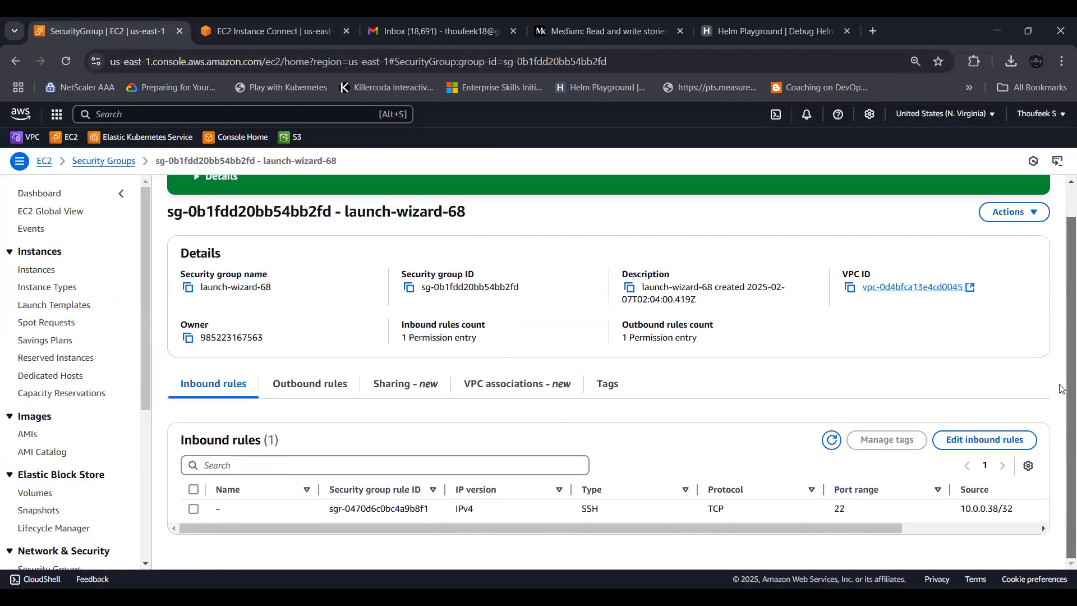
scroll(1062, 388, "up", 1)
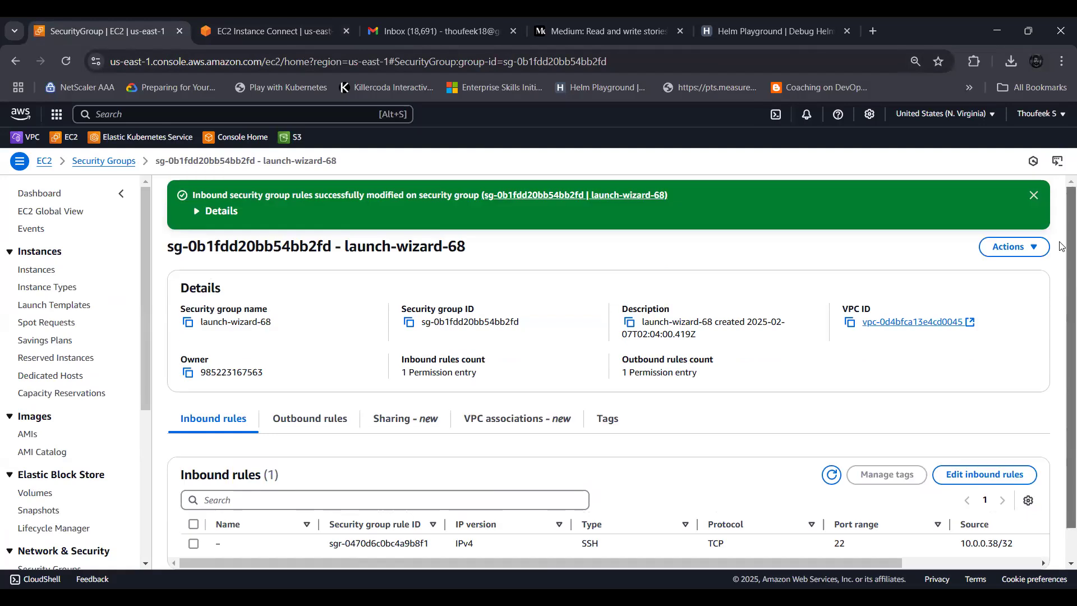
left_click(70, 143)
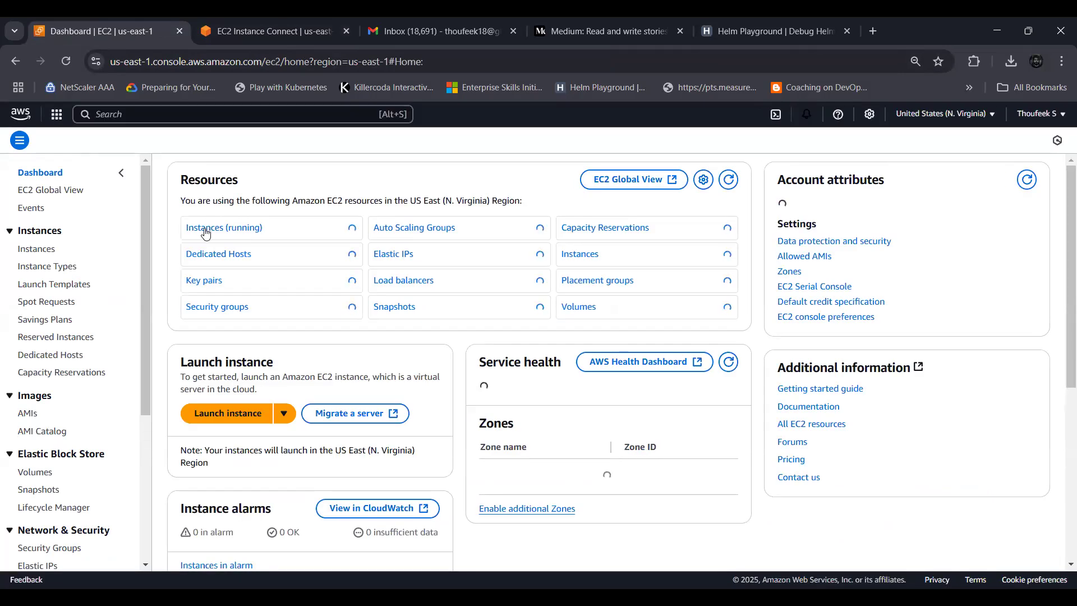
left_click(202, 249)
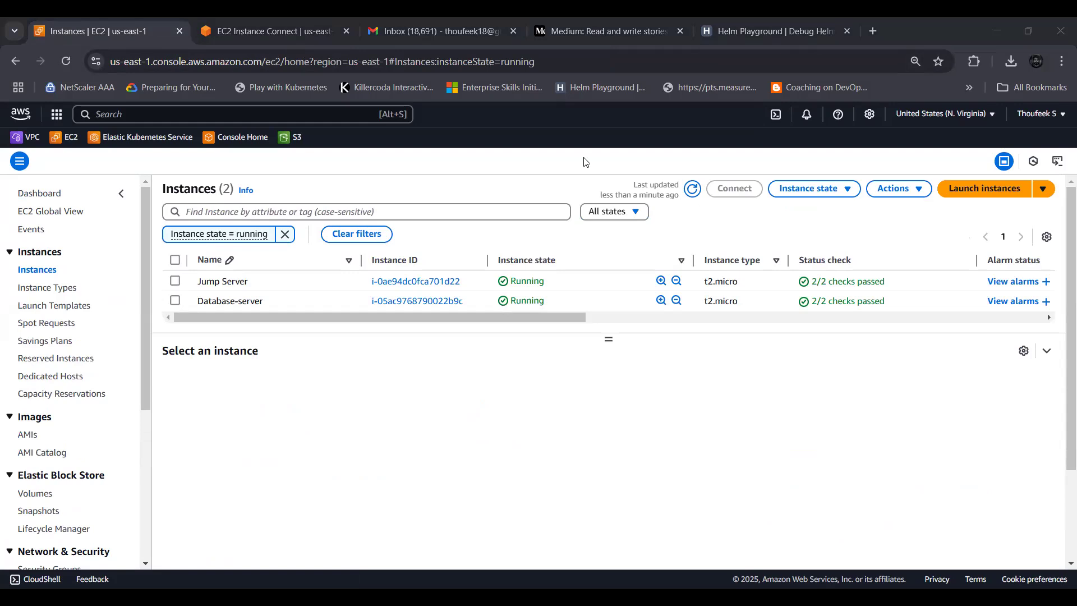
- Select the Jump Server row and switch to its Instance Connect terminal
left_click(189, 287)
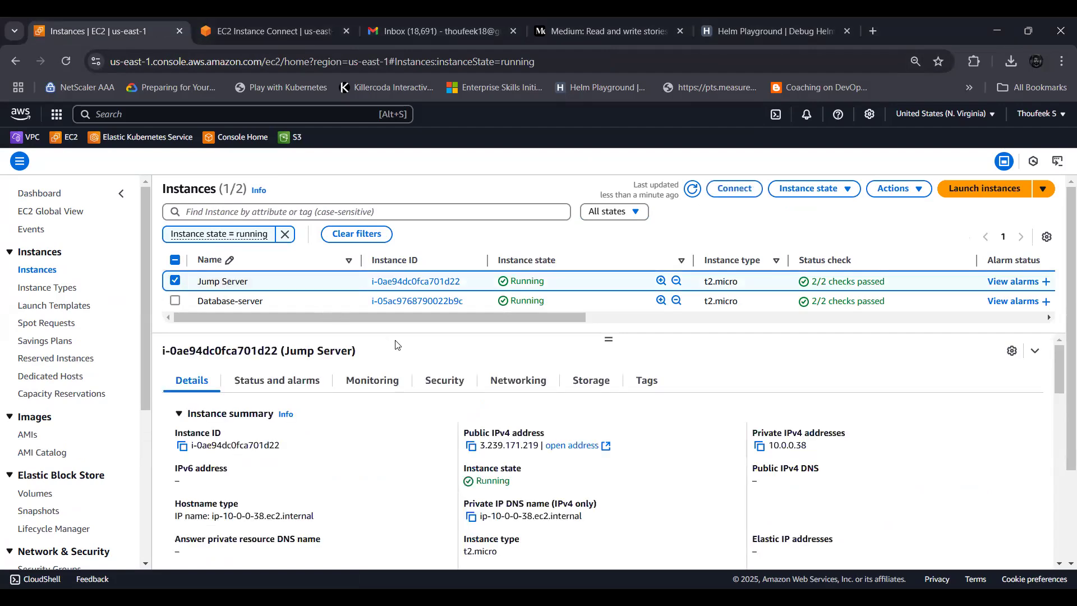
left_click(260, 26)
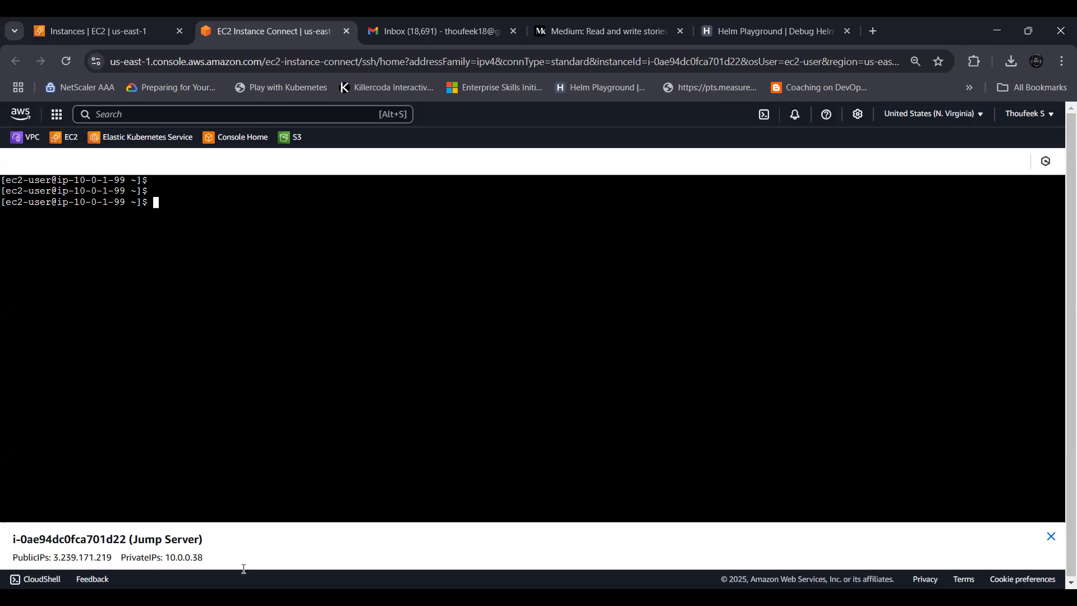
- Highlight the Jump Server IPs 10.0.0.38 and 3.239.171.219, then begin typing a ping command
left_click_drag(168, 556, 220, 568)
left_click(234, 562)
left_click_drag(53, 558, 114, 554)
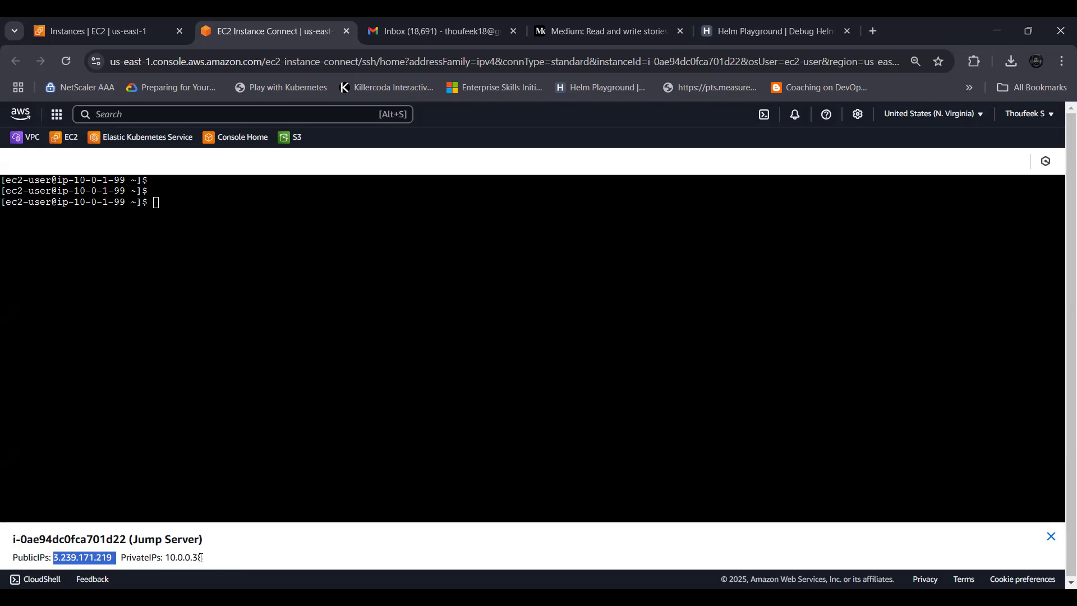
left_click(217, 553)
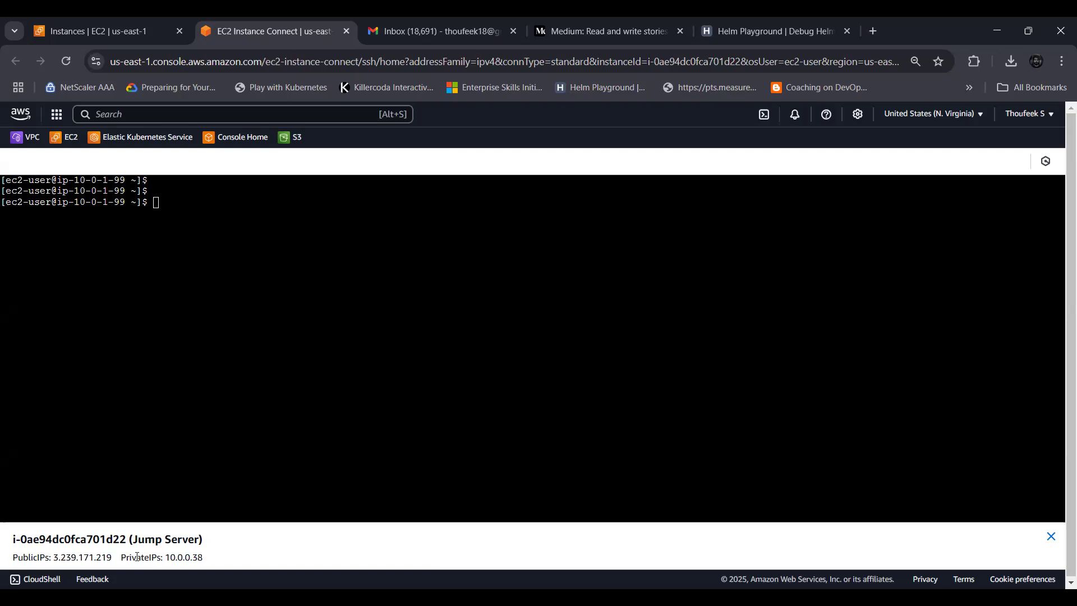
left_click(299, 366)
type("ping 8.8.8.8")
- Run ping 8.8.8.8 from the Database-server shell, get no replies, and return to Paint
key("Return")
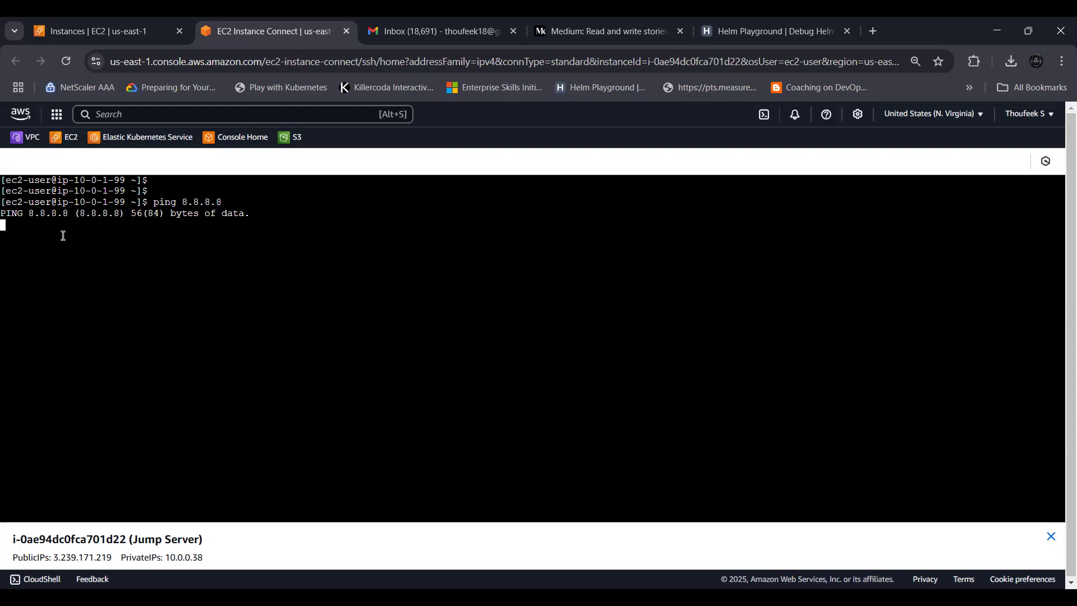
mouse_move(35, 197)
left_mouse_down()
mouse_move(120, 223)
mouse_move(114, 203)
mouse_move(134, 206)
mouse_move(71, 191)
mouse_move(45, 202)
left_mouse_up()
left_click(134, 207)
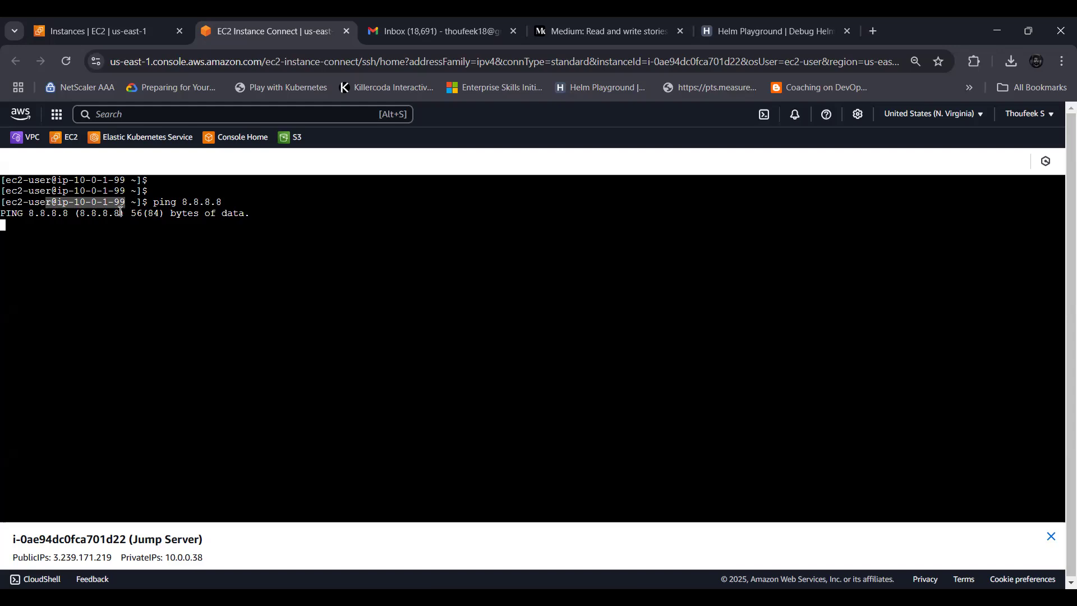
left_click(127, 236)
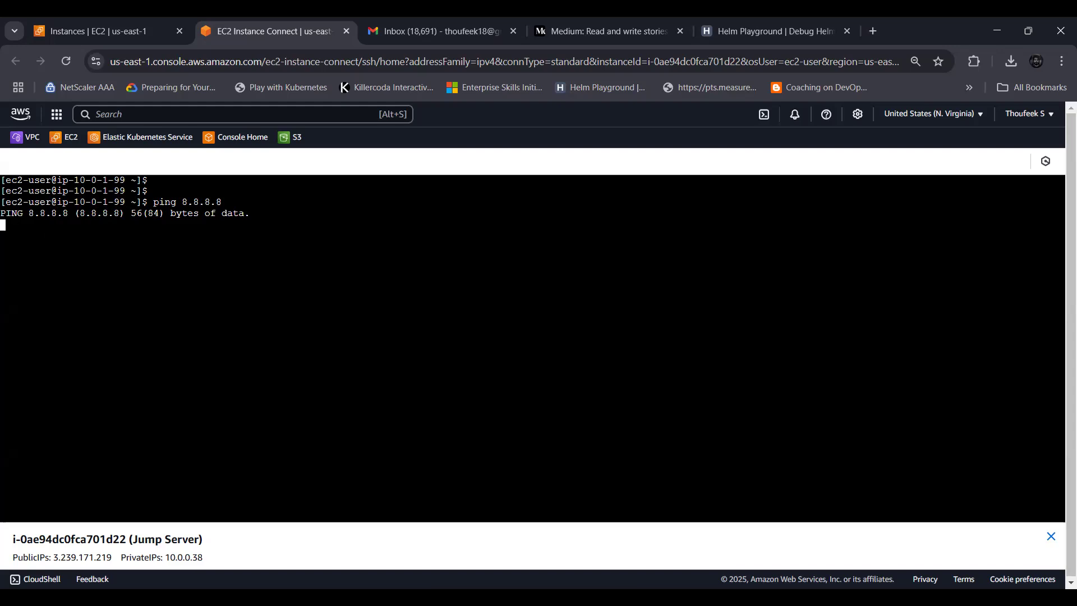
key("alt+Tab")
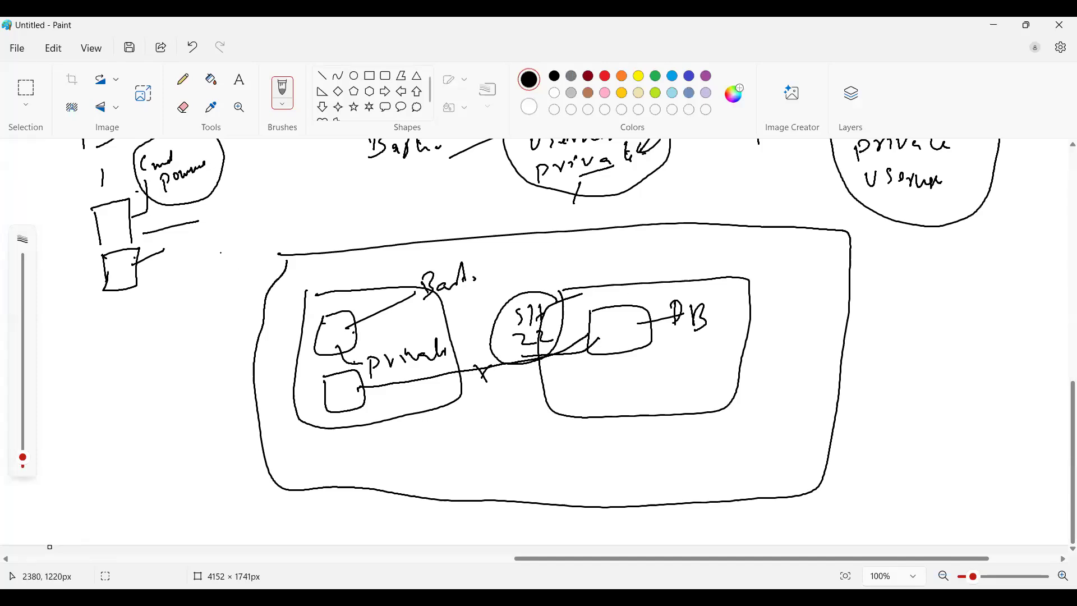
- Write the NAT gateway label above the outer box and add short connecting lines from its boxes
mouse_move(365, 208)
left_mouse_down()
mouse_move(383, 202)
mouse_move(409, 227)
mouse_move(506, 218)
left_mouse_up()
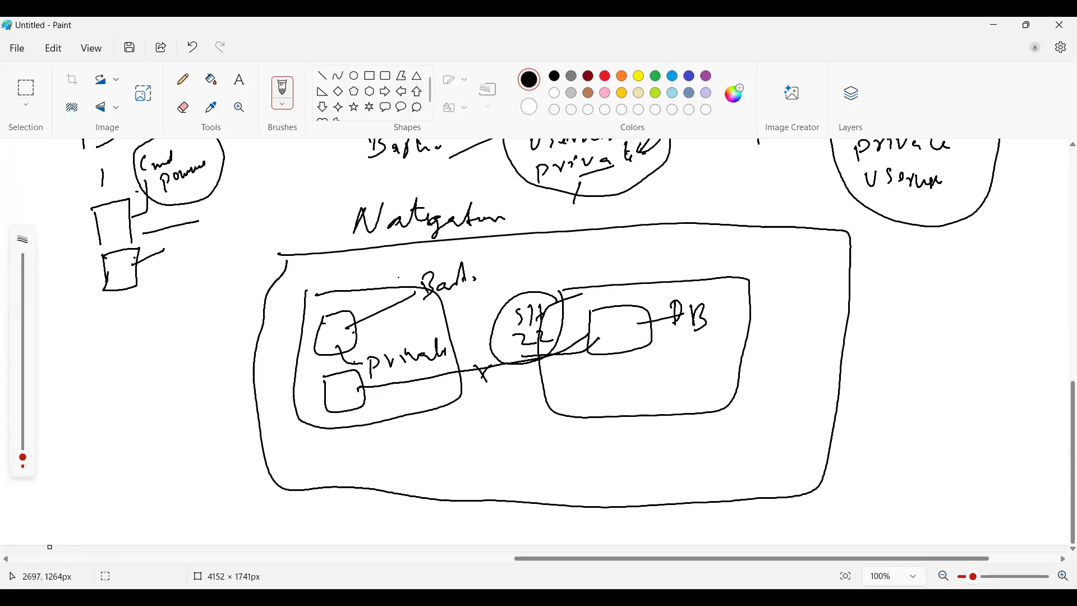
left_click_drag(367, 412, 367, 441)
left_click_drag(705, 277, 857, 259)
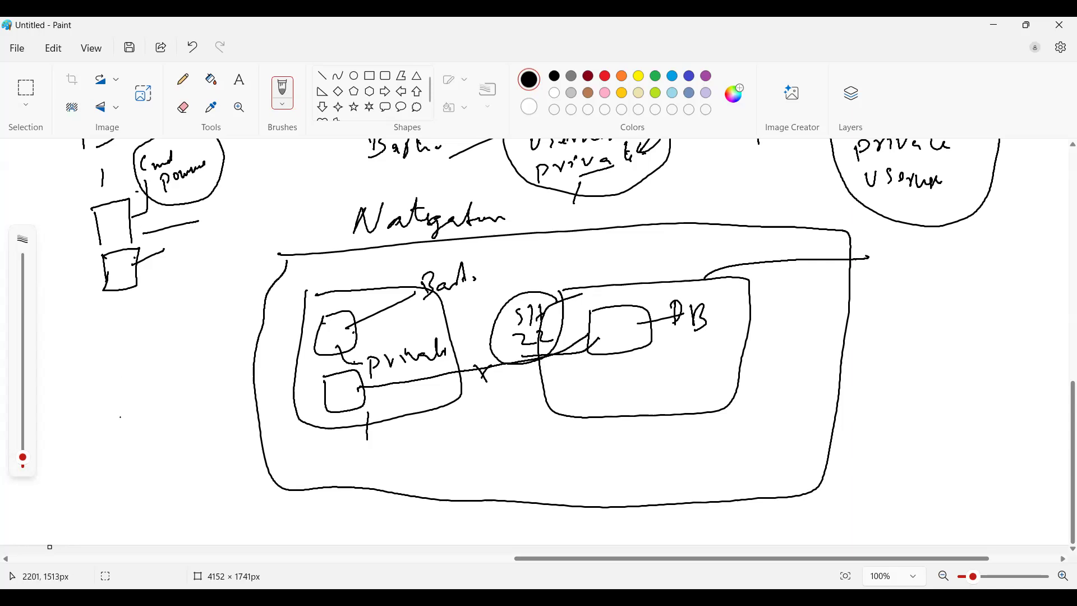
- Draw a square device box at lower left with a short line rising from its top
left_click_drag(107, 432, 116, 474)
mouse_move(108, 432)
left_mouse_down()
mouse_move(160, 417)
mouse_move(174, 472)
mouse_move(124, 485)
mouse_move(119, 467)
mouse_move(82, 472)
mouse_move(85, 493)
mouse_move(139, 494)
left_mouse_up()
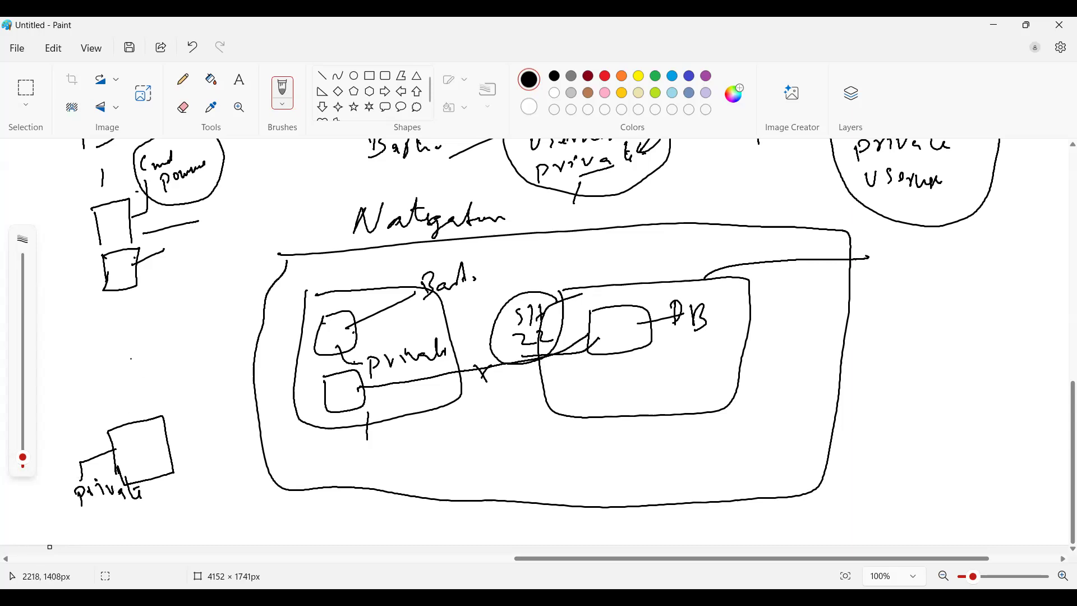
left_click_drag(133, 424, 130, 407)
- Handwrite 'Public' on the left and underline it
left_click_drag(102, 326, 103, 341)
mouse_move(96, 333)
left_mouse_down()
mouse_move(98, 324)
mouse_move(106, 334)
left_mouse_up()
mouse_move(112, 335)
left_mouse_down()
mouse_move(151, 332)
mouse_move(175, 296)
left_mouse_up()
left_click_drag(133, 340, 202, 312)
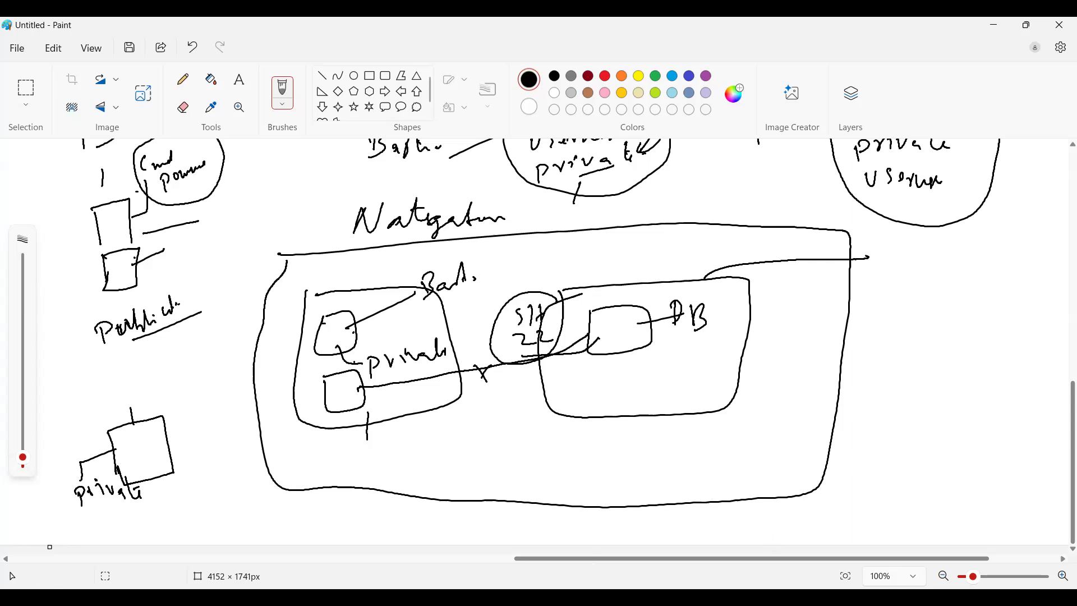
key("alt+Tab")
- Open Command Prompt and run ipconfig to list the network addresses
key("super")
type("cmd")
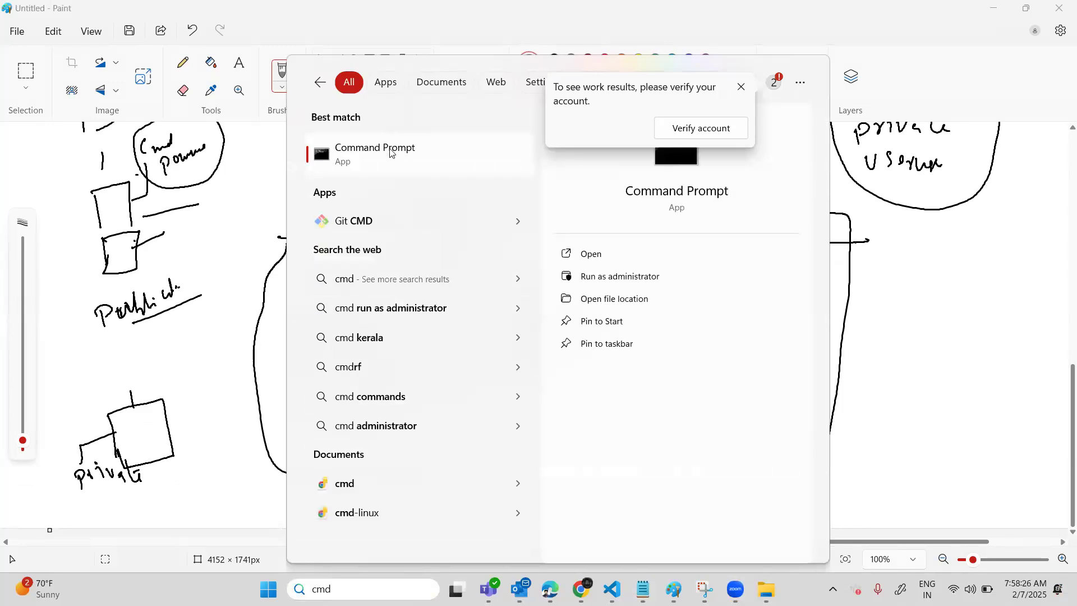
left_click(392, 153)
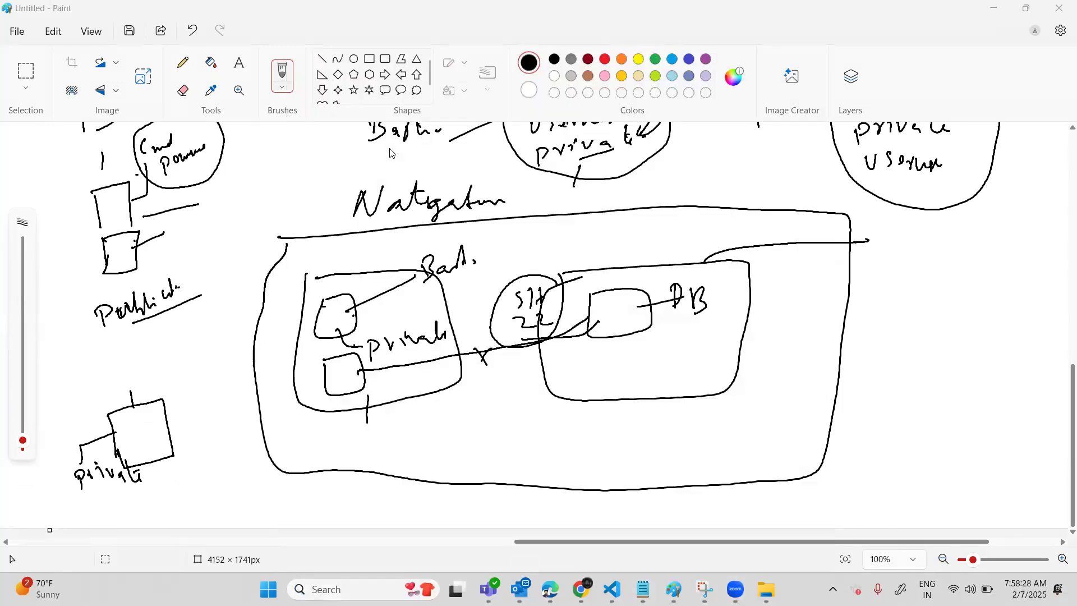
type("ipconf")
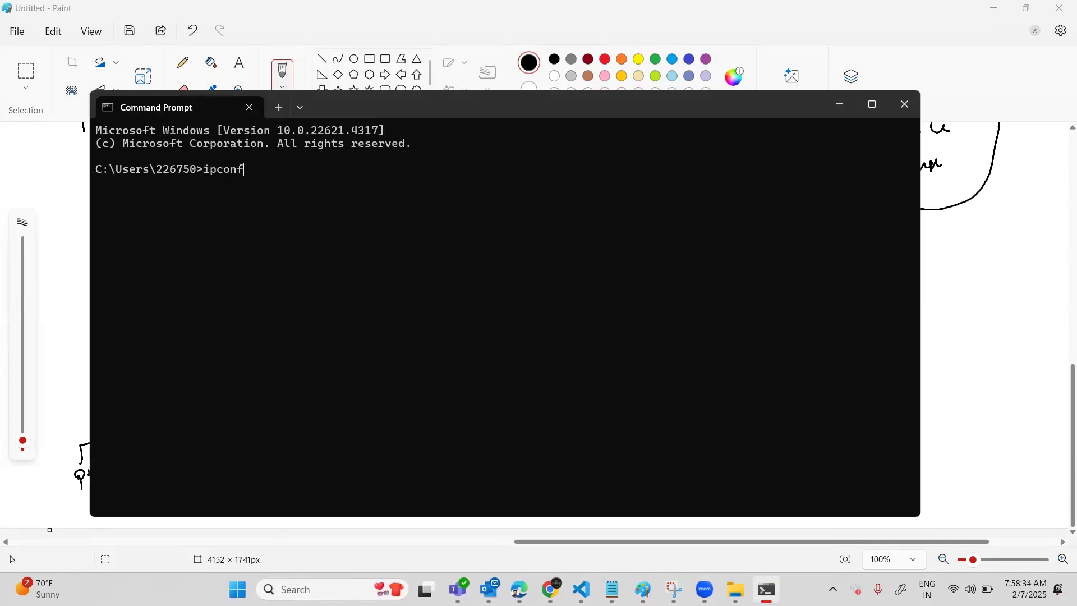
type("ig")
key("Return")
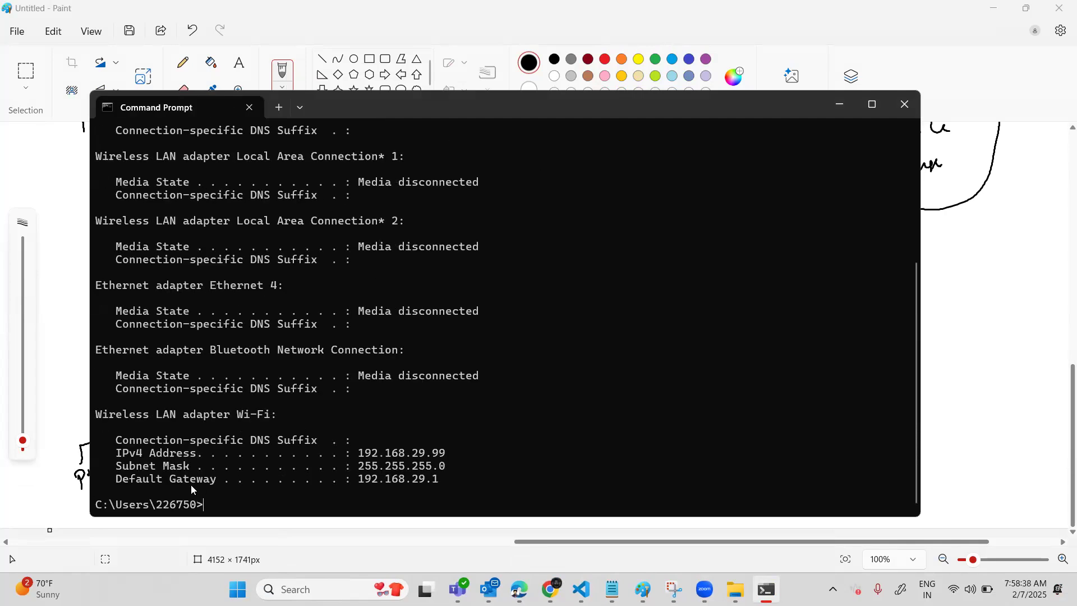
- Highlight the Wi-Fi IPv4 192.168.29.99, mask 255.255.255.0 and gateway 192.168.29.1, then return to Paint
left_click_drag(124, 453, 407, 464)
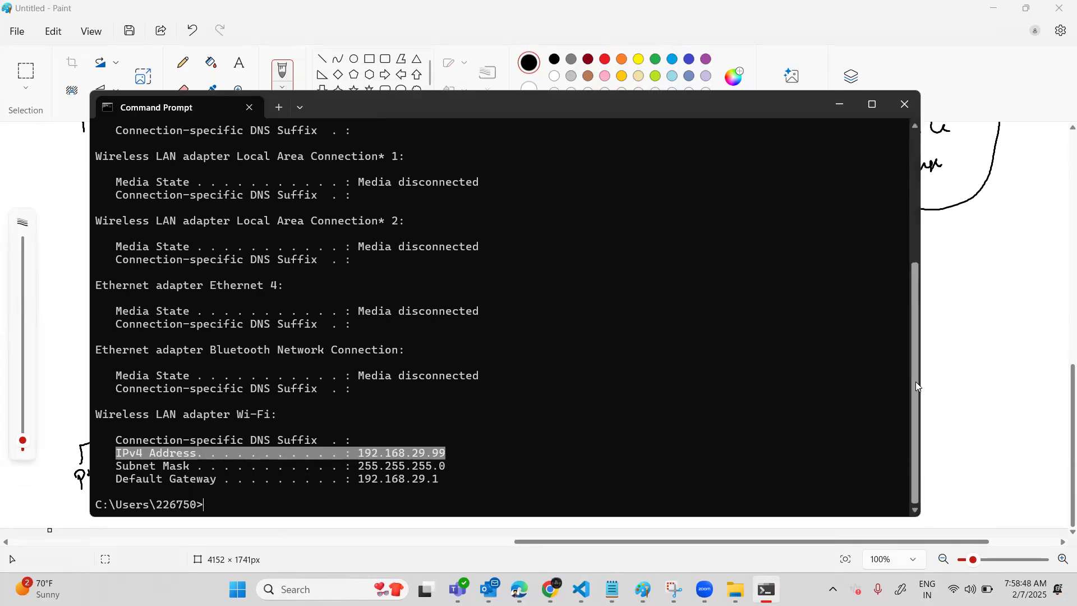
scroll(917, 365, "up", 1)
left_click_drag(920, 354, 933, 478)
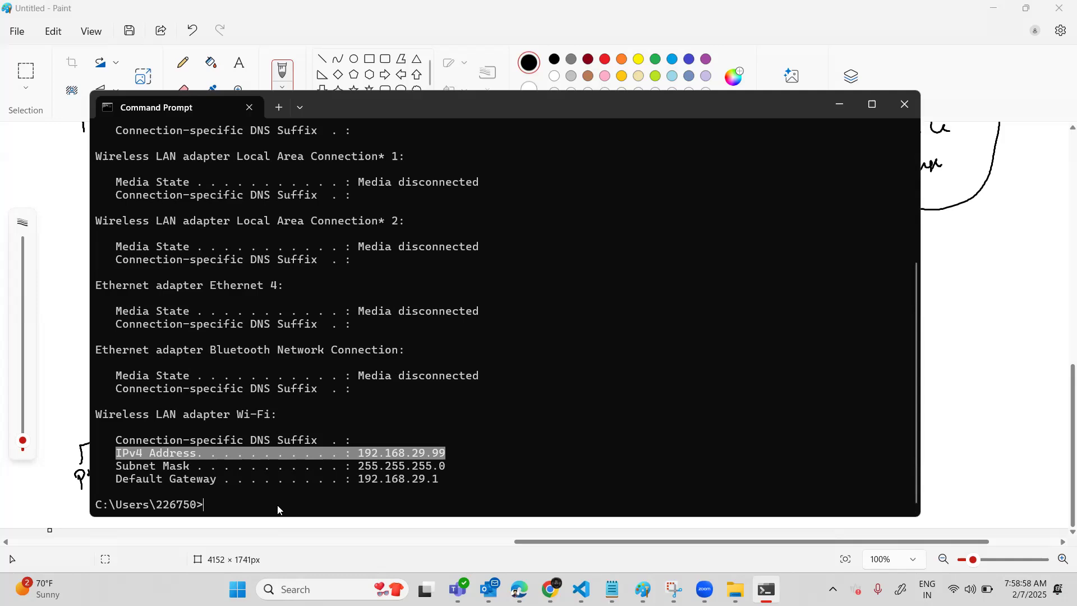
key("ctrl+c")
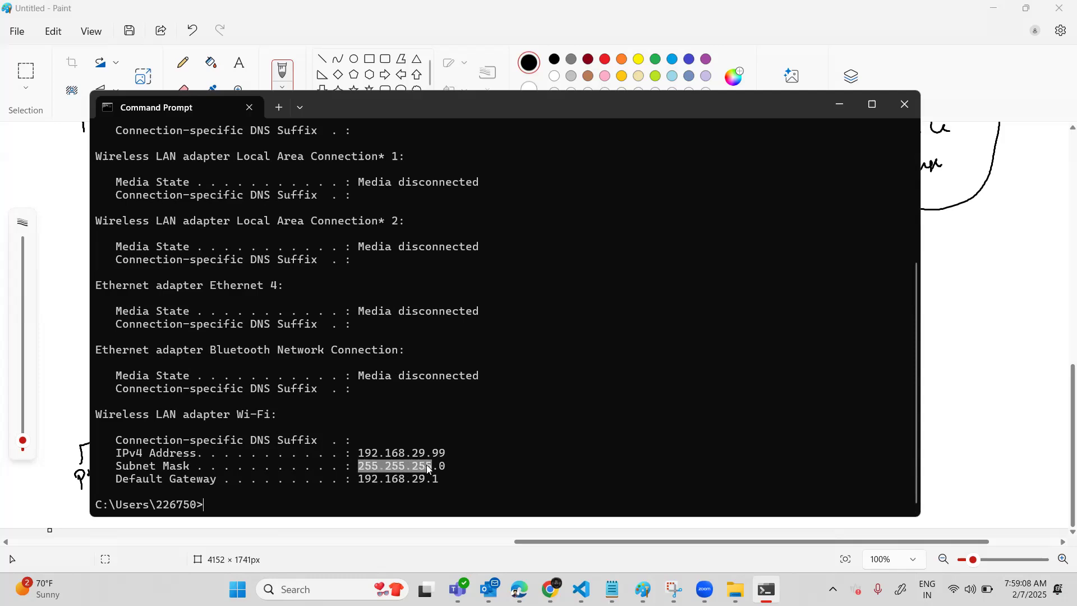
left_click_drag(426, 465, 451, 467)
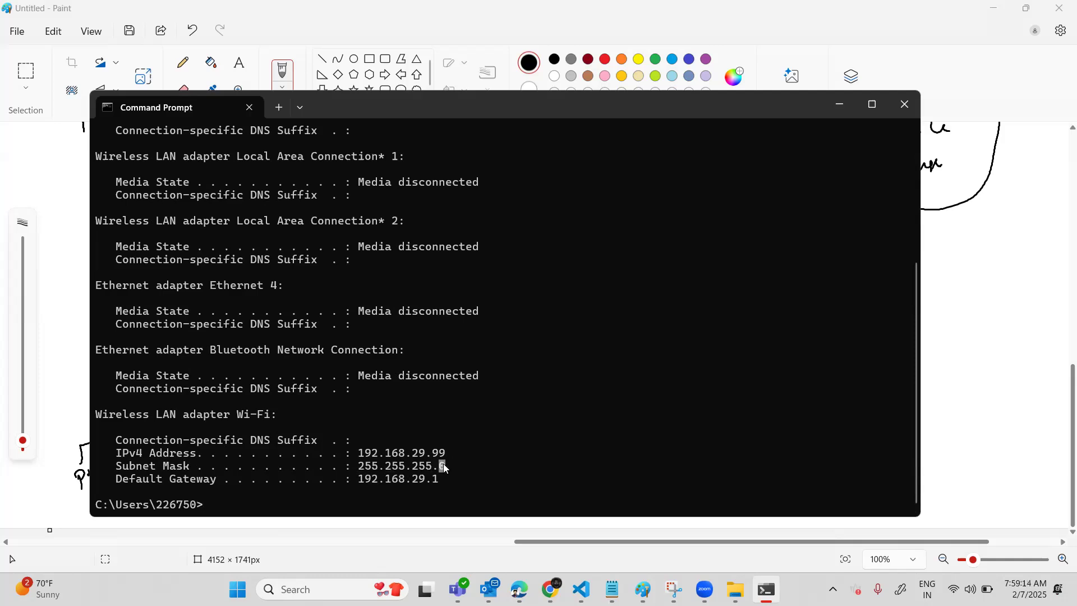
left_click_drag(437, 469, 368, 470)
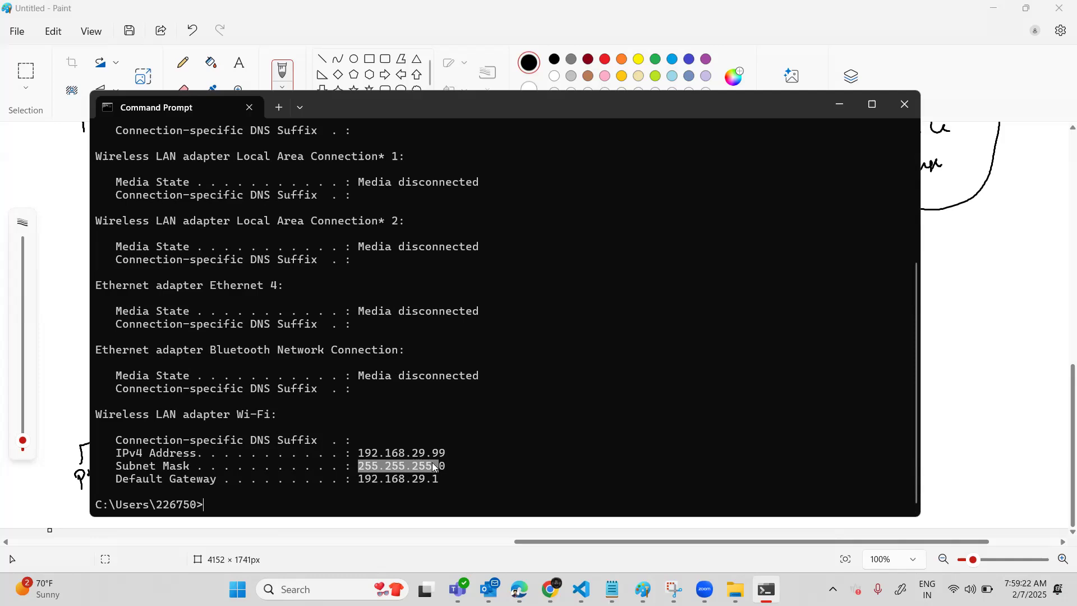
left_click_drag(442, 465, 356, 471)
left_click_drag(120, 474, 205, 483)
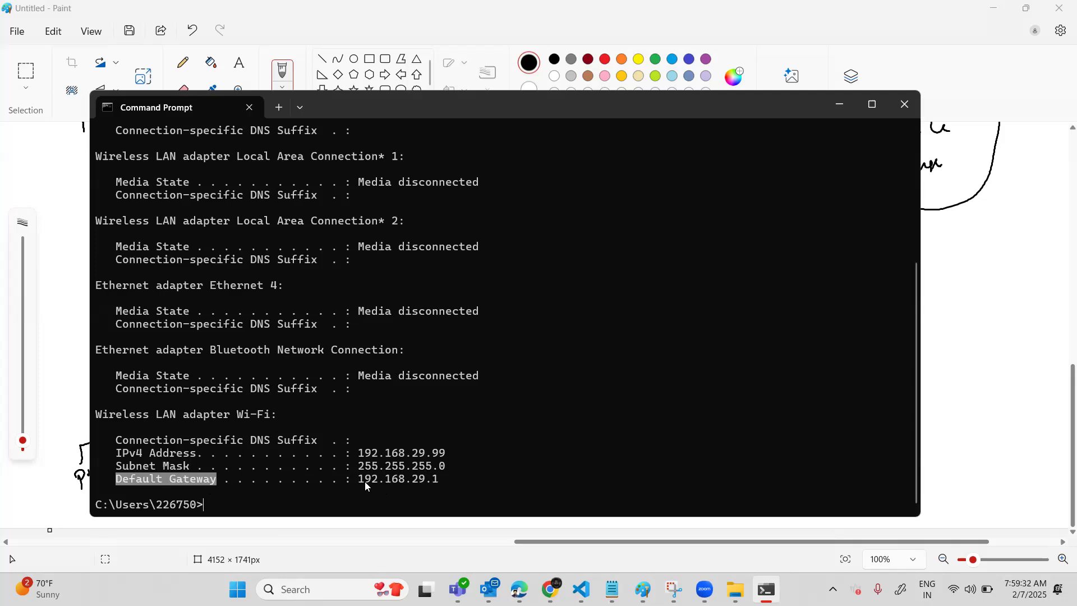
left_click_drag(362, 477, 440, 482)
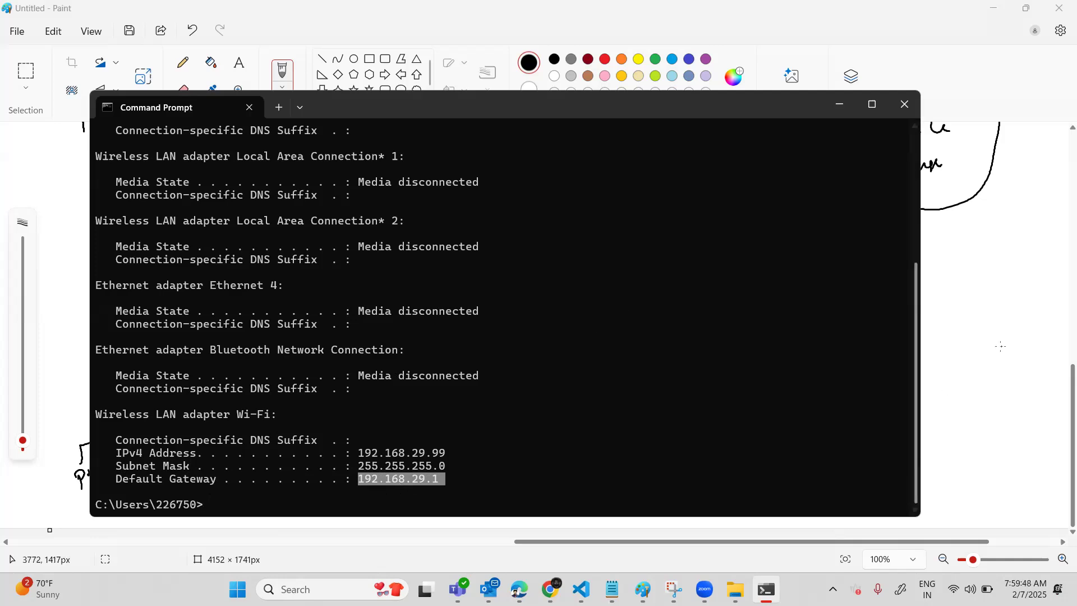
left_click(952, 345)
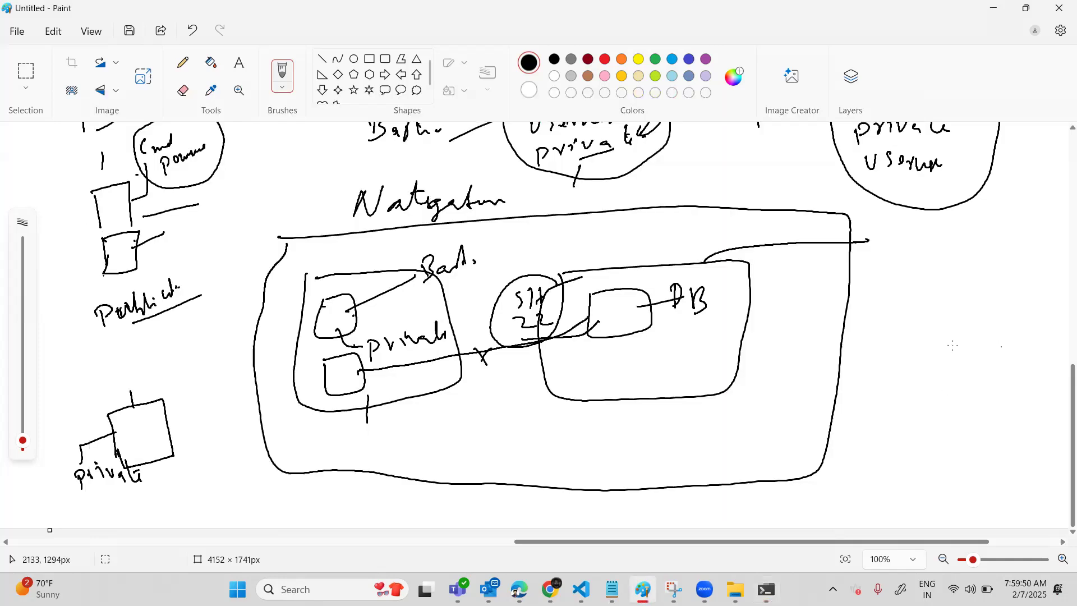
- Add short lines and a diagonal handwritten note beside the lower-left device box
left_click_drag(519, 302, 573, 287)
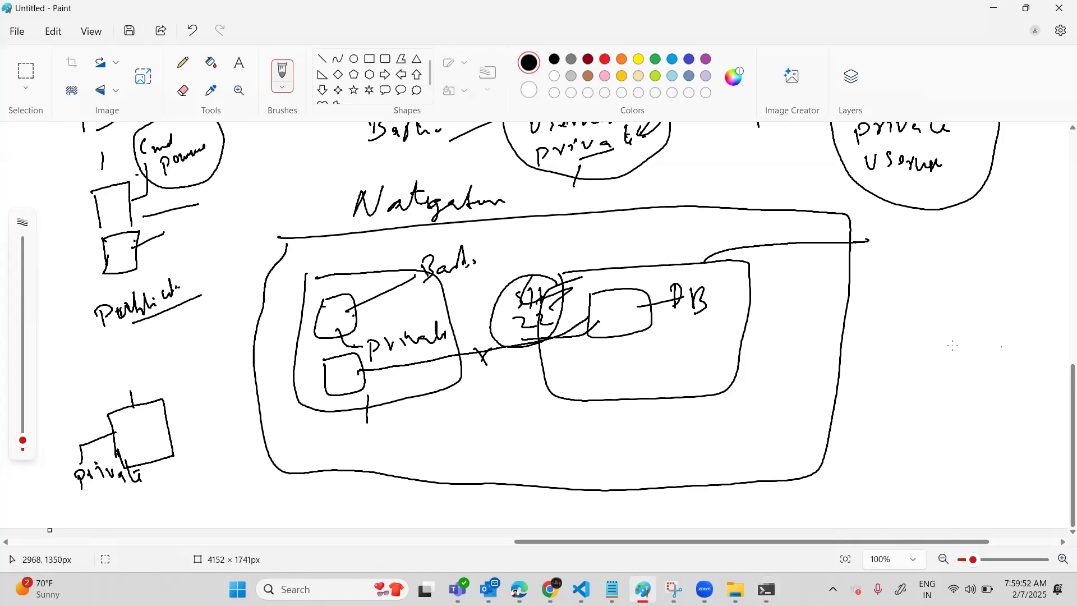
left_click_drag(156, 441, 185, 440)
mouse_move(191, 428)
left_mouse_down()
mouse_move(218, 452)
mouse_move(236, 437)
left_mouse_up()
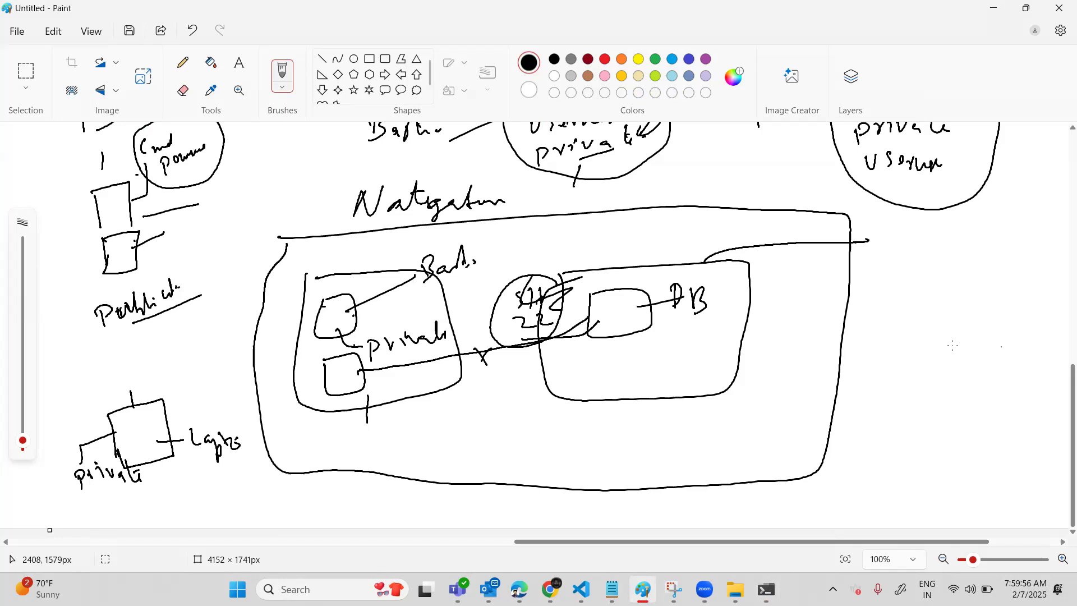
mouse_move(139, 427)
left_mouse_down()
mouse_move(213, 395)
mouse_move(247, 397)
mouse_move(227, 370)
mouse_move(259, 370)
left_mouse_up()
left_click(220, 394)
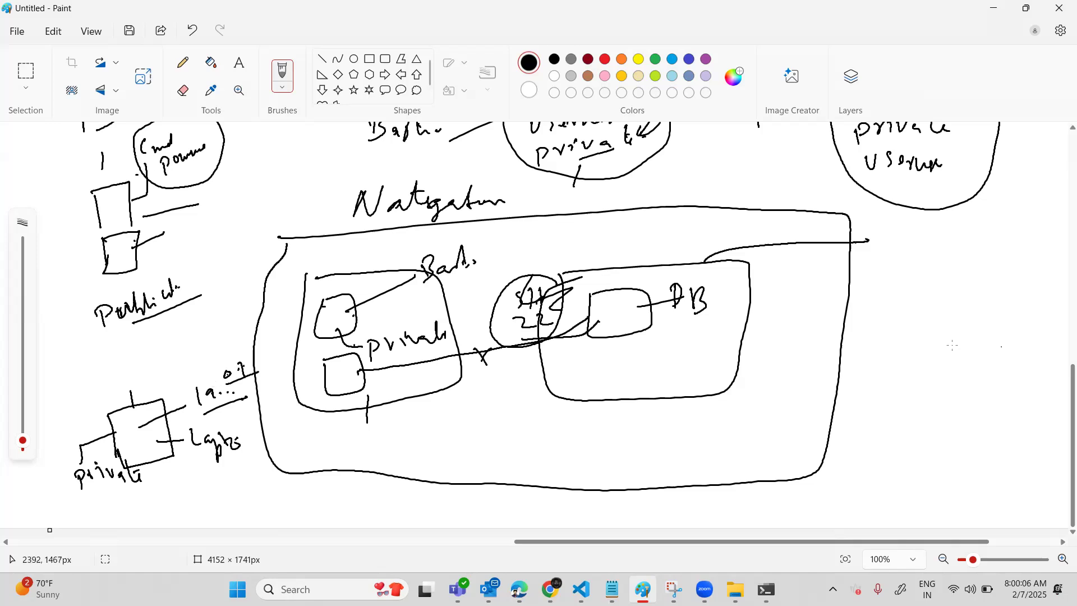
- Draw a slanted router box above the device box, label it Interface, and arrow it to the device
mouse_move(125, 370)
left_mouse_down()
mouse_move(135, 385)
mouse_move(187, 366)
mouse_move(185, 348)
mouse_move(173, 372)
mouse_move(144, 355)
mouse_move(181, 333)
mouse_move(212, 334)
left_mouse_up()
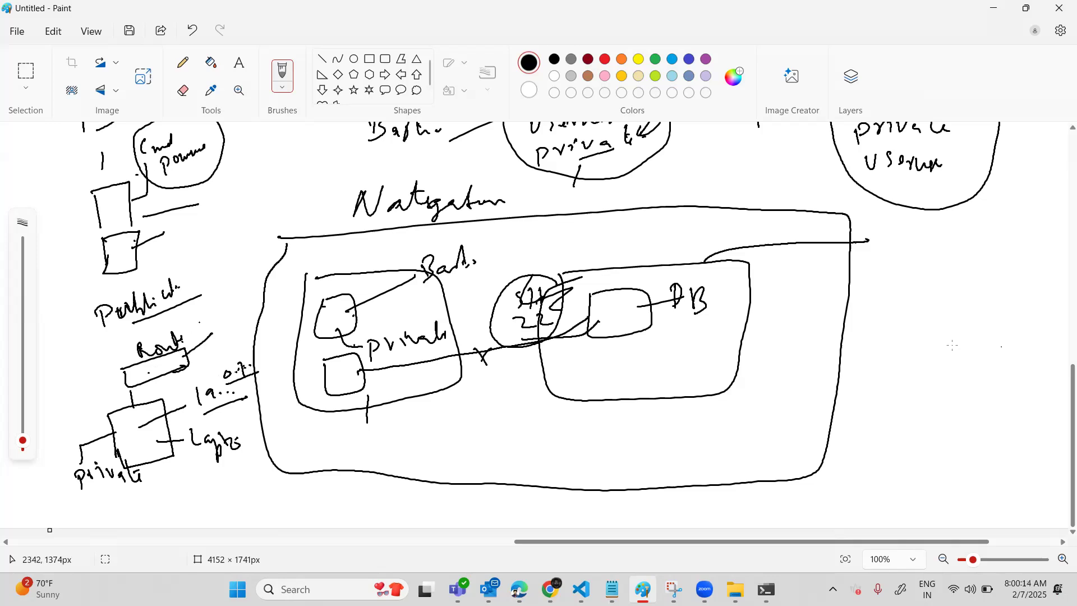
mouse_move(200, 299)
left_mouse_down()
mouse_move(212, 317)
mouse_move(222, 297)
mouse_move(248, 284)
left_mouse_up()
left_click_drag(126, 388, 133, 405)
mouse_move(133, 404)
left_mouse_down()
mouse_move(152, 389)
mouse_move(102, 370)
left_mouse_up()
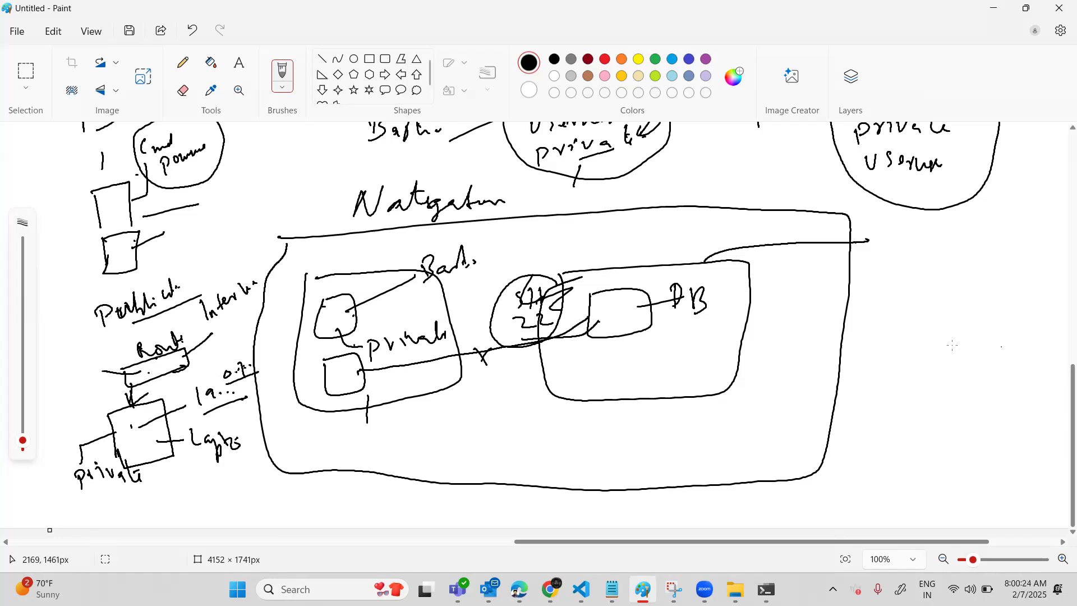
left_click(77, 356)
left_click_drag(75, 354, 90, 368)
- Touch up the router label and IP scribble, adding small lines by the device box
left_click_drag(152, 361, 145, 341)
mouse_move(233, 370)
left_mouse_down()
mouse_move(228, 379)
mouse_move(244, 368)
left_mouse_up()
left_click_drag(162, 437, 191, 419)
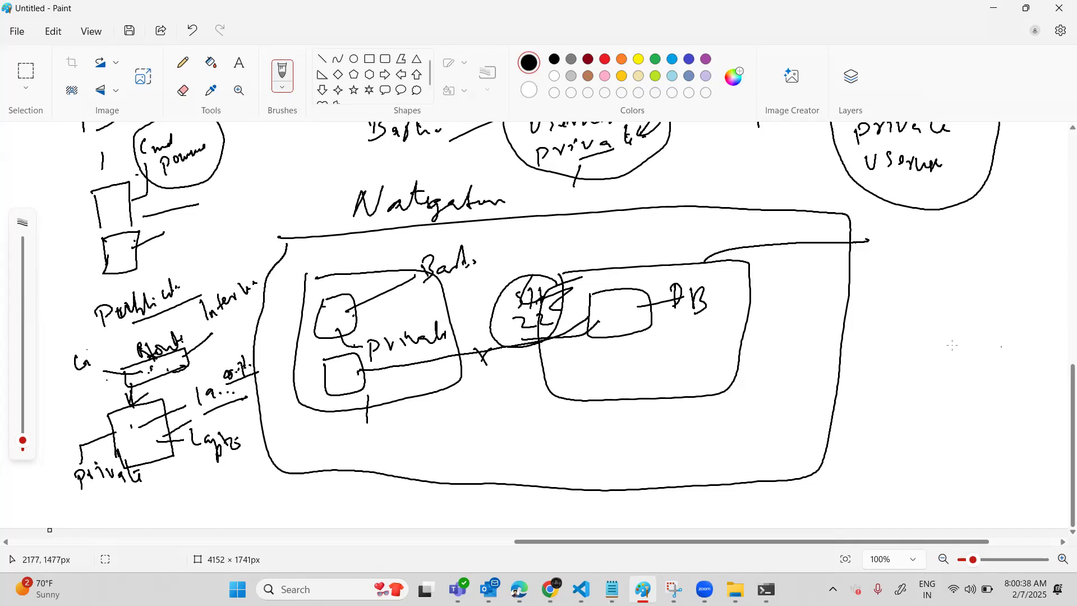
left_click_drag(130, 418, 131, 425)
- Write DHCP left of the router sketch and circle it
left_click(124, 414)
left_click_drag(151, 368, 65, 418)
mouse_move(58, 398)
left_mouse_down()
mouse_move(67, 419)
mouse_move(80, 409)
left_mouse_up()
mouse_move(79, 390)
left_mouse_down()
mouse_move(115, 400)
mouse_move(109, 379)
left_mouse_up()
mouse_move(70, 431)
left_mouse_down()
mouse_move(130, 379)
mouse_move(60, 386)
mouse_move(70, 429)
left_mouse_up()
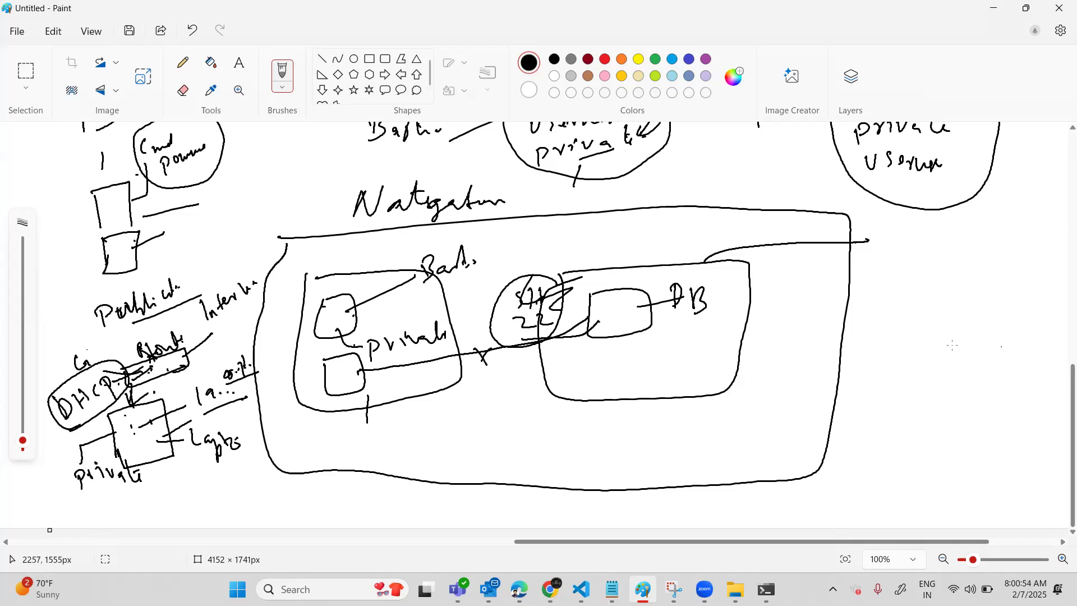
left_click(150, 423)
- Link DHCP to the router, annotate beside Interface, and begin writing the 192.168.0.1 address
left_click_drag(161, 369, 208, 345)
mouse_move(236, 322)
left_mouse_down()
mouse_move(233, 340)
mouse_move(227, 331)
mouse_move(276, 300)
mouse_move(281, 283)
left_mouse_up()
left_click_drag(129, 339, 97, 376)
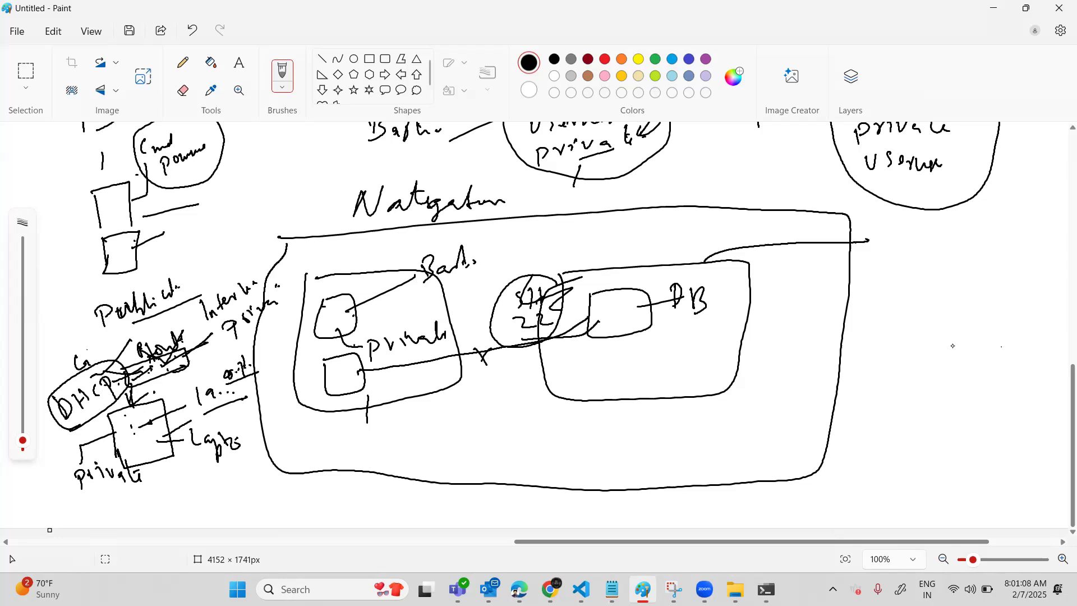
mouse_move(159, 365)
left_mouse_down()
mouse_move(175, 391)
mouse_move(181, 386)
left_mouse_up()
mouse_move(188, 230)
left_mouse_down()
mouse_move(192, 251)
mouse_move(259, 208)
left_mouse_up()
left_click(258, 196)
- Finish and underline the 192.168.0.1 address, adding an 8 near the NAT gateway heading
mouse_move(271, 192)
left_mouse_down()
mouse_move(288, 182)
mouse_move(312, 189)
left_mouse_up()
left_click(306, 214)
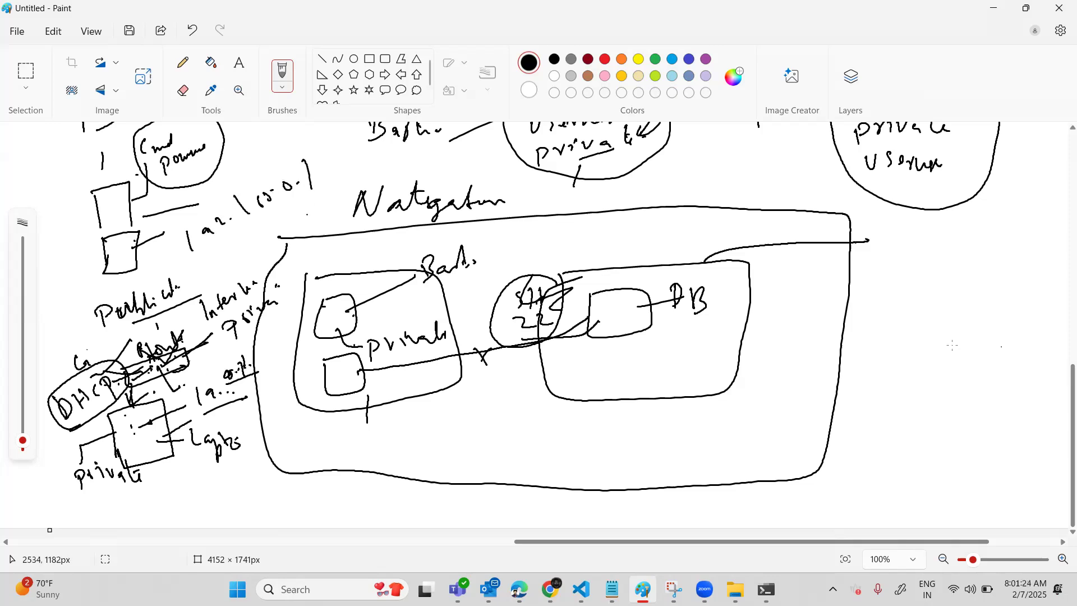
left_click_drag(179, 357, 207, 345)
mouse_move(325, 217)
left_mouse_down()
mouse_move(318, 234)
mouse_move(337, 224)
left_mouse_up()
left_click_drag(190, 267, 300, 215)
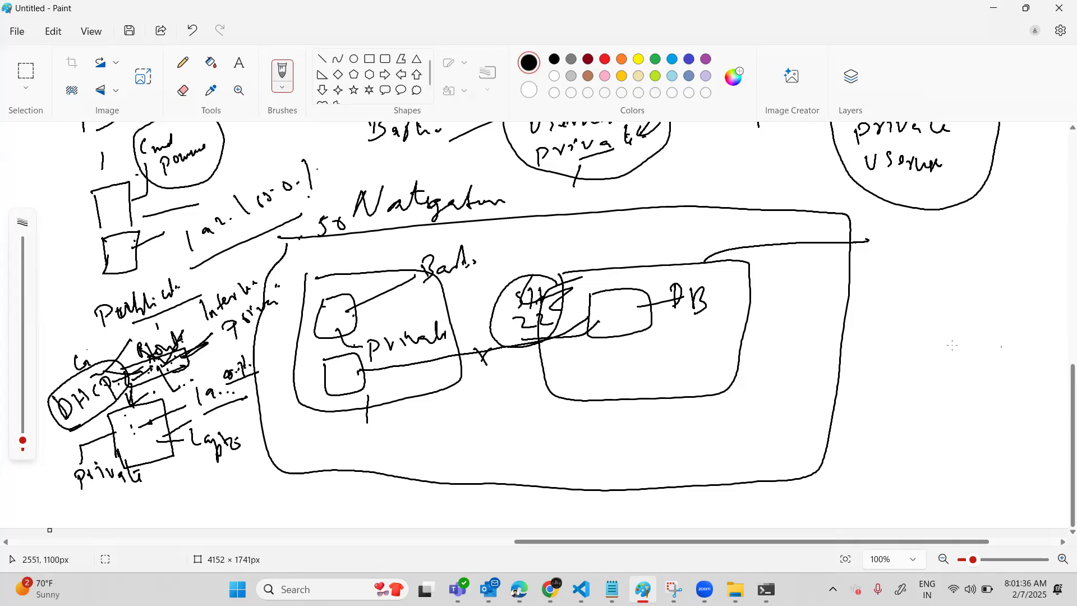
left_click_drag(343, 169, 337, 189)
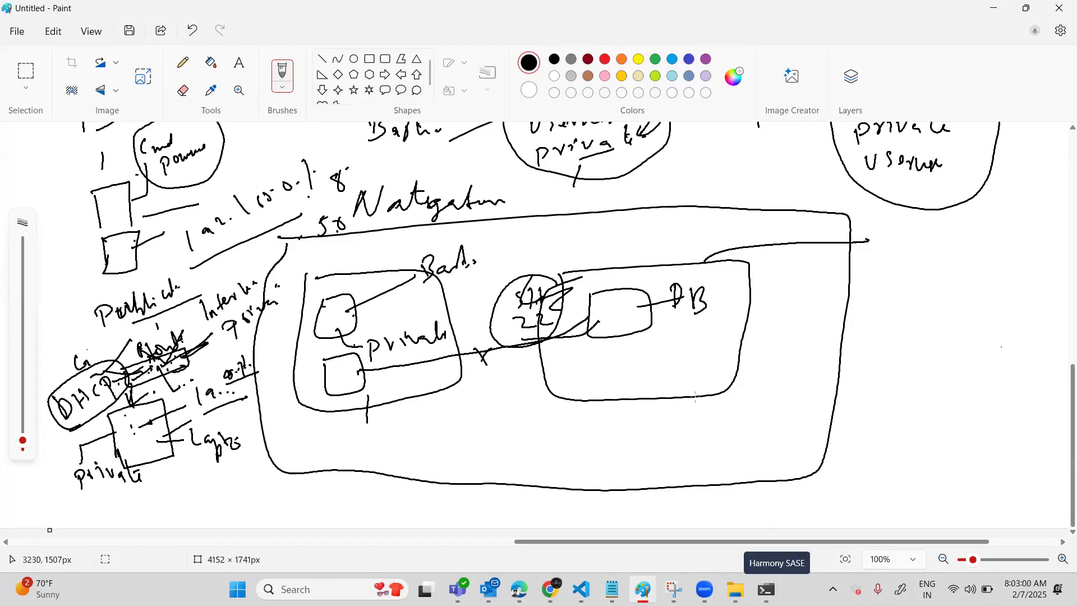
left_click(17, 83)
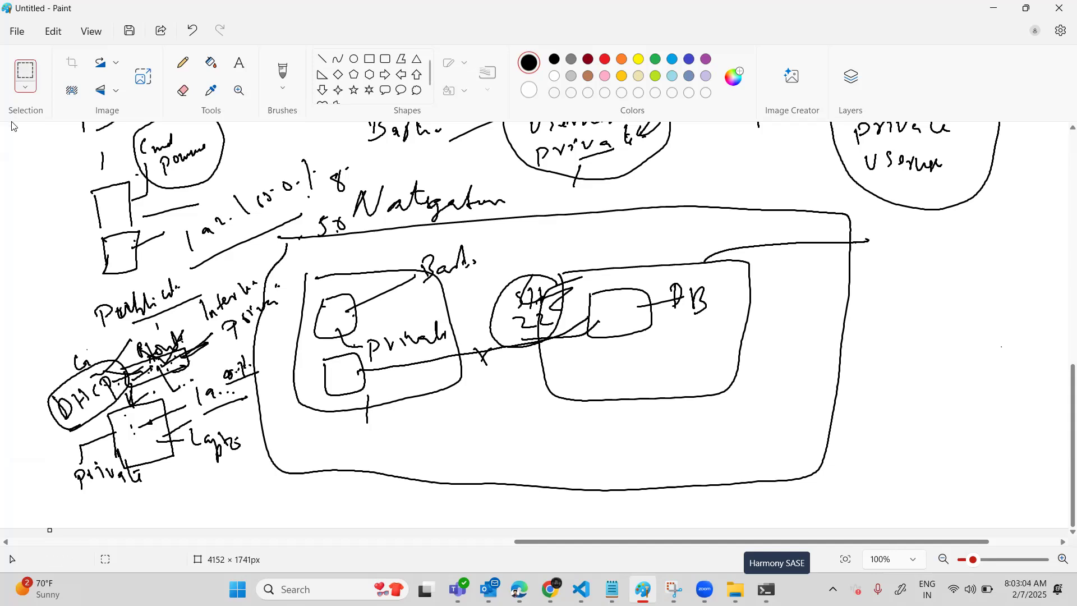
- Erase the NAT gateway diagram and lower-left home-network sketch using rectangle selections and Delete
mouse_move(10, 126)
left_mouse_down()
mouse_move(812, 346)
mouse_move(933, 401)
mouse_move(515, 354)
mouse_move(488, 337)
left_mouse_up()
key("Delete")
left_click_drag(27, 347, 708, 527)
key("Delete")
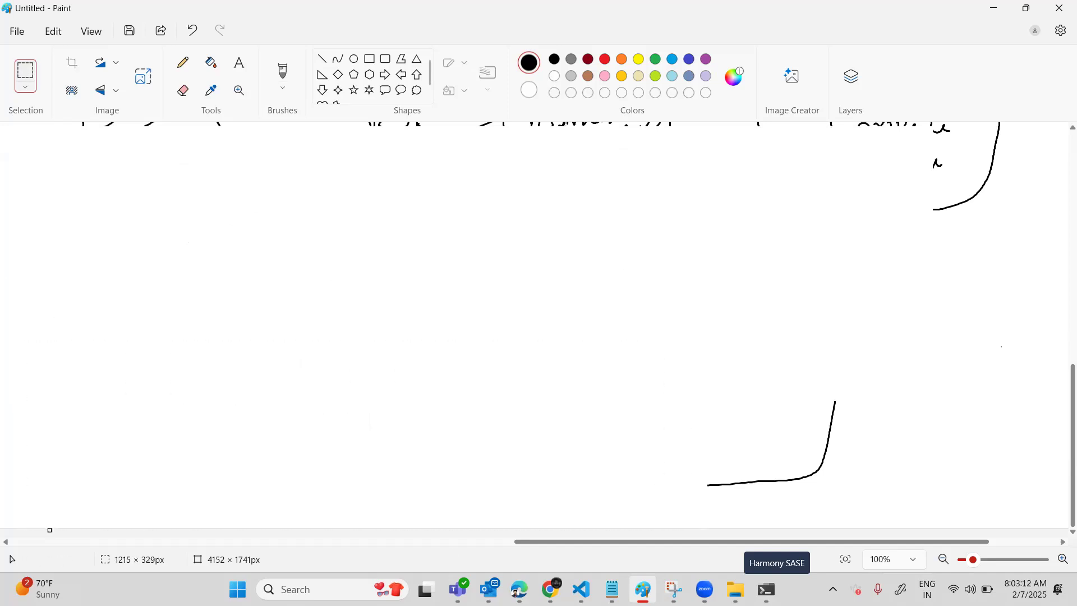
left_click_drag(638, 390, 951, 527)
- Erase the leftover curve and draw two stacked boxes in the centre with the plain Brush
key("Delete")
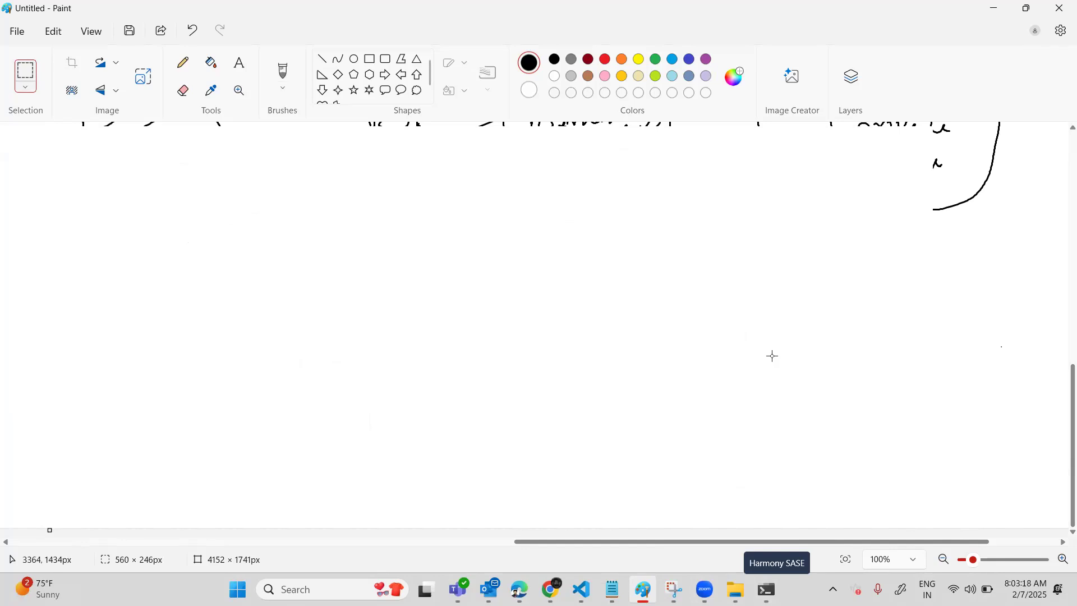
left_click(283, 87)
left_click(338, 116)
mouse_move(436, 345)
left_mouse_down()
mouse_move(439, 376)
mouse_move(497, 386)
left_mouse_up()
mouse_move(436, 342)
left_mouse_down()
mouse_move(544, 335)
mouse_move(488, 387)
left_mouse_up()
mouse_move(429, 281)
left_mouse_down()
mouse_move(438, 331)
mouse_move(485, 261)
mouse_move(534, 335)
left_mouse_up()
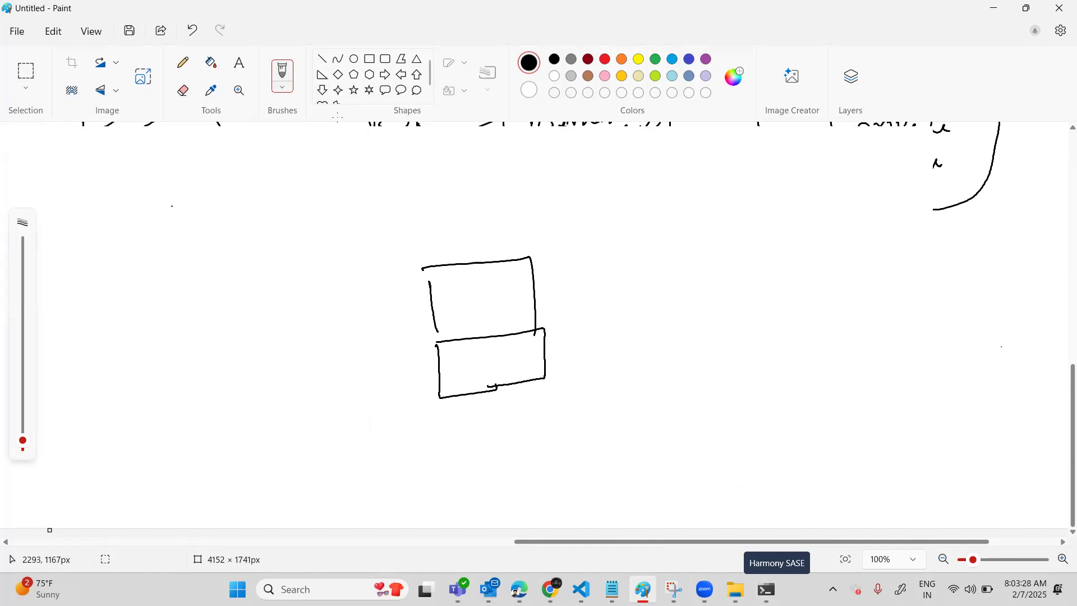
- Handwrite 'Wifi' left of the boxes and underline it
left_click_drag(116, 210, 134, 207)
mouse_move(141, 209)
left_mouse_down()
mouse_move(156, 220)
mouse_move(169, 207)
left_mouse_up()
left_click_drag(170, 210, 170, 195)
left_click_drag(121, 239, 178, 222)
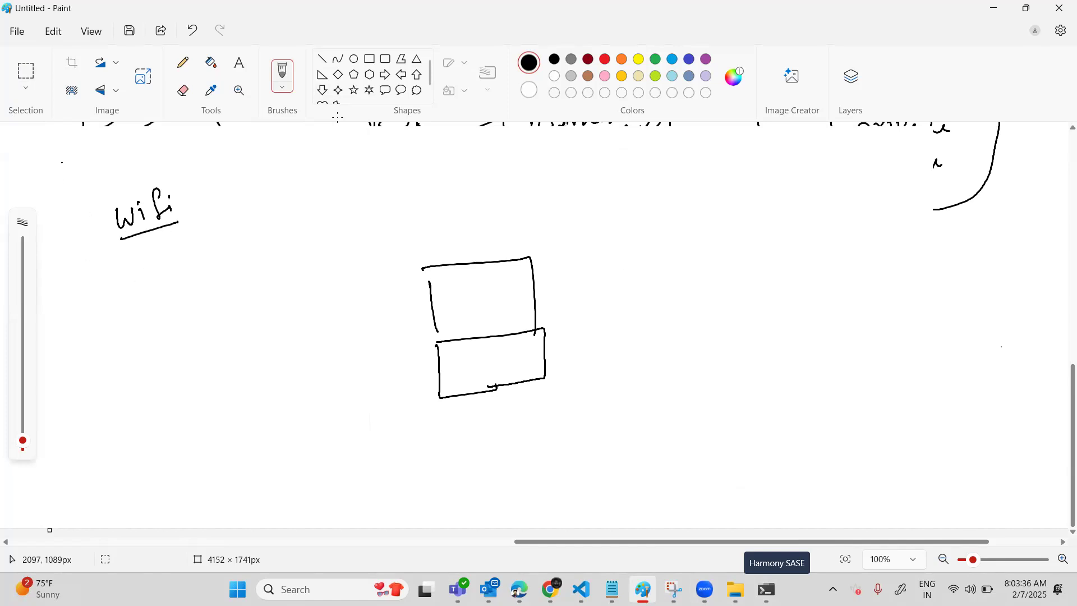
- Box the word Wifi, add signal lines and a small linked box, and circle the sketch
mouse_move(102, 194)
left_mouse_down()
mouse_move(120, 238)
mouse_move(163, 176)
mouse_move(178, 222)
mouse_move(166, 228)
left_mouse_up()
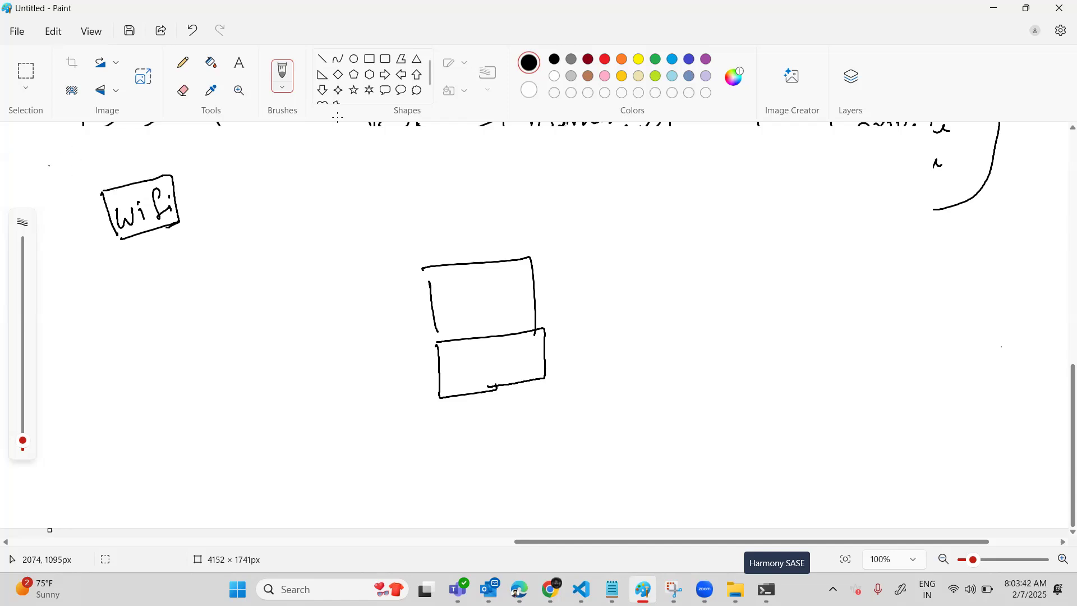
mouse_move(24, 148)
left_mouse_down()
mouse_move(82, 177)
mouse_move(88, 166)
mouse_move(139, 176)
mouse_move(123, 176)
left_mouse_up()
mouse_move(116, 159)
left_mouse_down()
mouse_move(114, 168)
mouse_move(153, 160)
left_mouse_up()
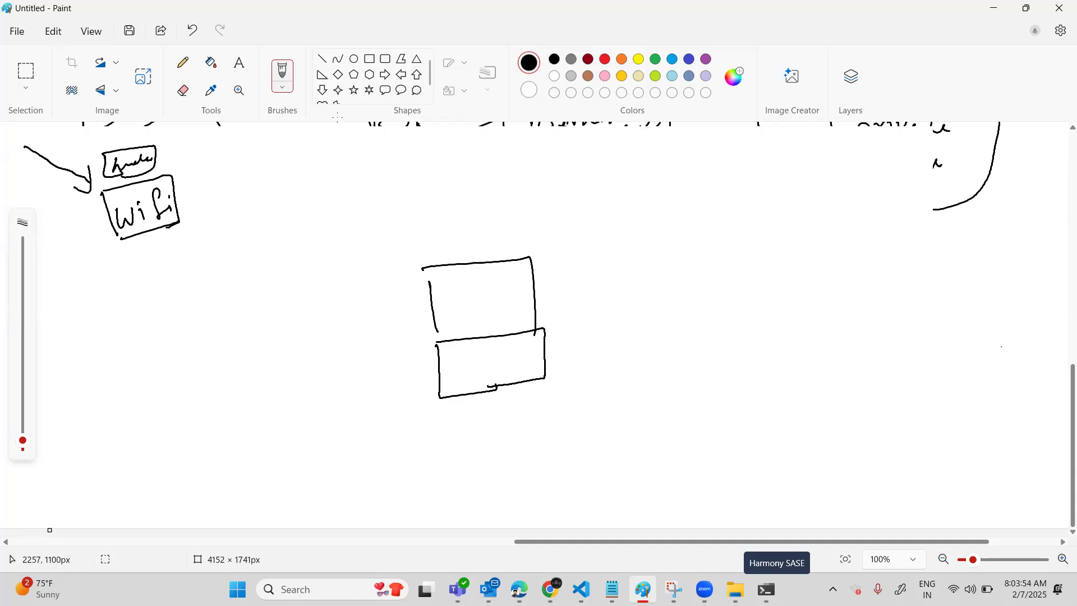
mouse_move(153, 169)
left_mouse_down()
mouse_move(163, 179)
mouse_move(212, 157)
left_mouse_up()
left_click_drag(179, 205, 220, 209)
left_click(198, 196)
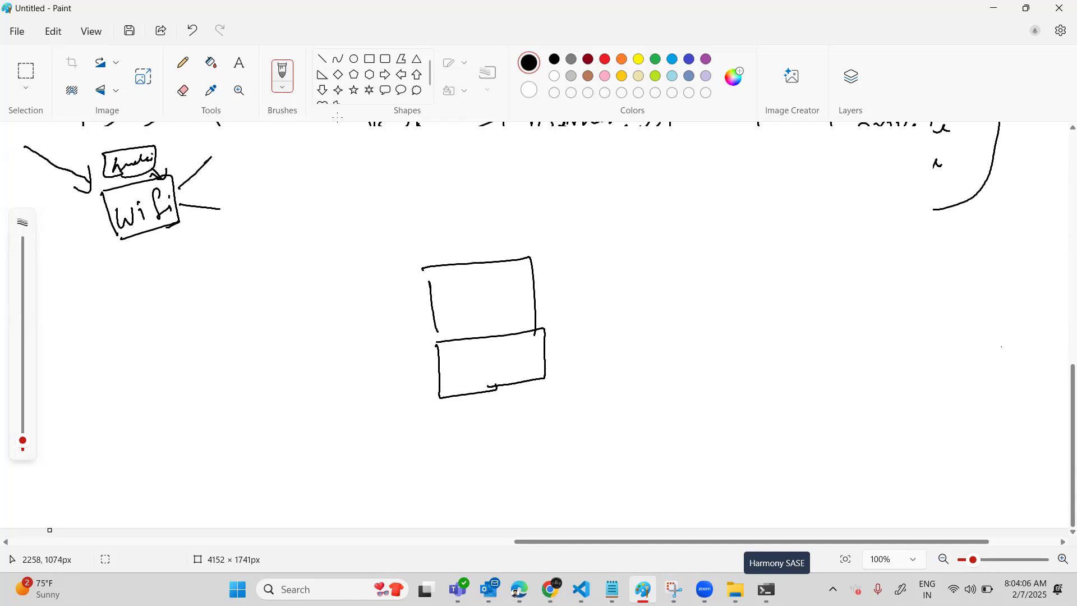
mouse_move(172, 144)
left_mouse_down()
mouse_move(101, 139)
mouse_move(193, 250)
mouse_move(185, 122)
left_mouse_up()
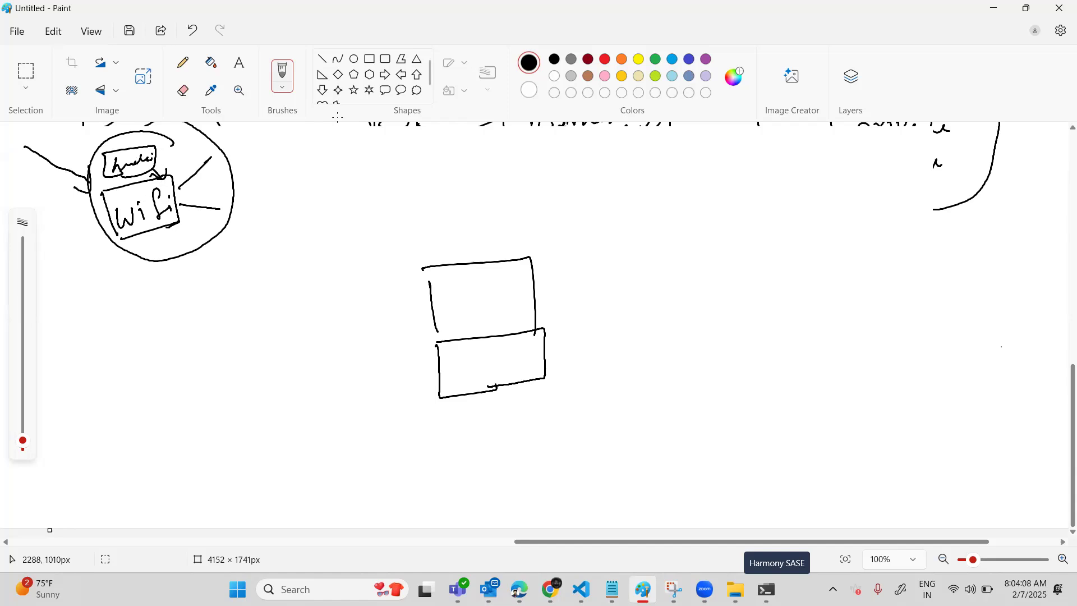
- Write 'Public' below the Wi-Fi circle with a connecting line and underline it
left_click_drag(116, 233, 78, 308)
mouse_move(69, 287)
left_mouse_down()
mouse_move(80, 272)
mouse_move(81, 287)
left_mouse_up()
mouse_move(91, 280)
left_mouse_down()
mouse_move(116, 266)
mouse_move(130, 286)
left_mouse_up()
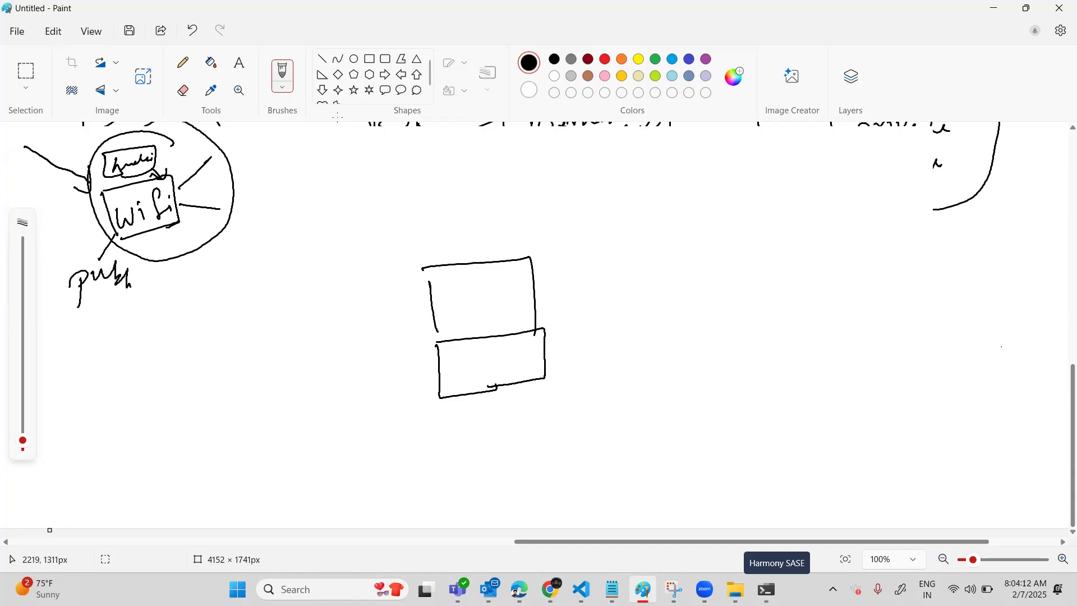
left_click_drag(68, 306, 154, 297)
- Draw a curved arrow from the upper box to the Wi-Fi circle
left_click_drag(426, 265, 432, 300)
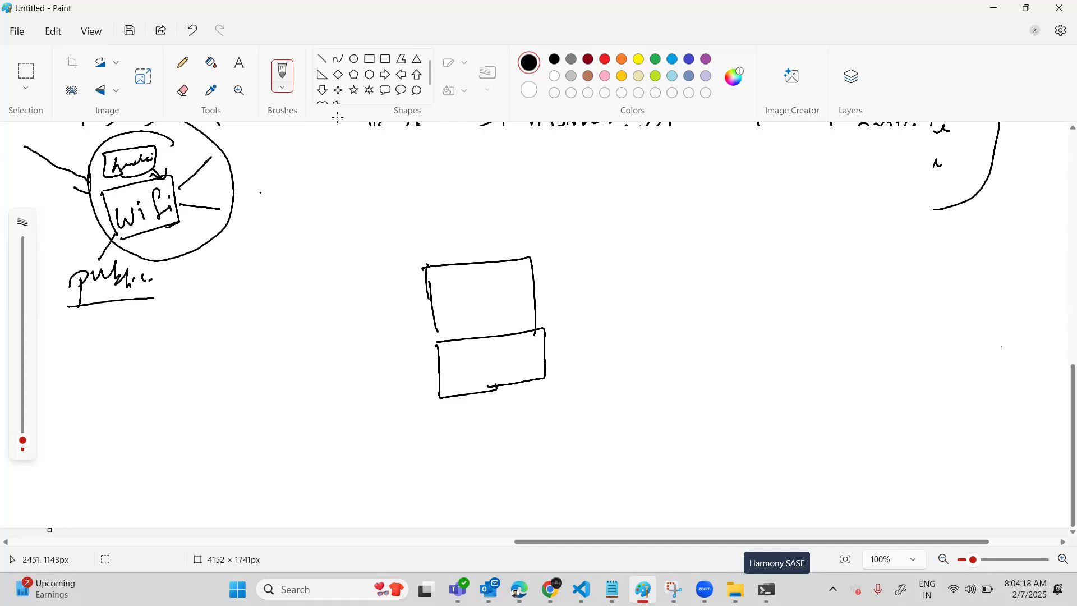
mouse_move(448, 274)
left_mouse_down()
mouse_move(413, 240)
mouse_move(237, 217)
mouse_move(236, 232)
mouse_move(260, 218)
left_mouse_up()
left_click_drag(188, 190, 264, 178)
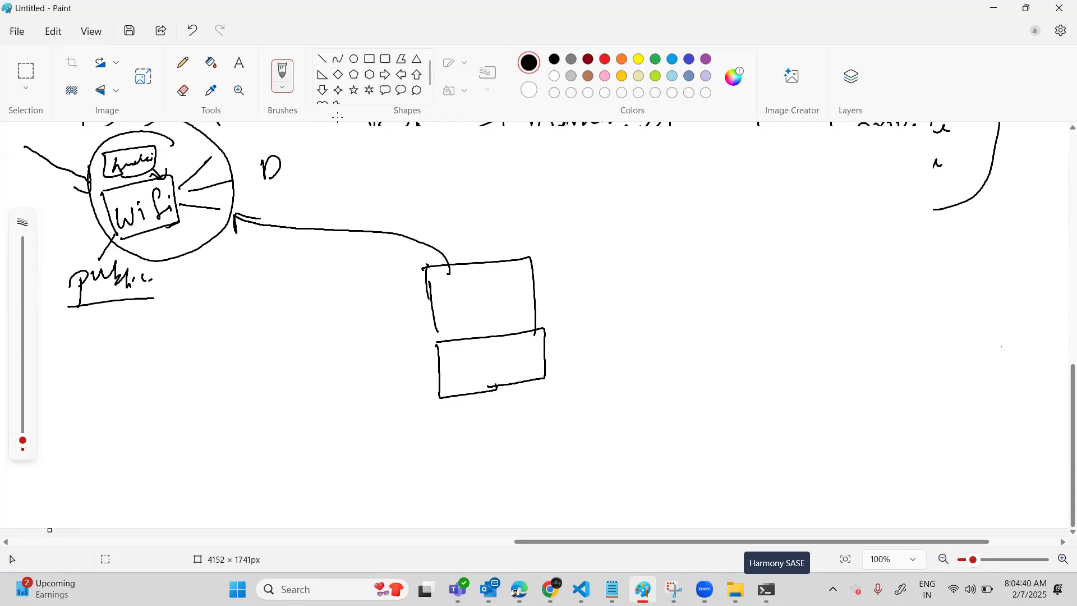
- Draw a second device box on the right and curve a line from it to the Wi-Fi circle
left_click_drag(667, 261, 676, 363)
mouse_move(671, 259)
left_mouse_down()
mouse_move(743, 353)
mouse_move(670, 357)
left_mouse_up()
mouse_move(690, 257)
left_mouse_down()
mouse_move(417, 167)
mouse_move(269, 205)
mouse_move(247, 196)
mouse_move(271, 188)
left_mouse_up()
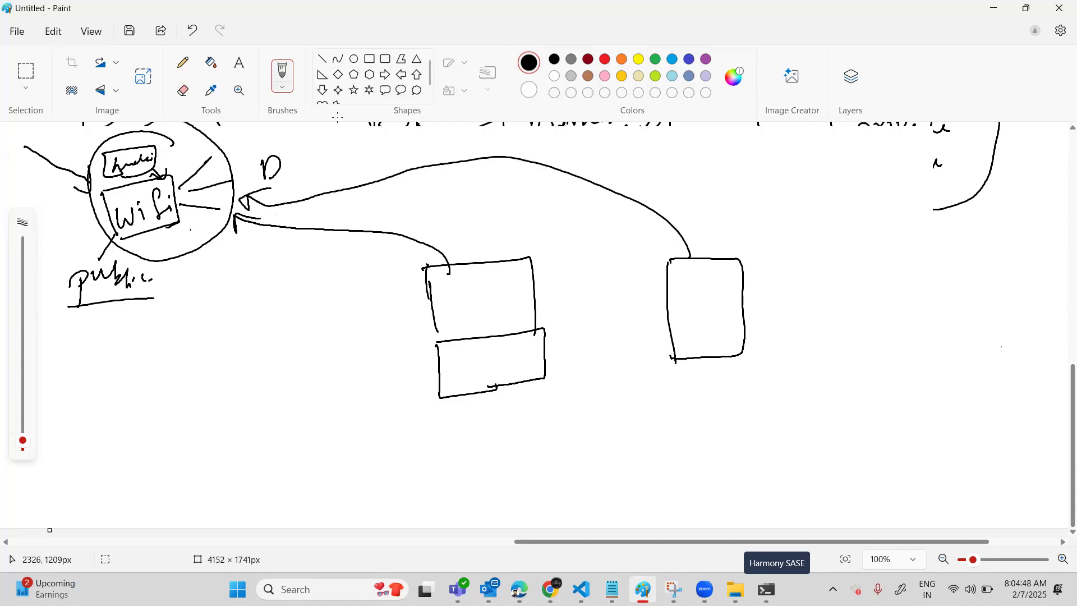
left_click_drag(160, 217, 193, 230)
- Handwrite 'Private' above both boxes, link the left box to the circle, and circle 'Public'
left_click_drag(722, 228, 808, 229)
left_click_drag(799, 218, 823, 221)
left_click(841, 220)
left_click_drag(494, 242, 495, 255)
mouse_move(497, 217)
left_mouse_down()
mouse_move(507, 206)
mouse_move(530, 212)
left_mouse_up()
left_click_drag(537, 213, 554, 200)
left_click(717, 221)
mouse_move(561, 199)
left_mouse_down()
mouse_move(566, 209)
mouse_move(545, 223)
mouse_move(588, 209)
left_mouse_up()
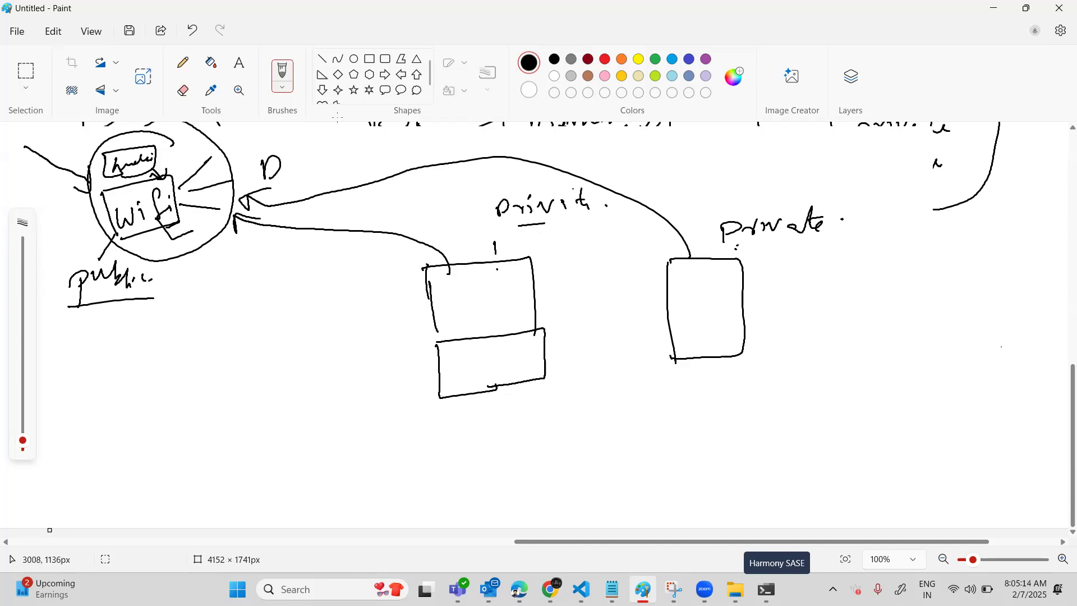
mouse_move(545, 212)
left_mouse_down()
mouse_move(527, 200)
mouse_move(219, 236)
mouse_move(182, 219)
mouse_move(198, 226)
left_mouse_up()
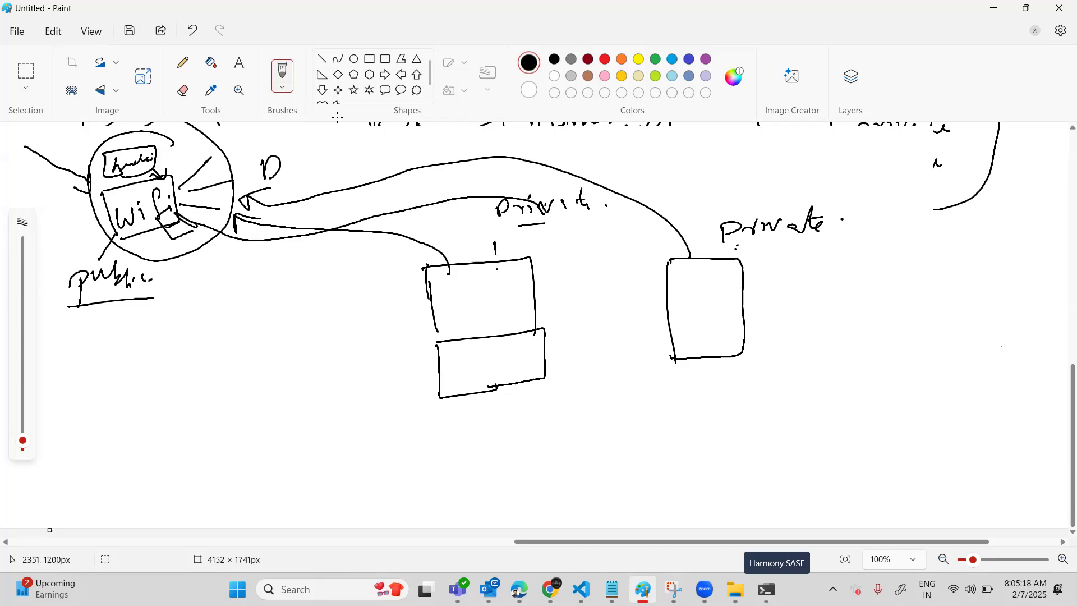
mouse_move(81, 311)
left_mouse_down()
mouse_move(112, 240)
mouse_move(60, 300)
left_mouse_up()
left_click(130, 332)
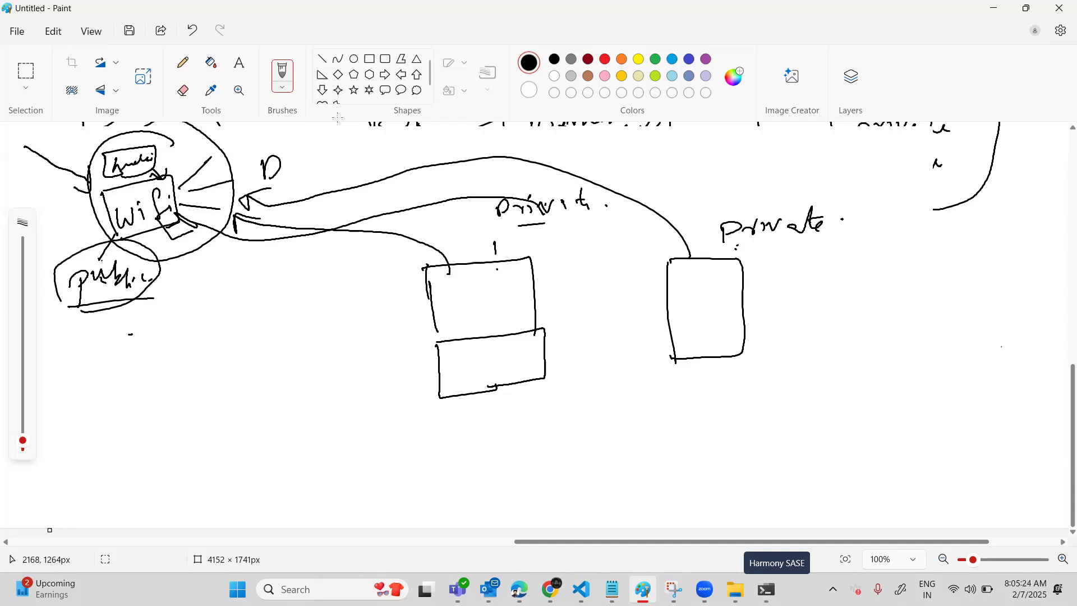
- Draw a third device box at lower left, link it to the Wi-Fi circle, and label it private
left_click_drag(104, 293, 123, 331)
mouse_move(278, 348)
left_mouse_down()
mouse_move(278, 431)
mouse_move(341, 339)
mouse_move(339, 432)
mouse_move(284, 428)
mouse_move(338, 467)
mouse_move(339, 432)
left_mouse_up()
left_click_drag(332, 389, 336, 402)
left_click_drag(306, 341, 218, 246)
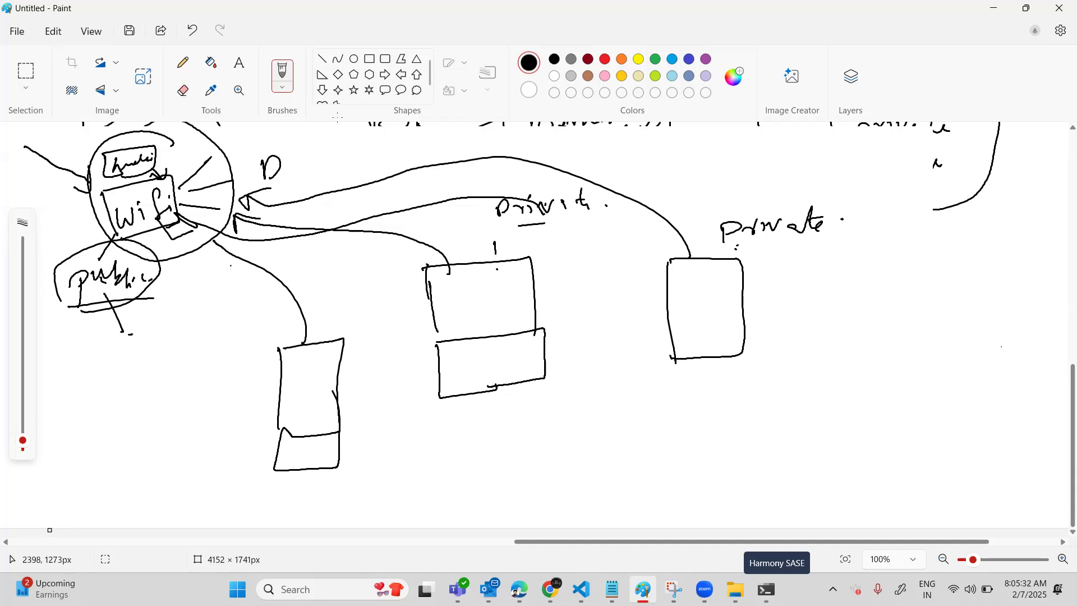
left_click_drag(215, 342, 277, 320)
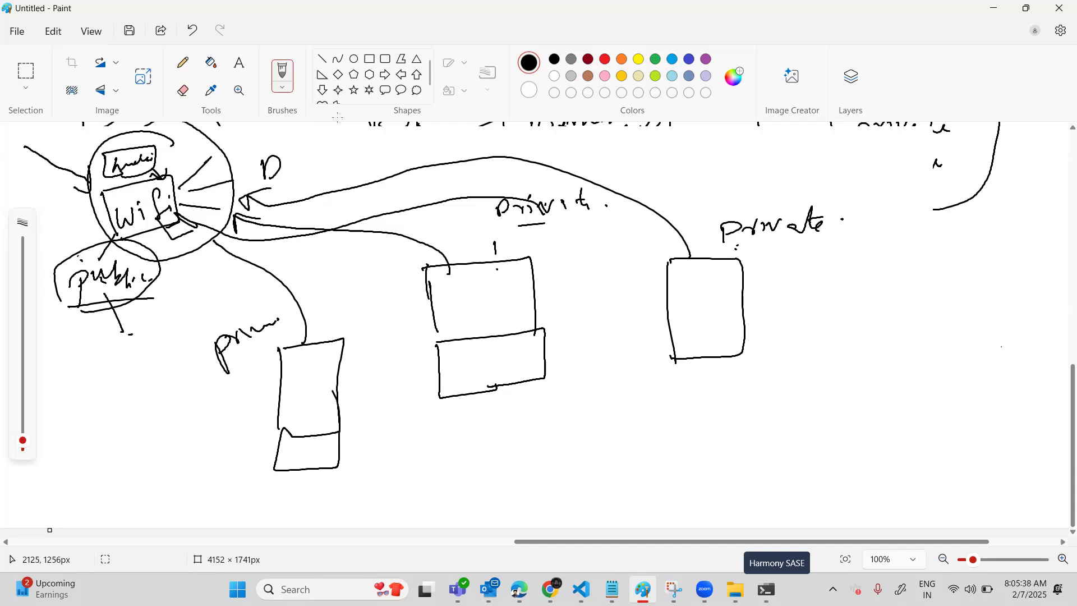
- Circle the Public and private labels and sweep a long curve beneath the device boxes
left_click_drag(52, 299, 76, 316)
left_click_drag(150, 207, 166, 248)
mouse_move(216, 371)
left_mouse_down()
mouse_move(263, 358)
mouse_move(244, 295)
mouse_move(216, 385)
mouse_move(260, 369)
left_mouse_up()
left_click_drag(281, 321, 324, 303)
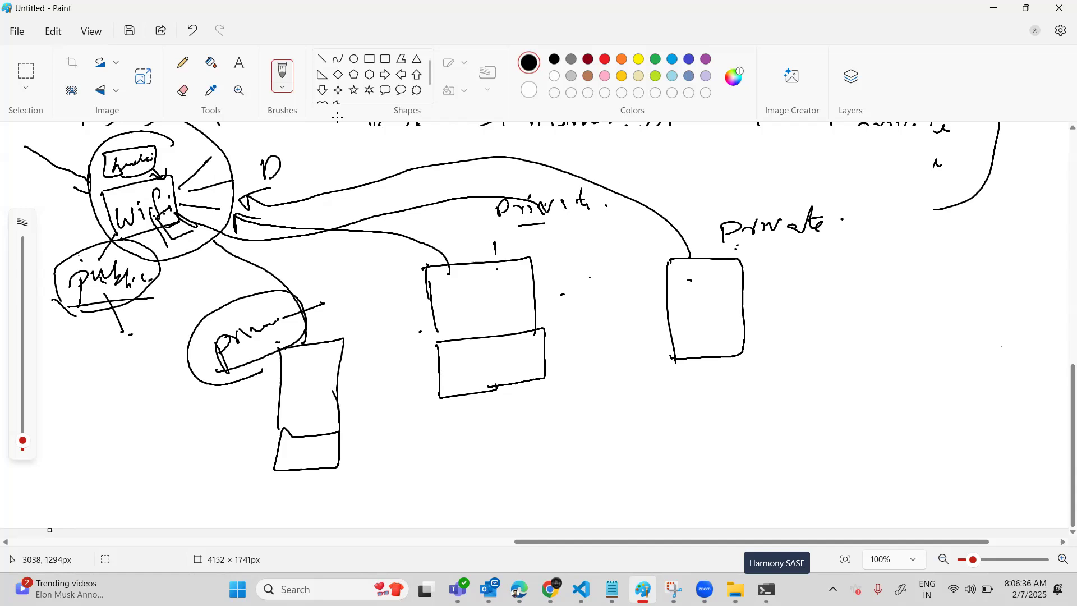
mouse_move(298, 492)
left_mouse_down()
mouse_move(811, 452)
mouse_move(872, 217)
left_mouse_up()
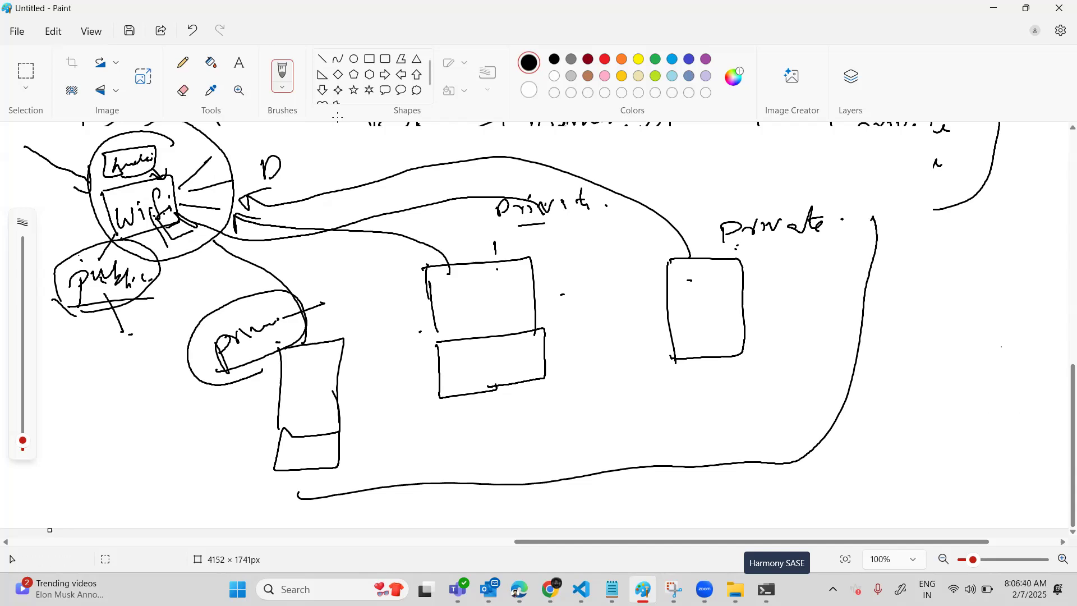
scroll(338, 129, "up", 1)
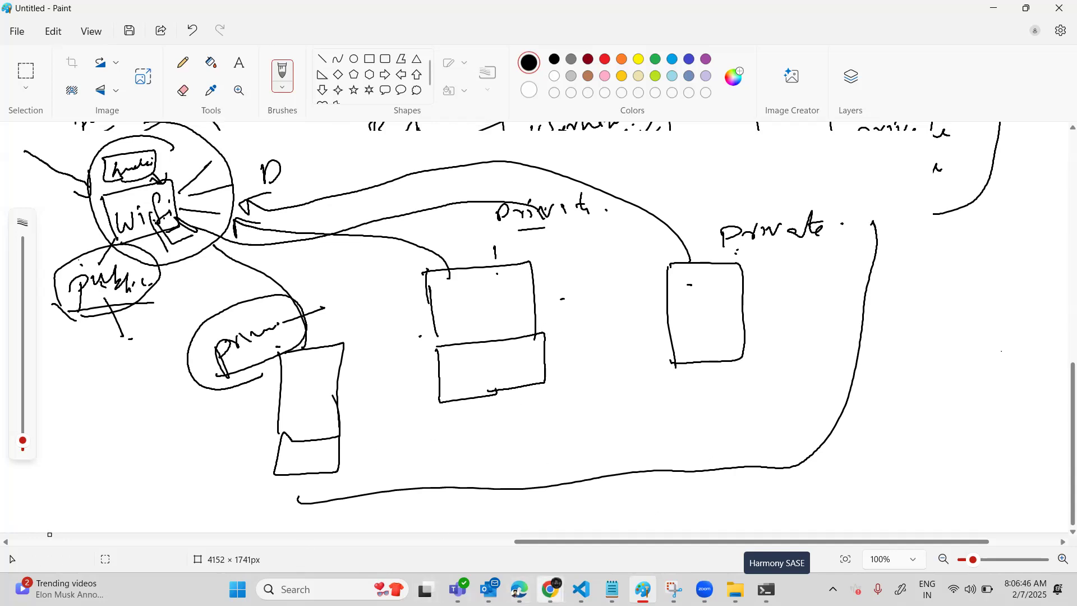
- Bring back the Jump Server's EC2 Instance Connect terminal and select its private IP 10.0.0.38
mouse_move(550, 588)
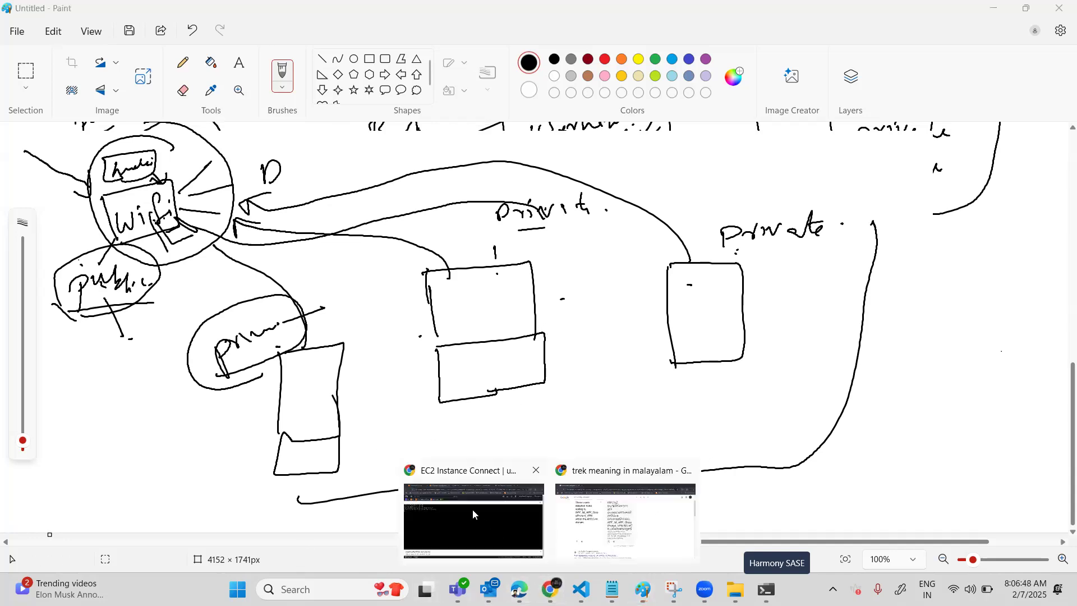
left_click(472, 509)
left_click_drag(212, 541, 167, 539)
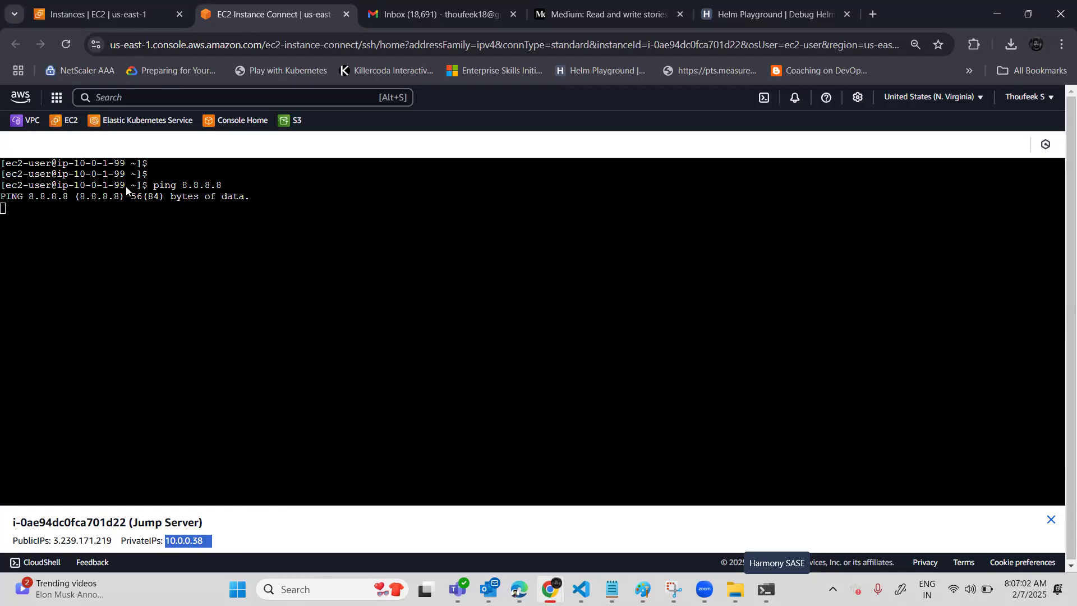
left_click_drag(125, 187, 109, 188)
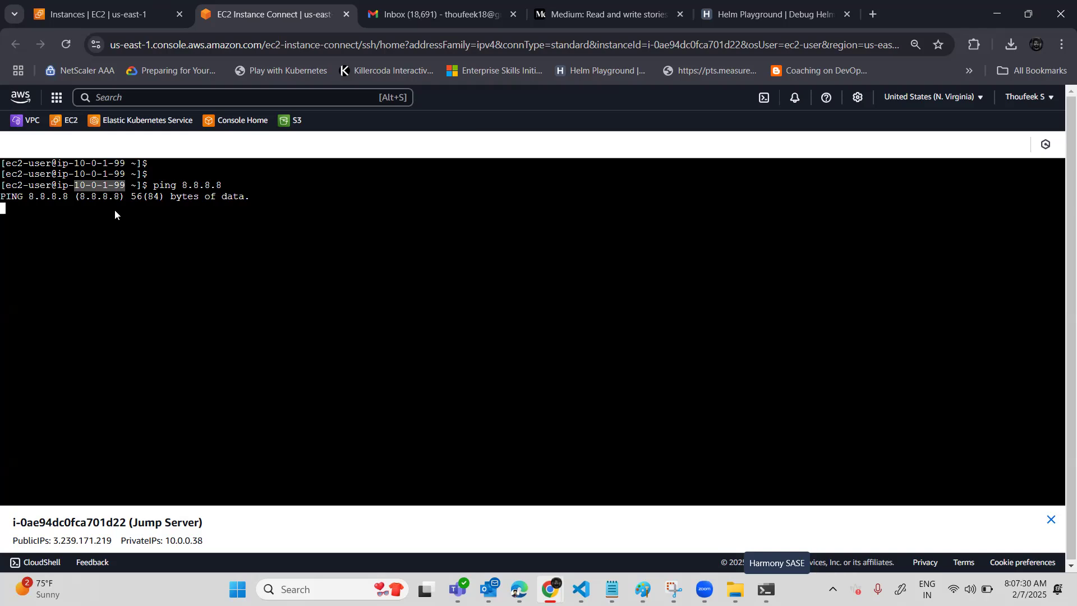
- Terminate both the Jump Server and Database-server EC2 instances
left_click(91, 7)
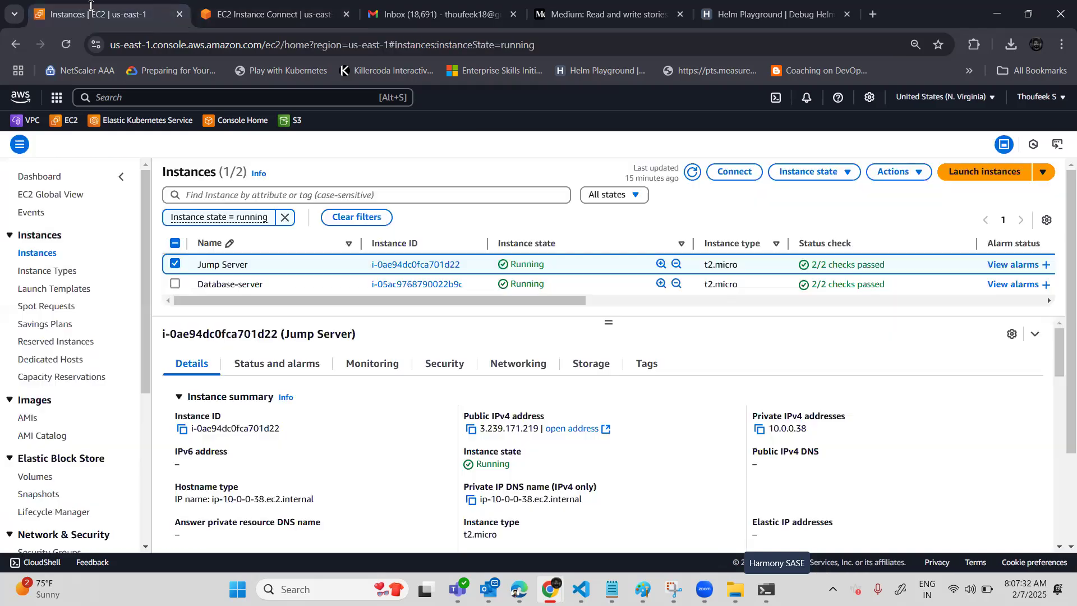
left_click(174, 283)
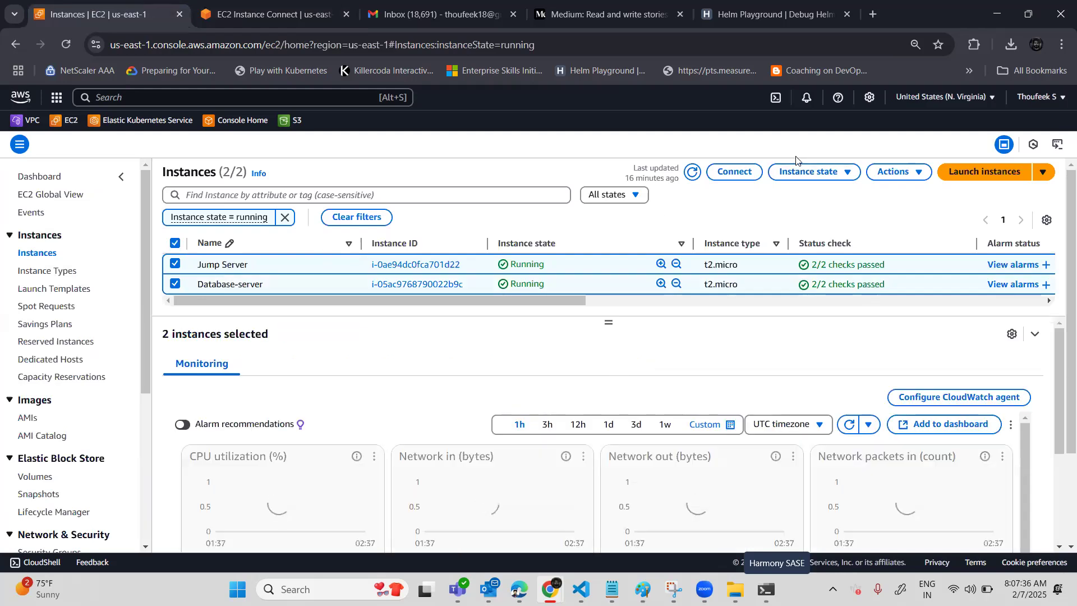
left_click(797, 176)
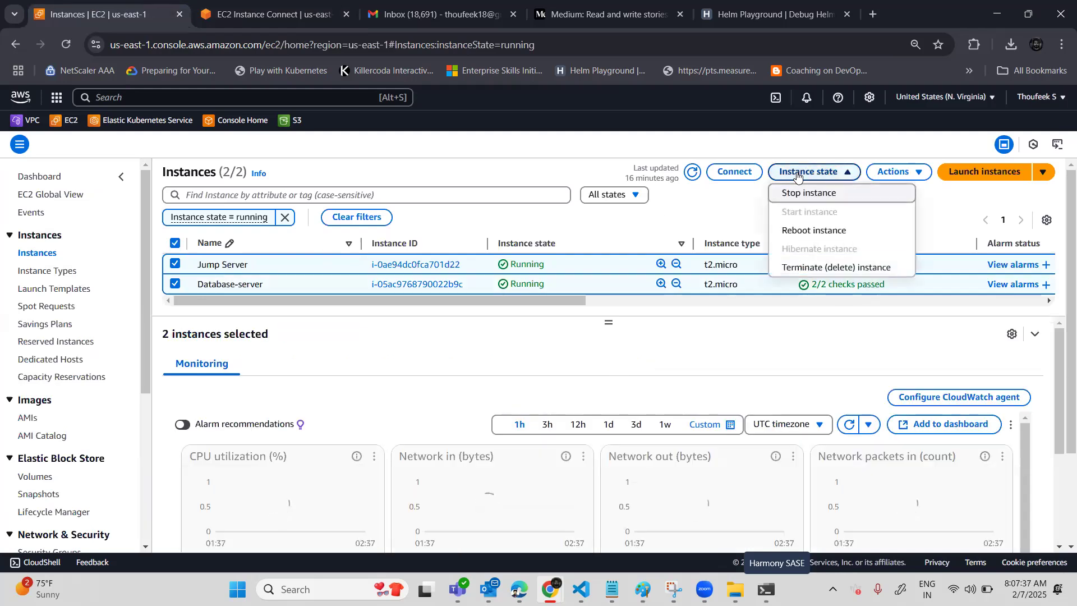
left_click(803, 268)
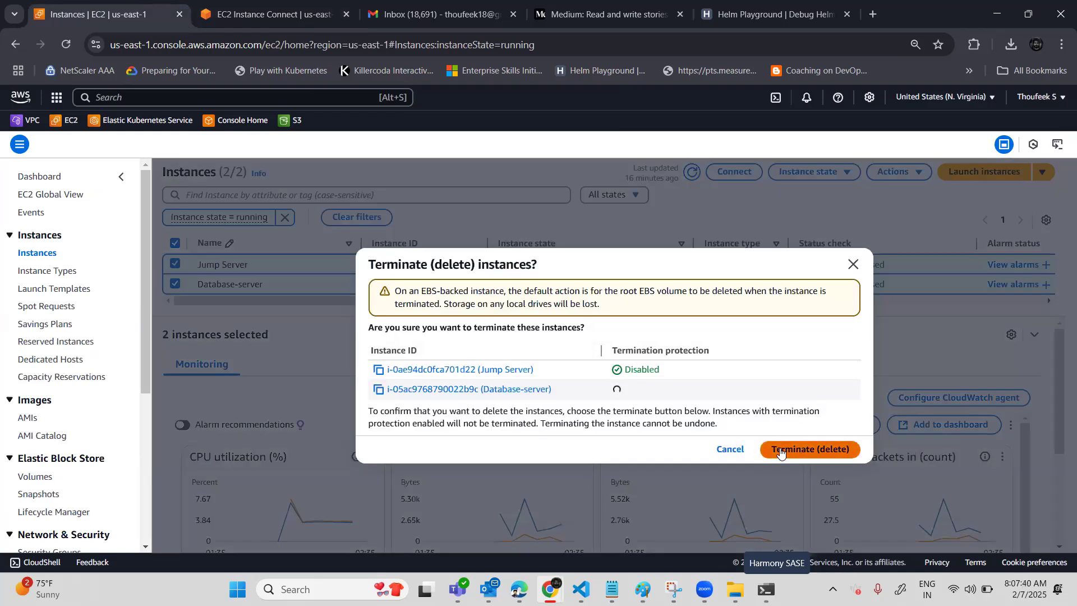
left_click(780, 452)
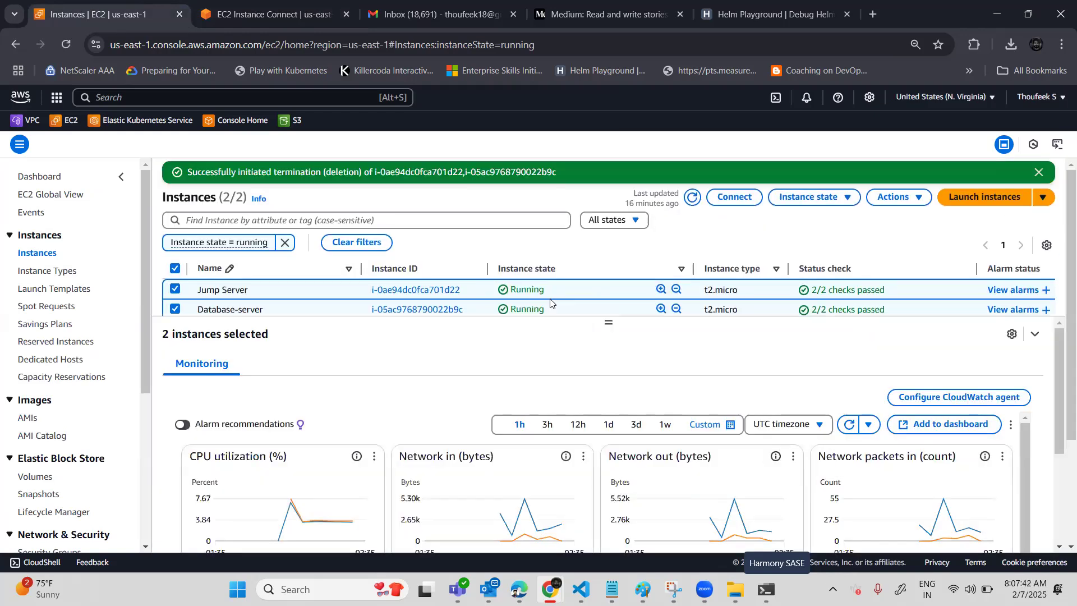
- Check the instances' shutting-down status, then return to the EC2 instances page from Outlook
left_click_drag(551, 302, 672, 304)
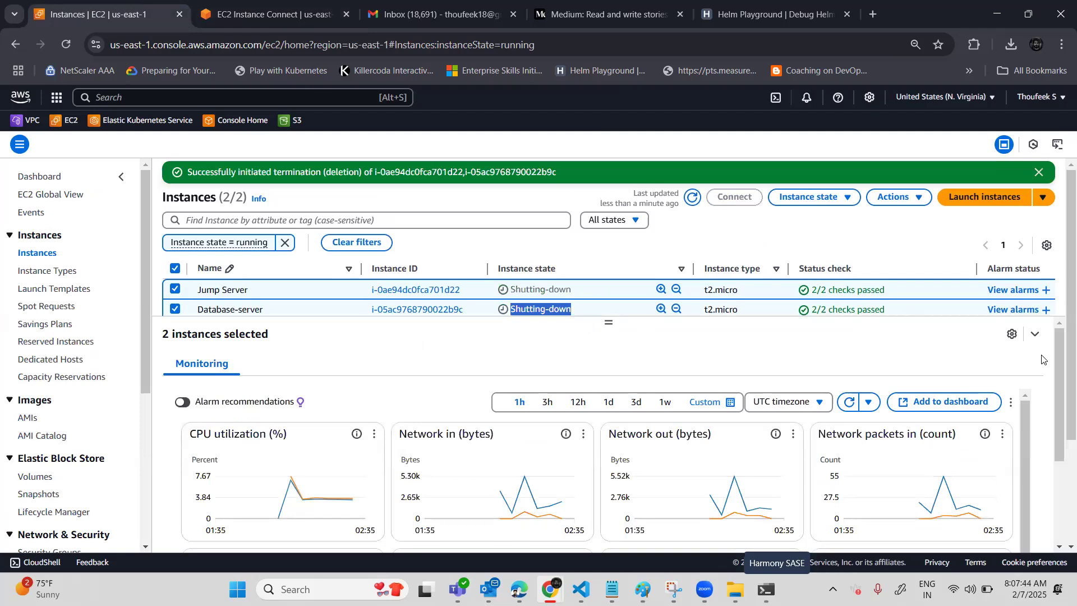
left_click_drag(1067, 284, 1068, 321)
scroll(1060, 241, "up", 2)
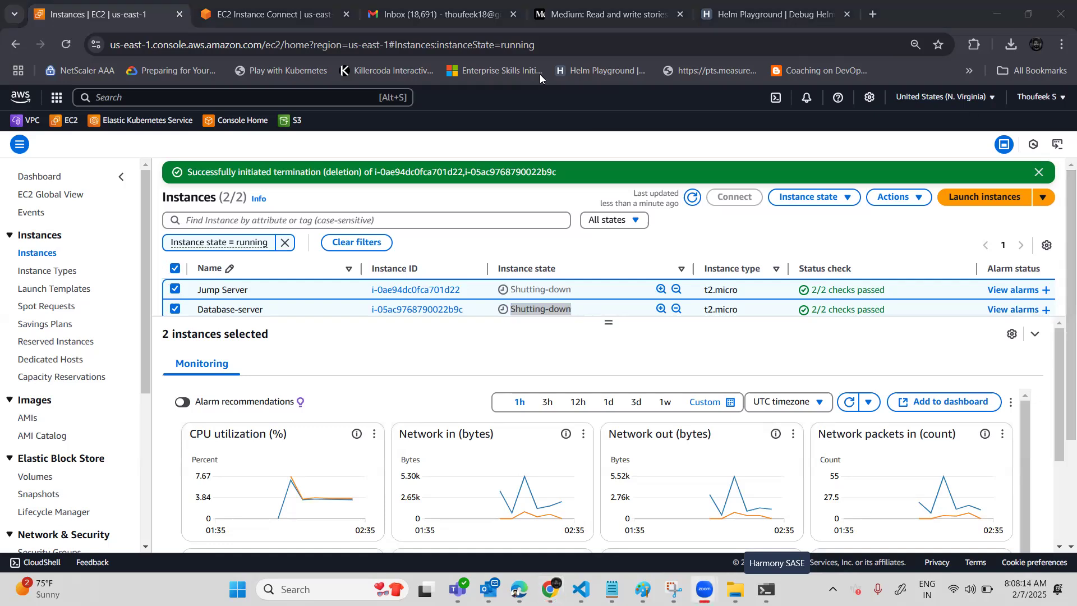
left_click(488, 589)
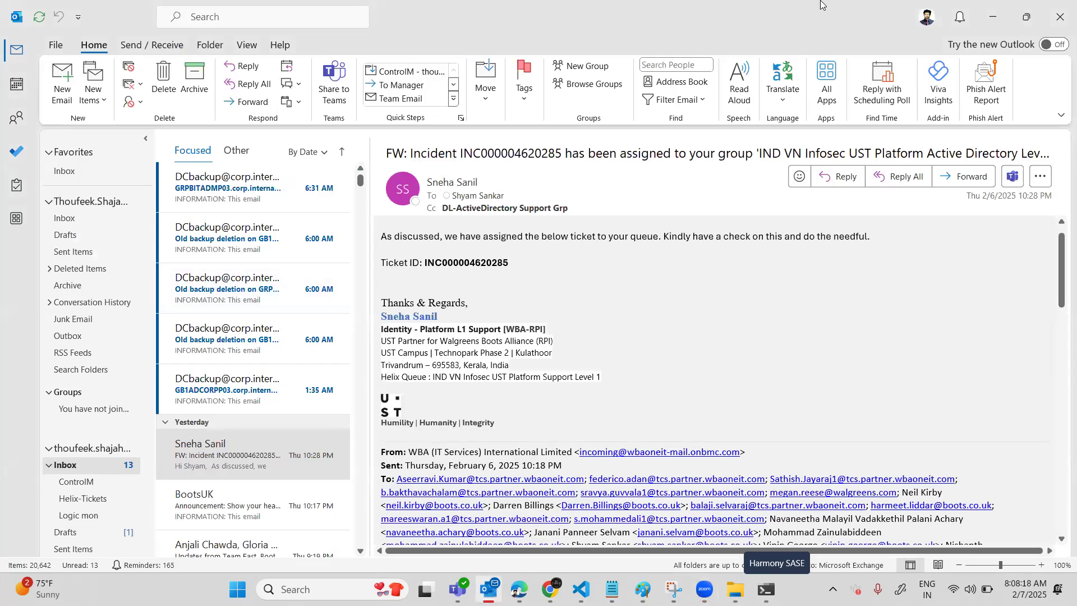
left_click(550, 589)
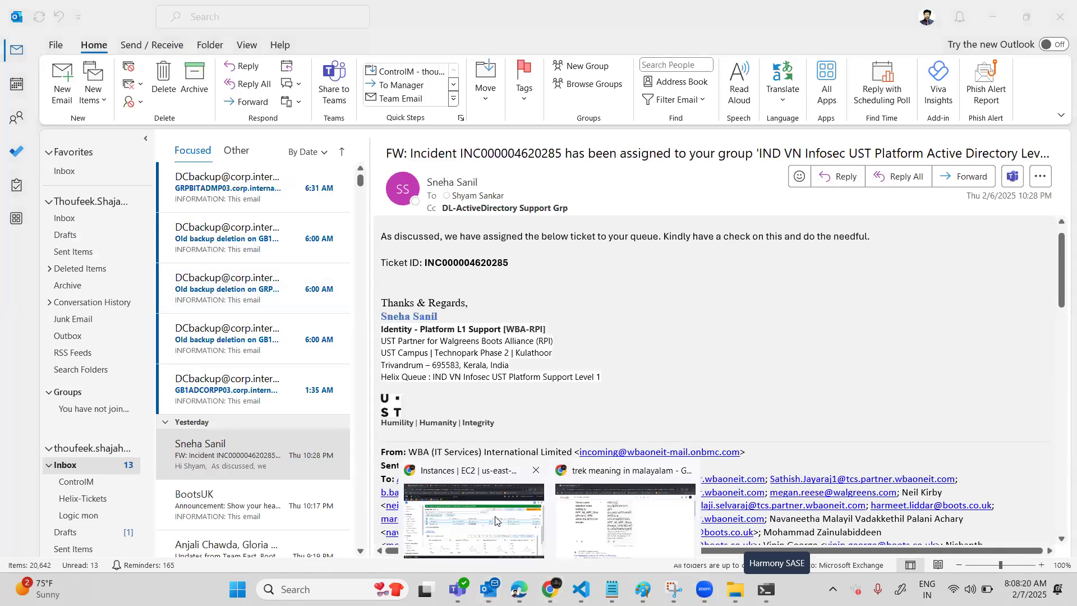
left_click(493, 524)
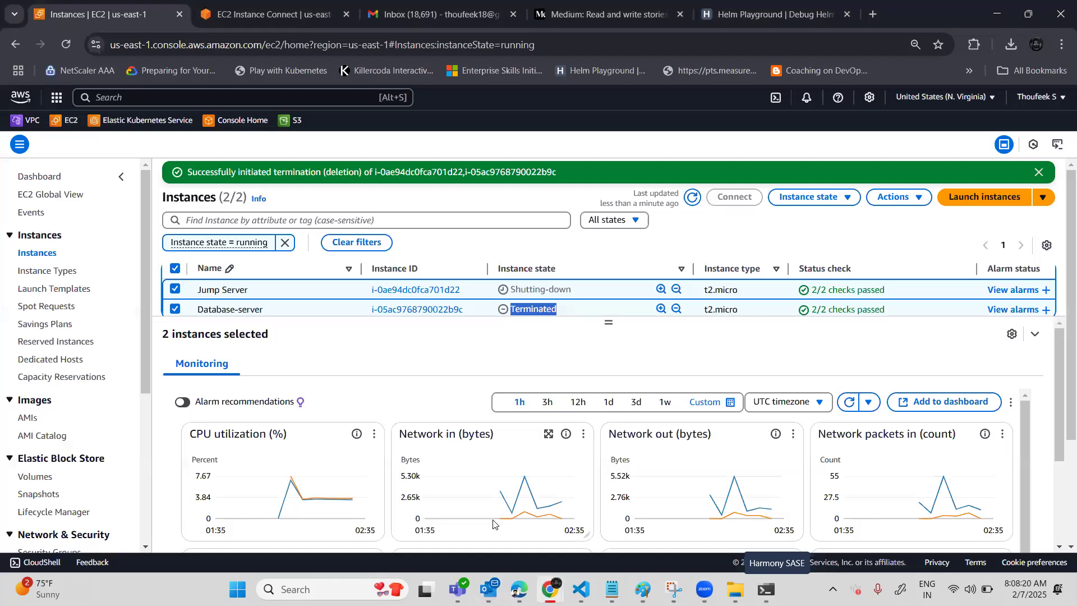